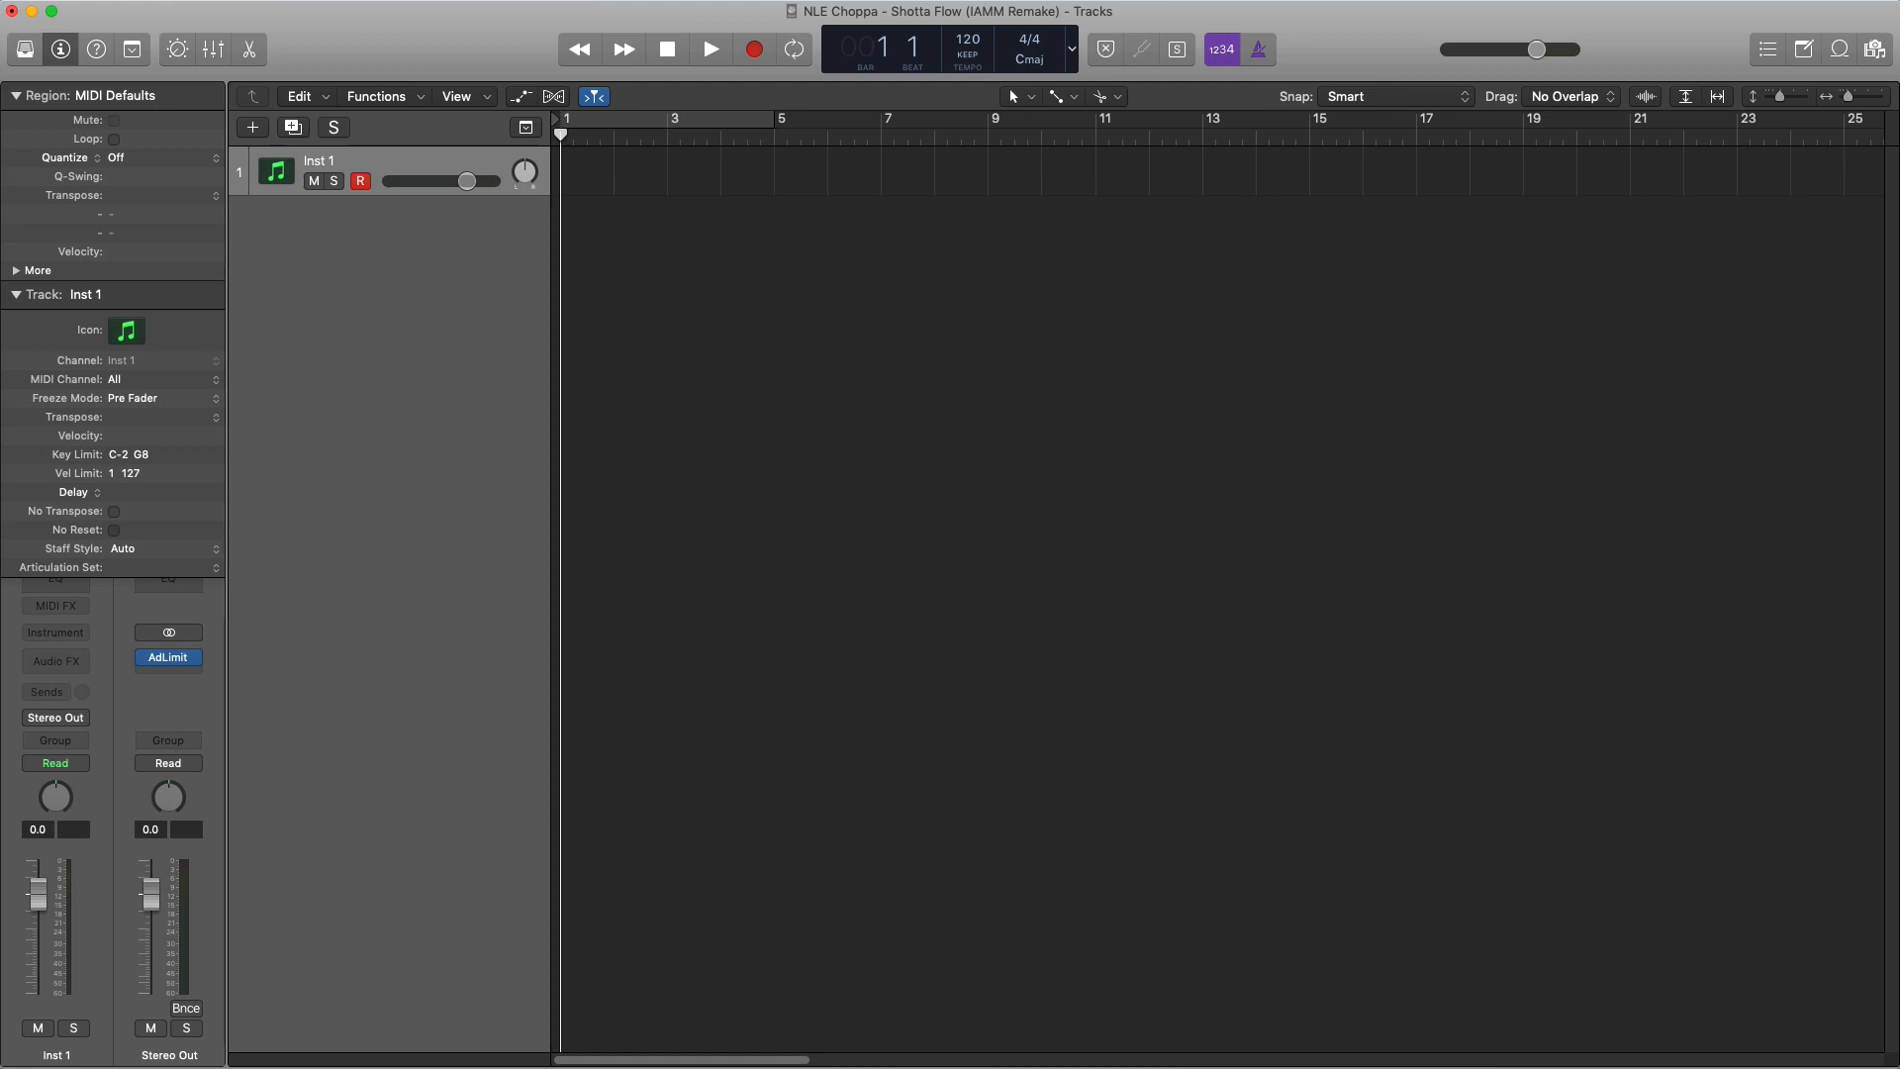
# Turn on the cycle range from bar 1 to bar 5 and create a four-bar MIDI region on the Inst 1 track
pyautogui.click(584, 121)
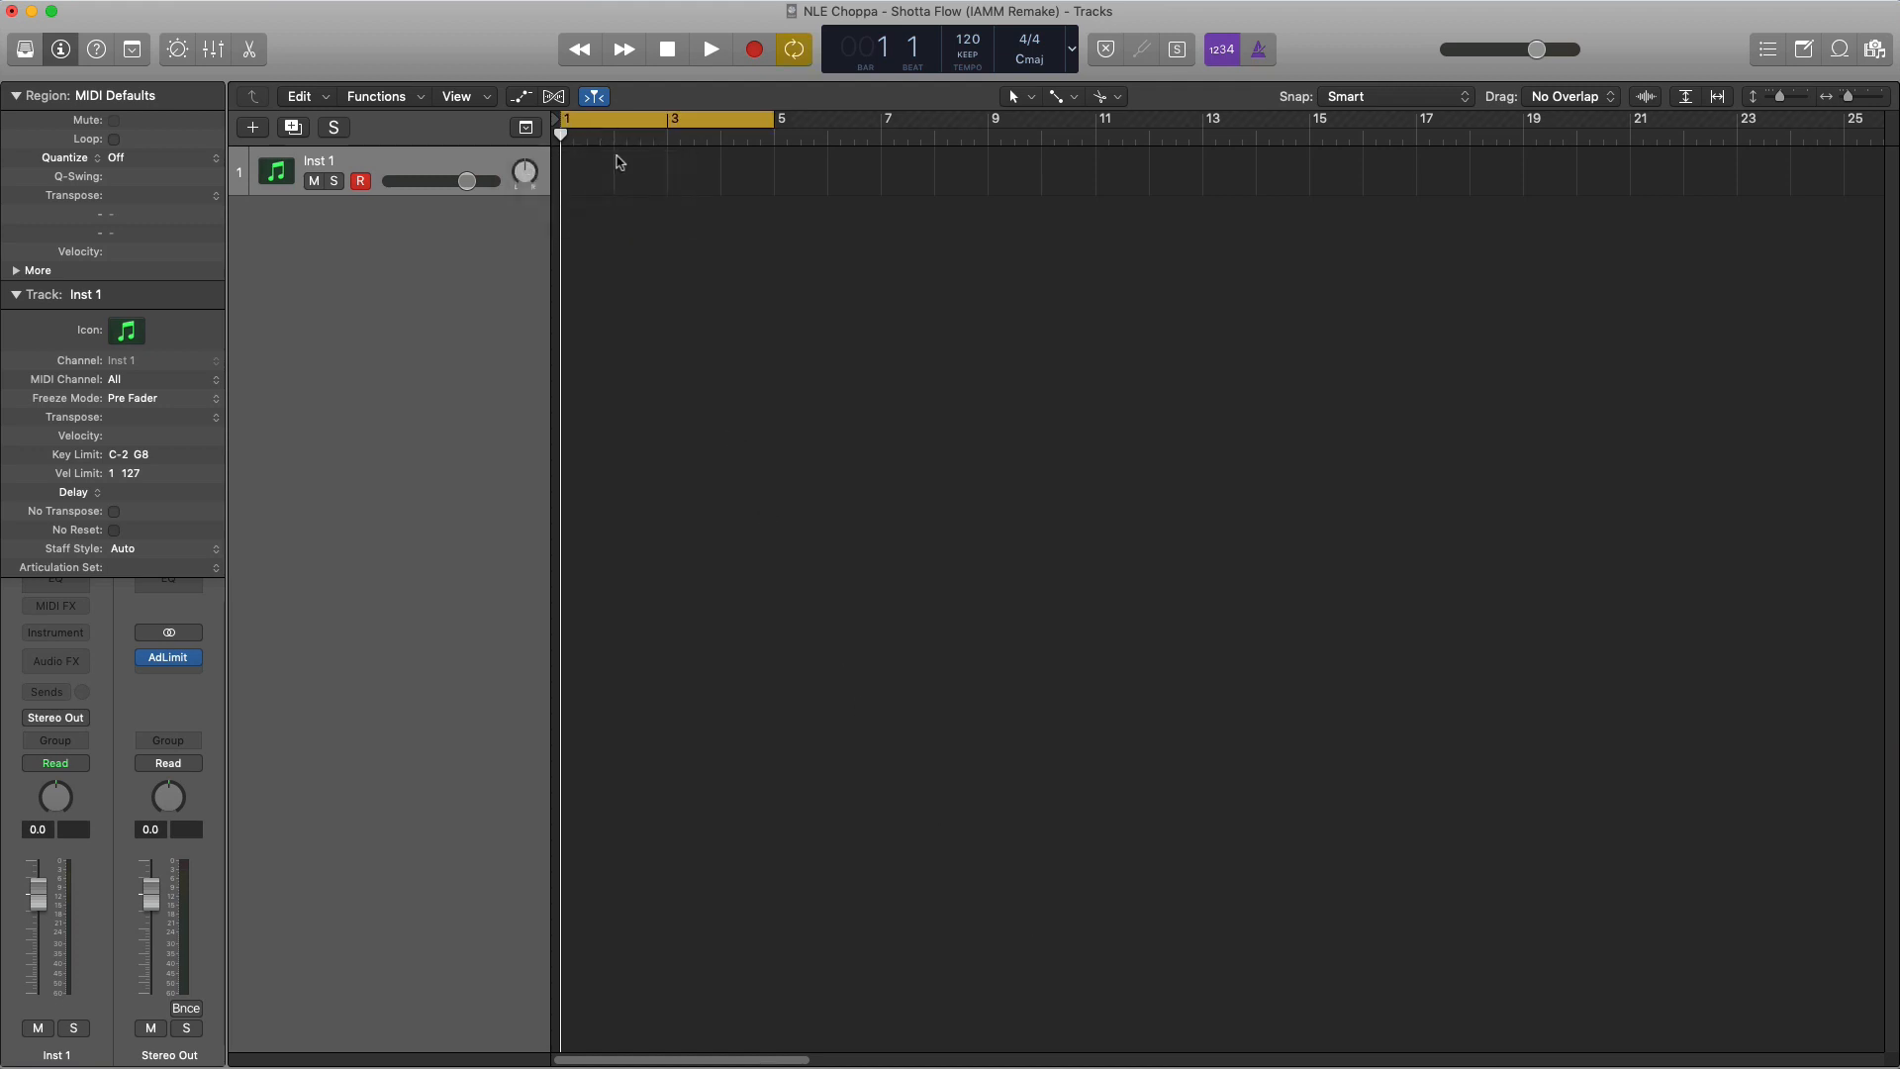
pyautogui.click(1056, 96)
pyautogui.click(1098, 148)
pyautogui.moveTo(605, 191); pyautogui.dragTo(772, 192)
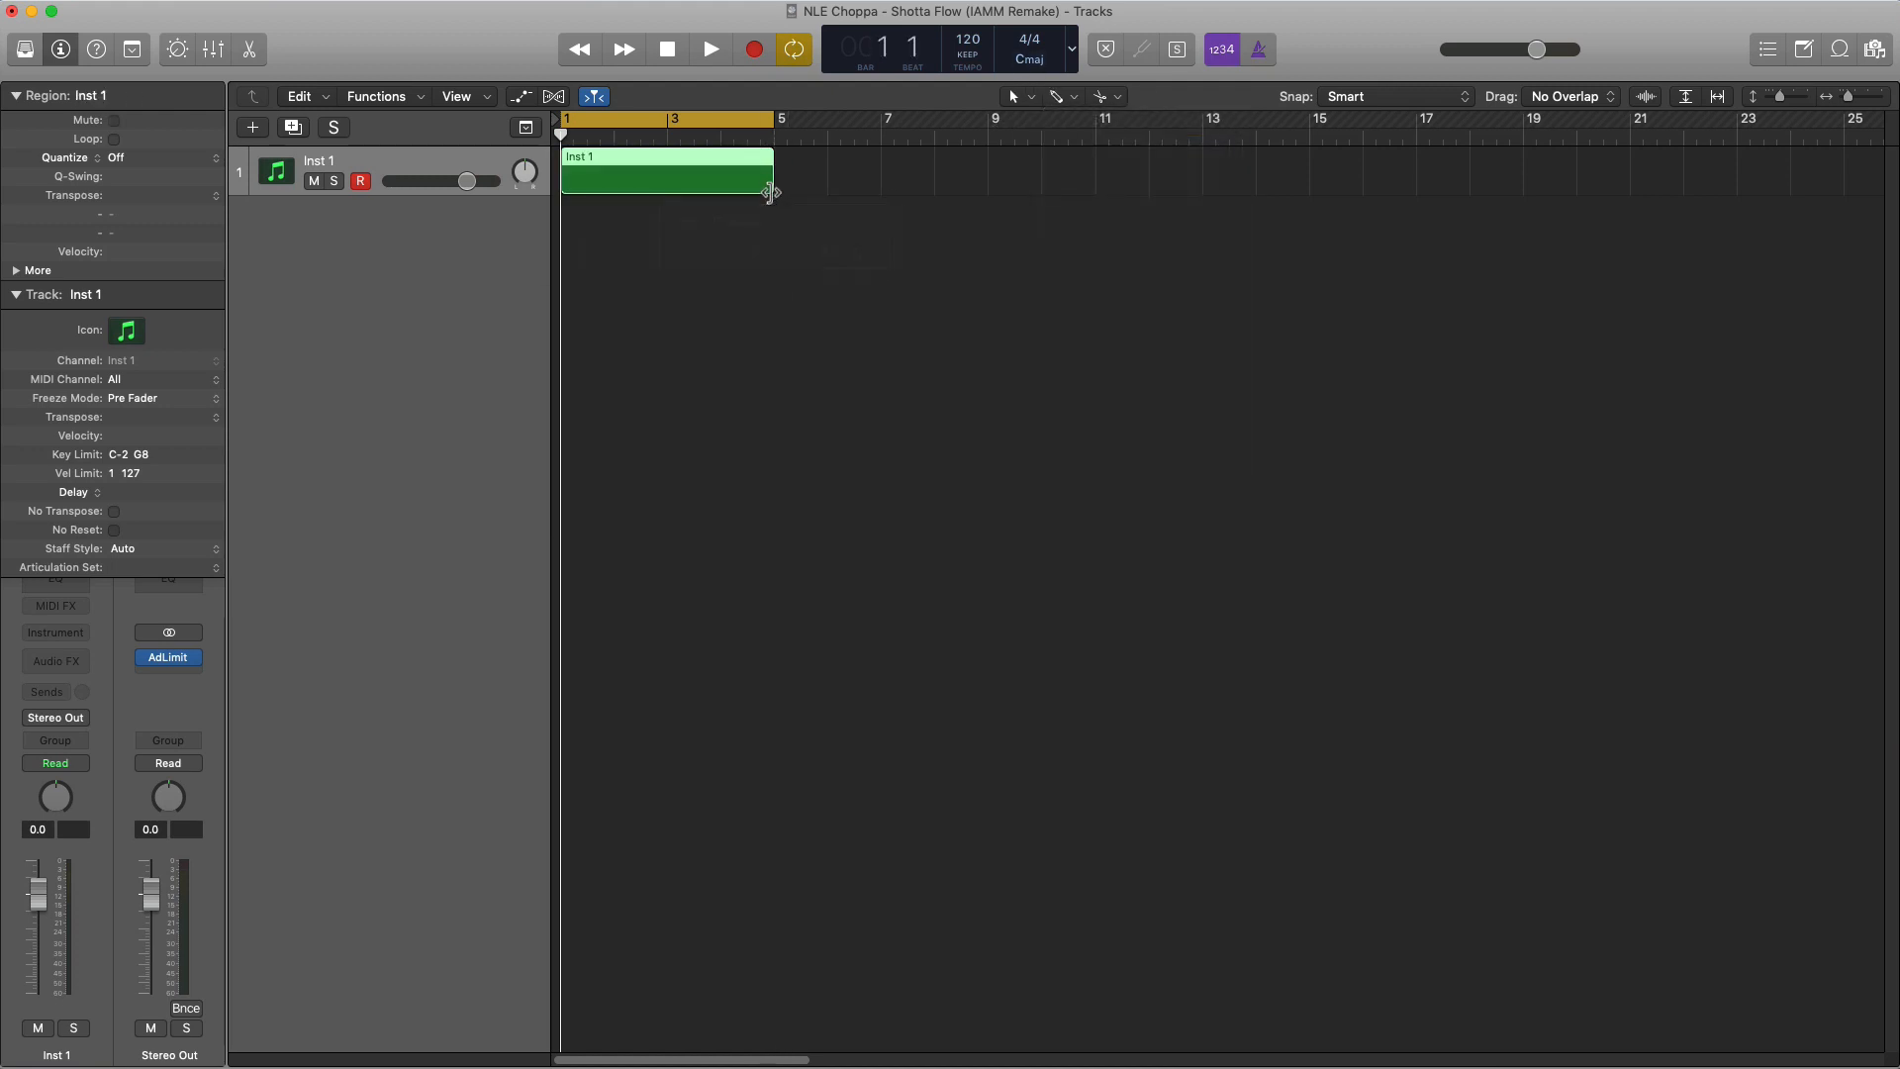
# Load the Steinway Grand Piano sound on the Inst 1 track and open its region in the Piano Roll
pyautogui.click(25, 50)
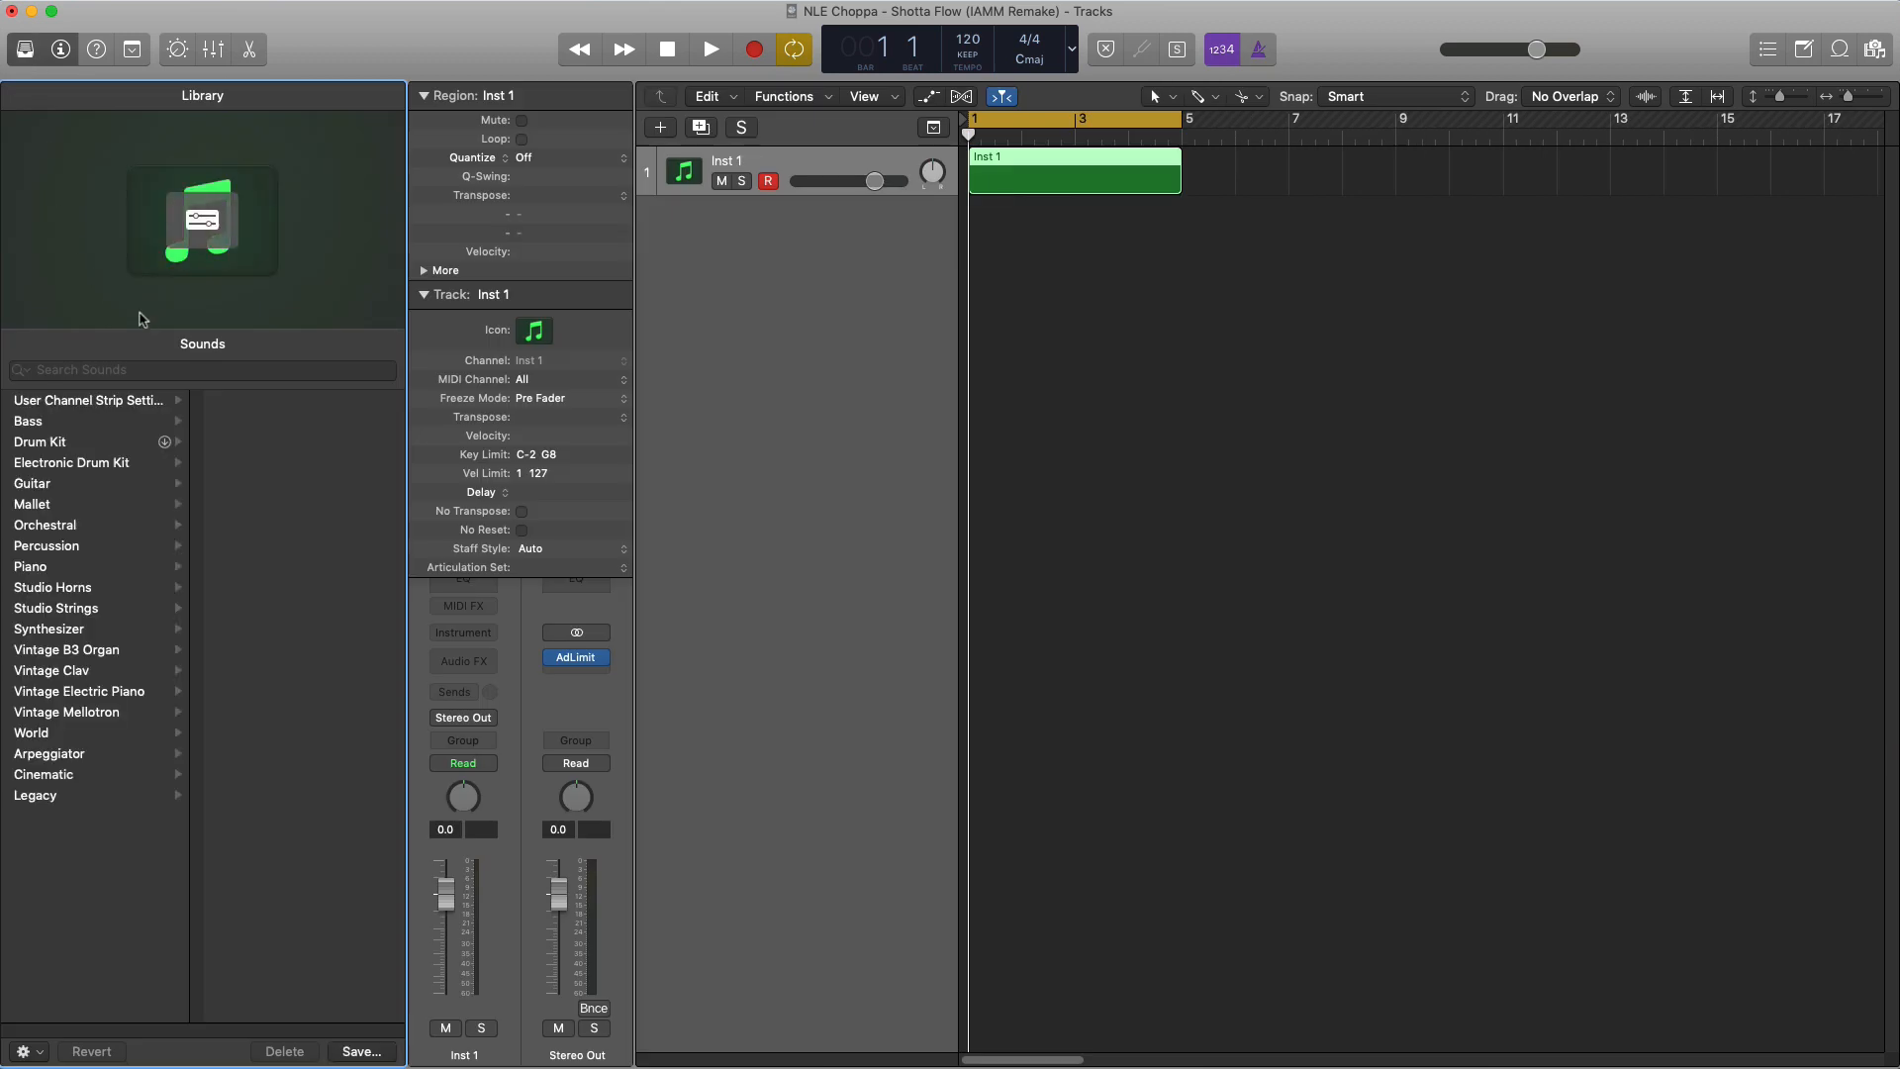
pyautogui.click(55, 573)
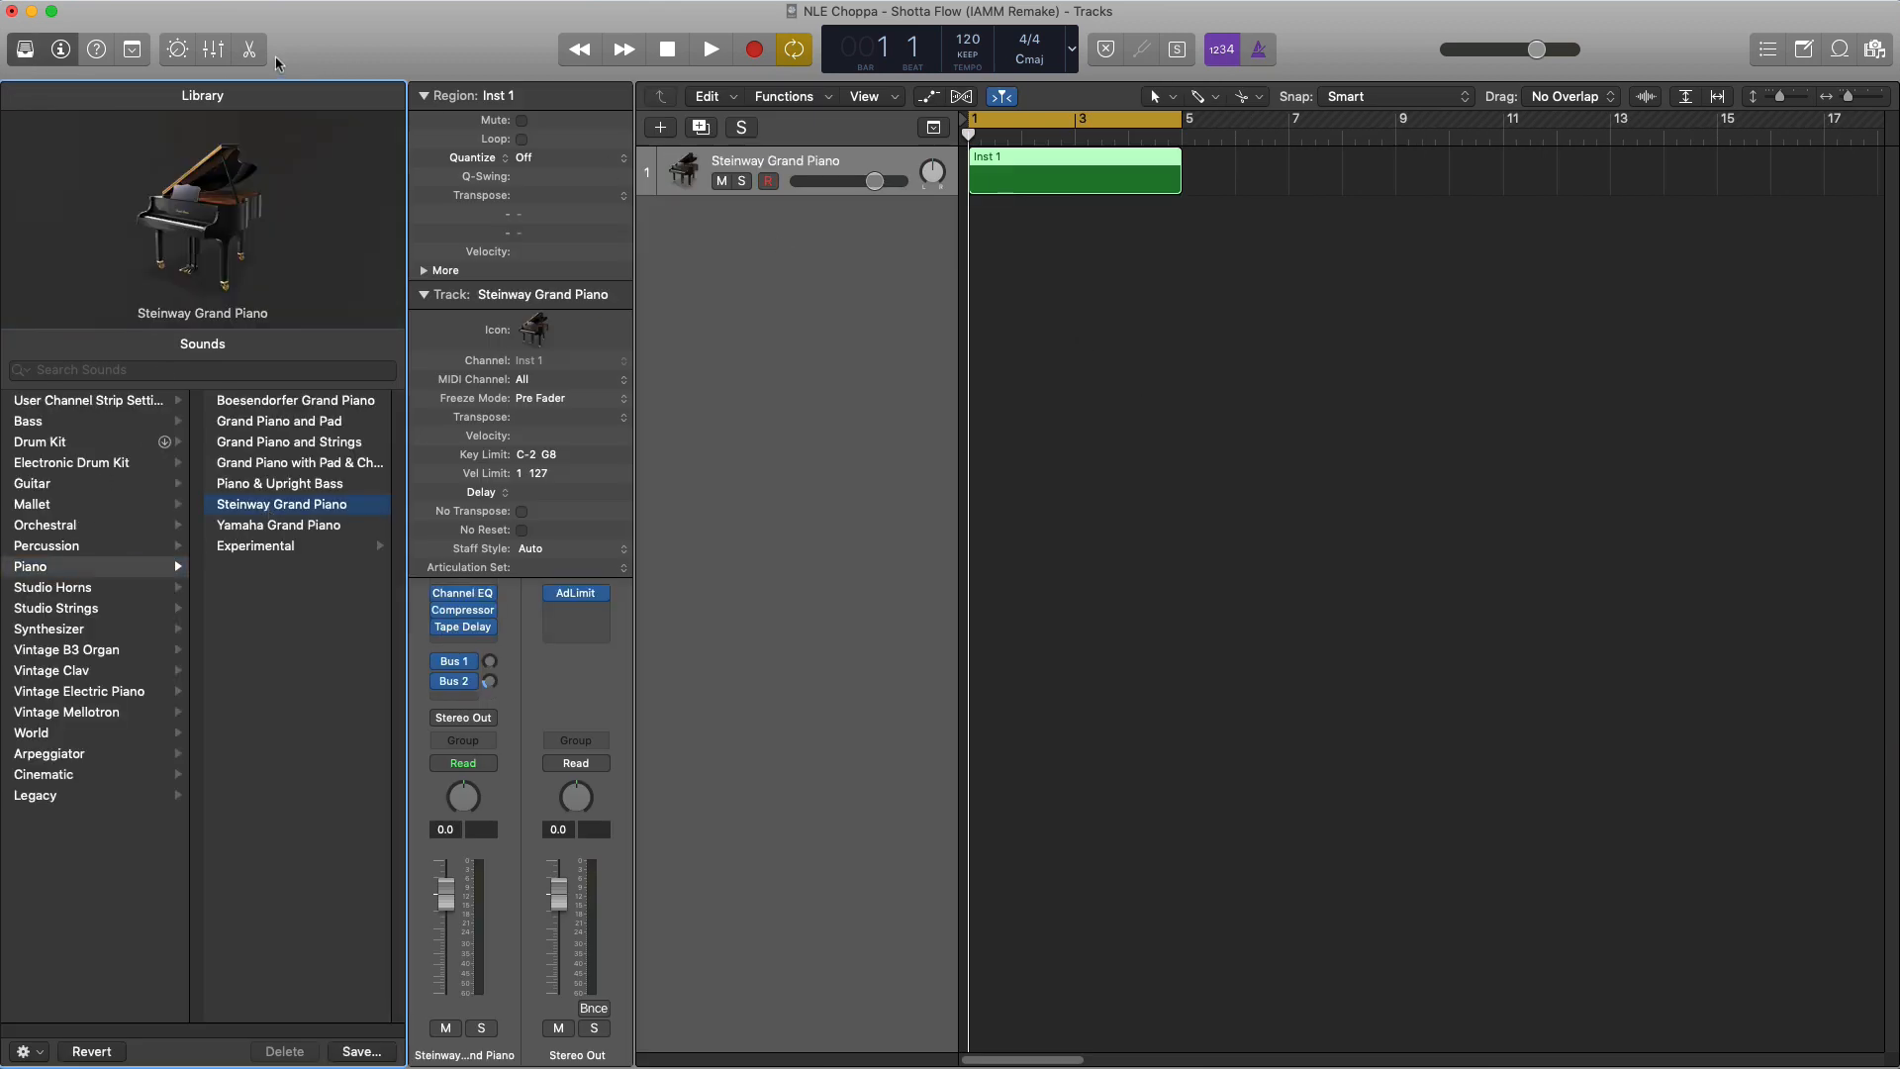
pyautogui.doubleClick(1103, 179)
pyautogui.click(25, 54)
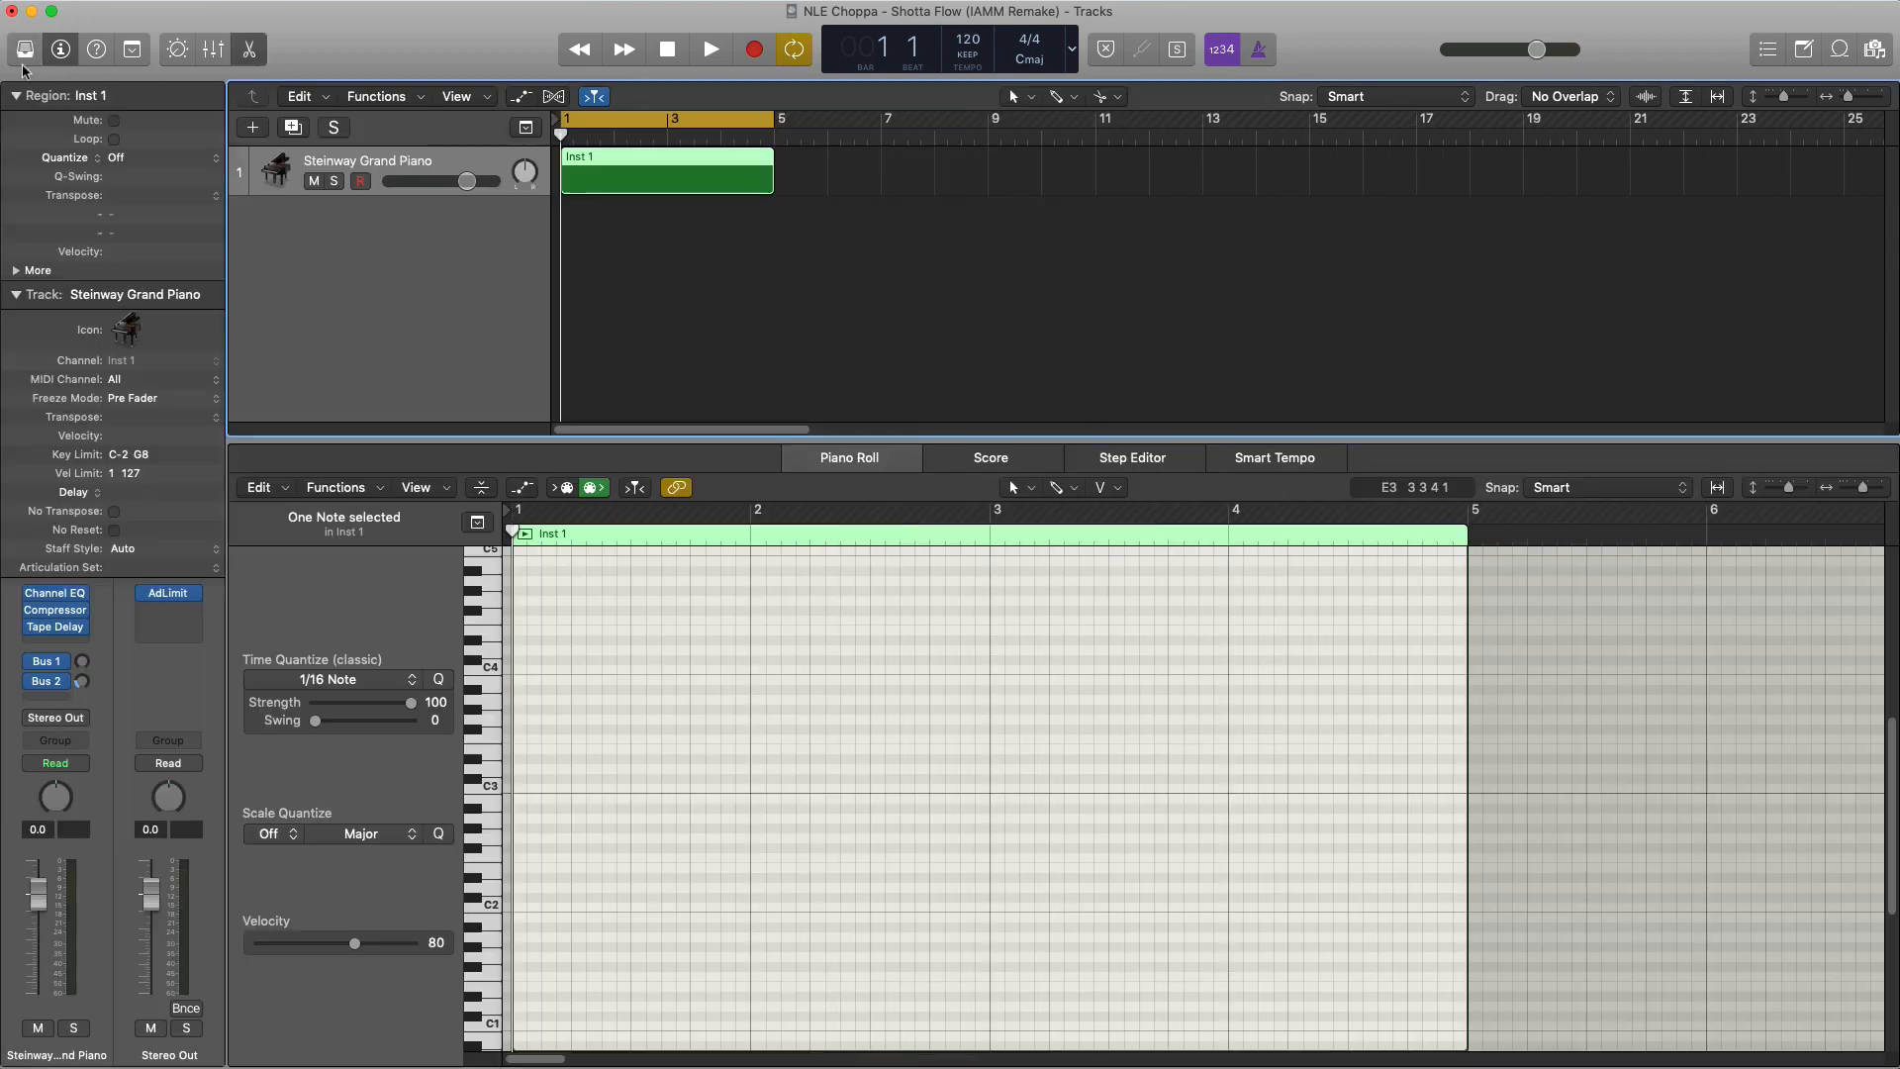
# Add piano notes in bar 1: D4 on beat 1, A4 on beat 2 and A#4 on beat 4, and play them
pyautogui.scroll(2, 529, 717)
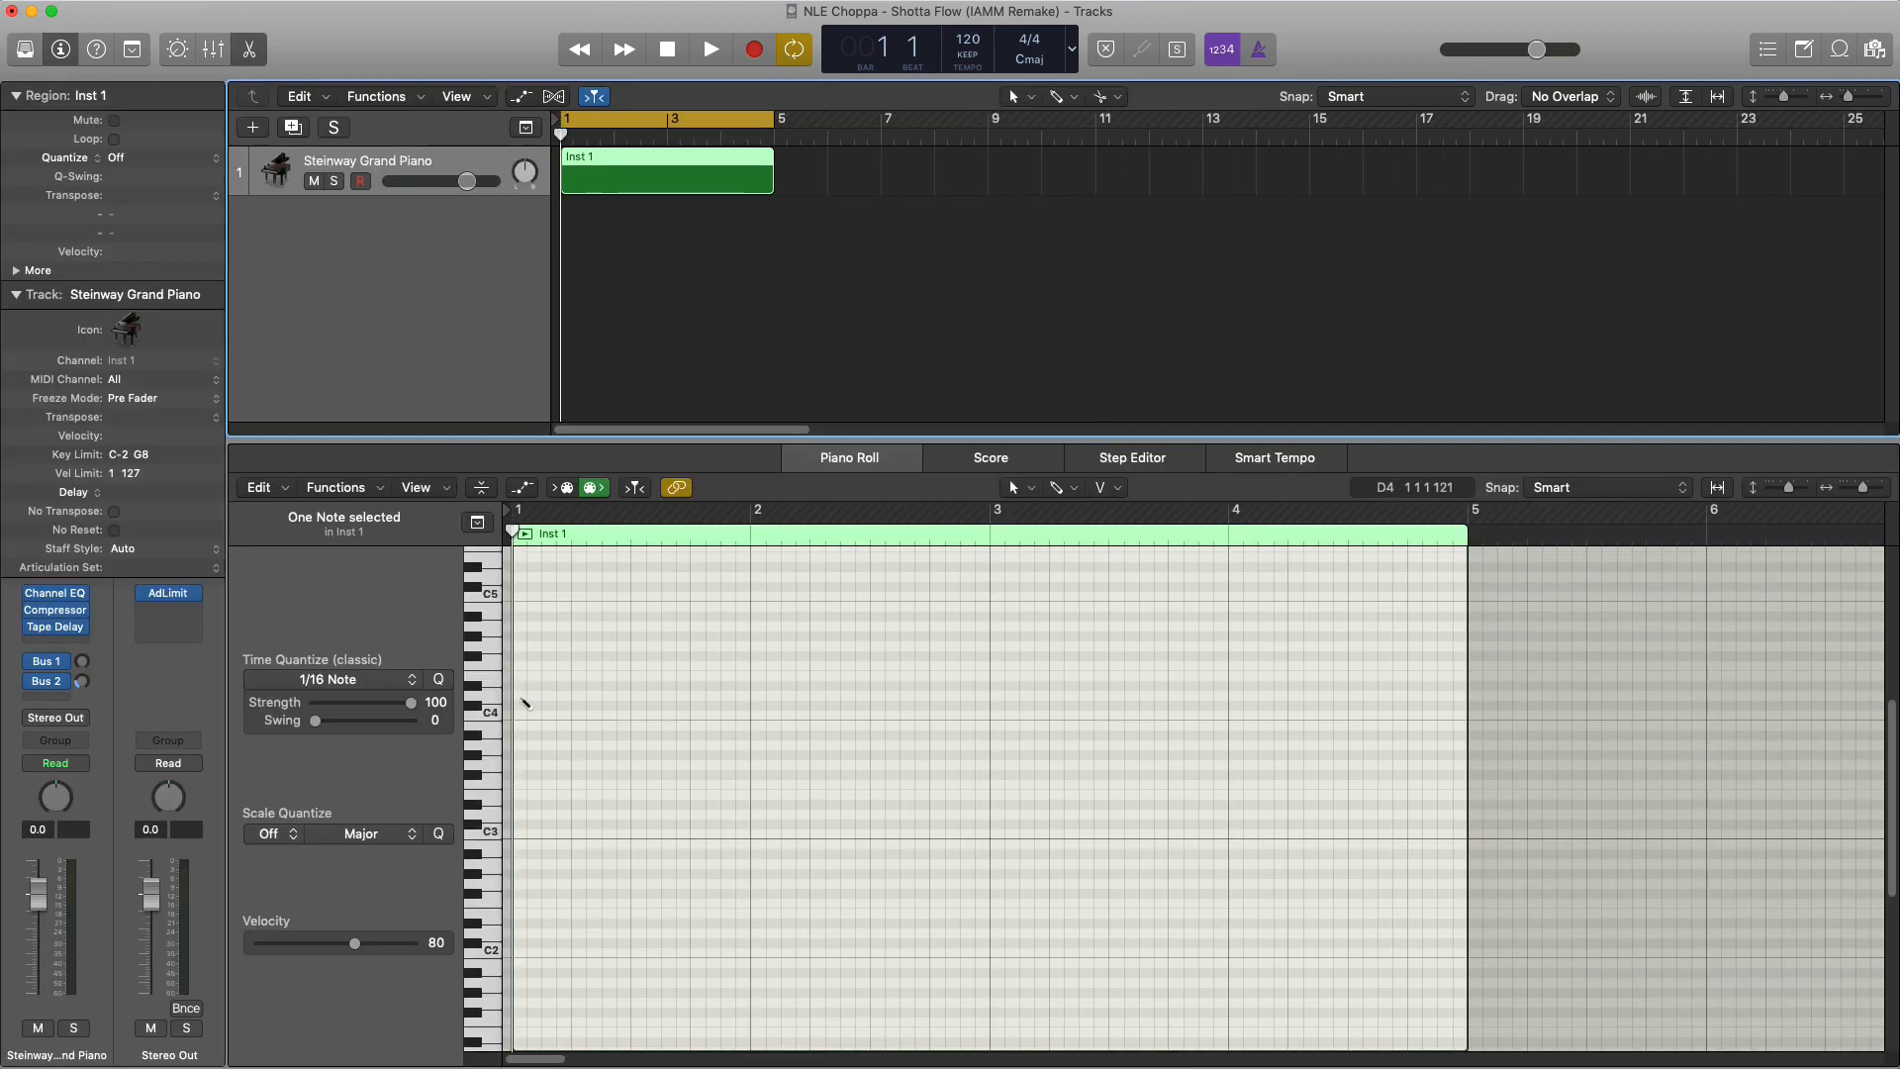
pyautogui.click(526, 698)
pyautogui.press('space')
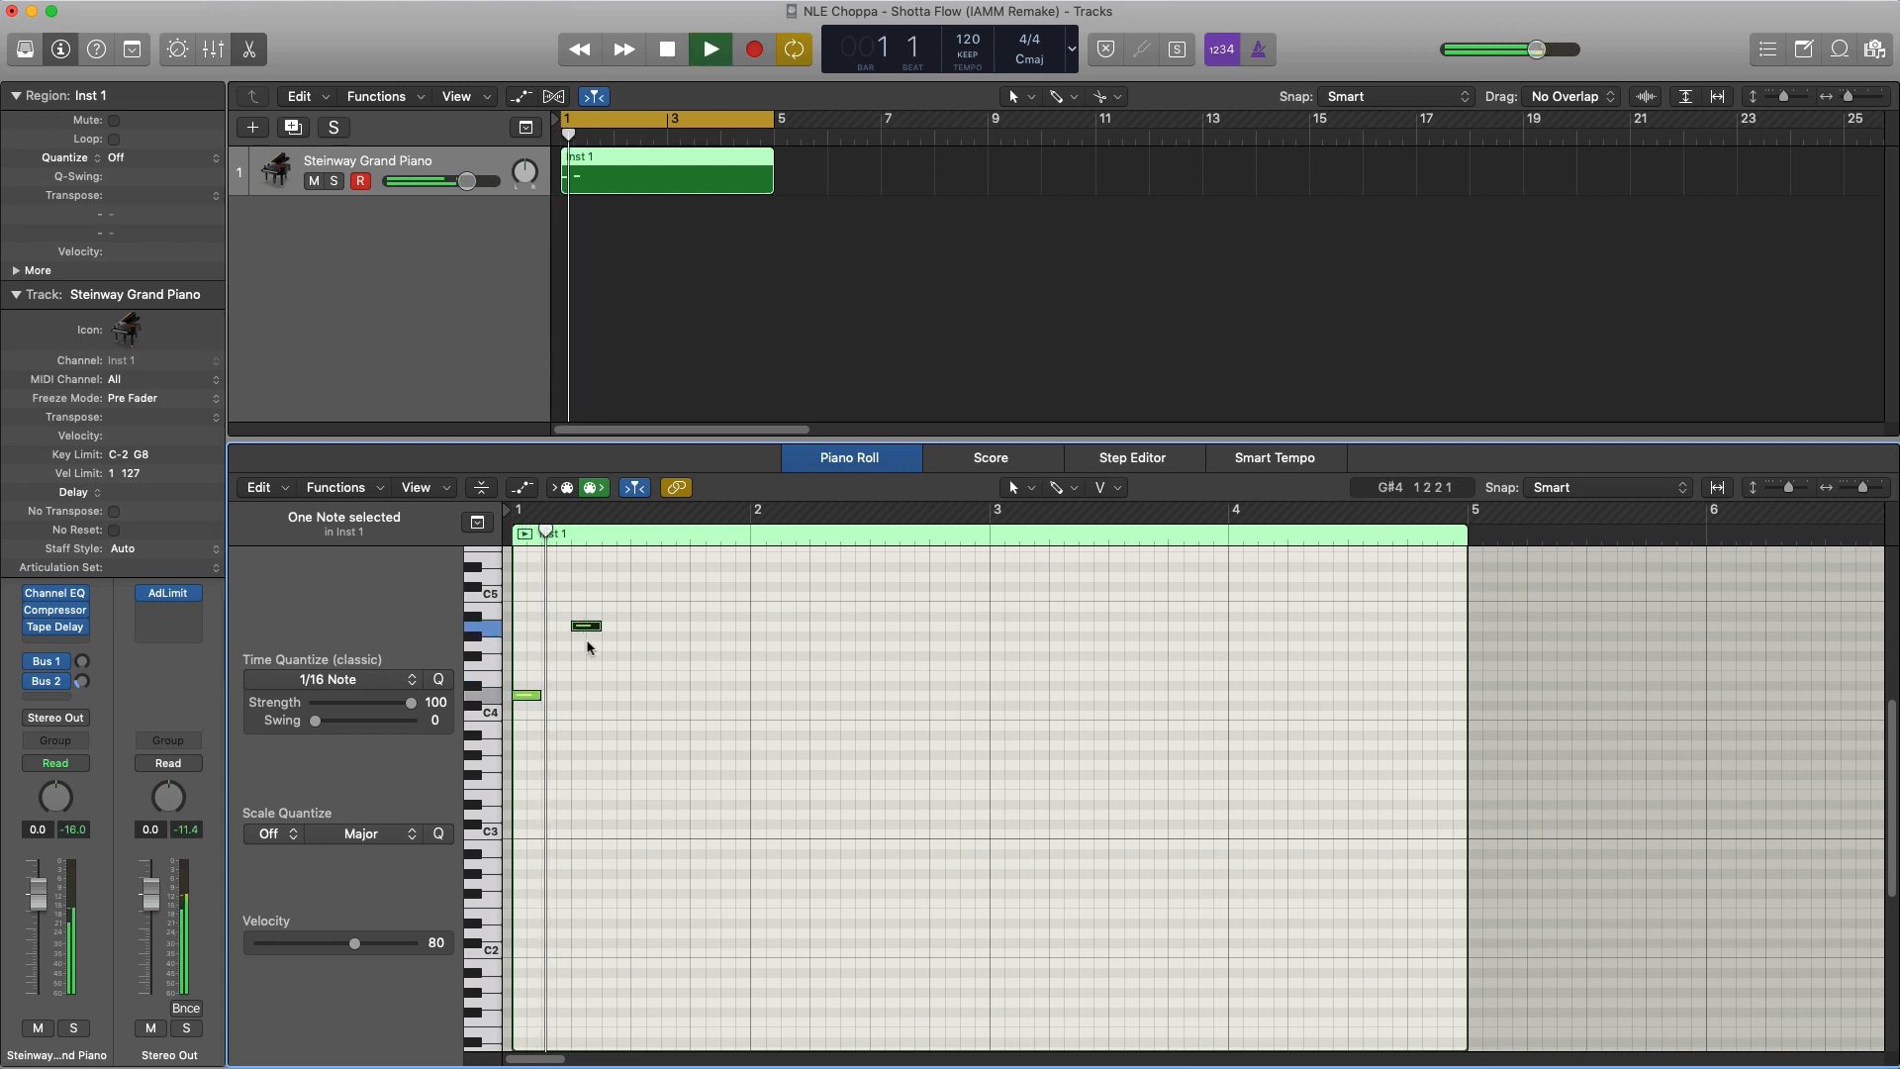
pyautogui.click(697, 617)
pyautogui.press('space')
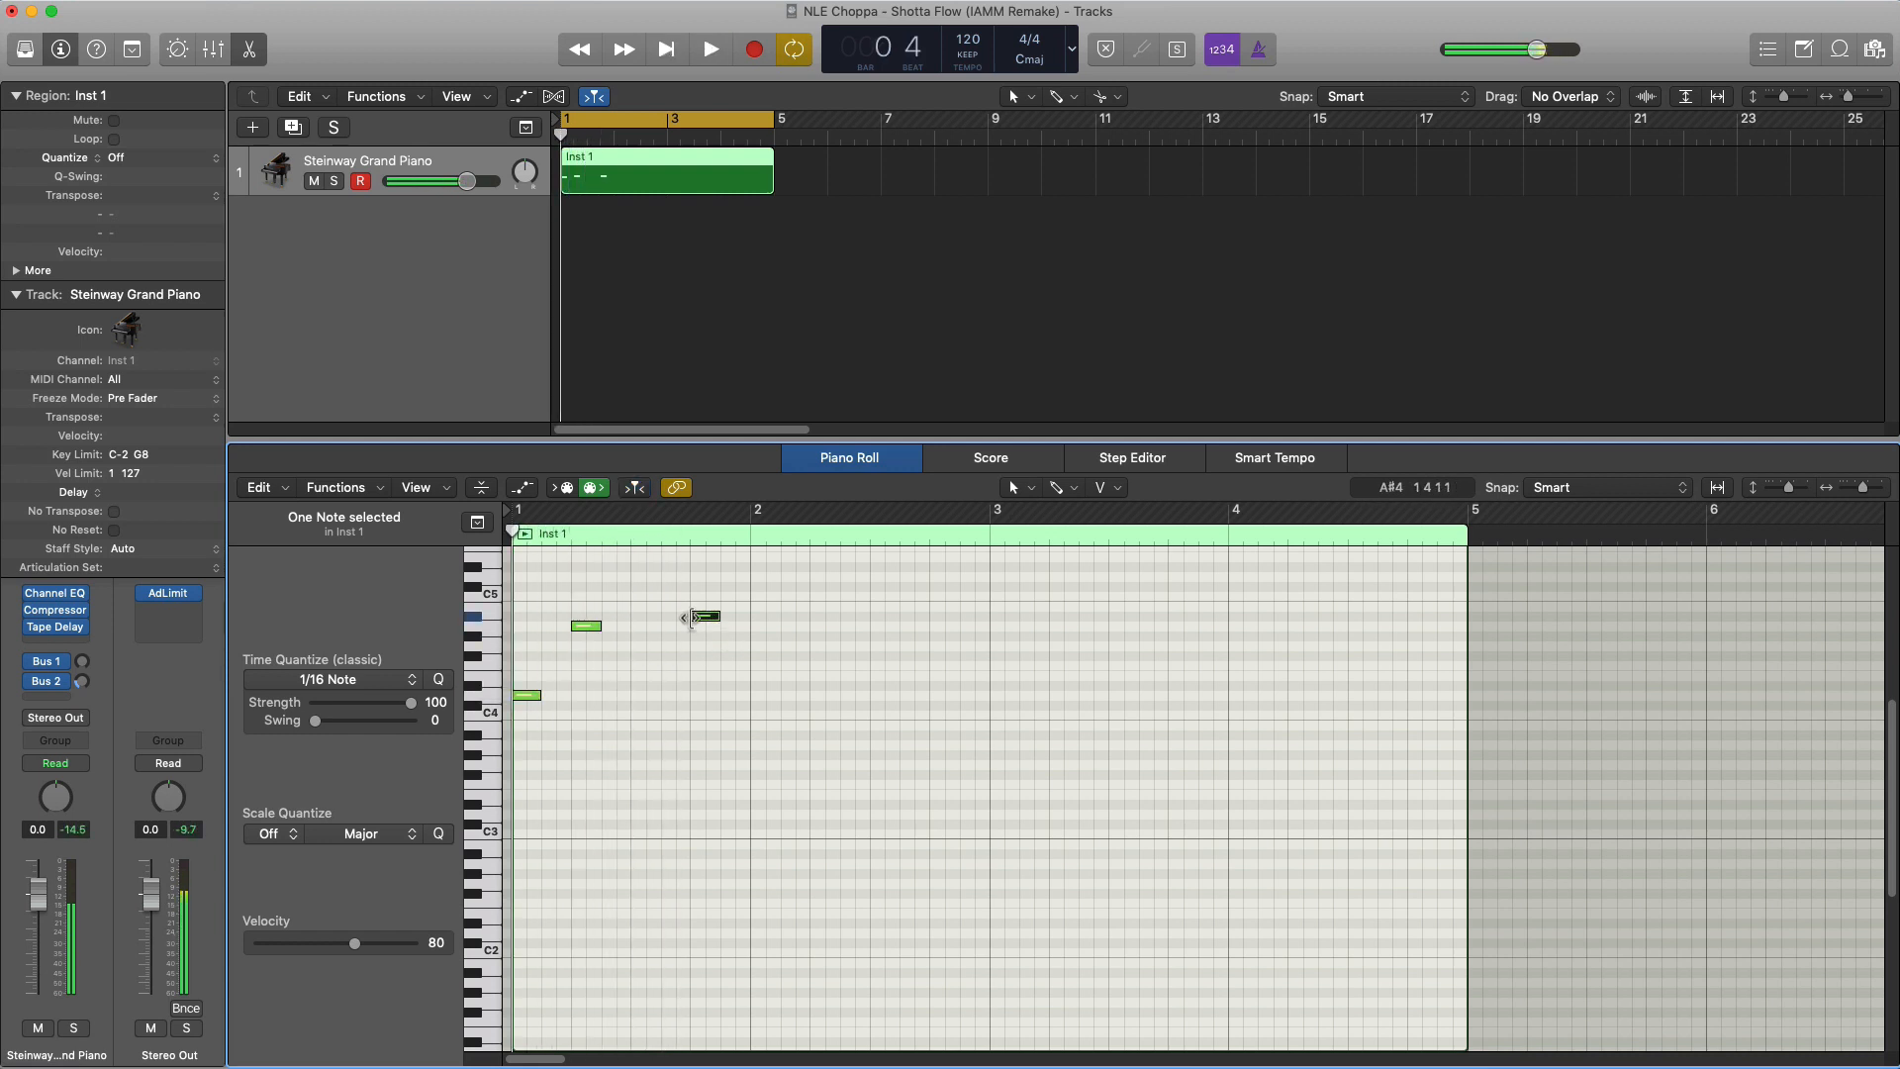
pyautogui.press('space')
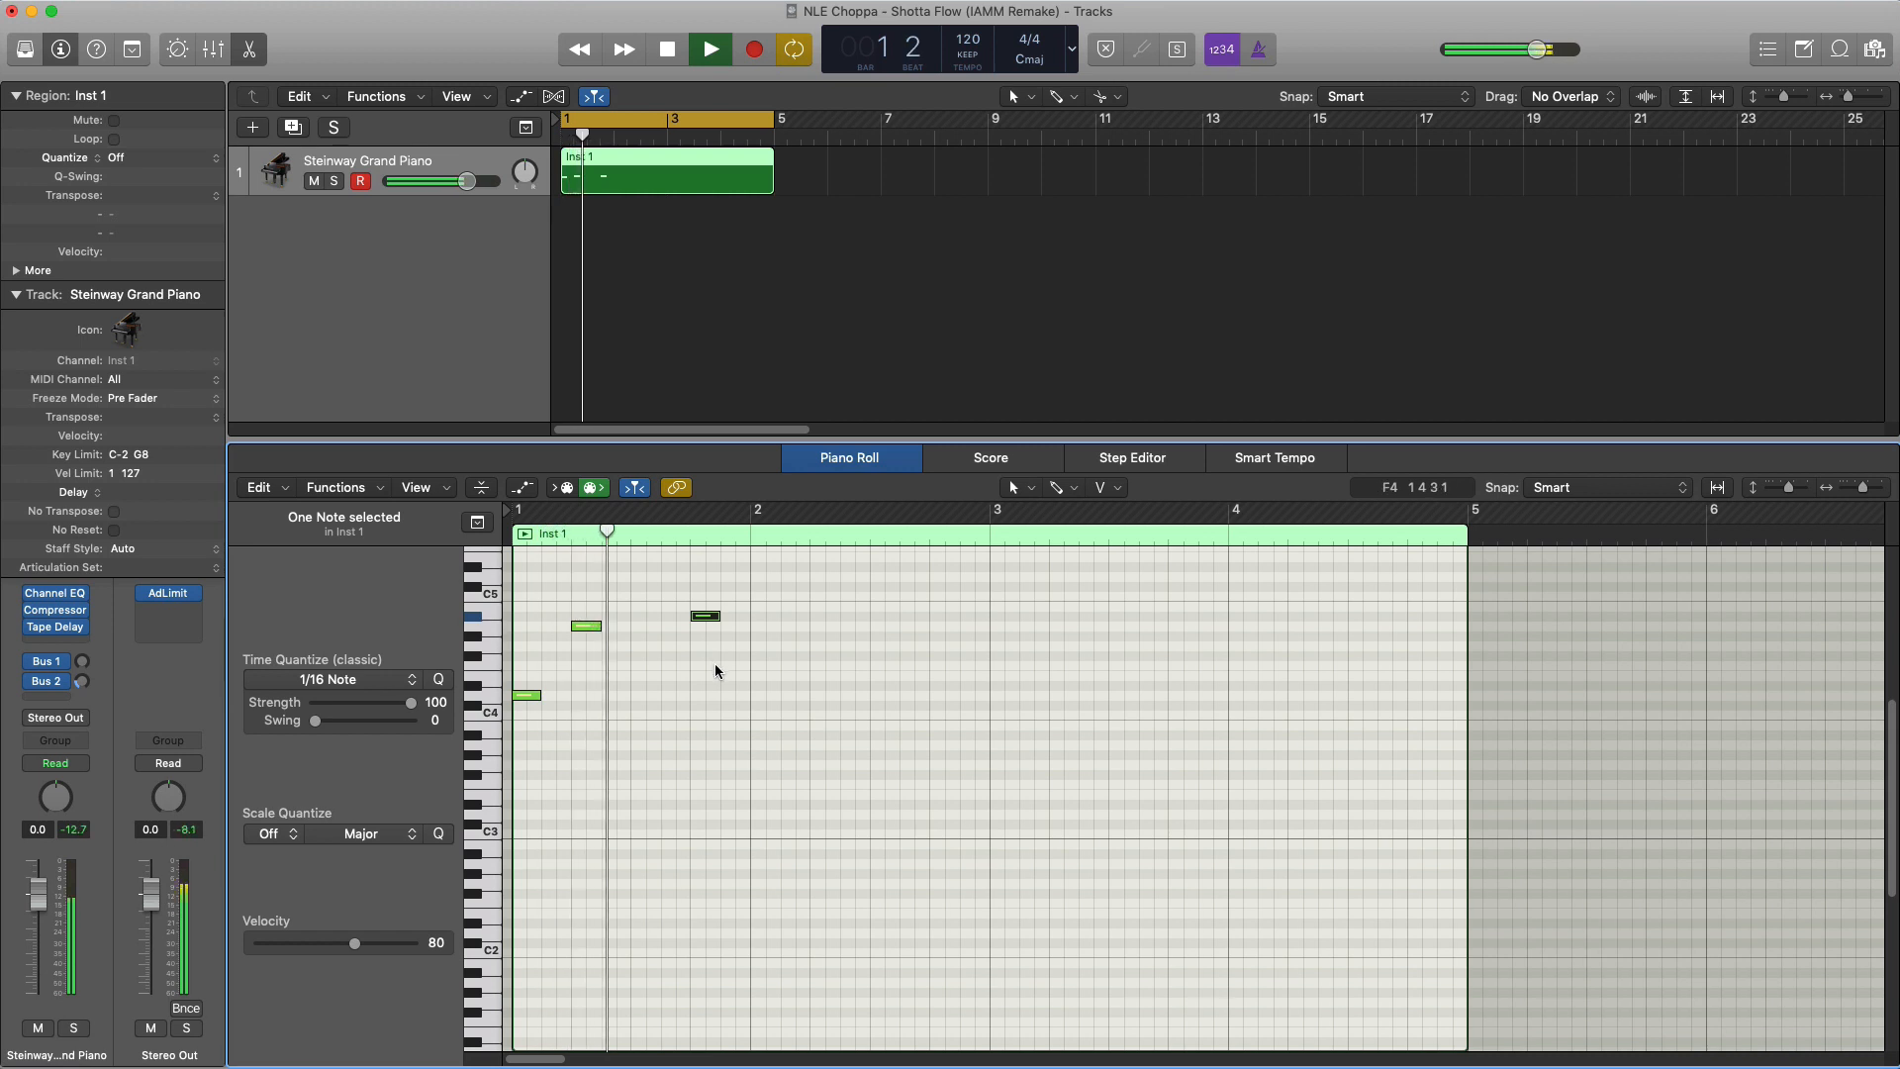
# Add a short note right after the A#4 in bar 1, tune it to G4 and play the melody
pyautogui.click(724, 636)
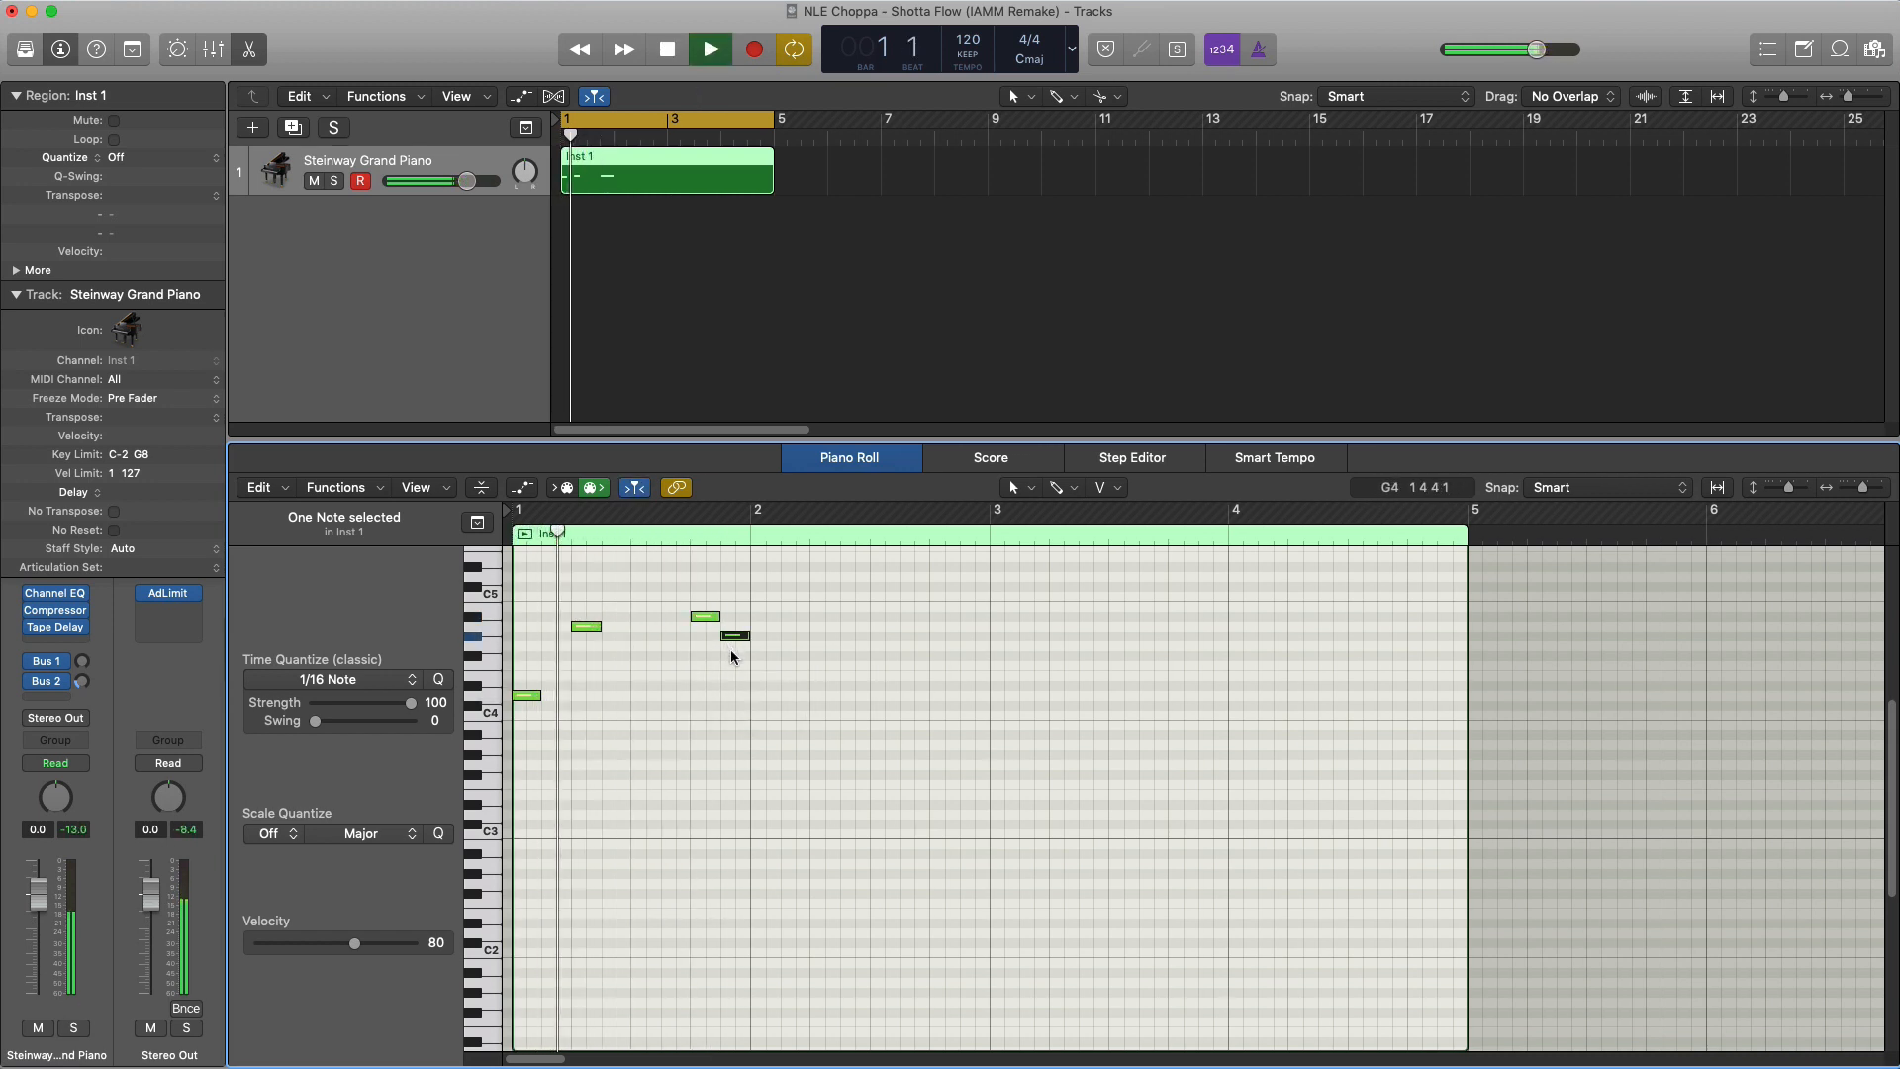
pyautogui.press('space')
pyautogui.moveTo(736, 637); pyautogui.dragTo(737, 651)
pyautogui.press('space')
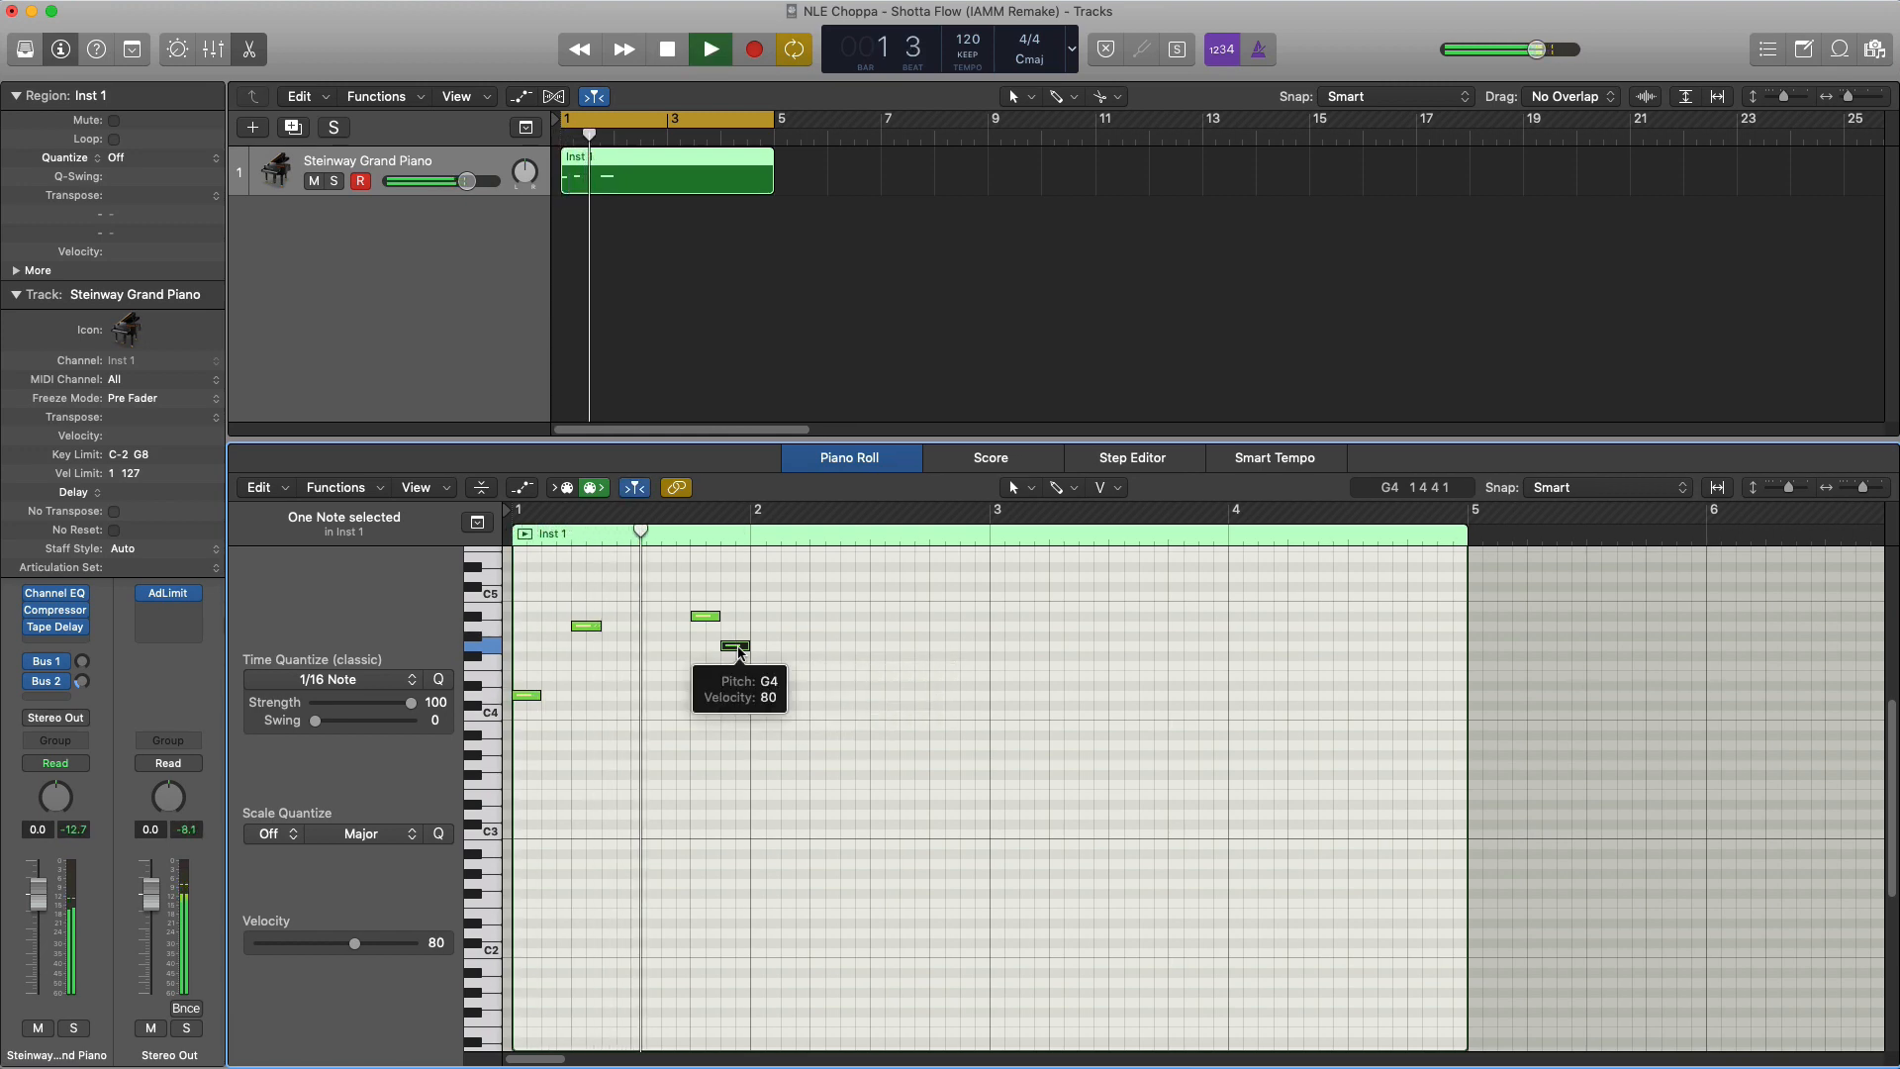
# Add A4 on beat 1 and D4 on beat 2 of bar 2, checking the melody by playback
pyautogui.click(757, 626)
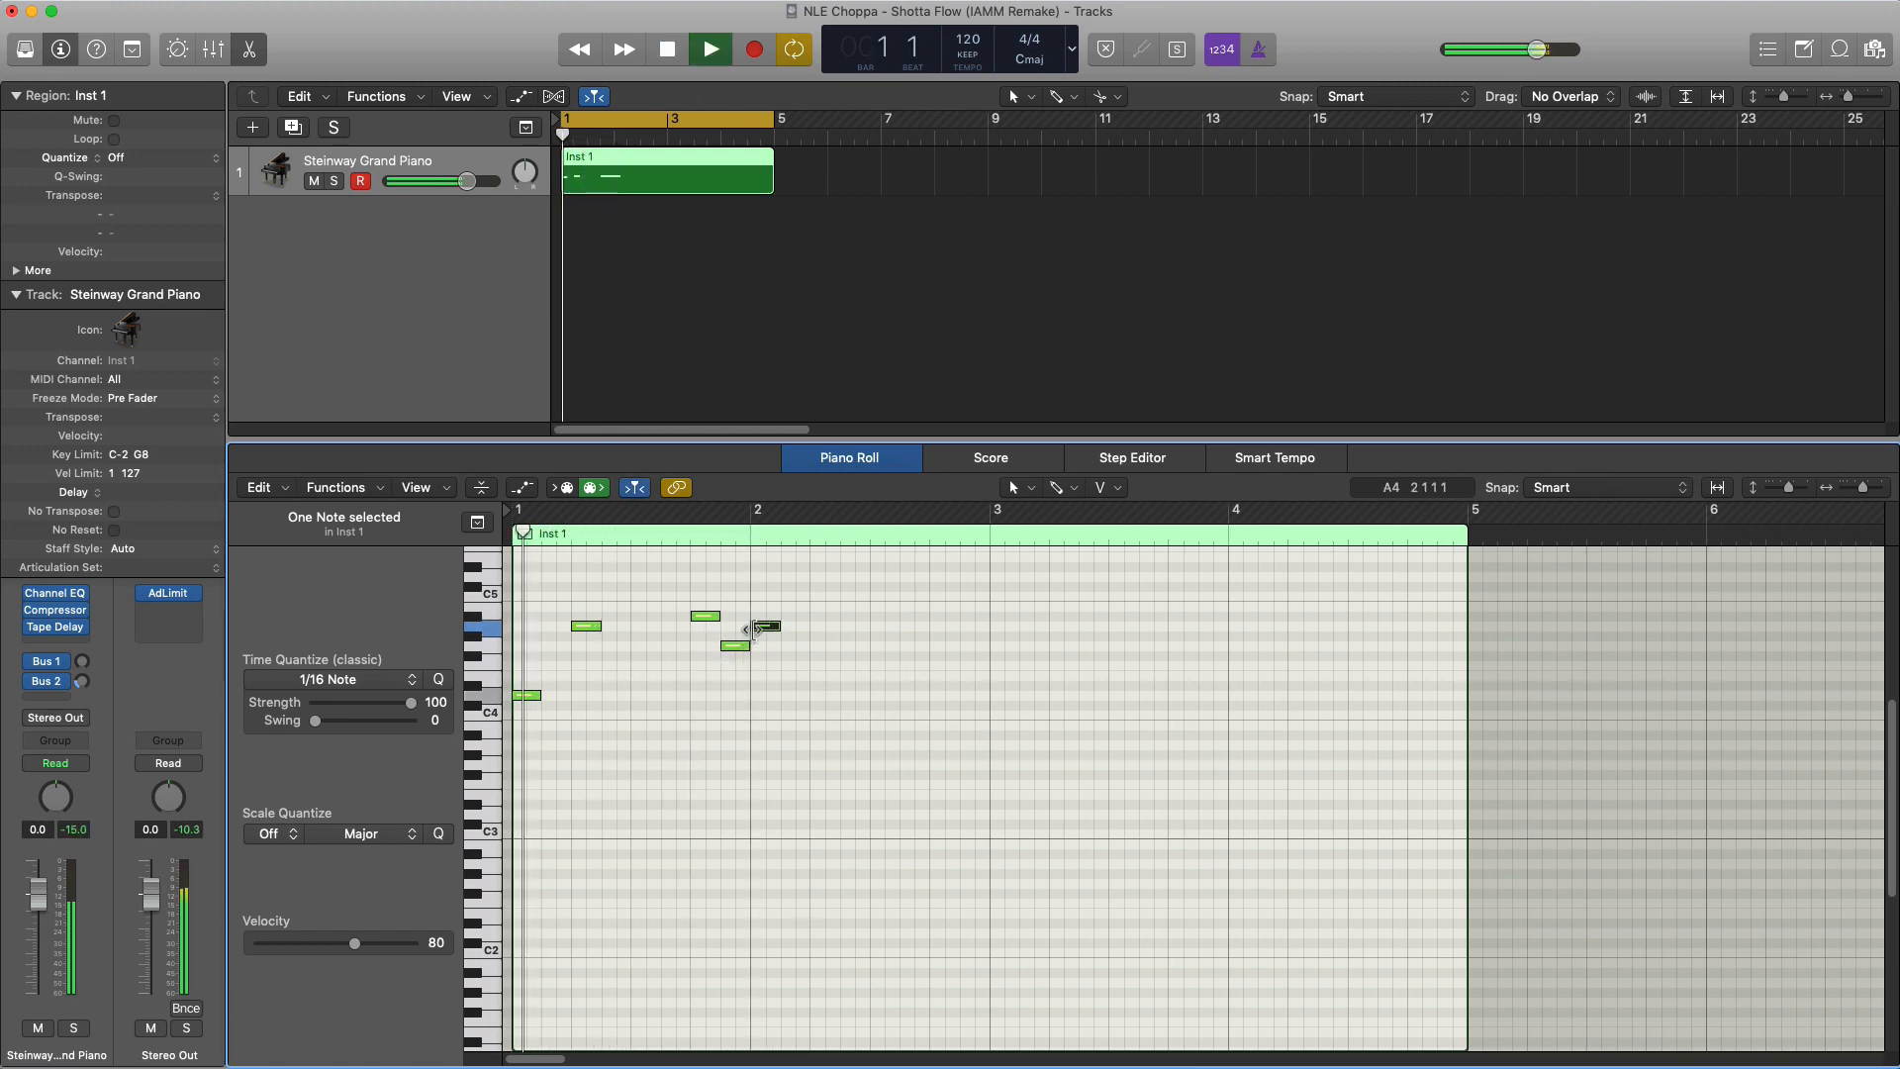
pyautogui.moveTo(754, 629); pyautogui.dragTo(820, 674)
pyautogui.press('space')
pyautogui.press('space')
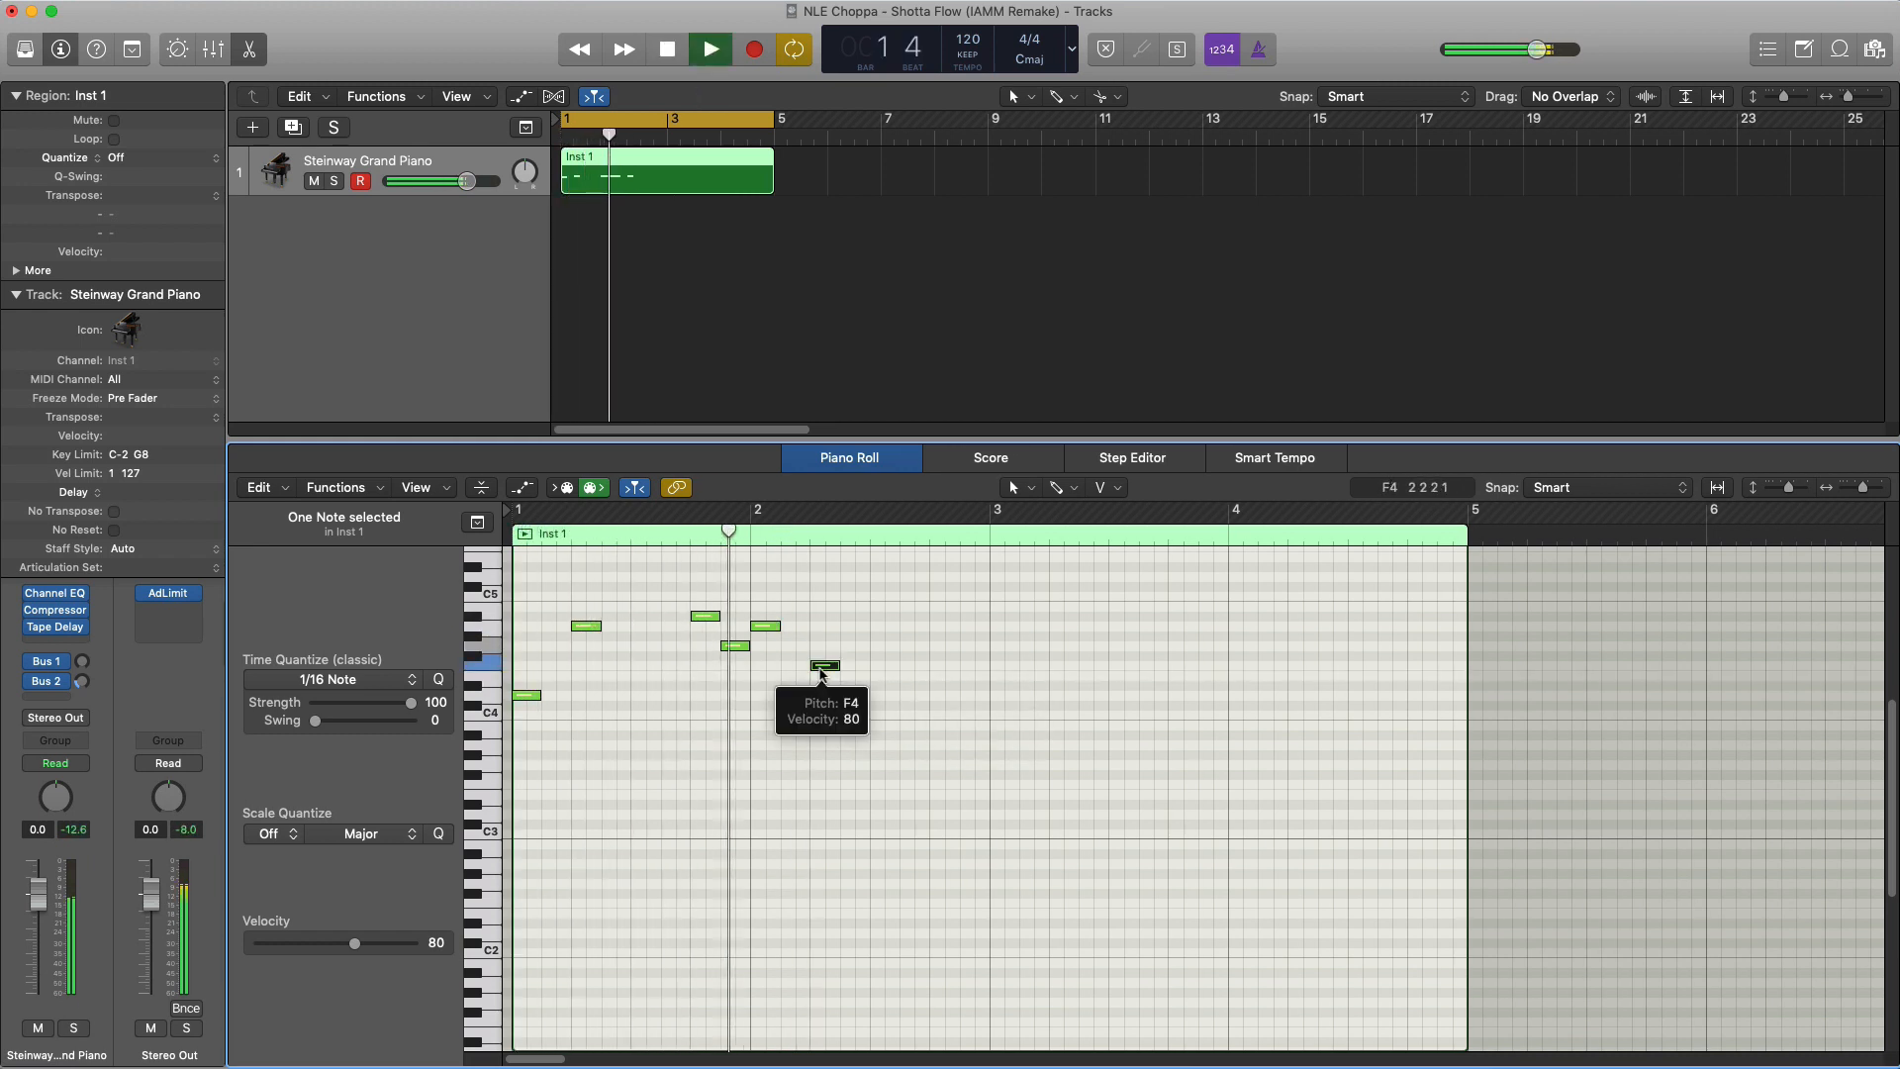
pyautogui.press('space')
pyautogui.moveTo(820, 676); pyautogui.dragTo(822, 706)
pyautogui.press('space')
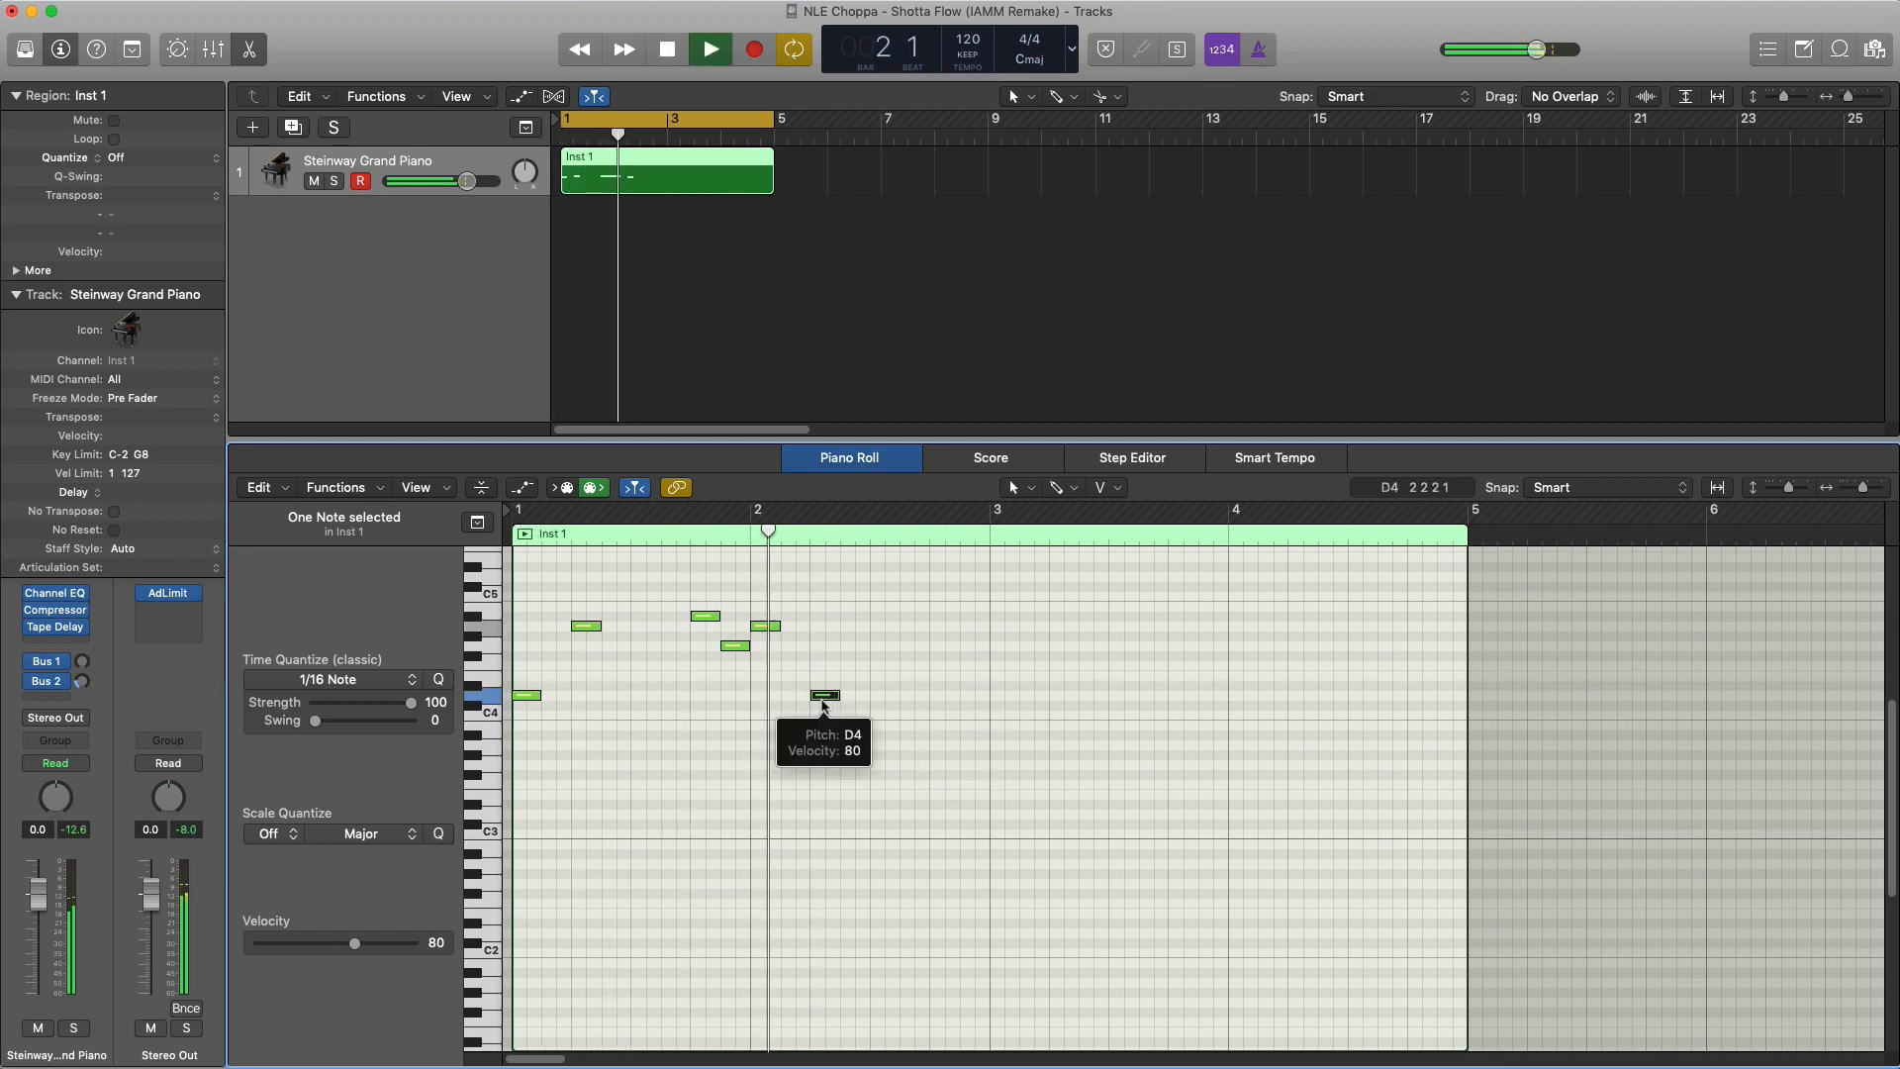
pyautogui.press('space')
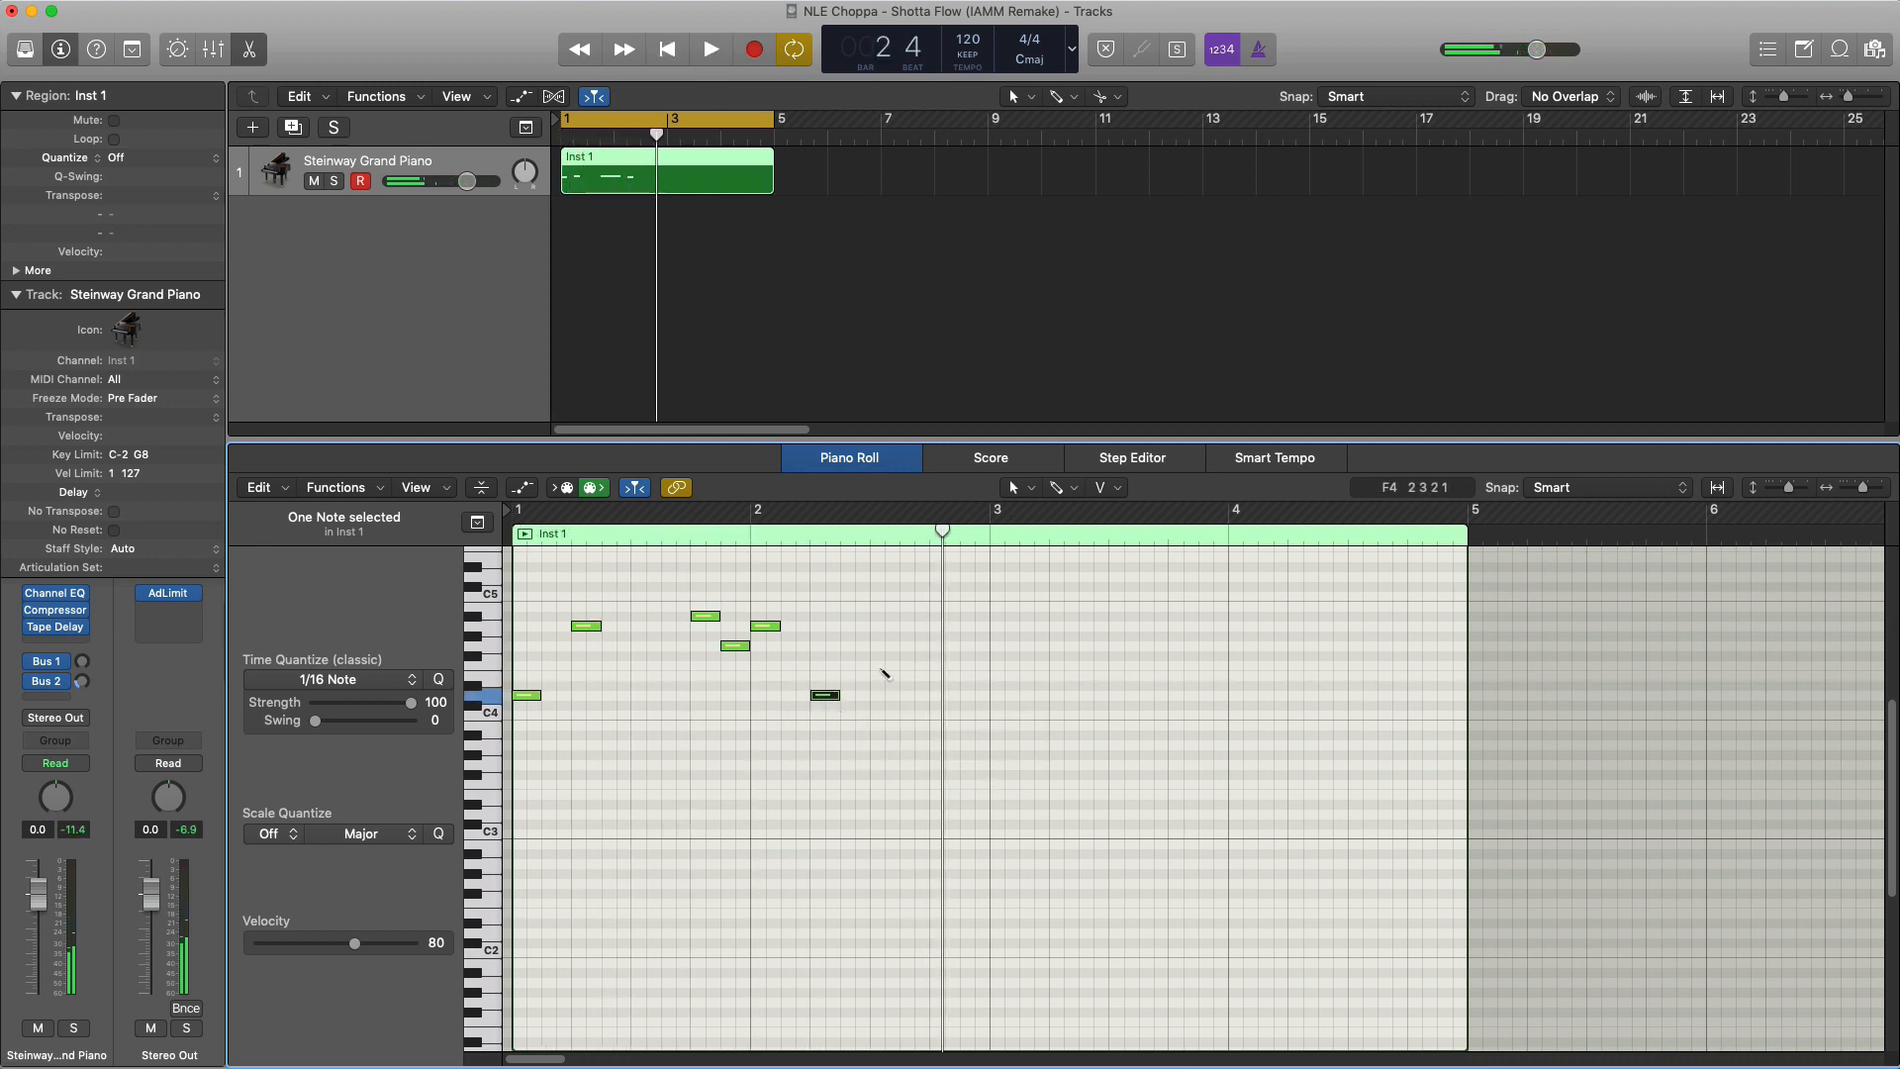
# Add F4 and F3 together on beat 3 of bar 2, followed directly by A4, and audition the phrase
pyautogui.keyDown('super'); pyautogui.click(882, 667); pyautogui.keyUp('super')
pyautogui.keyDown('super'); pyautogui.click(876, 782); pyautogui.keyUp('super')
pyautogui.press('space')
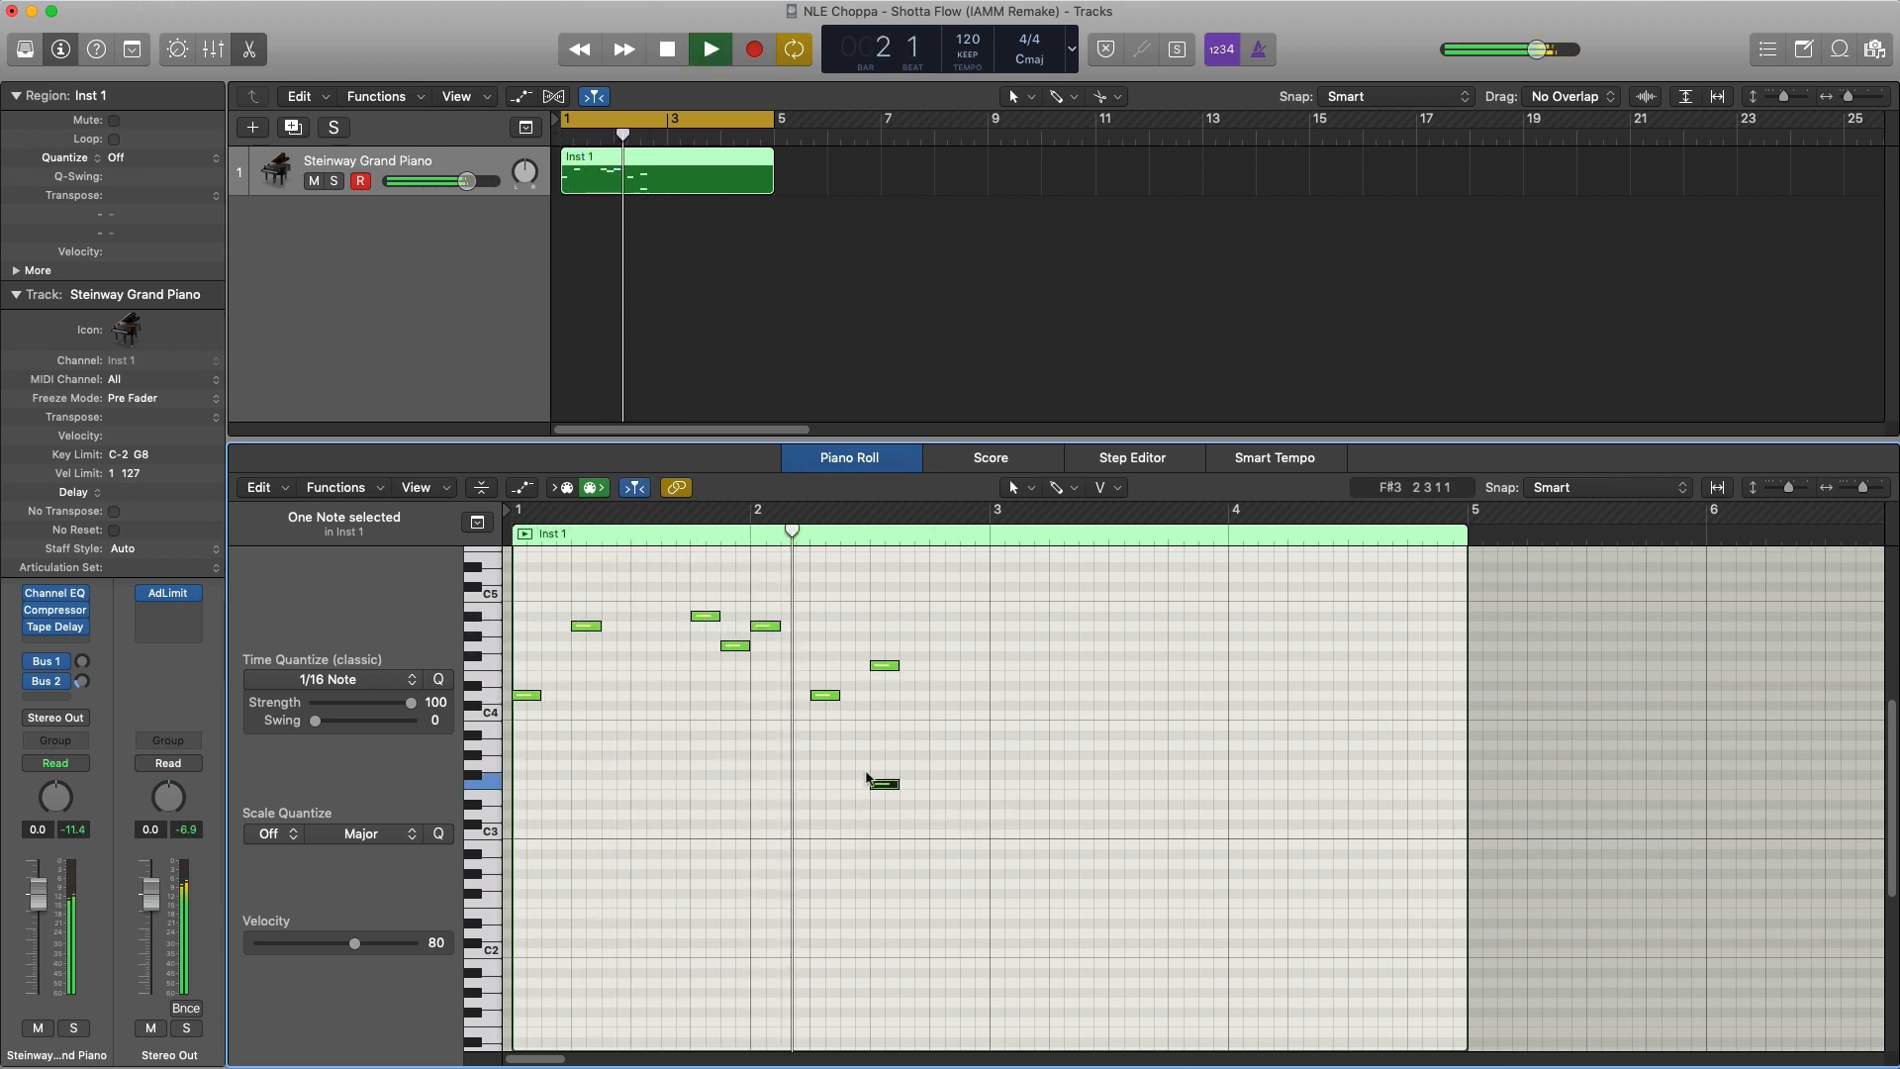
pyautogui.press('space')
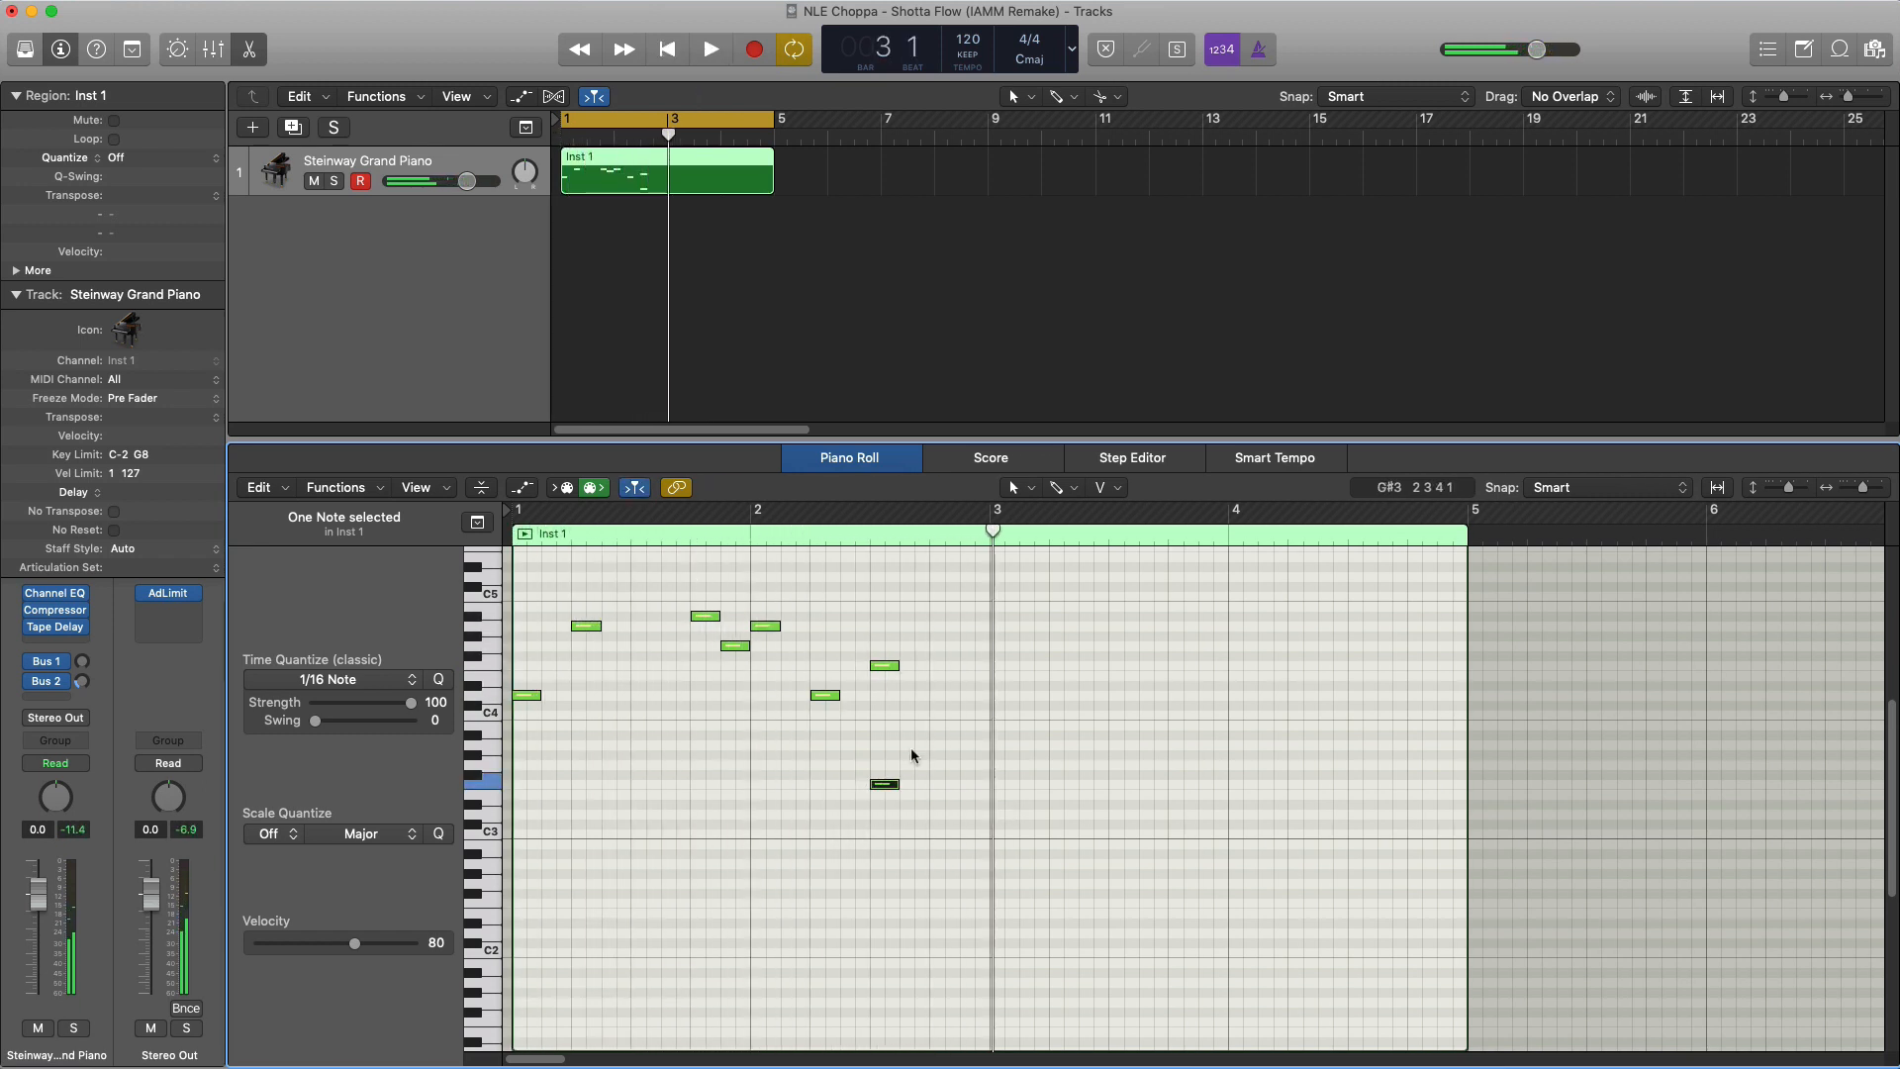
pyautogui.keyDown('super'); pyautogui.click(907, 627); pyautogui.keyUp('super')
pyautogui.press('space')
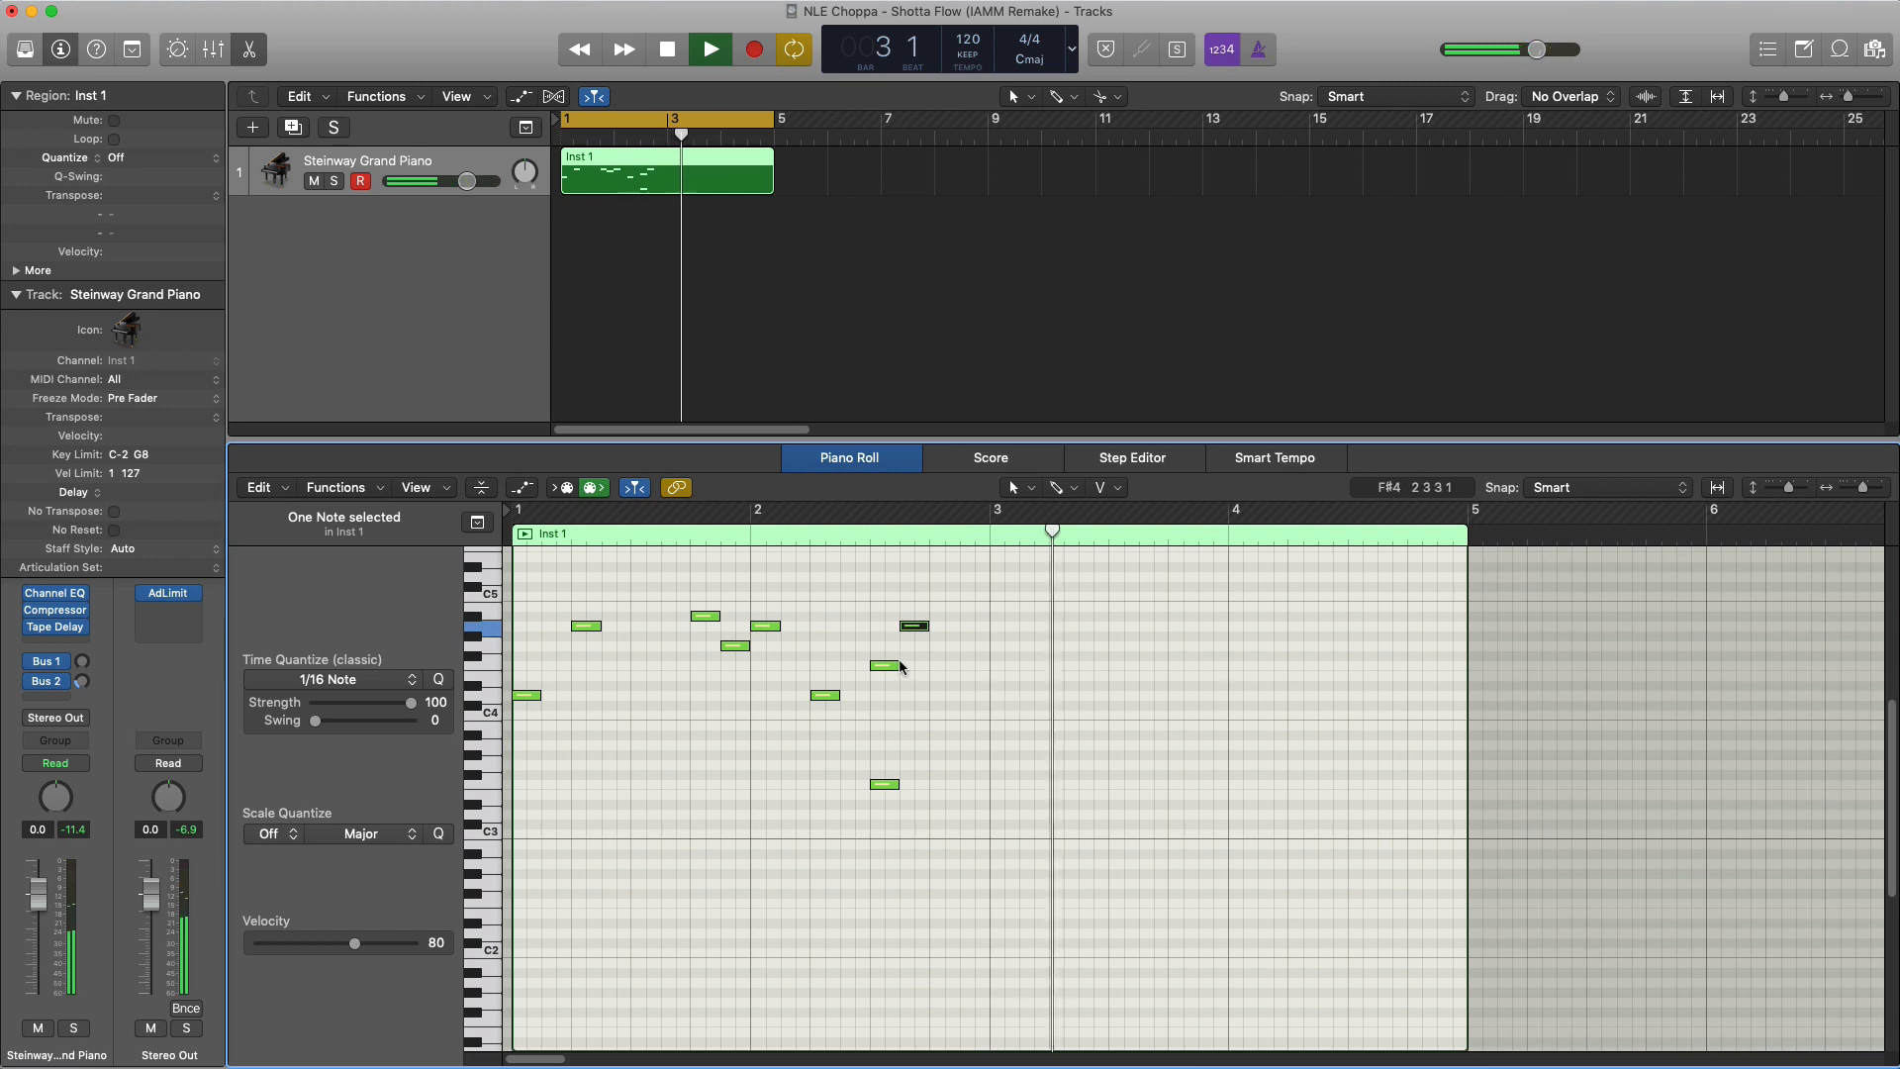
pyautogui.press('space')
# Select all the notes of the two-bar melody, repeat them into bars 3 and 4, and play the result
pyautogui.moveTo(1072, 713); pyautogui.dragTo(837, 846)
pyautogui.moveTo(772, 698); pyautogui.dragTo(516, 584)
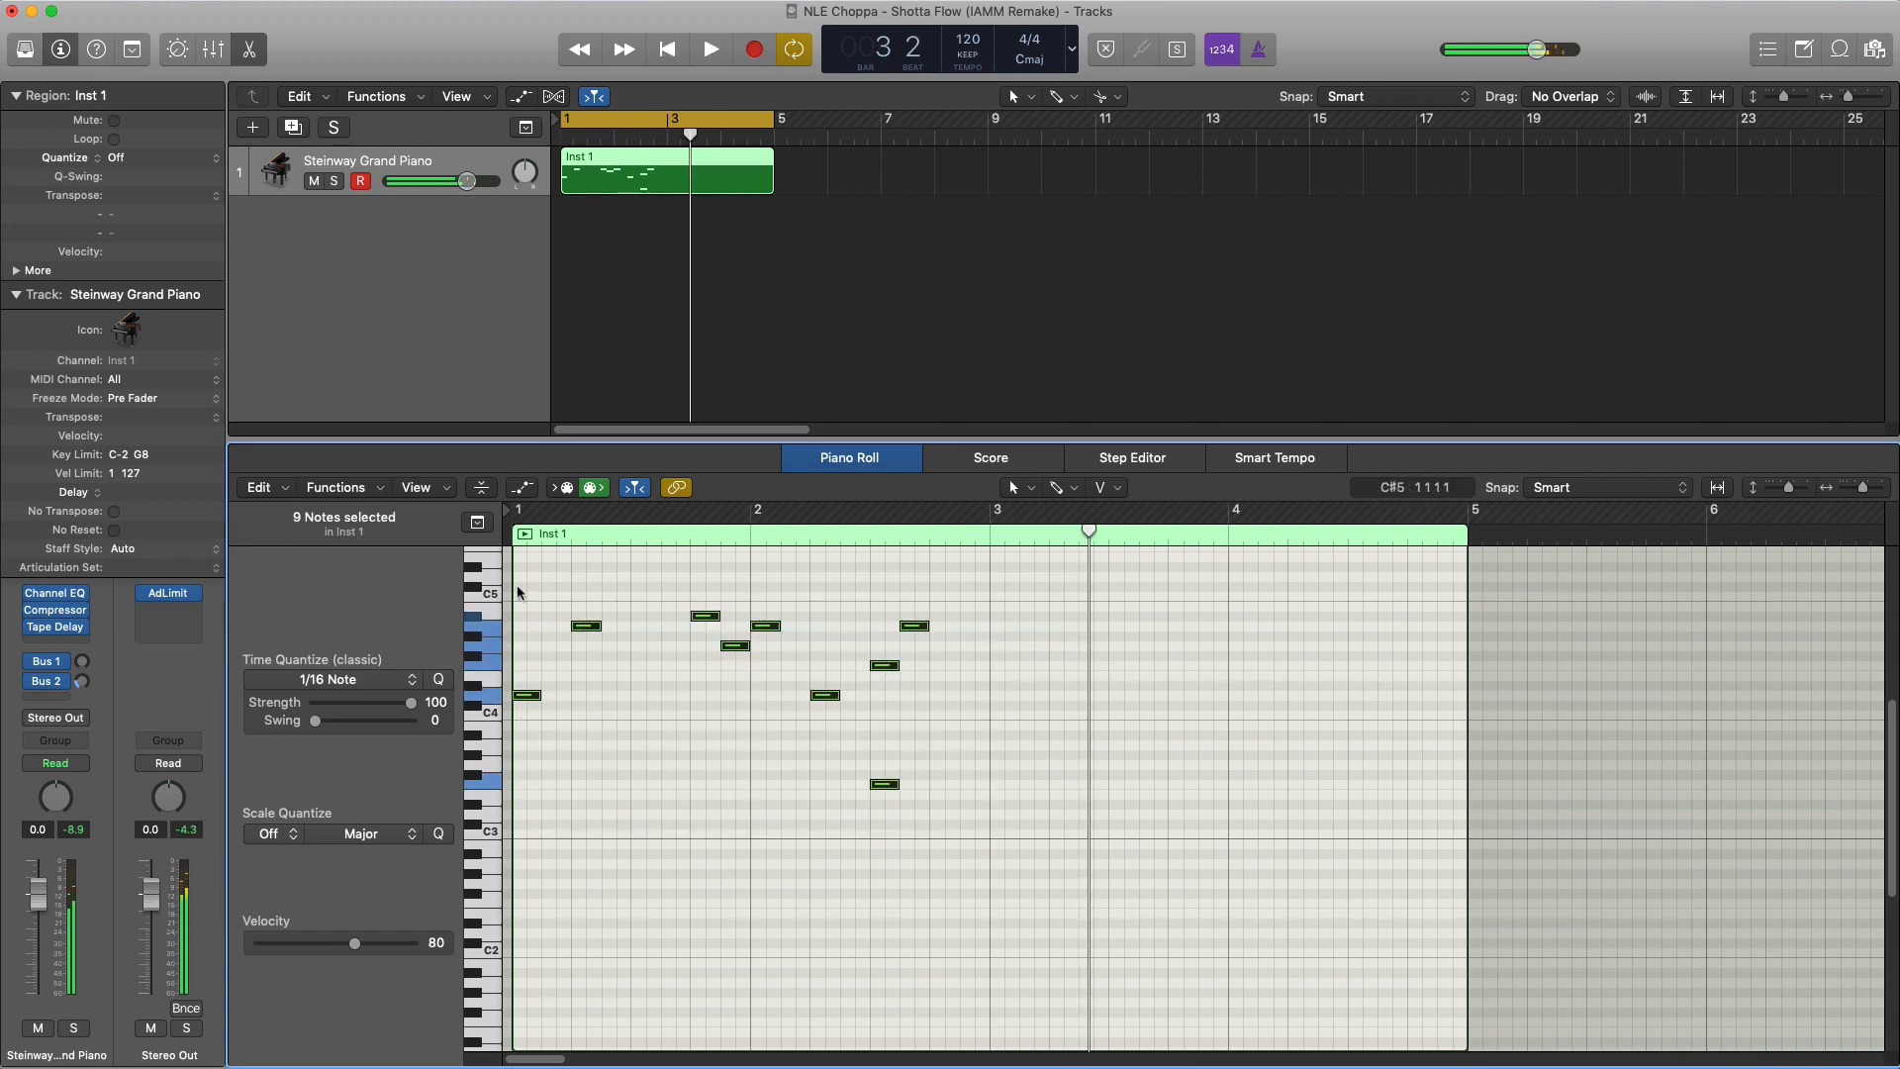
pyautogui.press('super+r')
pyautogui.press('space')
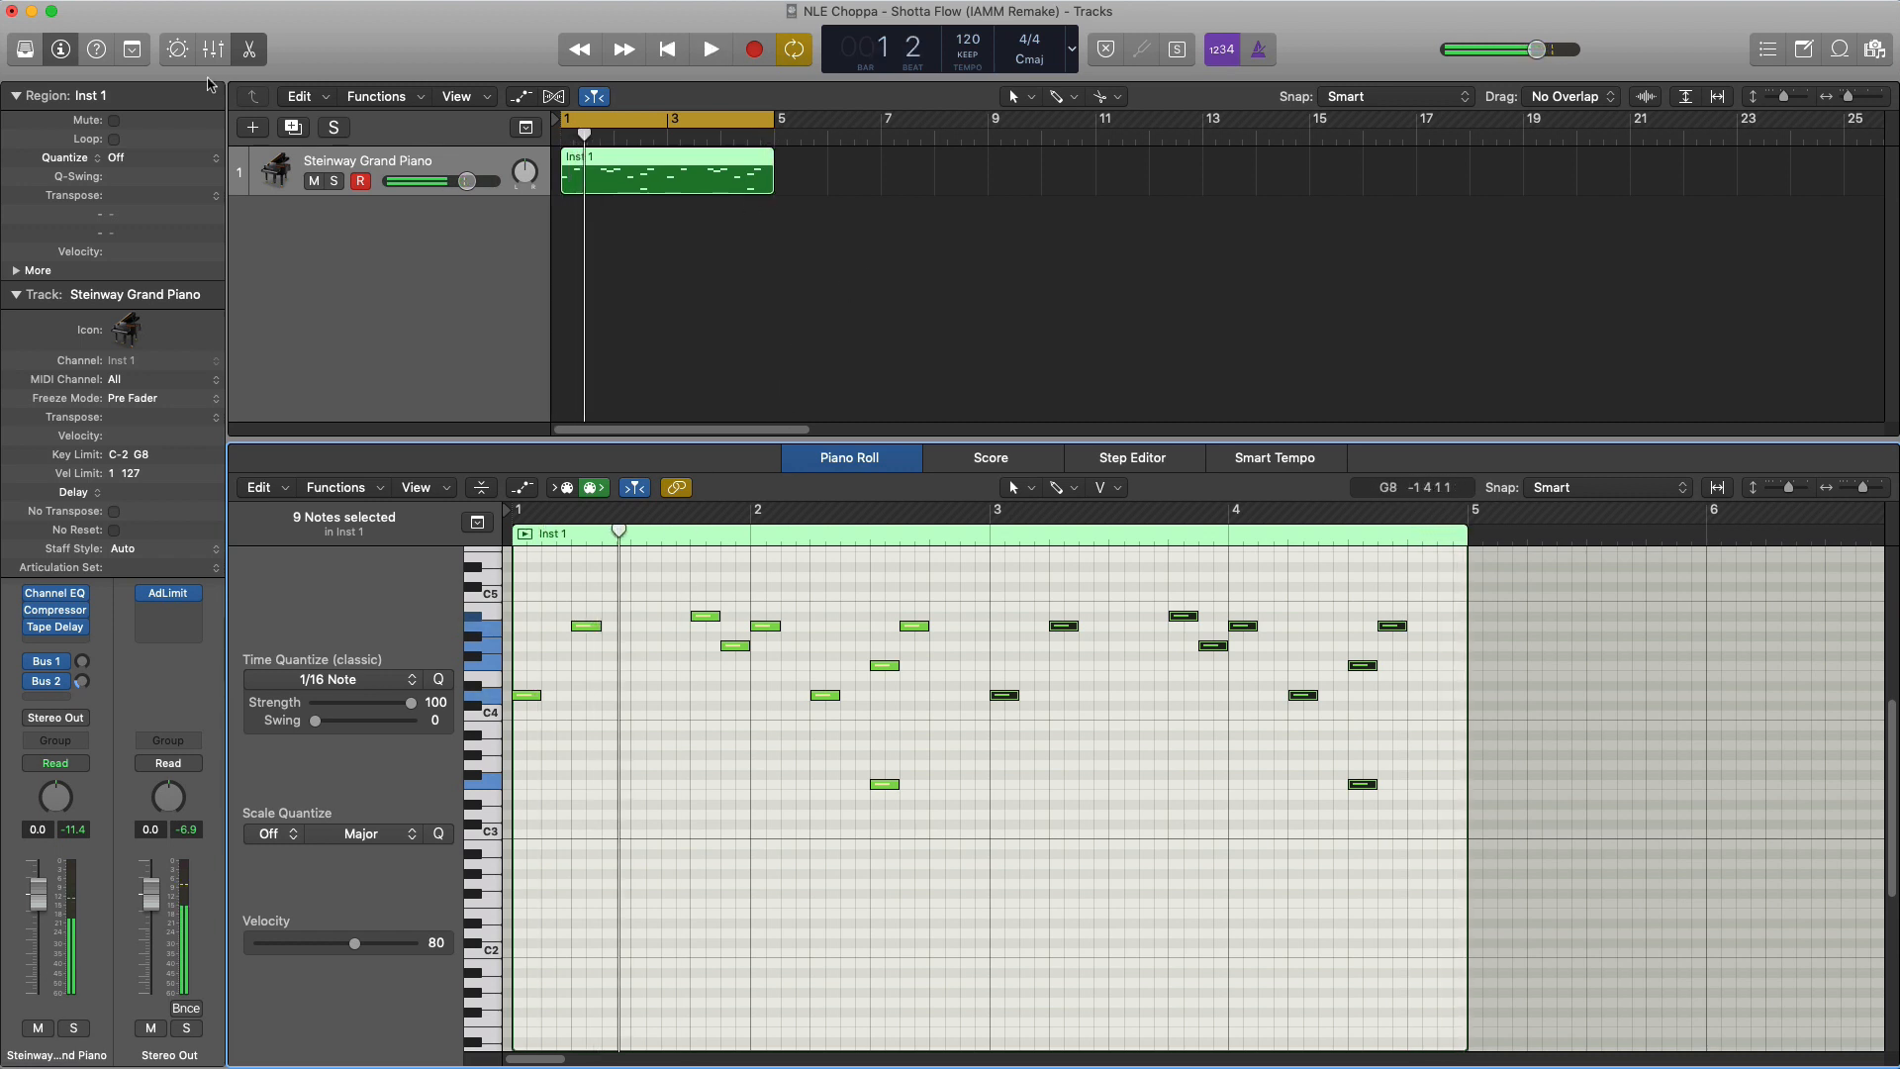
# Set the piano's High tone to 4.5 dB and its Compression to -34.0 dB in the Smart Controls while auditioning
pyautogui.click(173, 56)
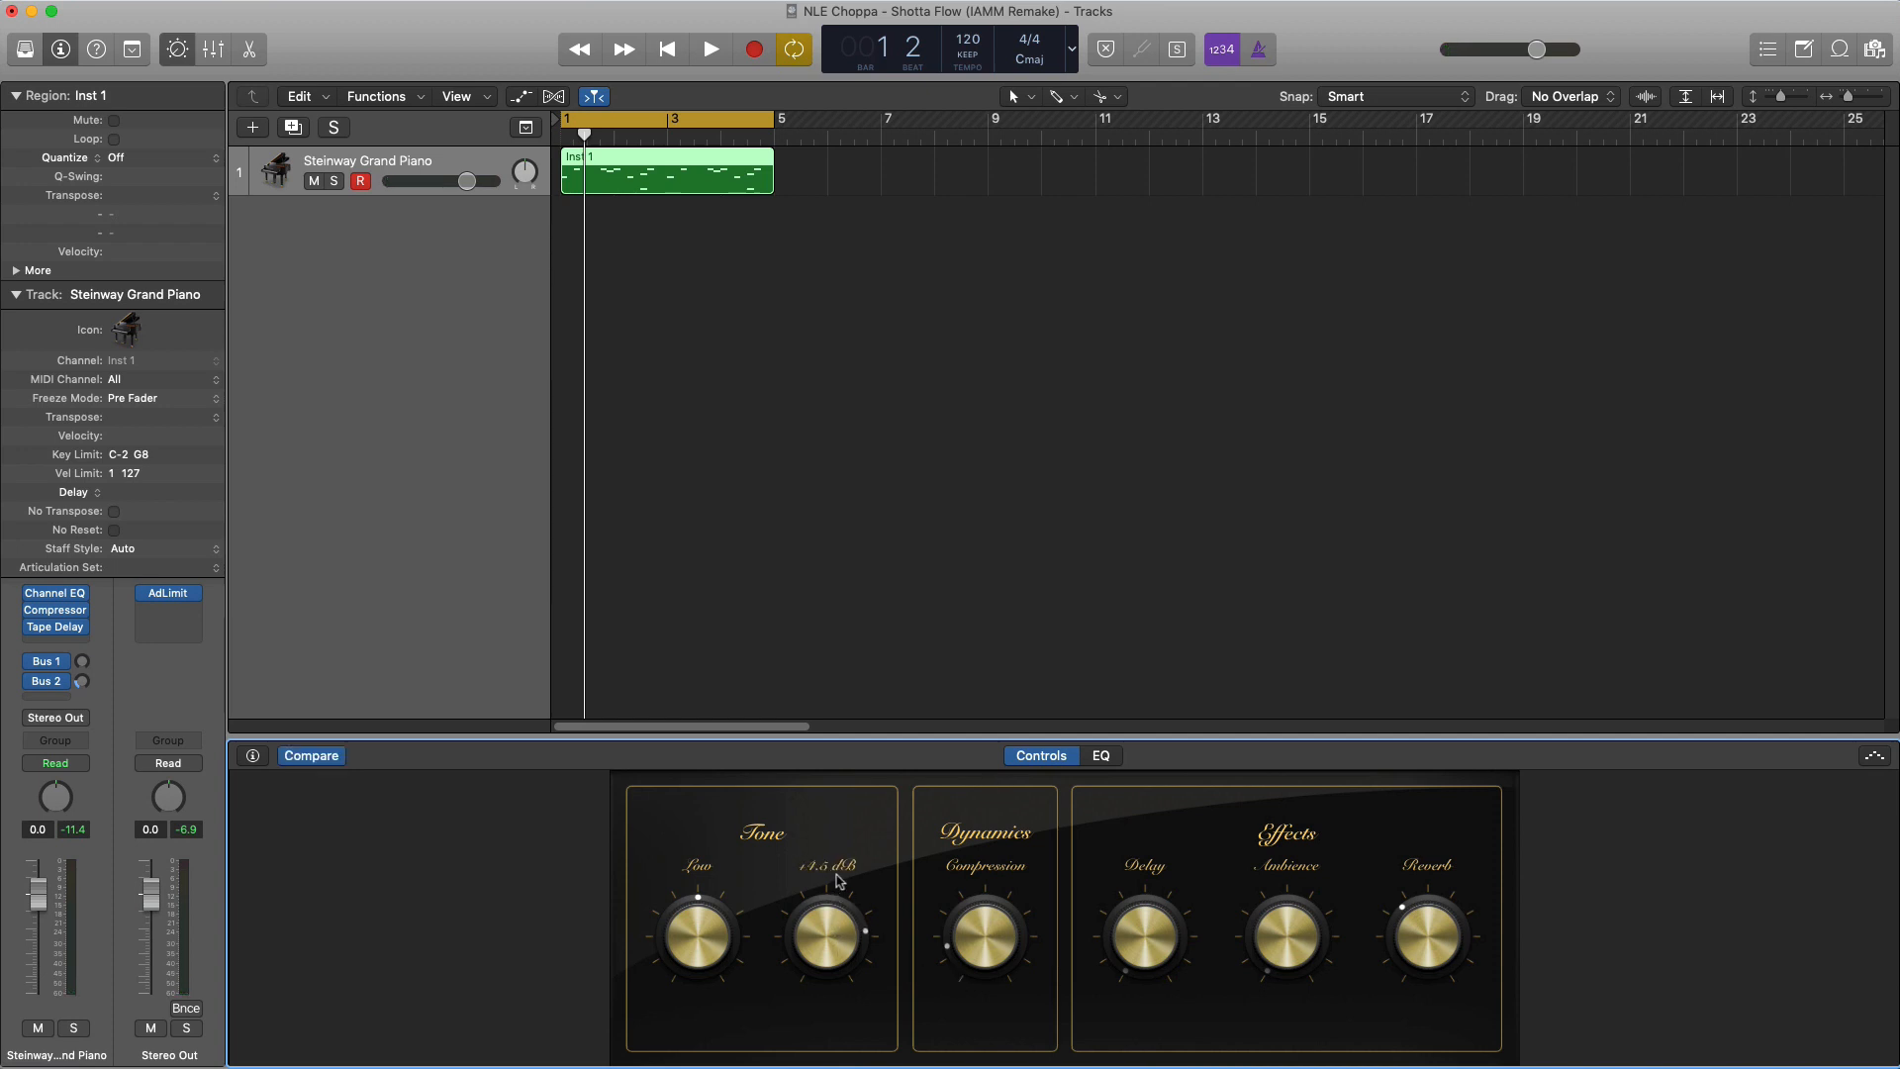
pyautogui.press('space')
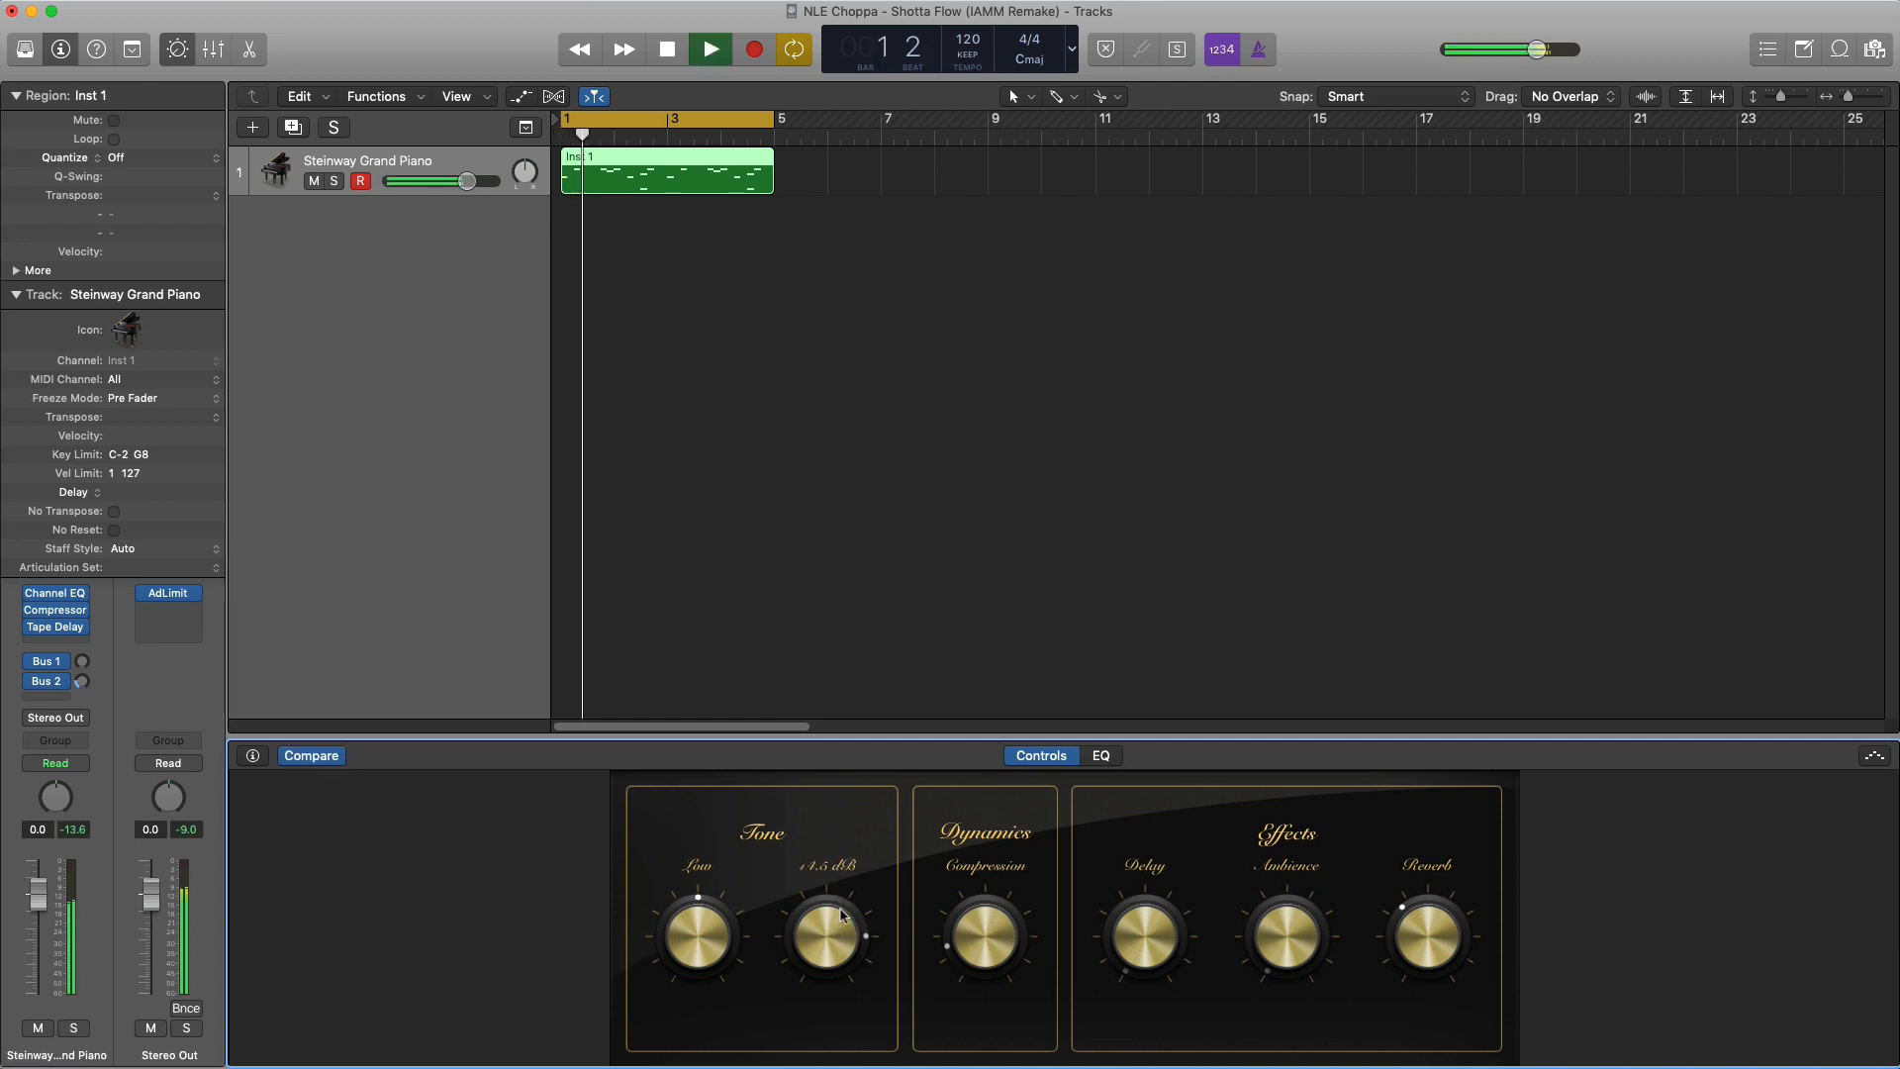
pyautogui.press('space')
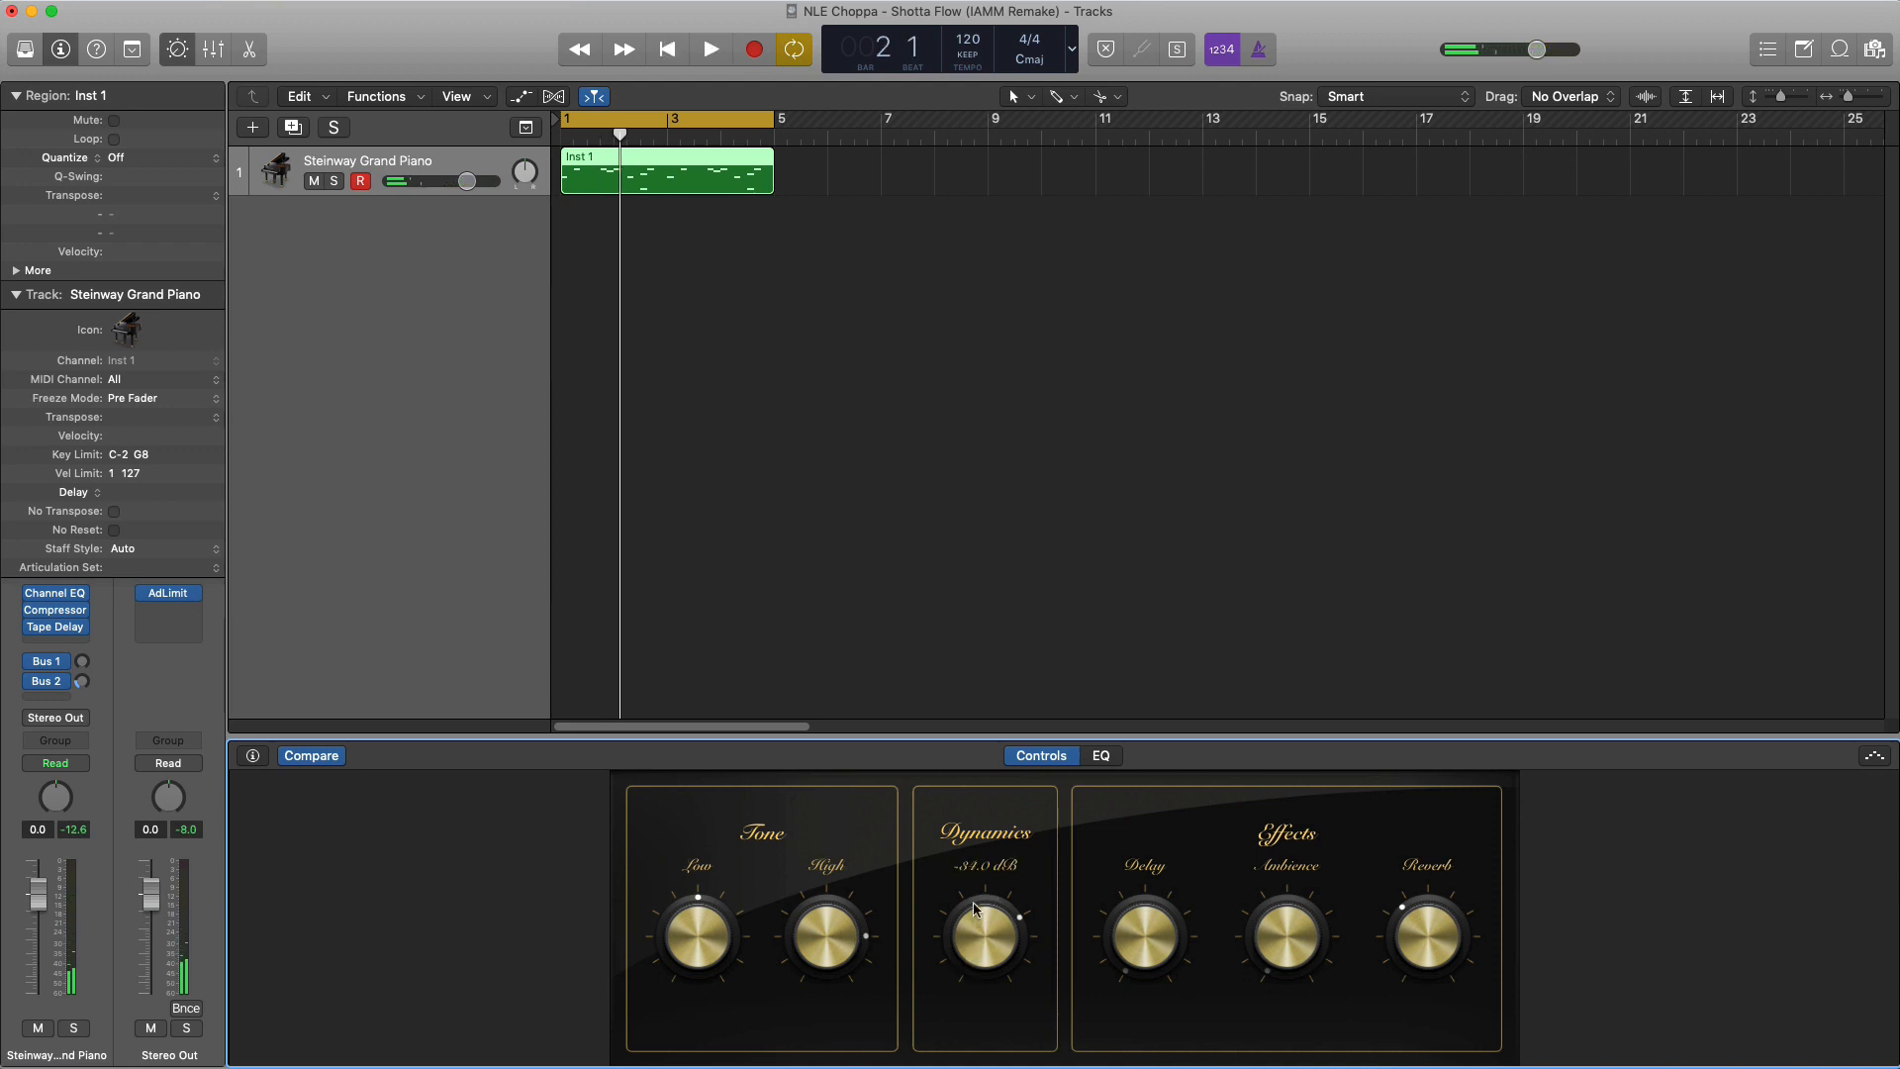
pyautogui.press('space')
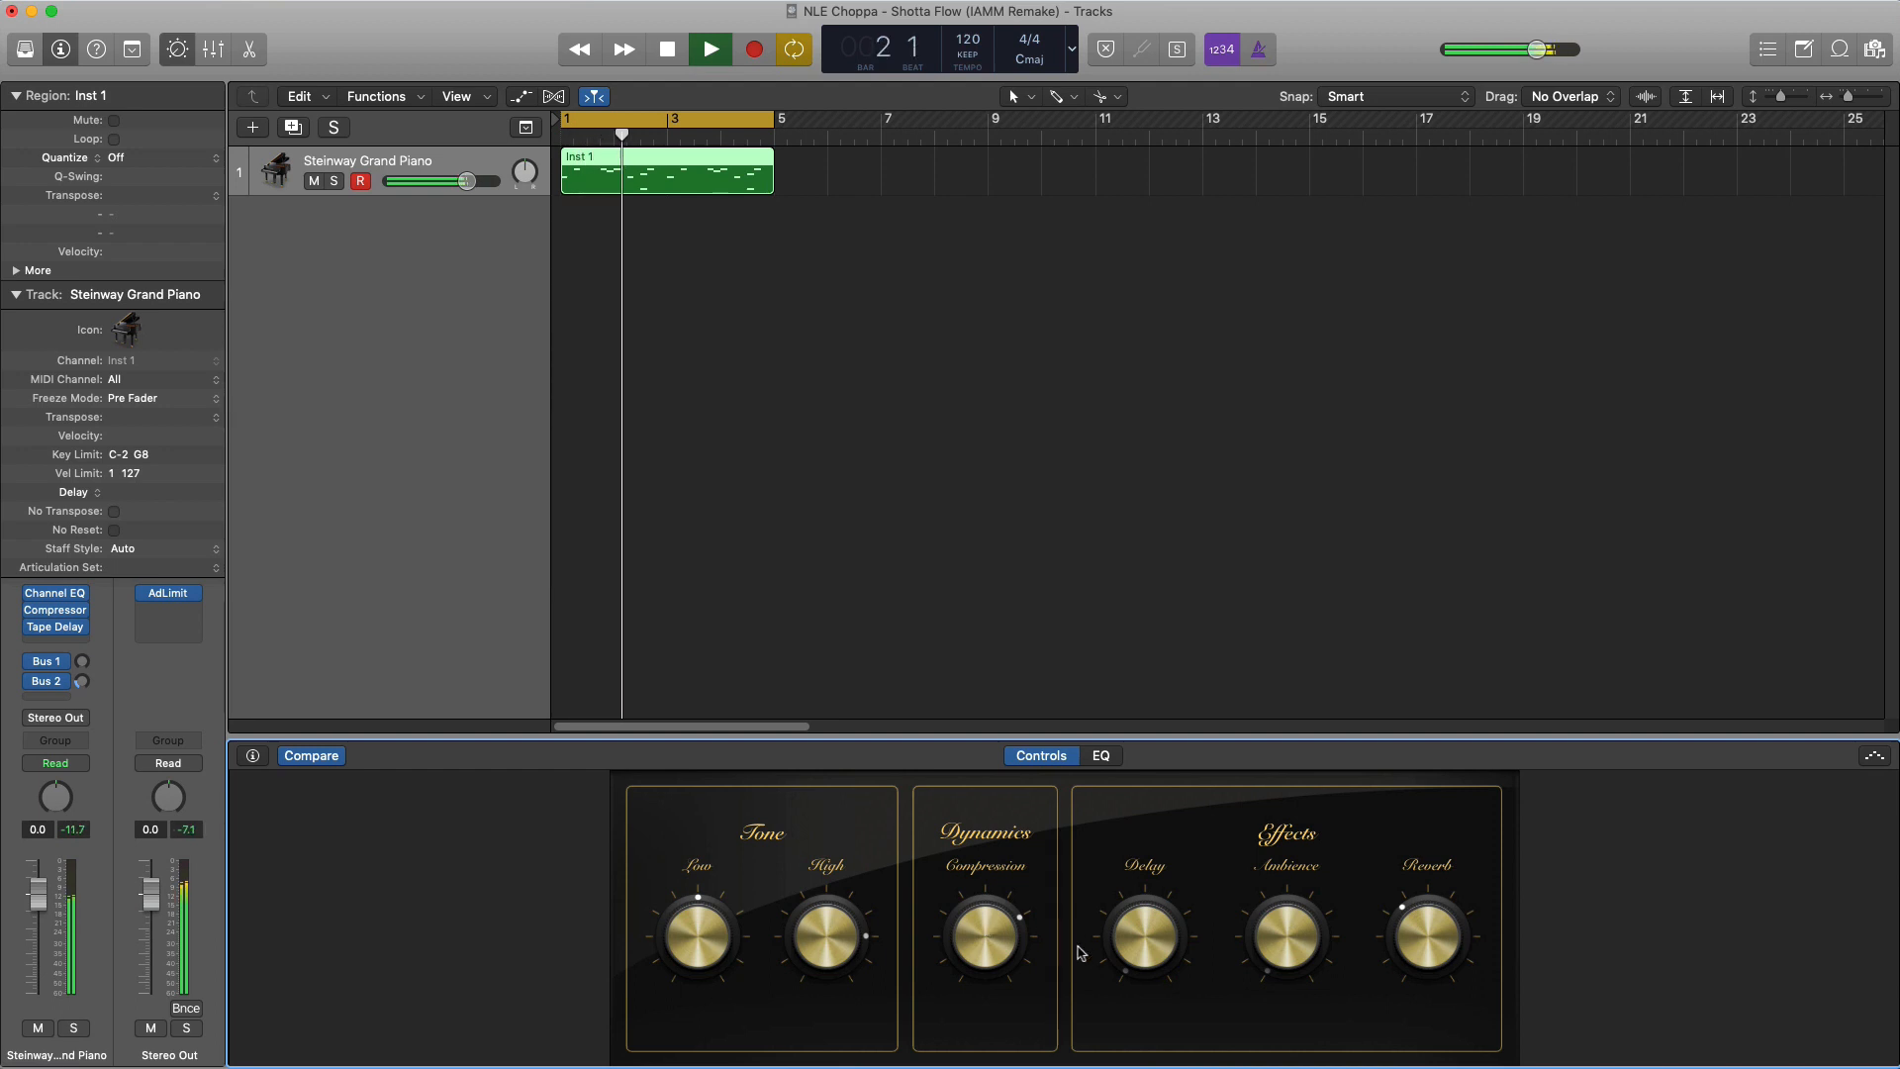
# Set the piano's Ambience to about -26 dB and its Reverb to -24.8 dB, audition it and hide the Smart Controls
pyautogui.press('space')
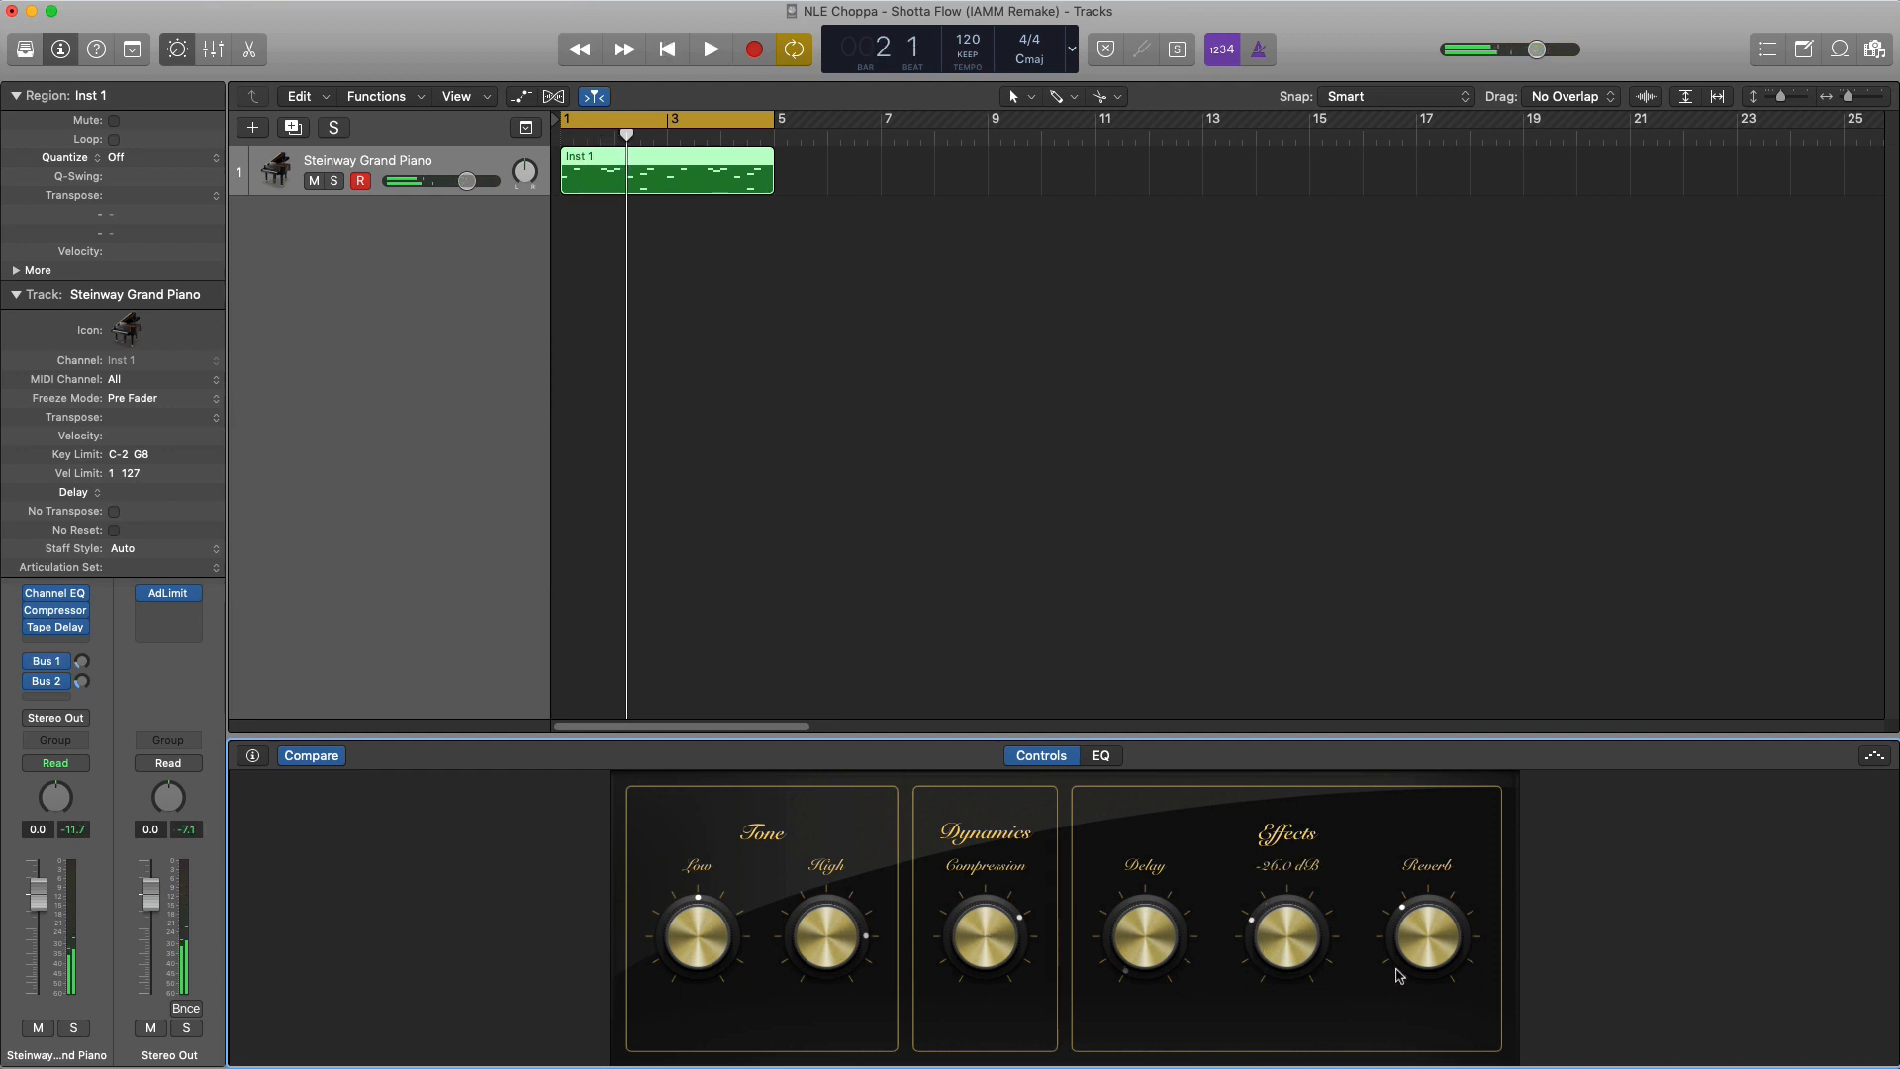
pyautogui.moveTo(1421, 936); pyautogui.dragTo(1422, 968)
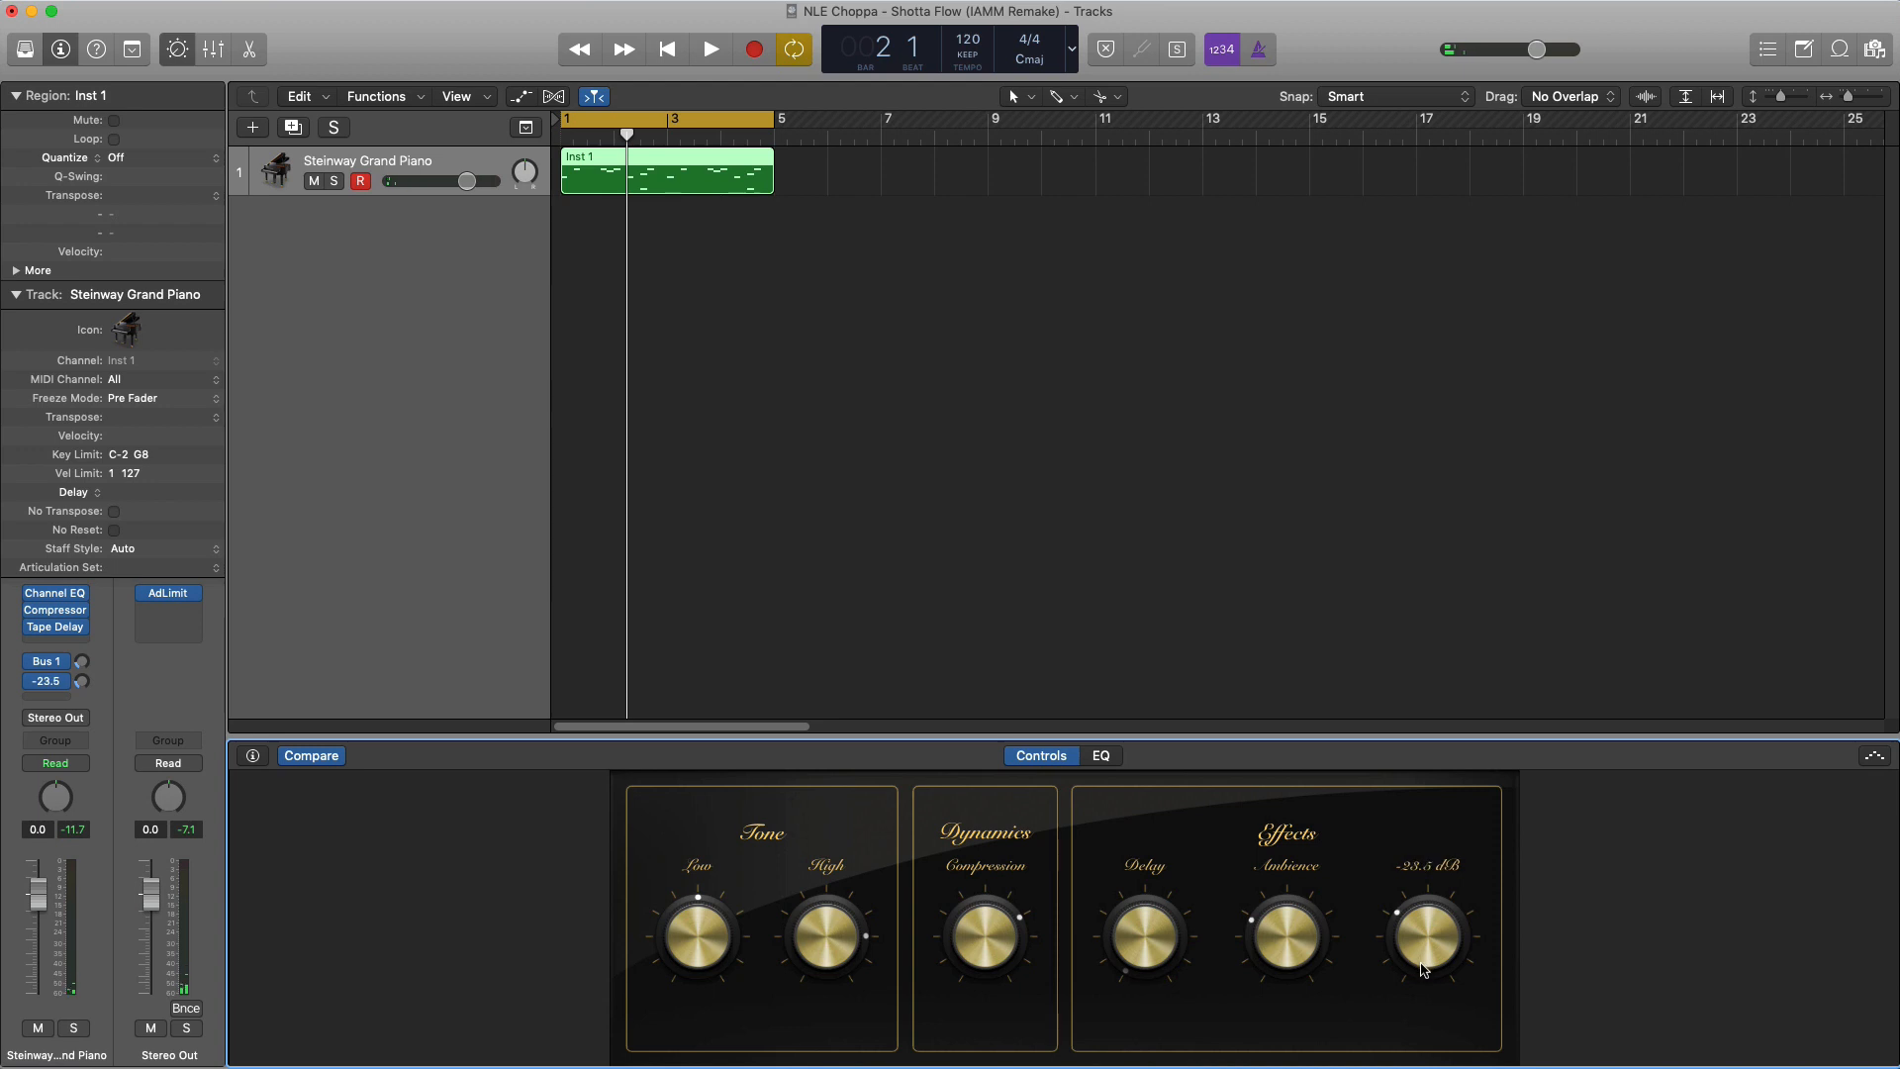
pyautogui.press('space')
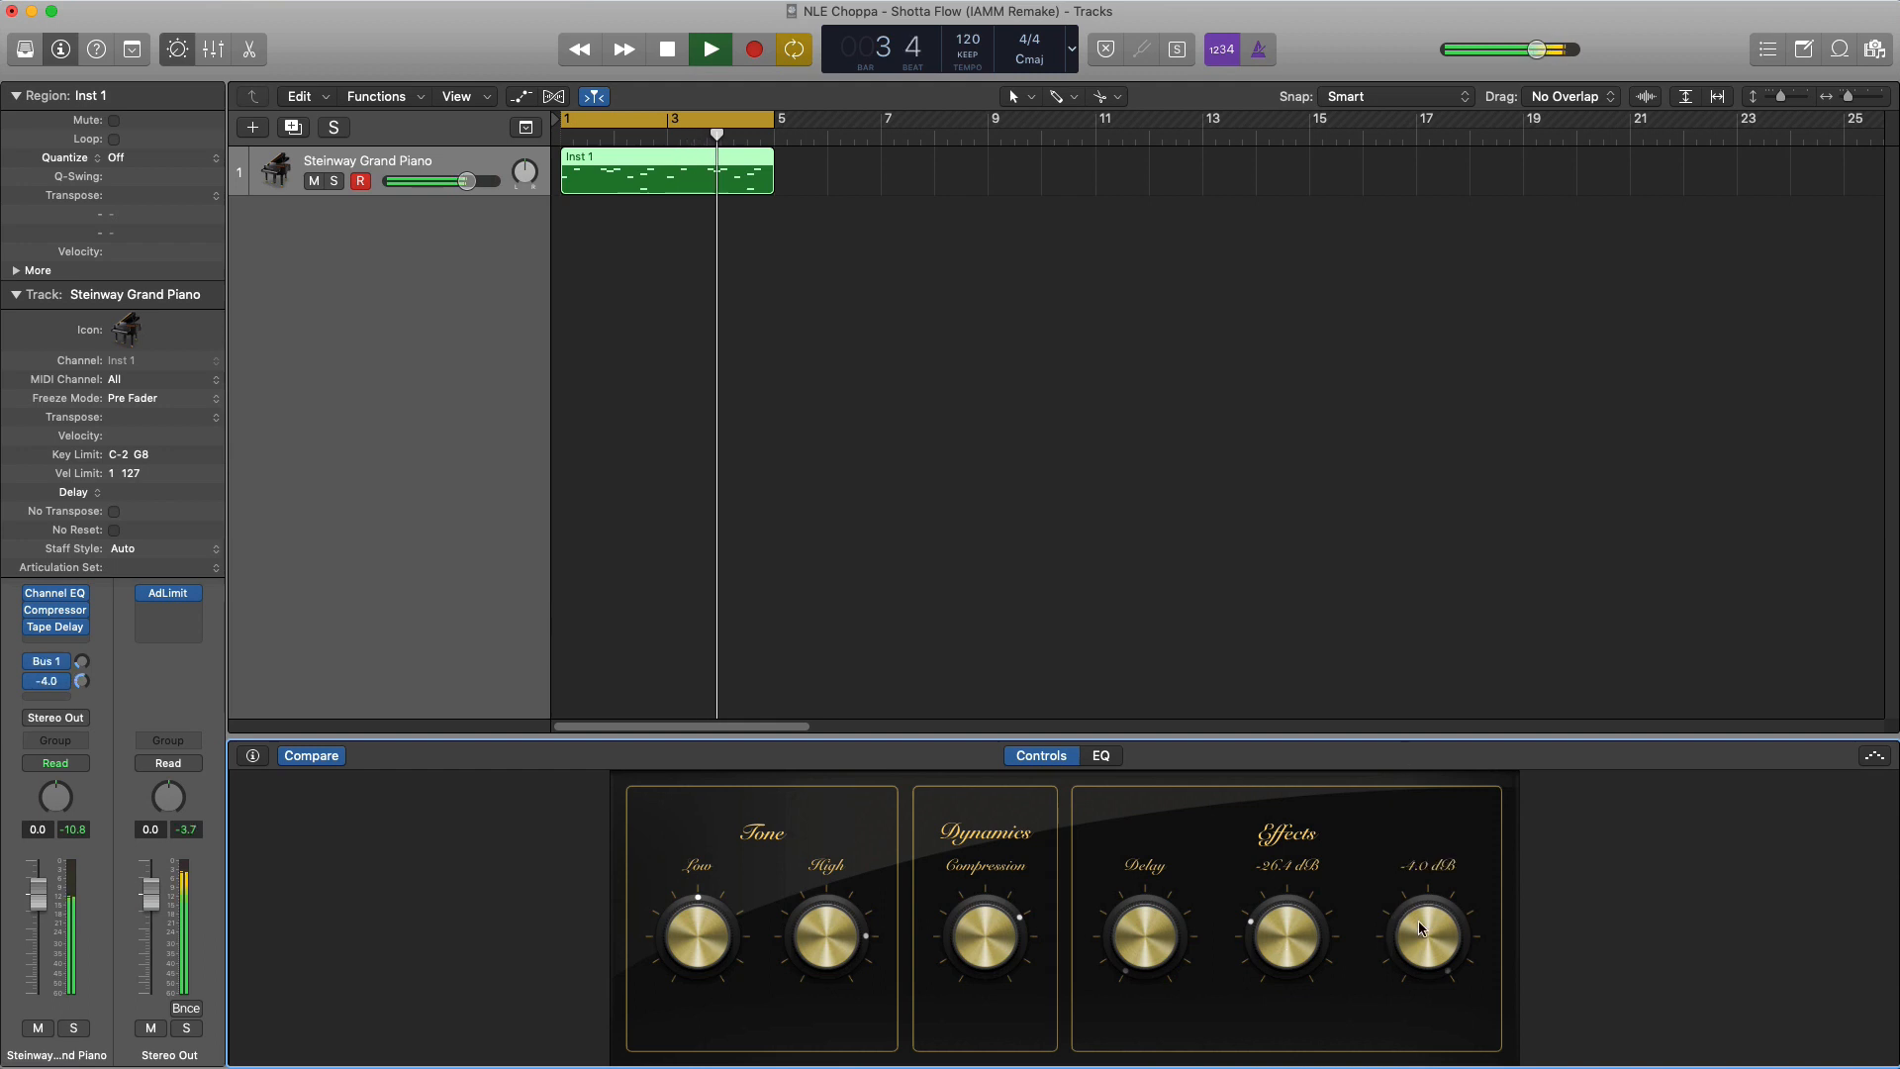
pyautogui.moveTo(1415, 938); pyautogui.dragTo(1413, 998)
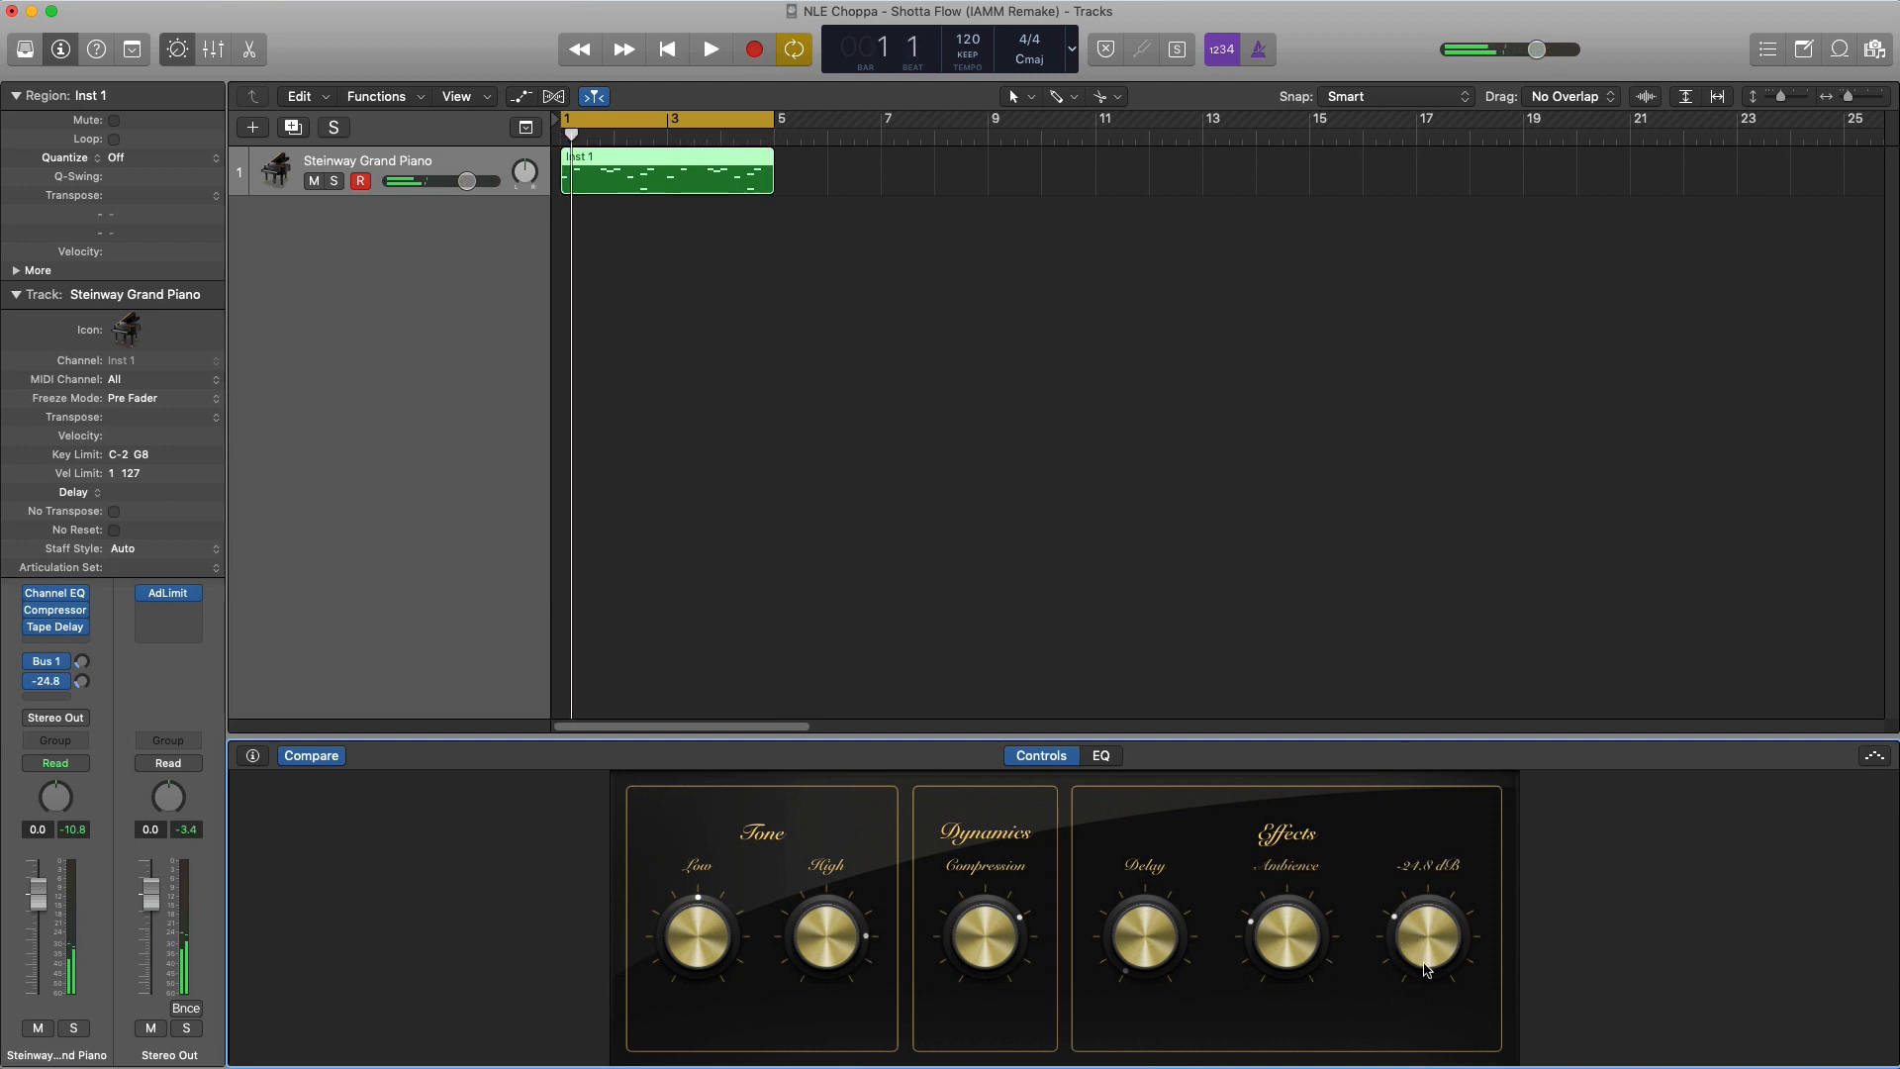
pyautogui.press('space')
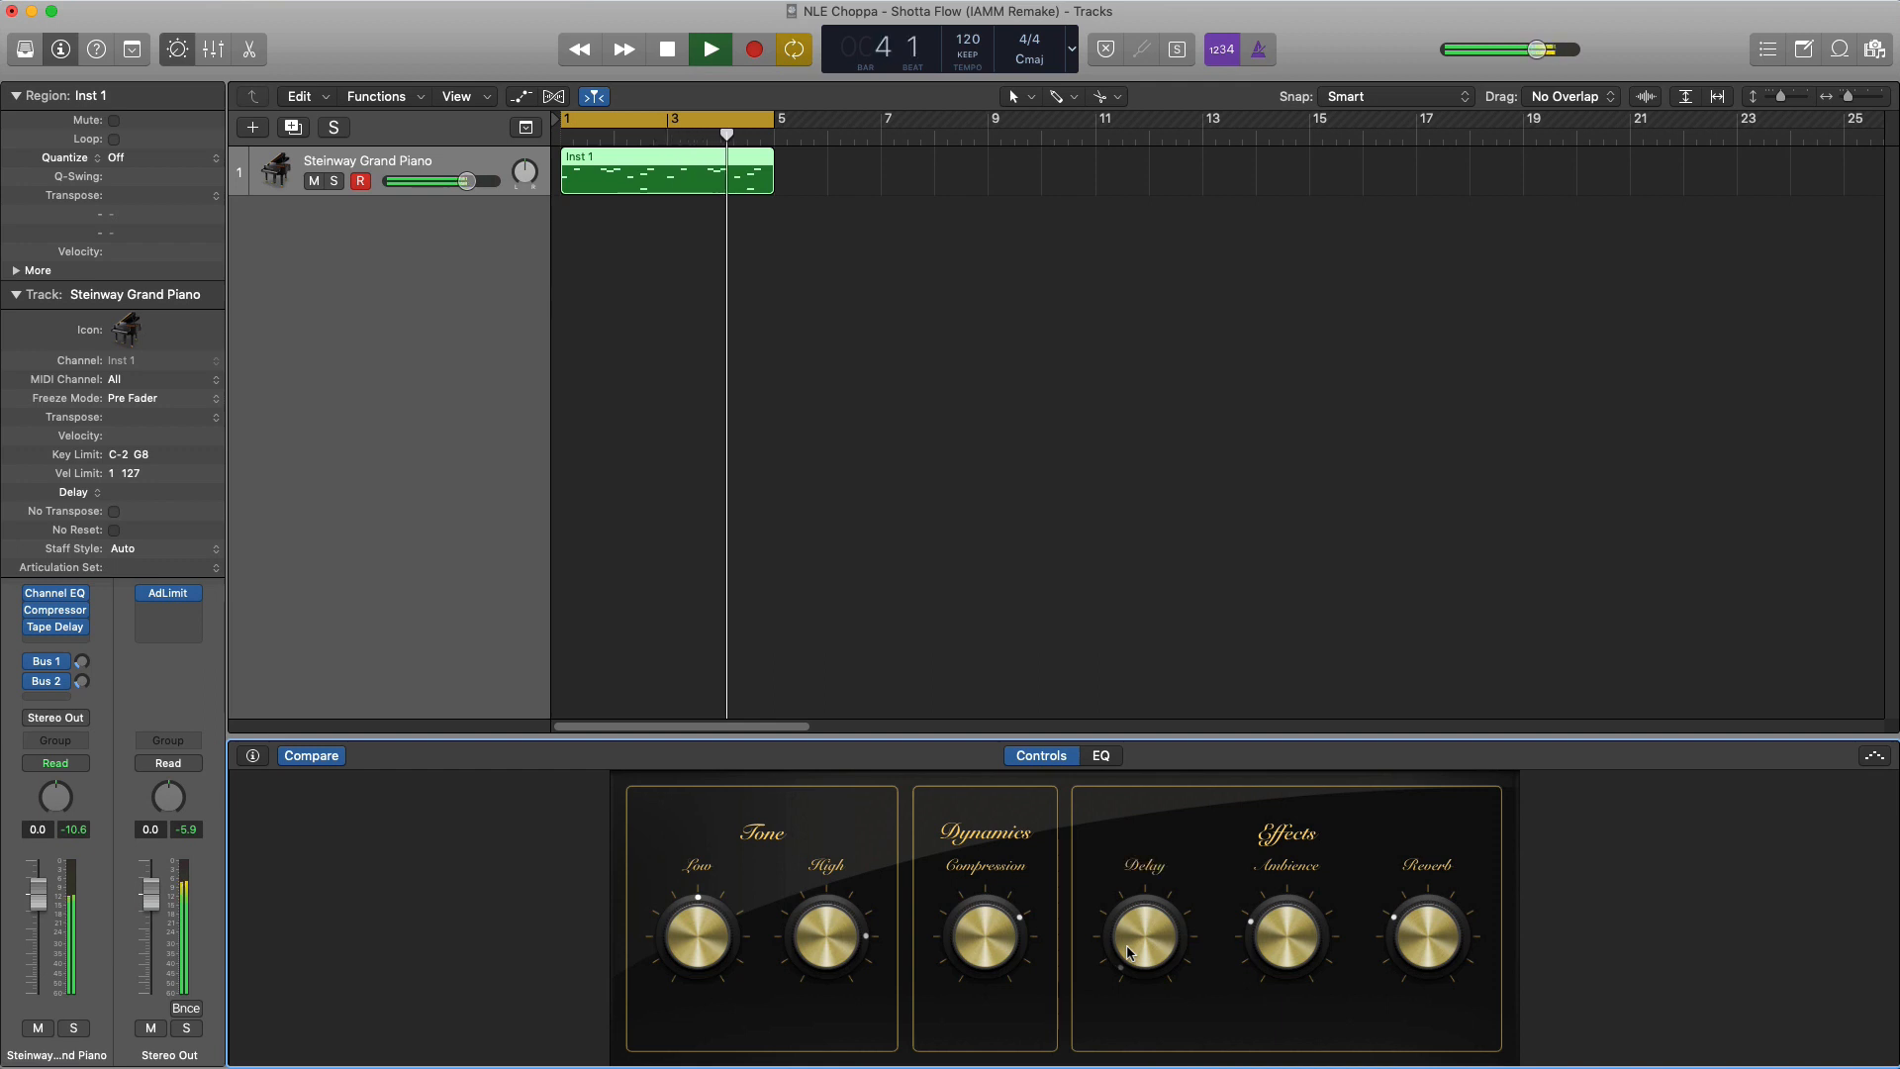
pyautogui.press('space')
pyautogui.press('space')
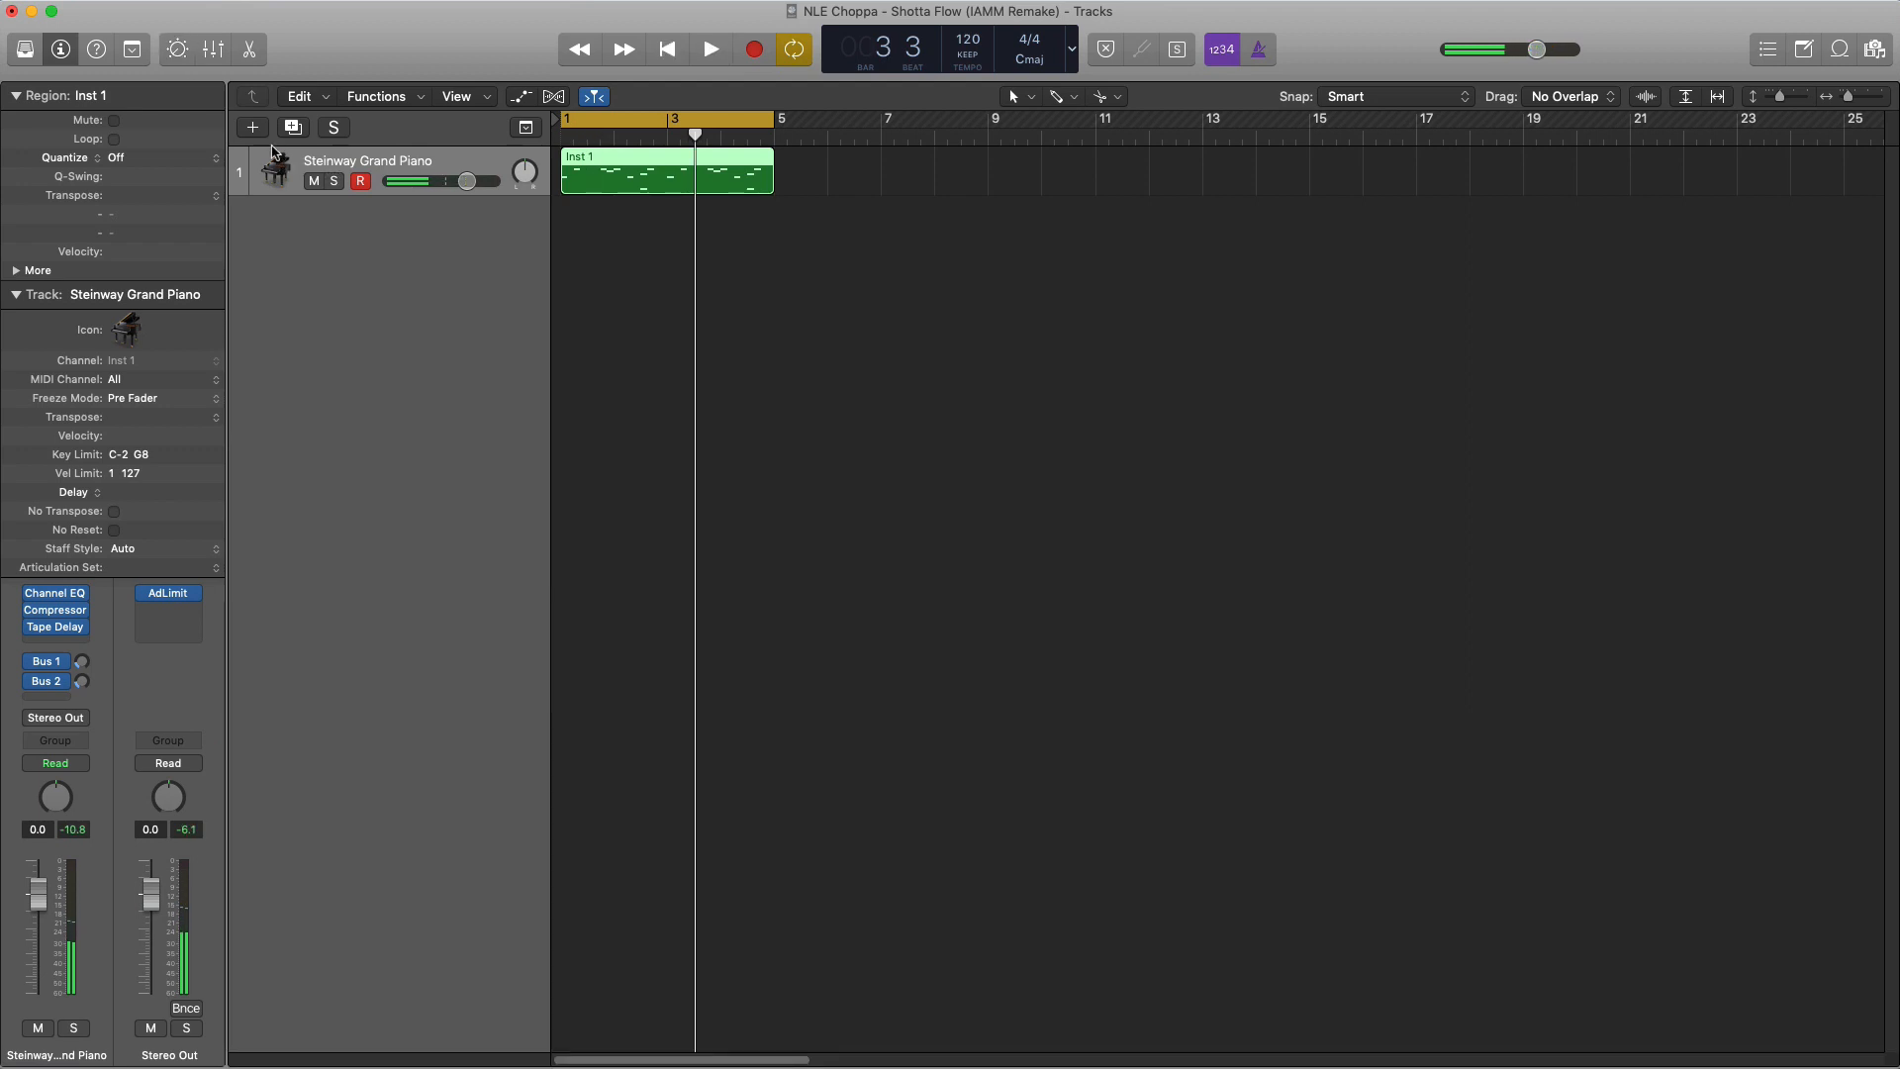
# Create a second software instrument track and insert a stereo EXS24 sampler on it
pyautogui.click(263, 135)
pyautogui.press('Return')
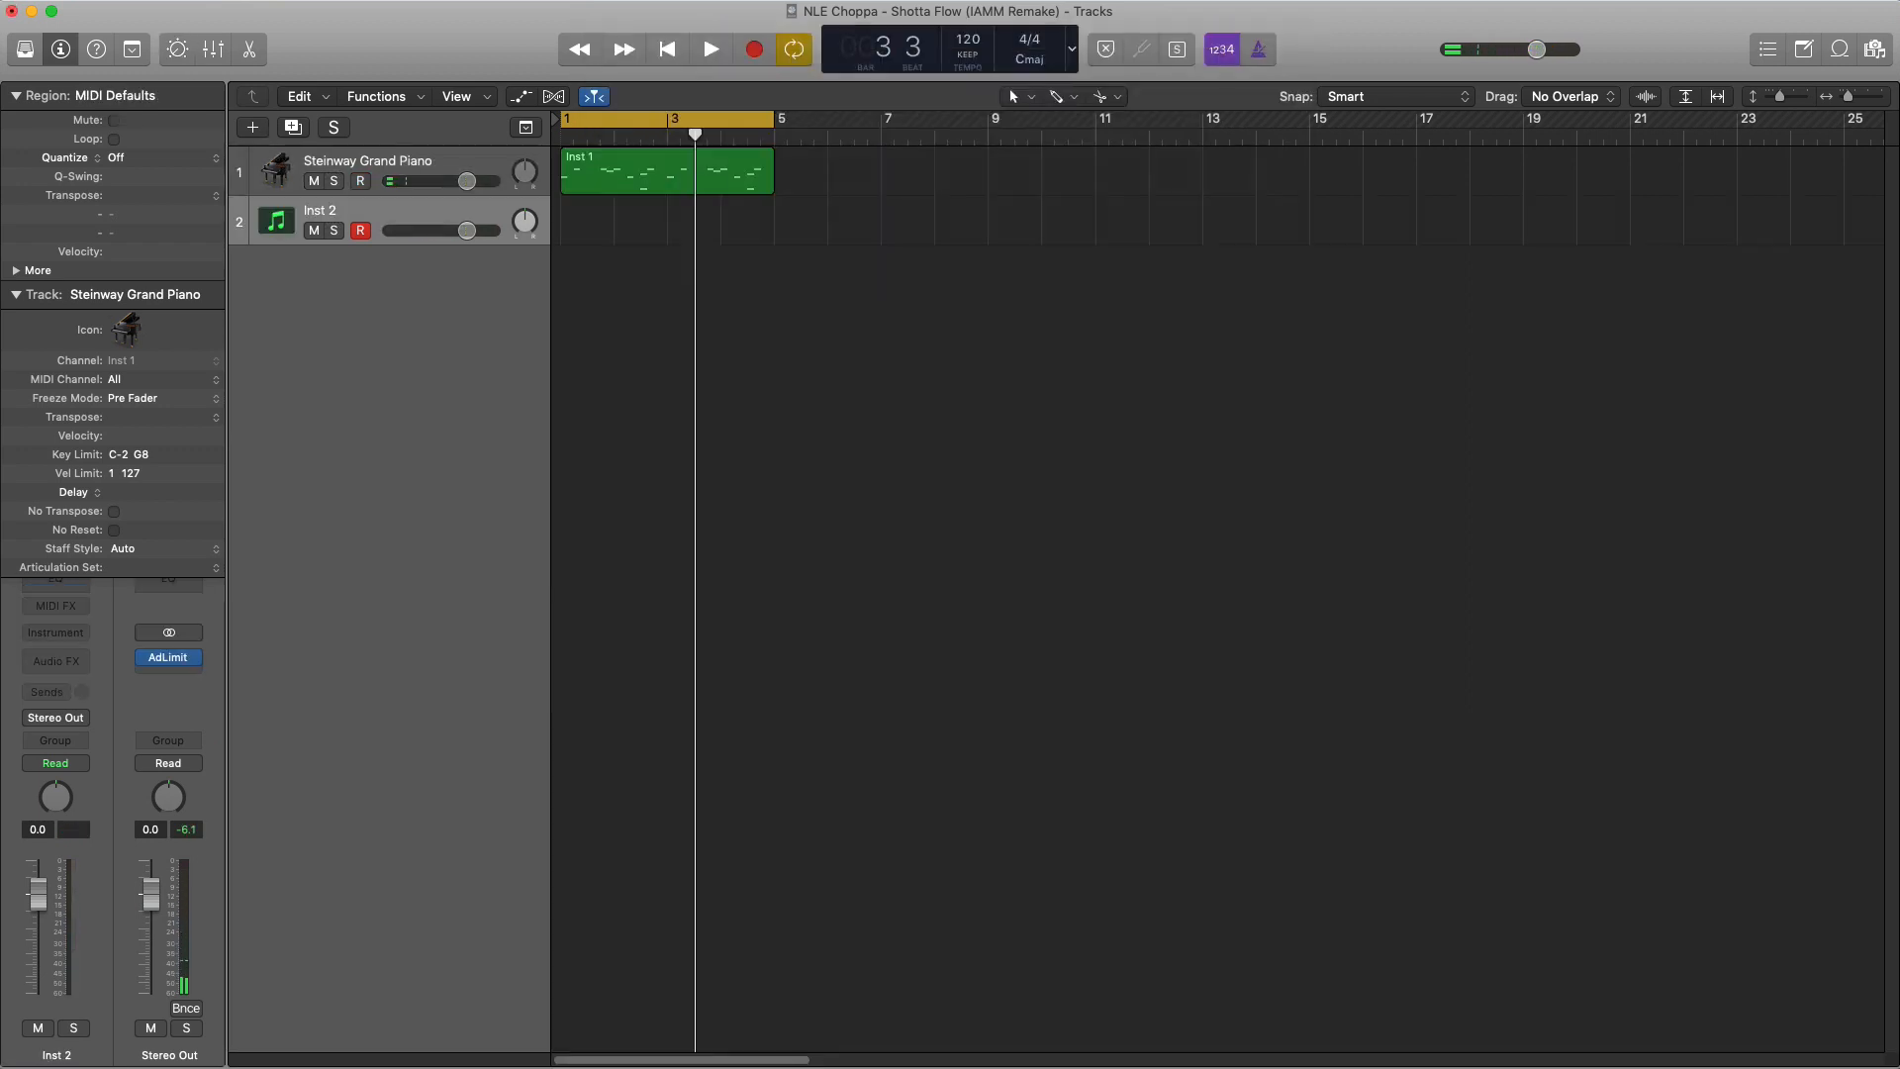
pyautogui.click(71, 633)
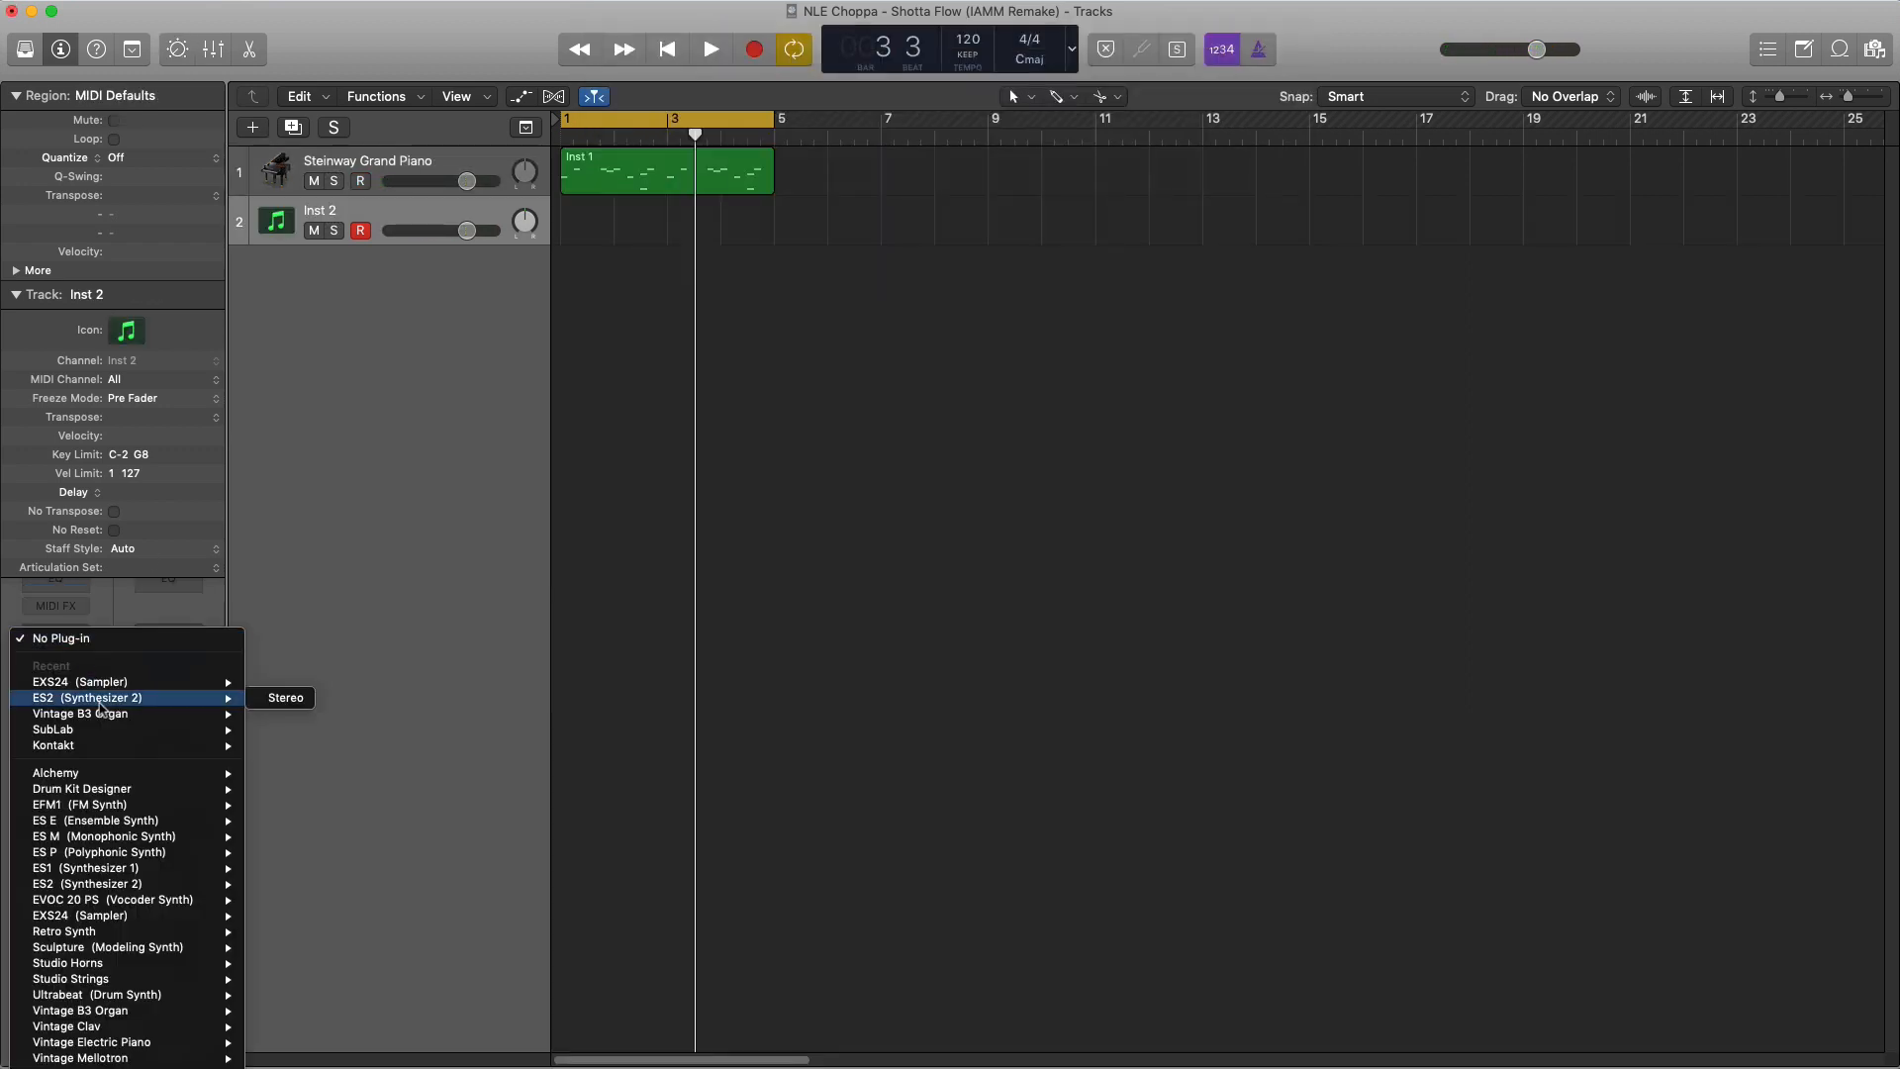
pyautogui.moveTo(222, 683)
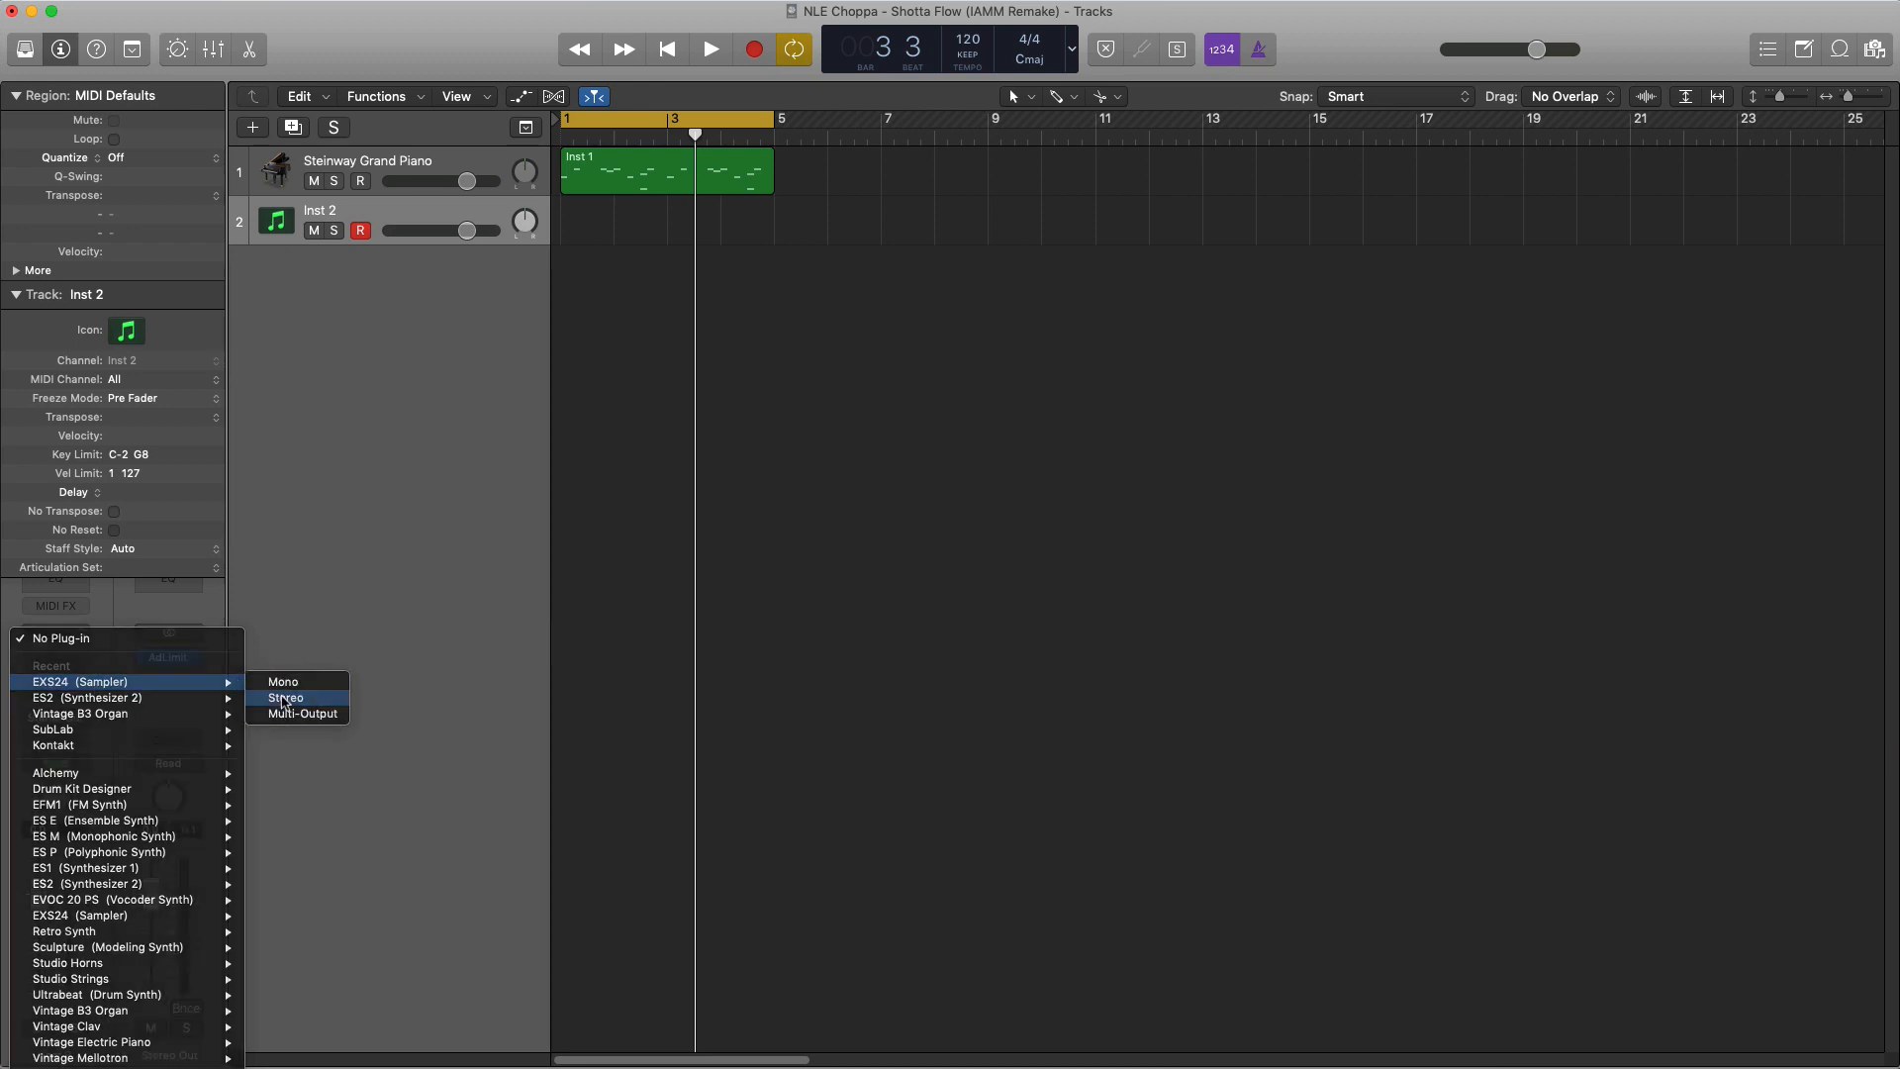
pyautogui.click(282, 697)
# Load the project's "shotta flow drum kit" instrument into the EXS24 sampler
pyautogui.moveTo(424, 74); pyautogui.dragTo(647, 181)
pyautogui.click(715, 234)
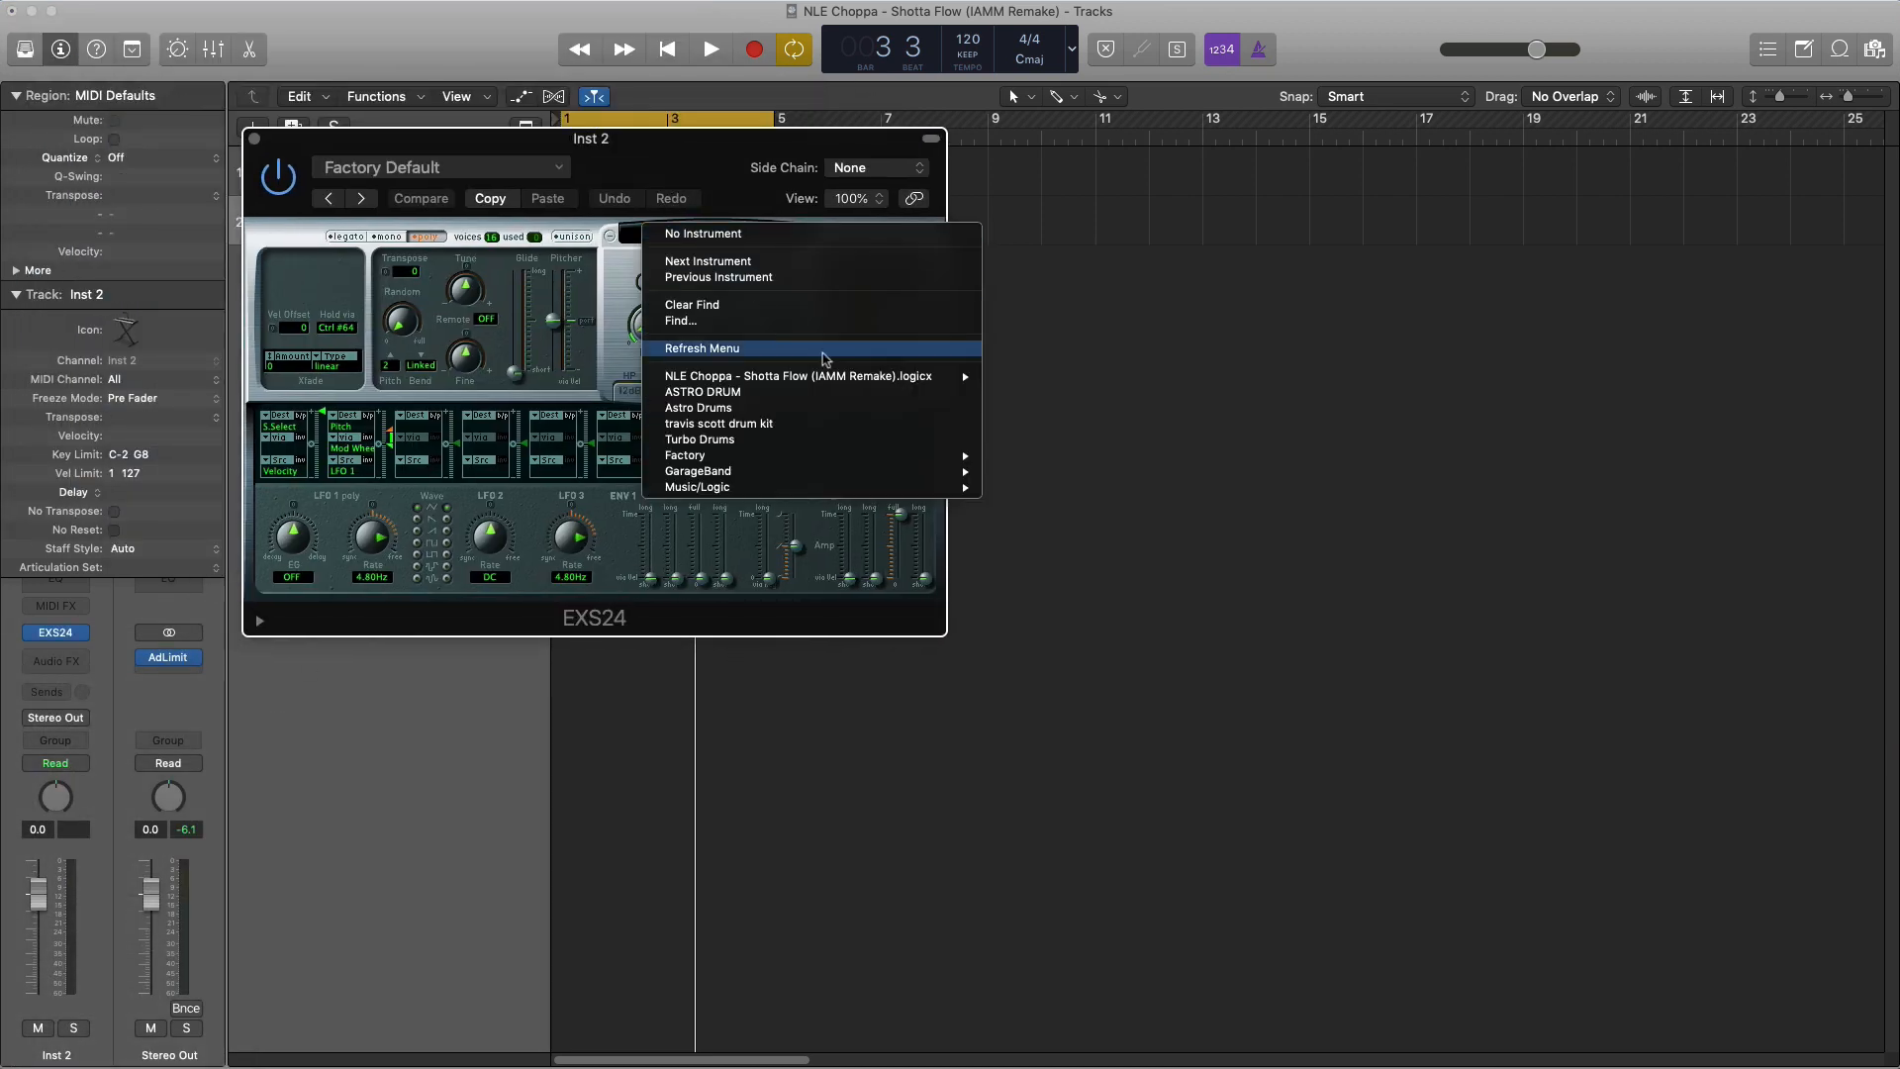
pyautogui.moveTo(837, 382)
pyautogui.click(1030, 380)
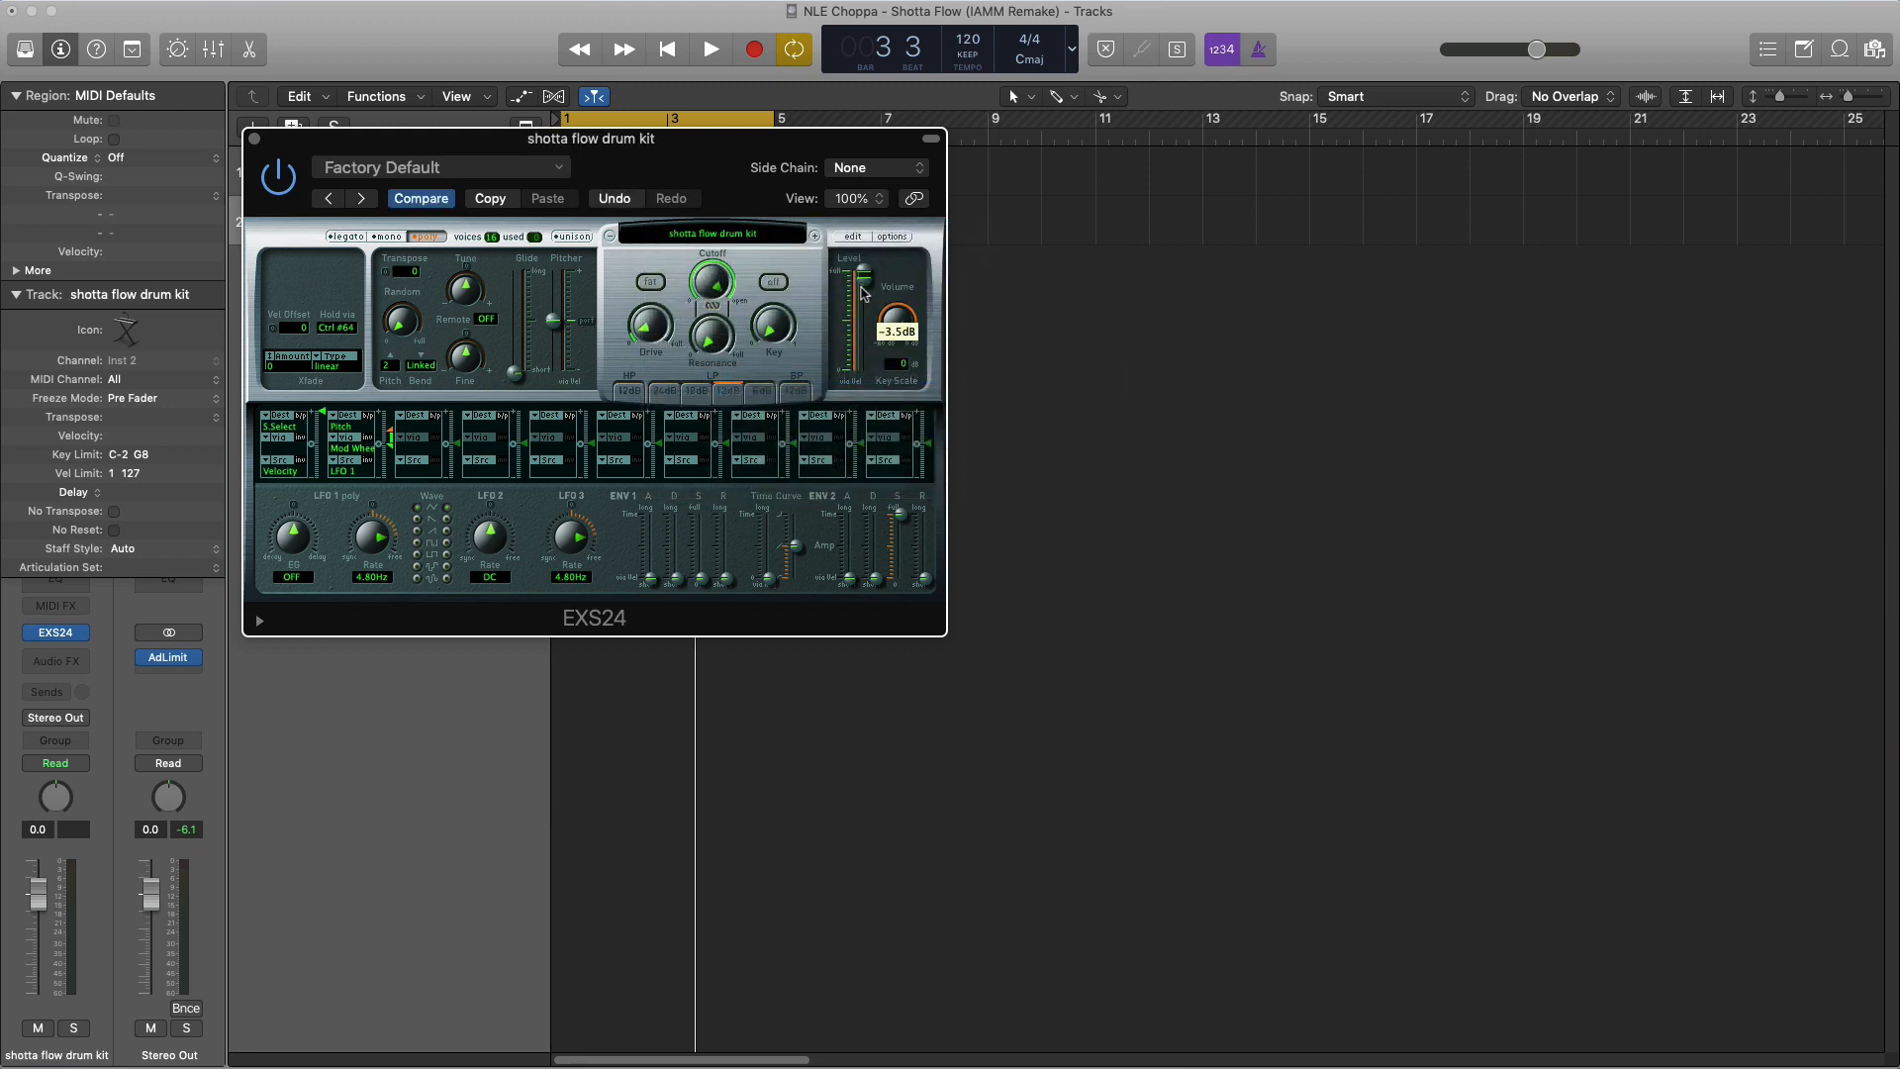
# Close the sampler and extend the drum kit track's region to four bars, opening it in the Piano Roll
pyautogui.click(254, 139)
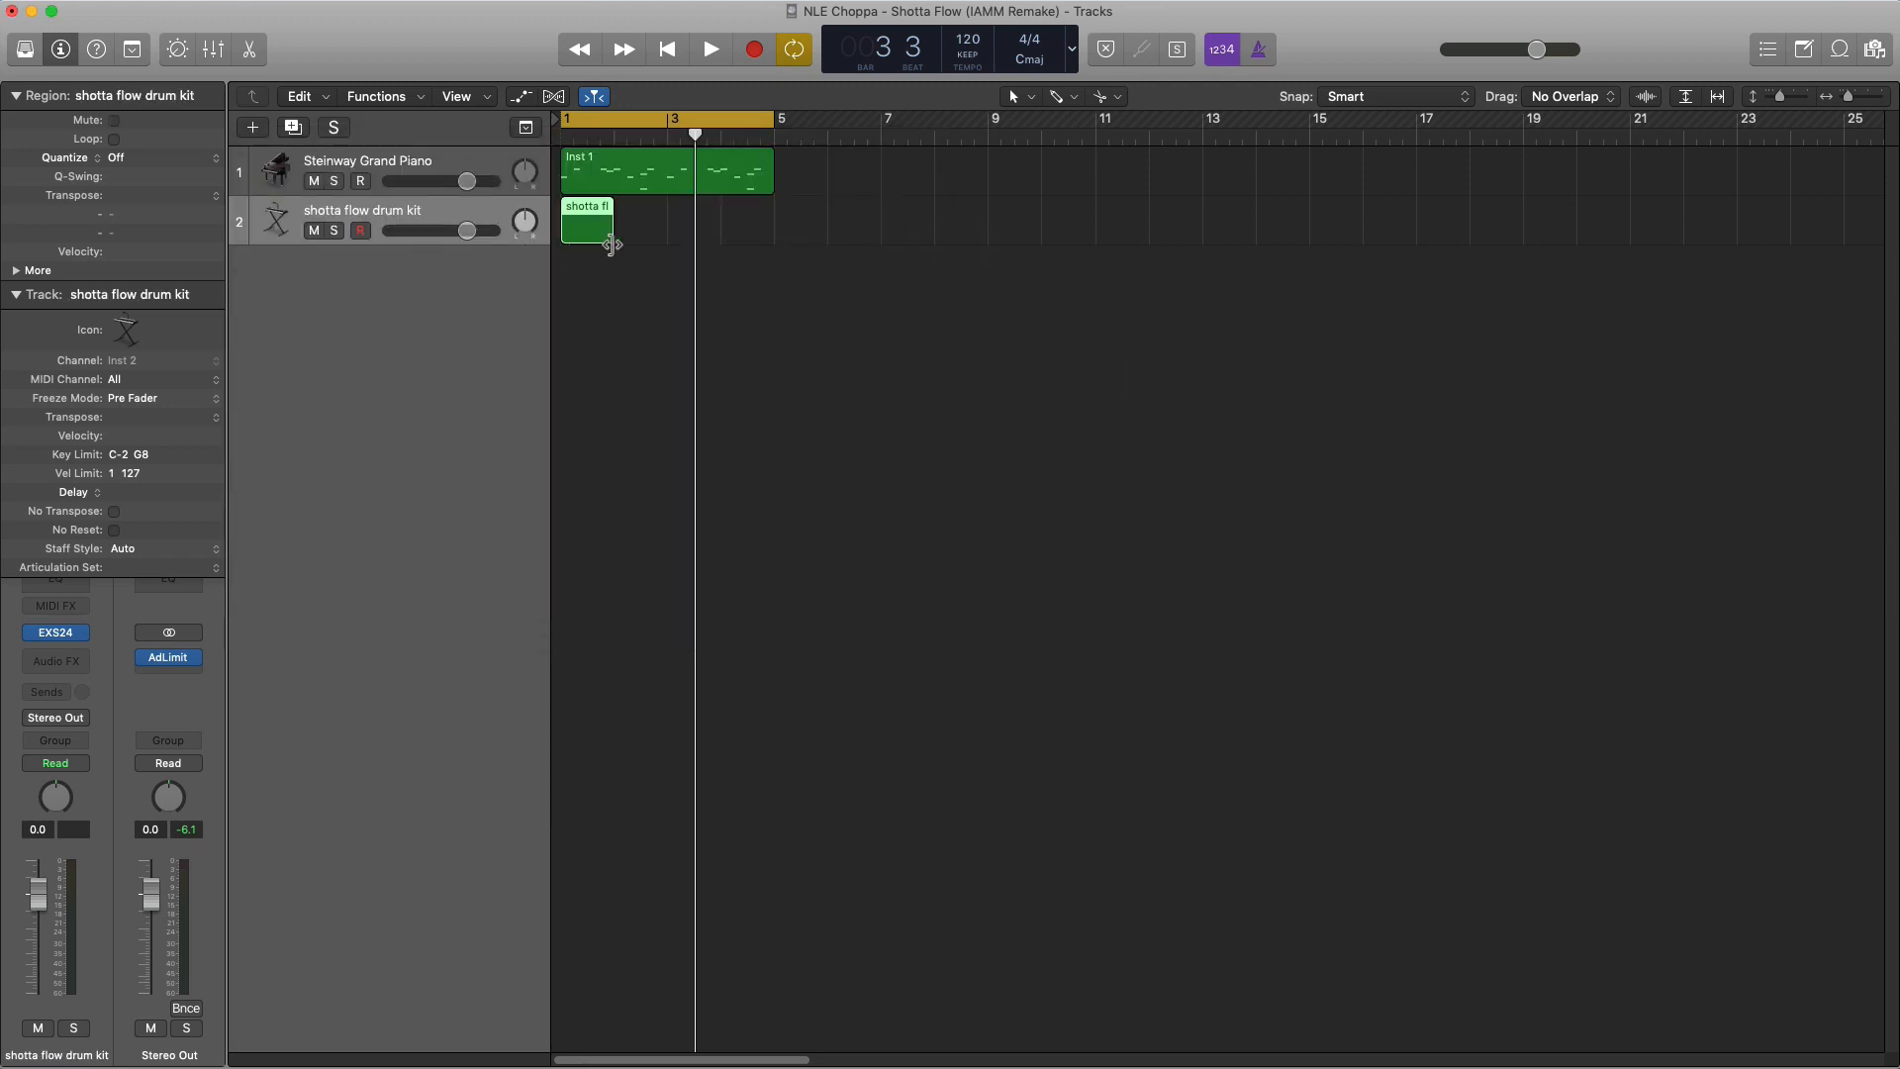
pyautogui.moveTo(612, 245); pyautogui.dragTo(774, 242)
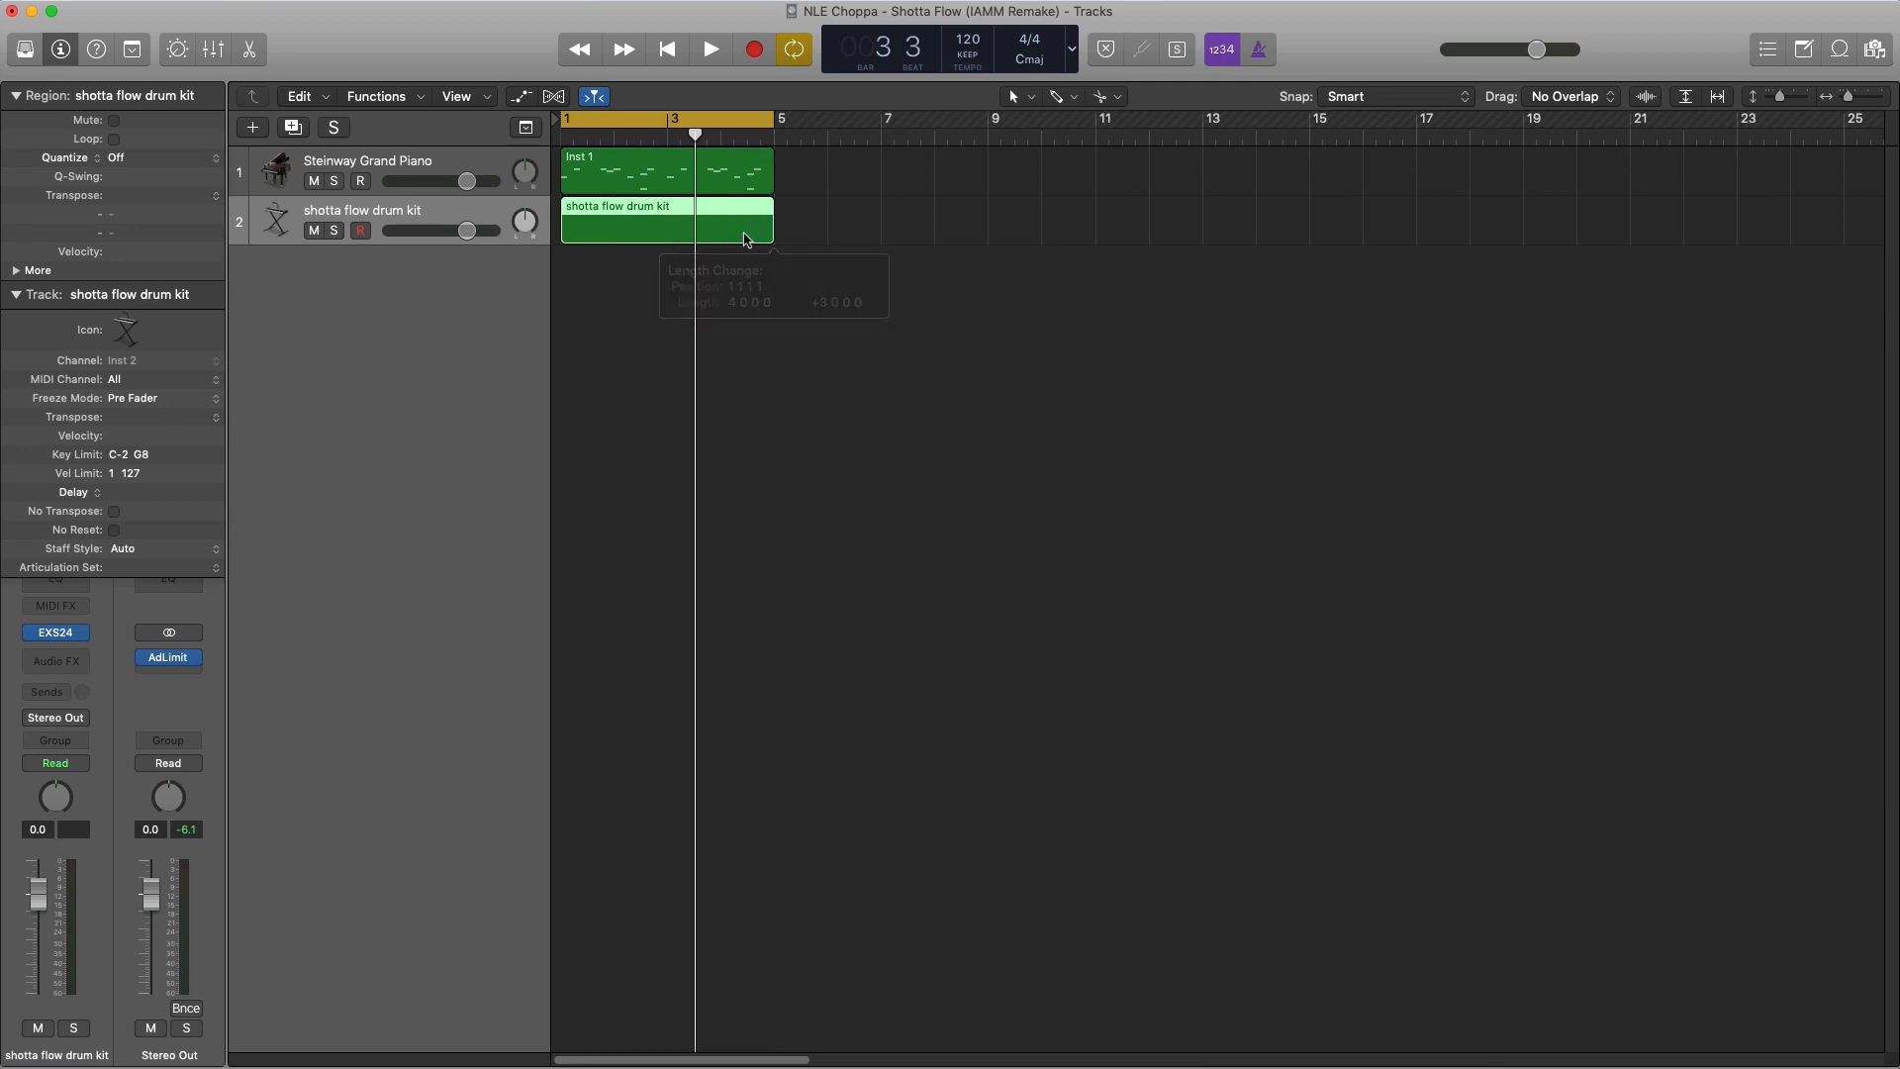
pyautogui.press('e')
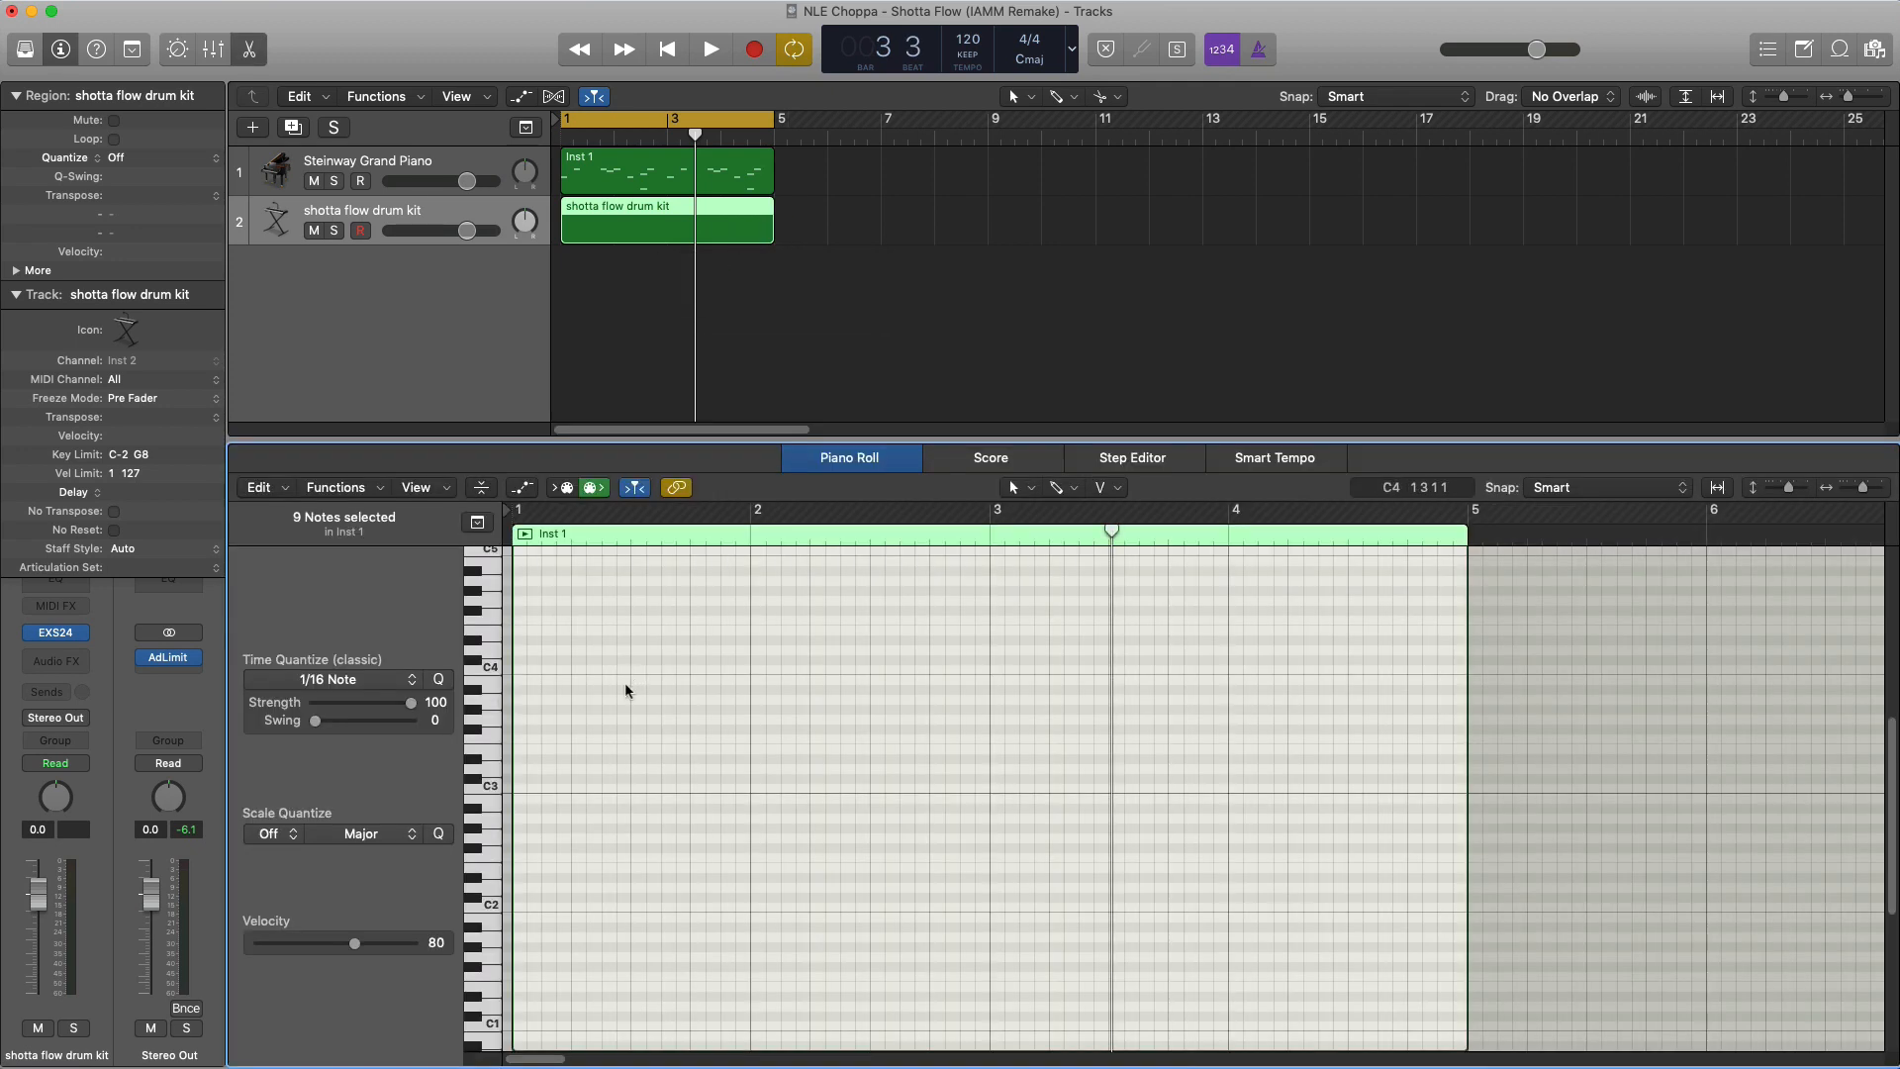
# Place a C#3 drum note on beat 3 of each of the four bars
pyautogui.click(641, 779)
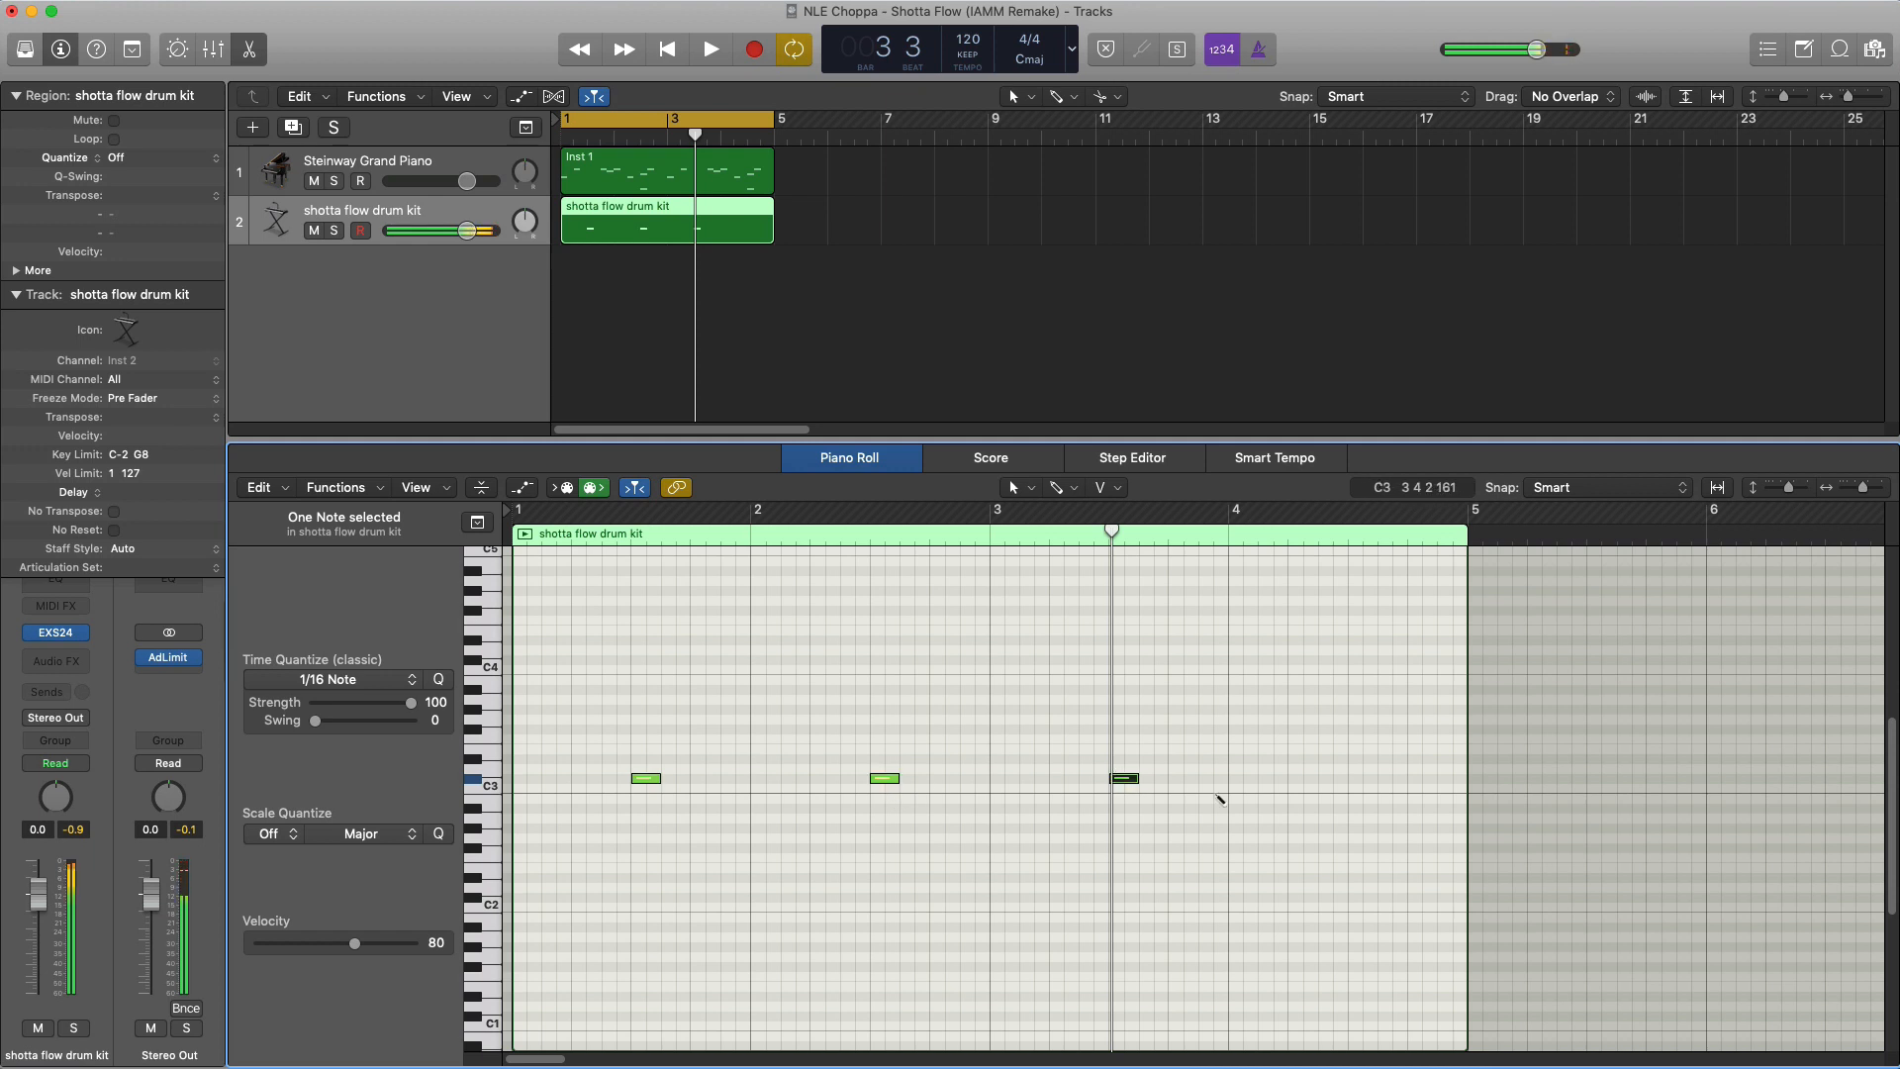
pyautogui.click(1347, 780)
# Lower the drum kit track's volume to -4.7 dB while auditioning the beat
pyautogui.press('space')
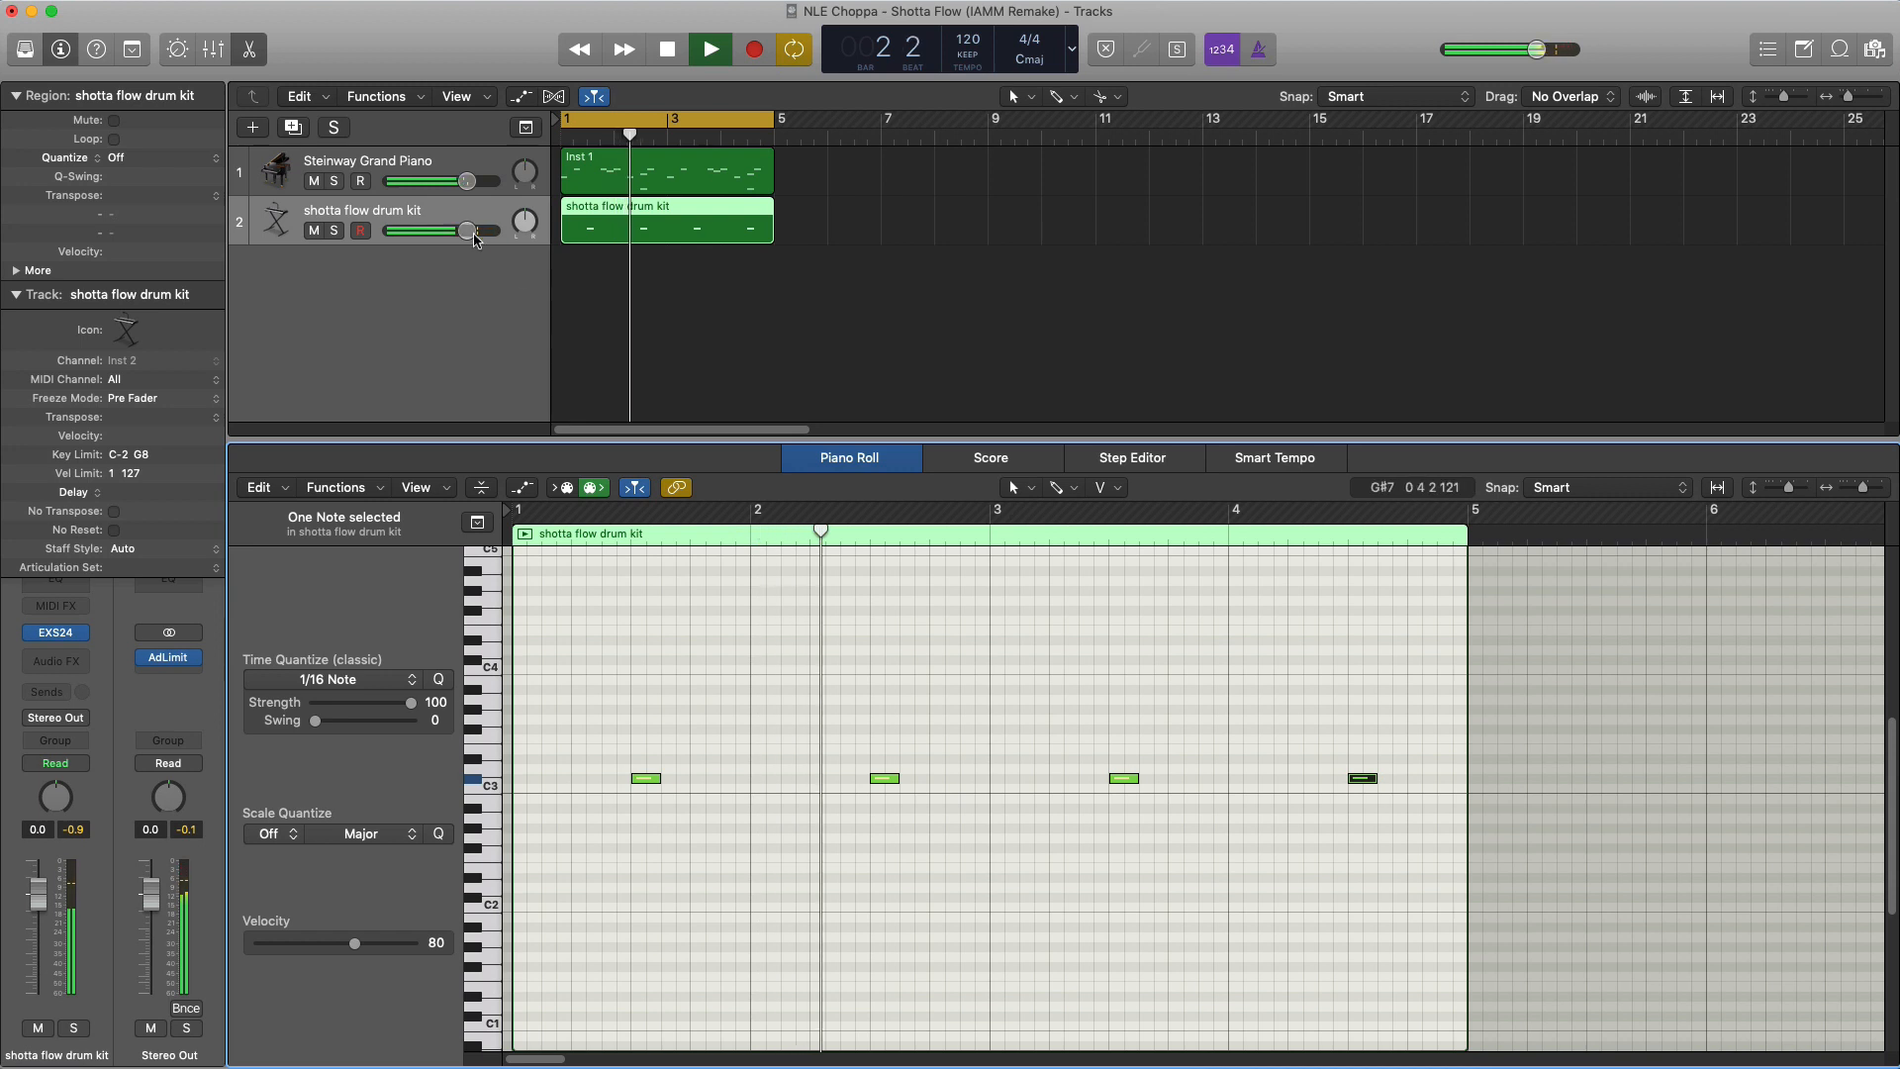
pyautogui.moveTo(467, 231); pyautogui.dragTo(442, 243)
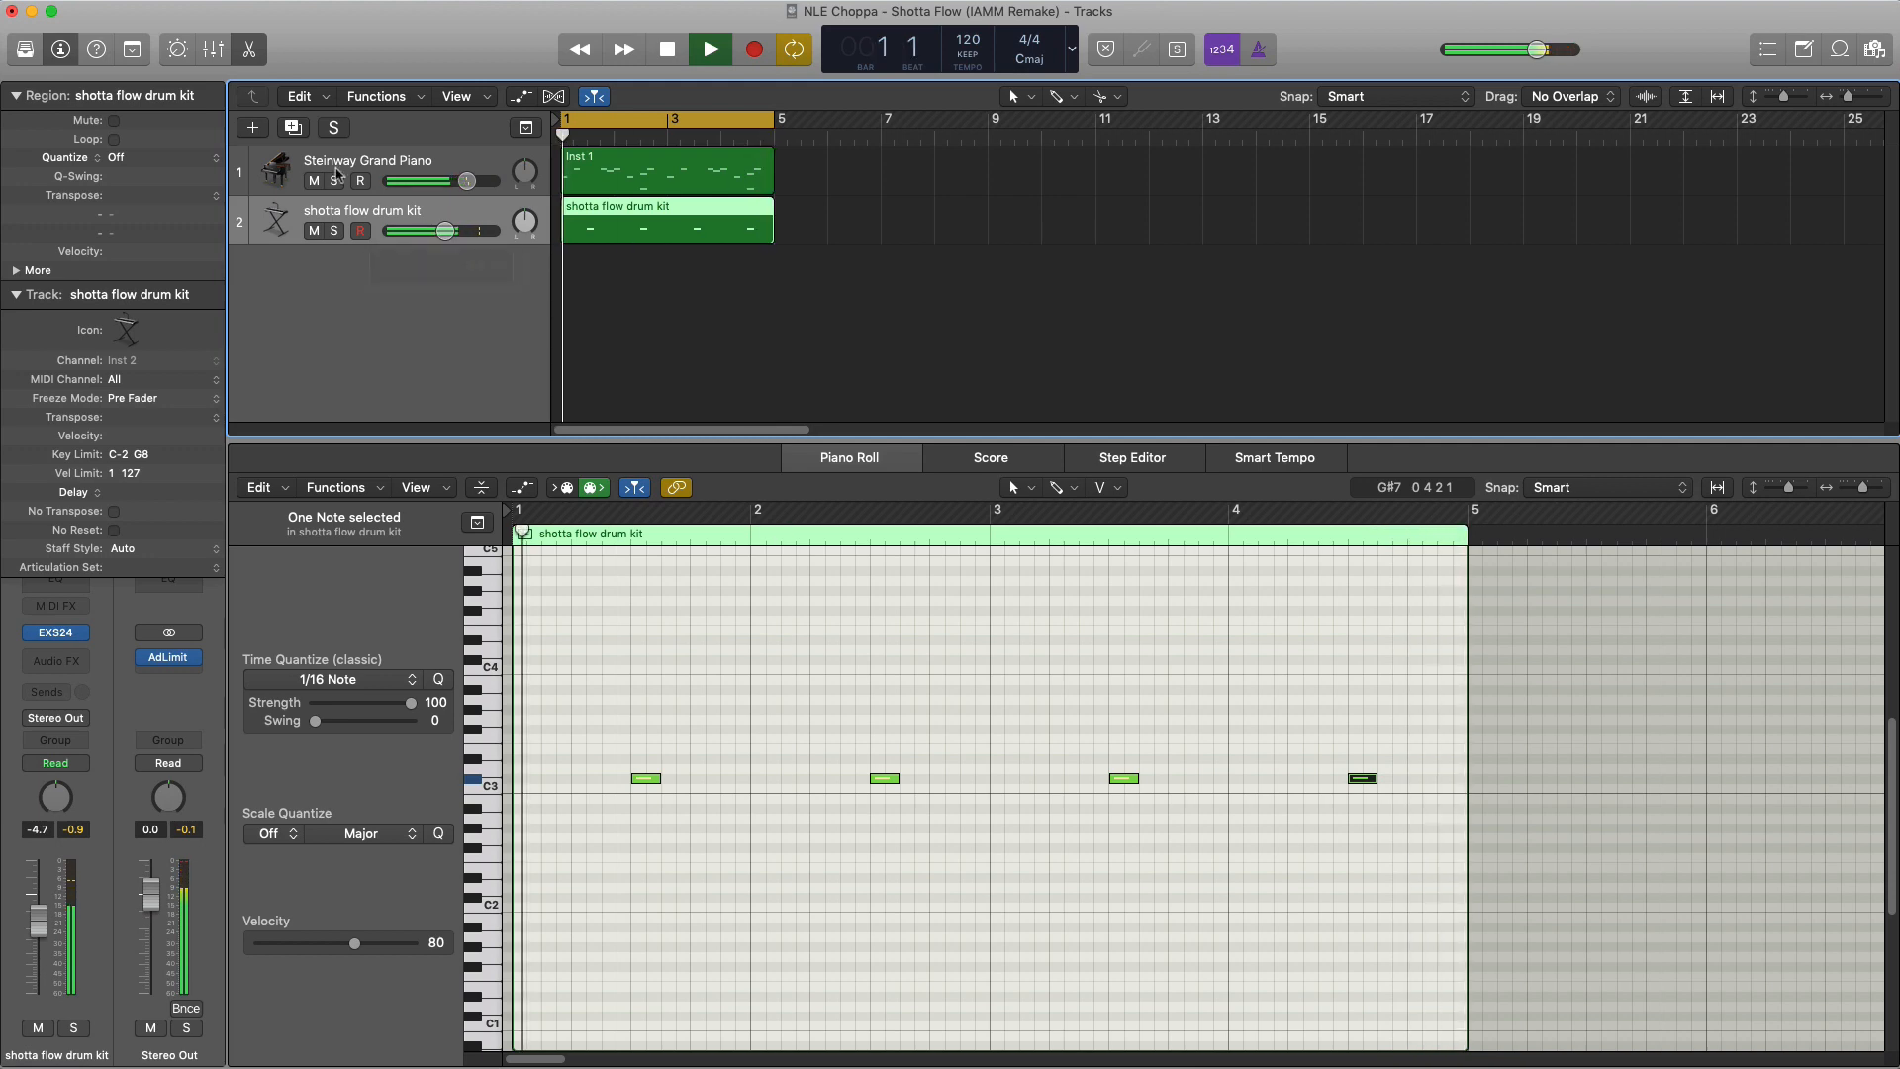
pyautogui.press('space')
# Duplicate the drum kit track as track 3 and add a four-bar region from bar 1, opened in the Piano Roll
pyautogui.click(291, 131)
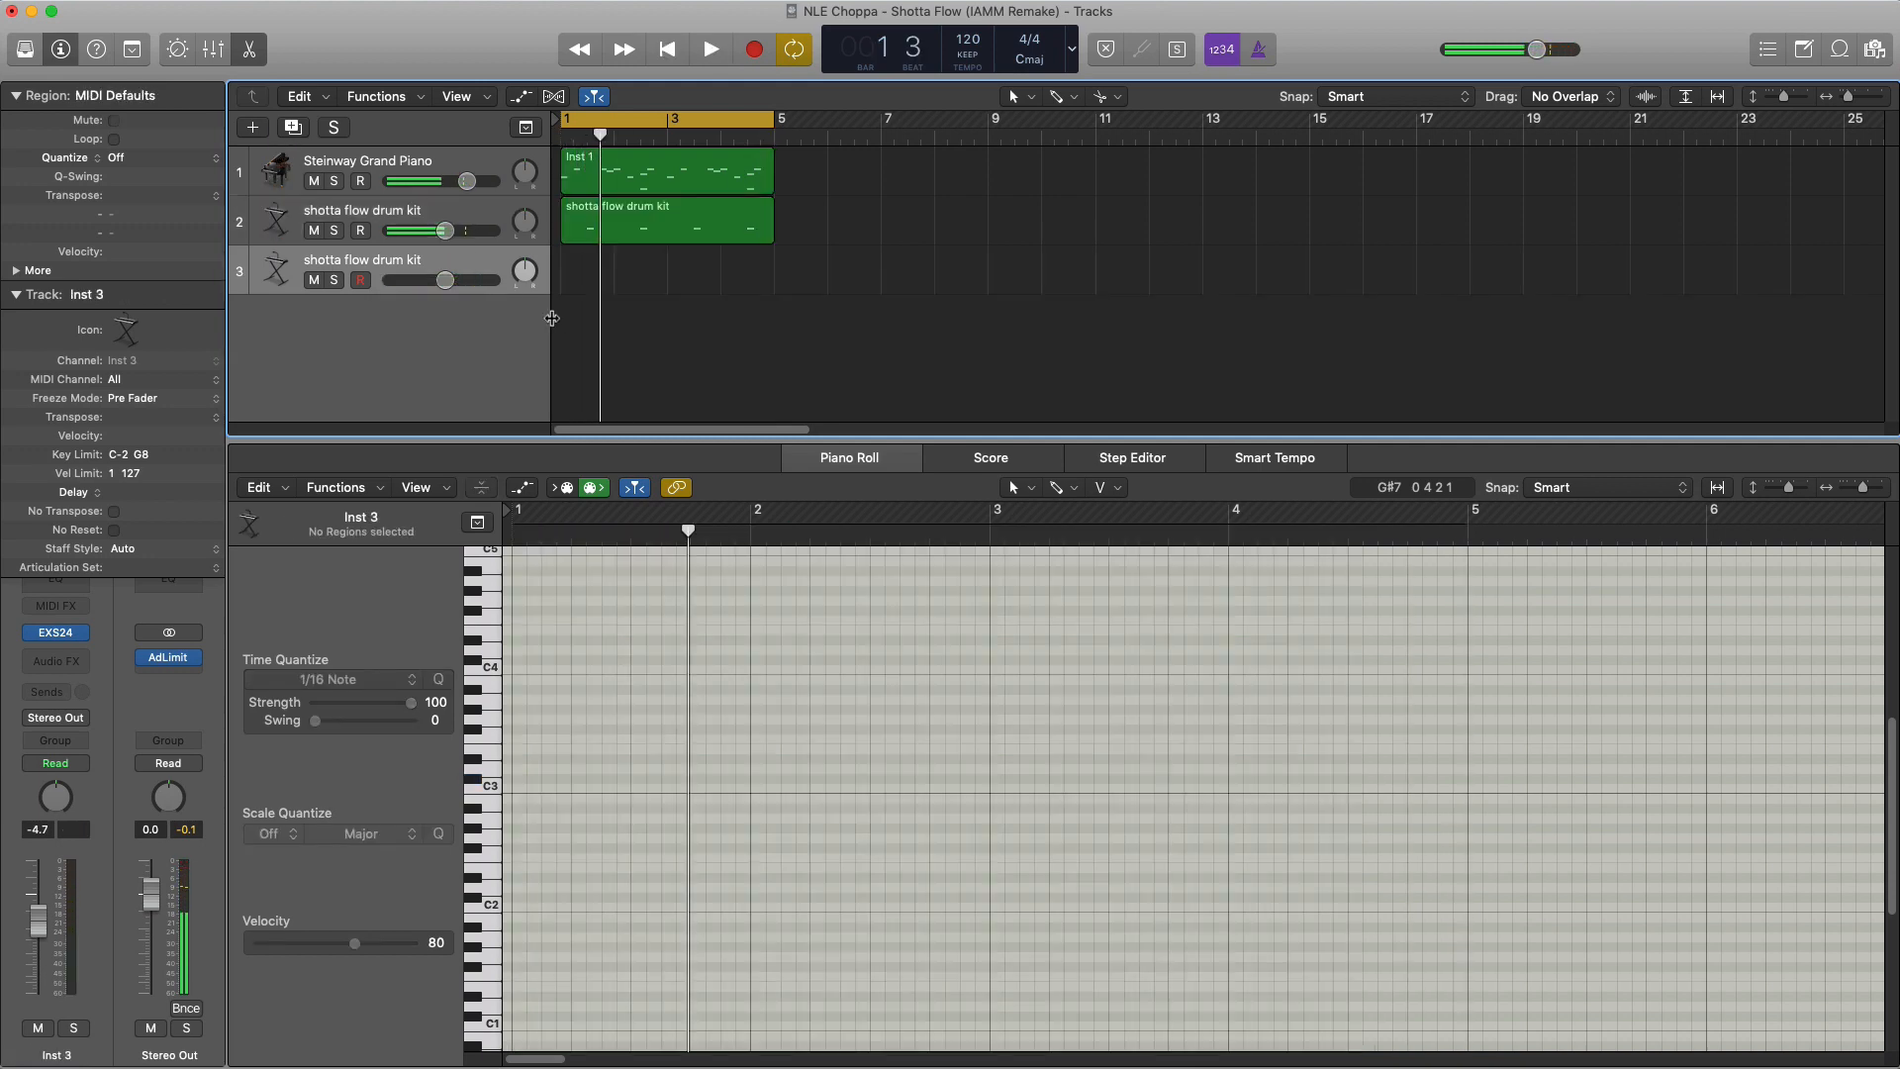
pyautogui.click(589, 282)
pyautogui.moveTo(612, 286); pyautogui.dragTo(726, 297)
pyautogui.press('e')
pyautogui.doubleClick(719, 290)
pyautogui.press('Return')
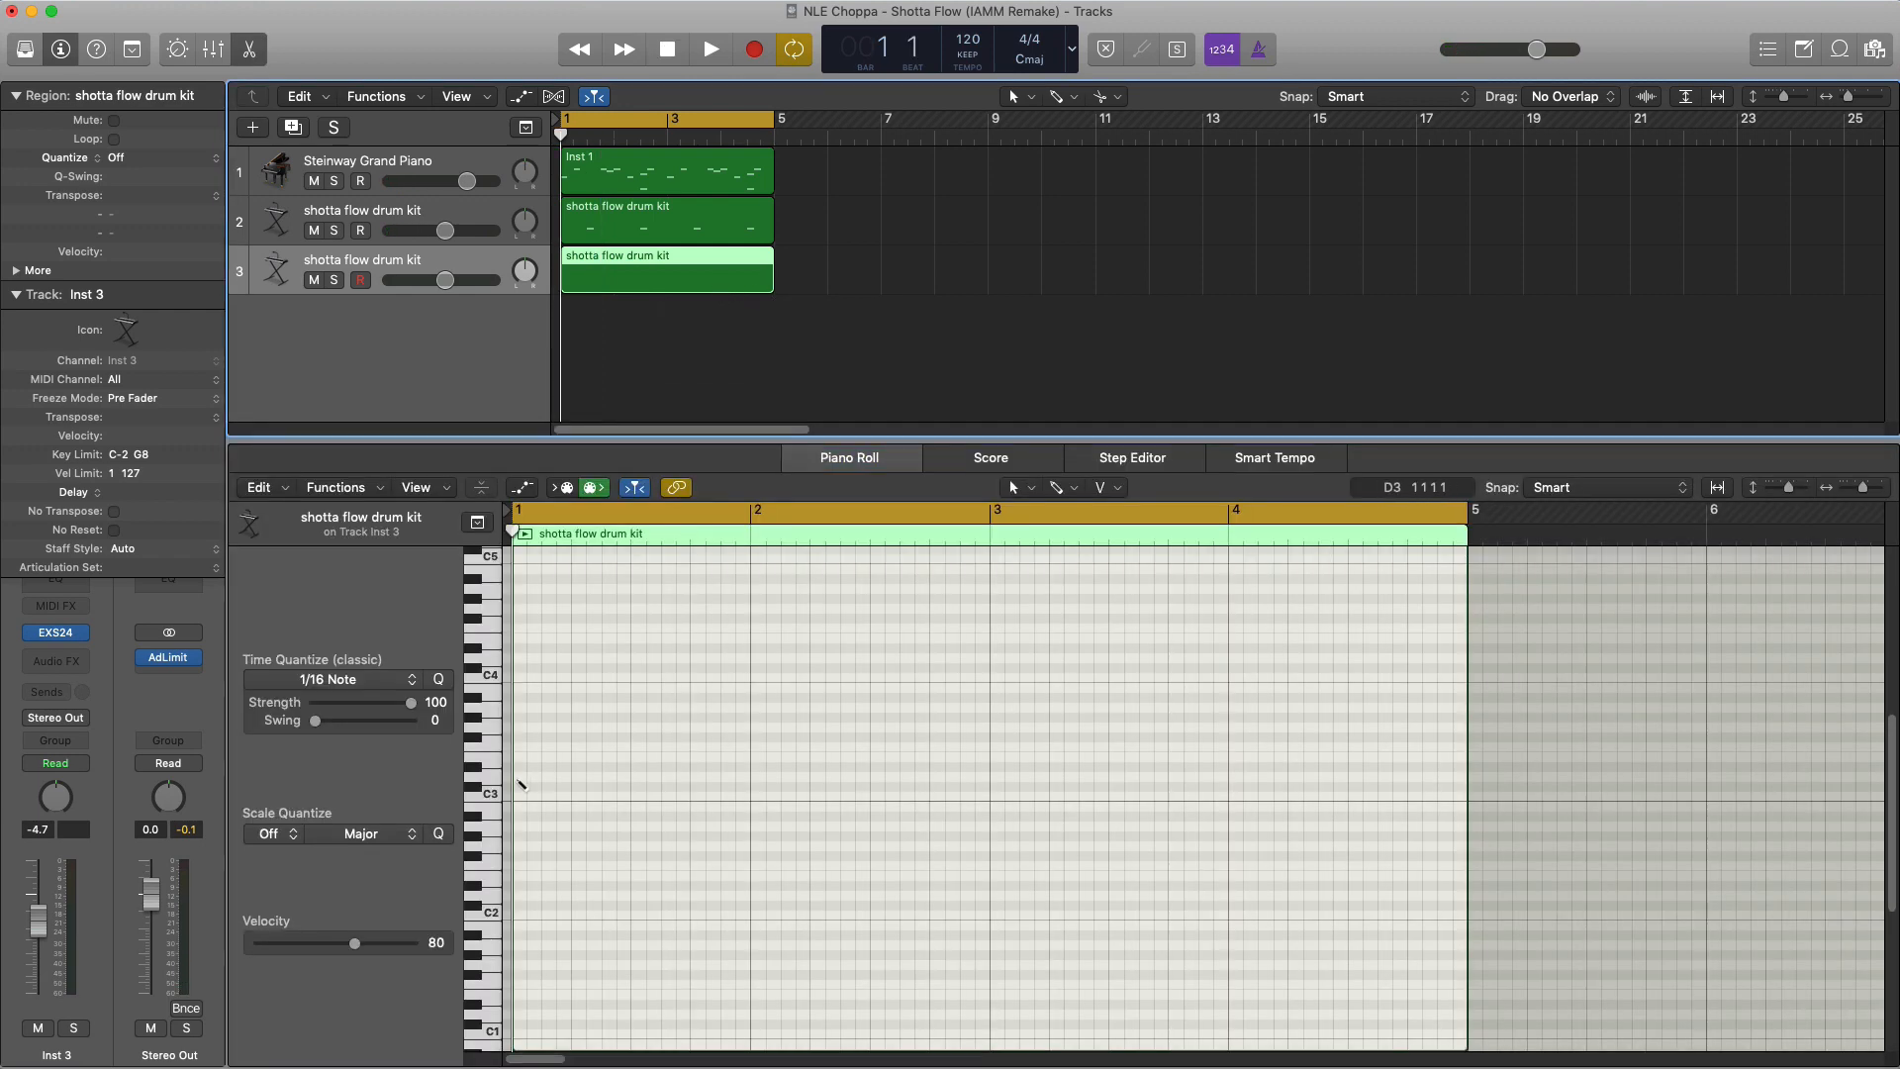
# Add D#3 sixteenth notes in bar 1 of track 3 on beats 1, 3 and 4 and halfway through beat 4
pyautogui.moveTo(525, 779)
pyautogui.mouseDown()
pyautogui.moveTo(522, 742)
pyautogui.moveTo(524, 807)
pyautogui.moveTo(523, 774)
pyautogui.mouseUp()
pyautogui.press('space')
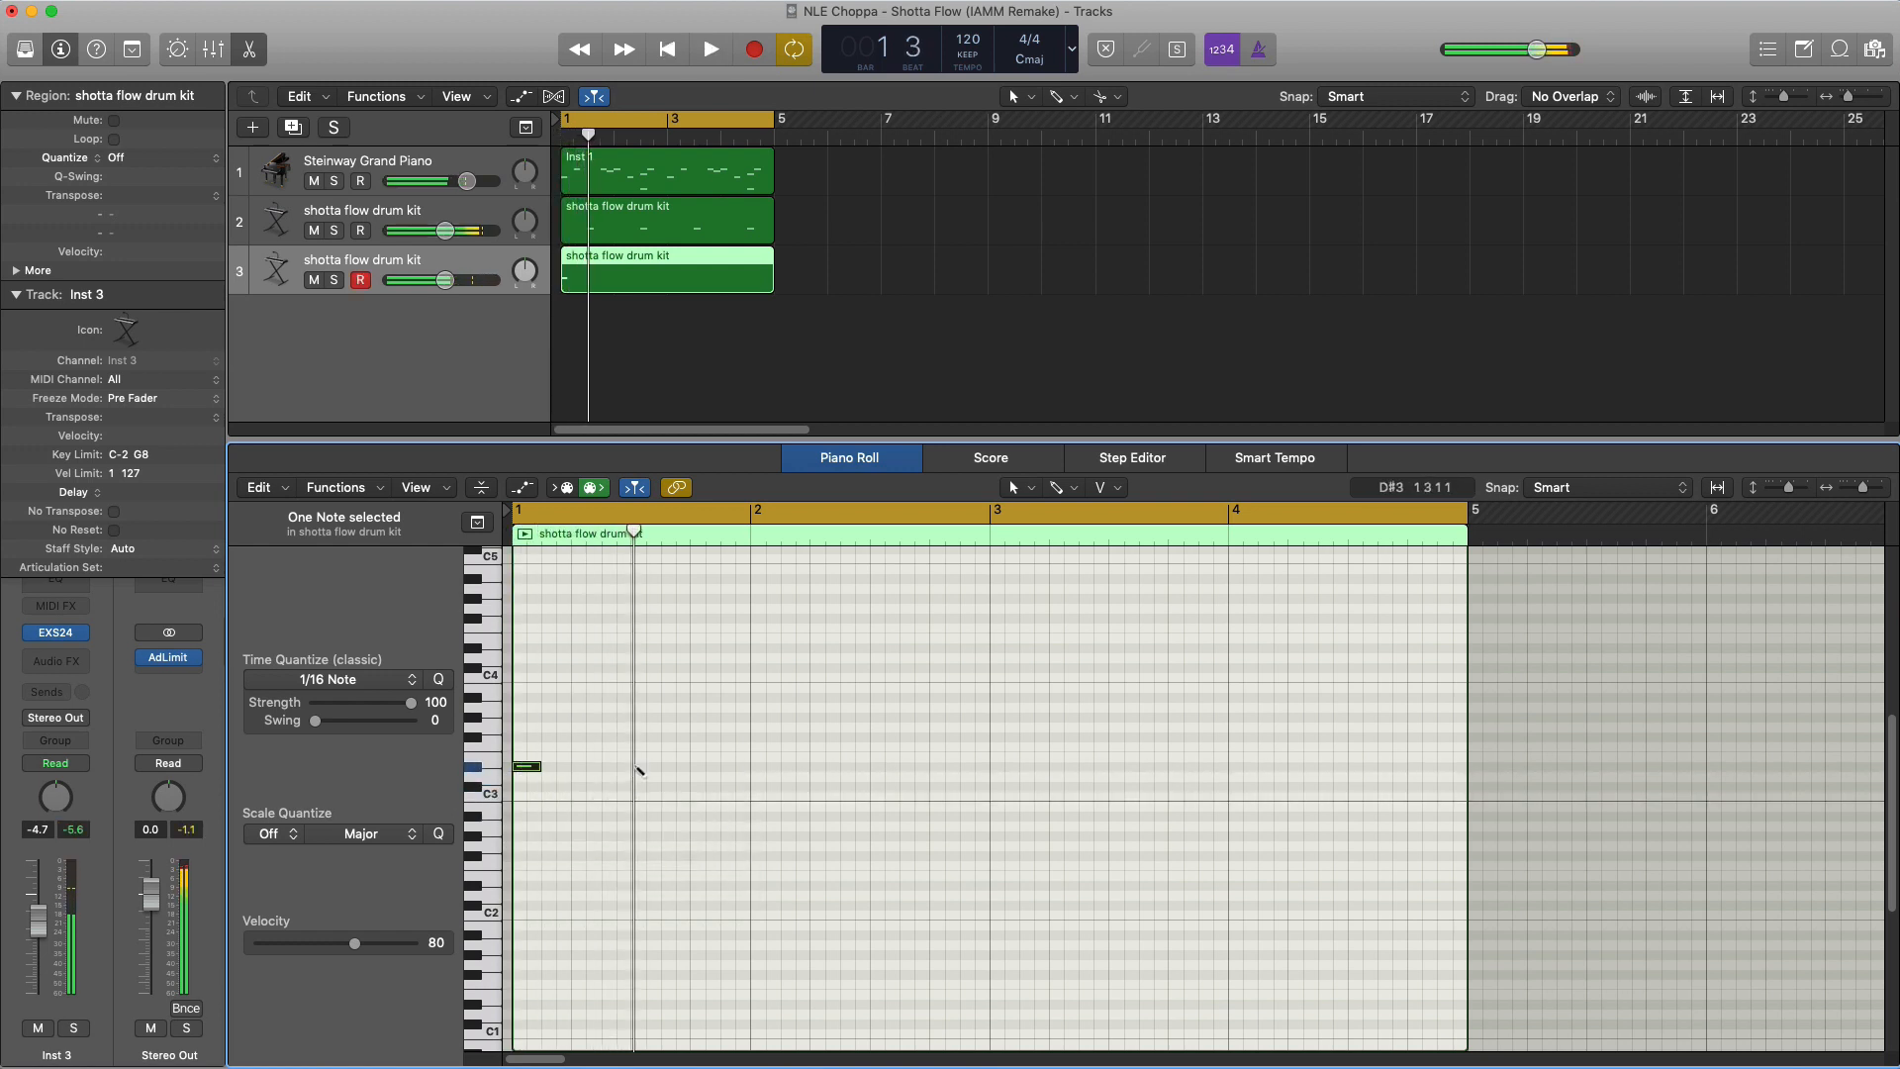
pyautogui.press('space')
pyautogui.click(642, 767)
pyautogui.moveTo(683, 756); pyautogui.dragTo(522, 772)
pyautogui.press('space')
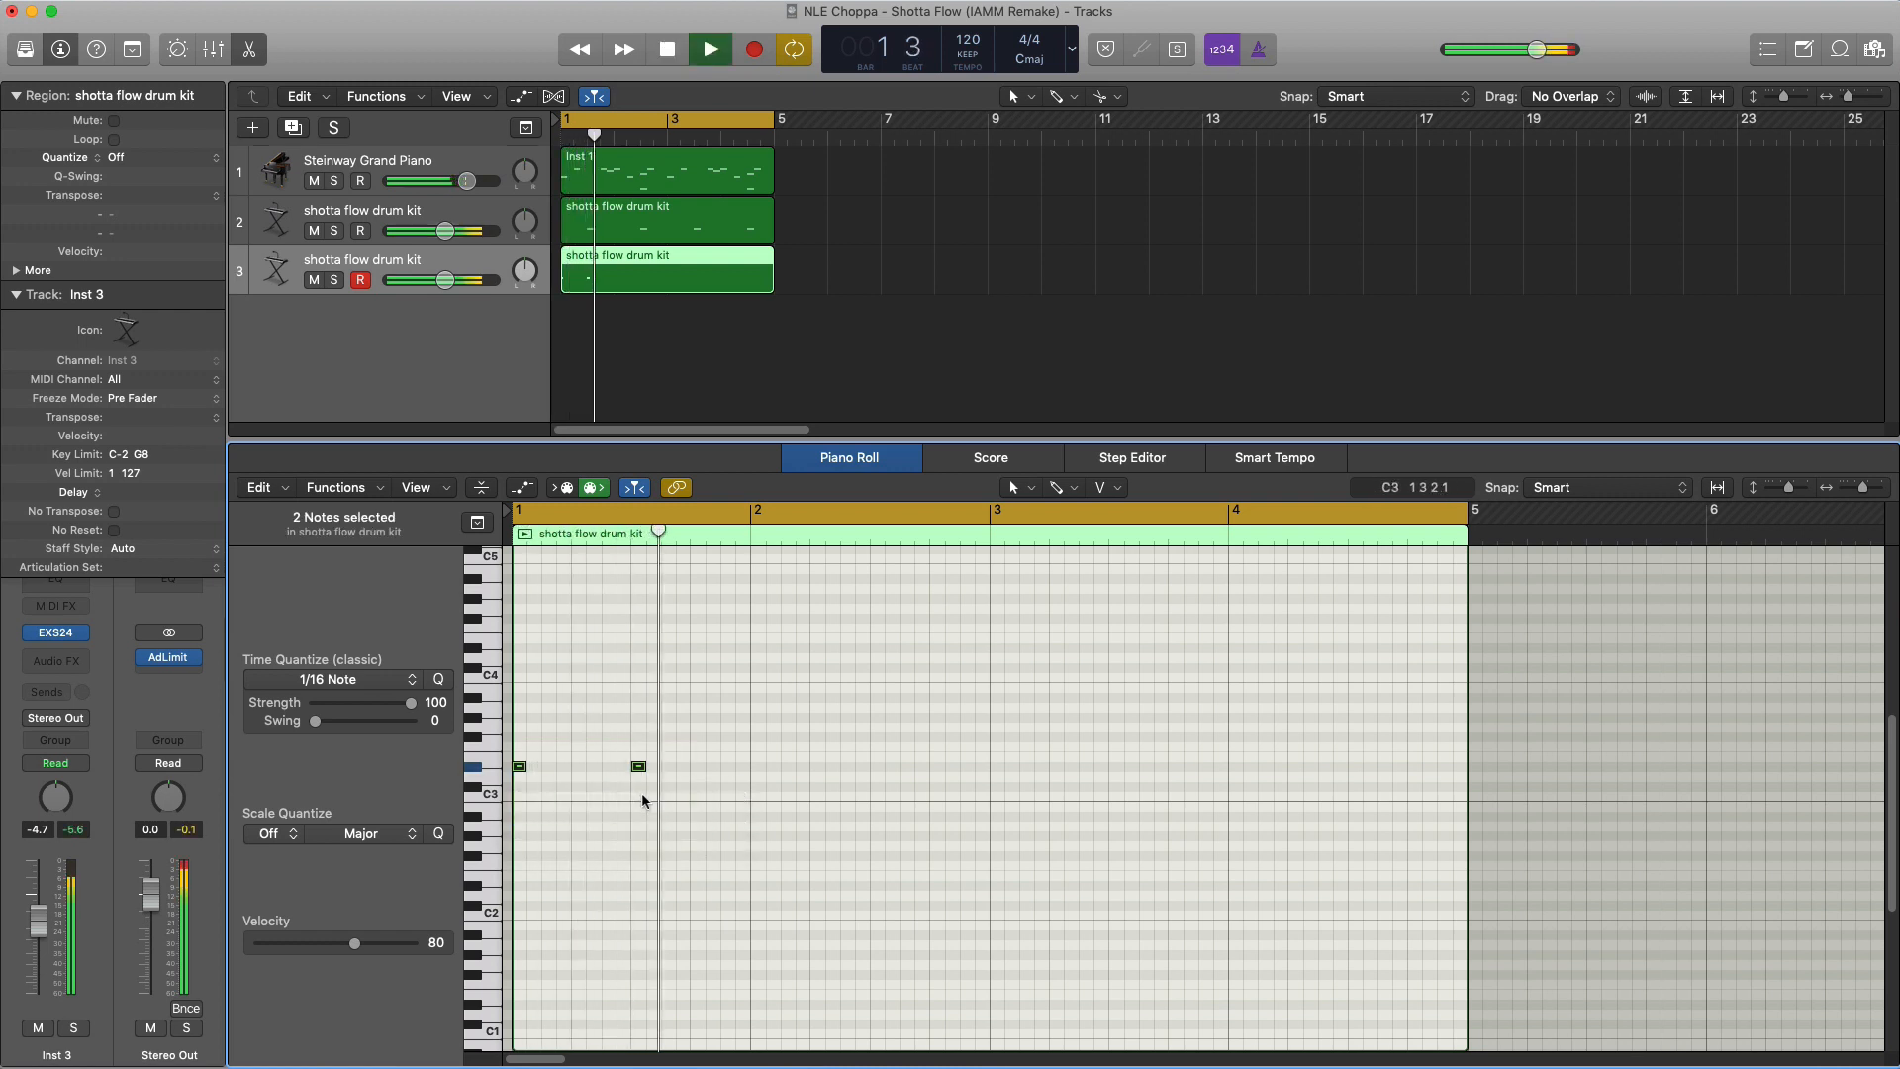
pyautogui.press('space')
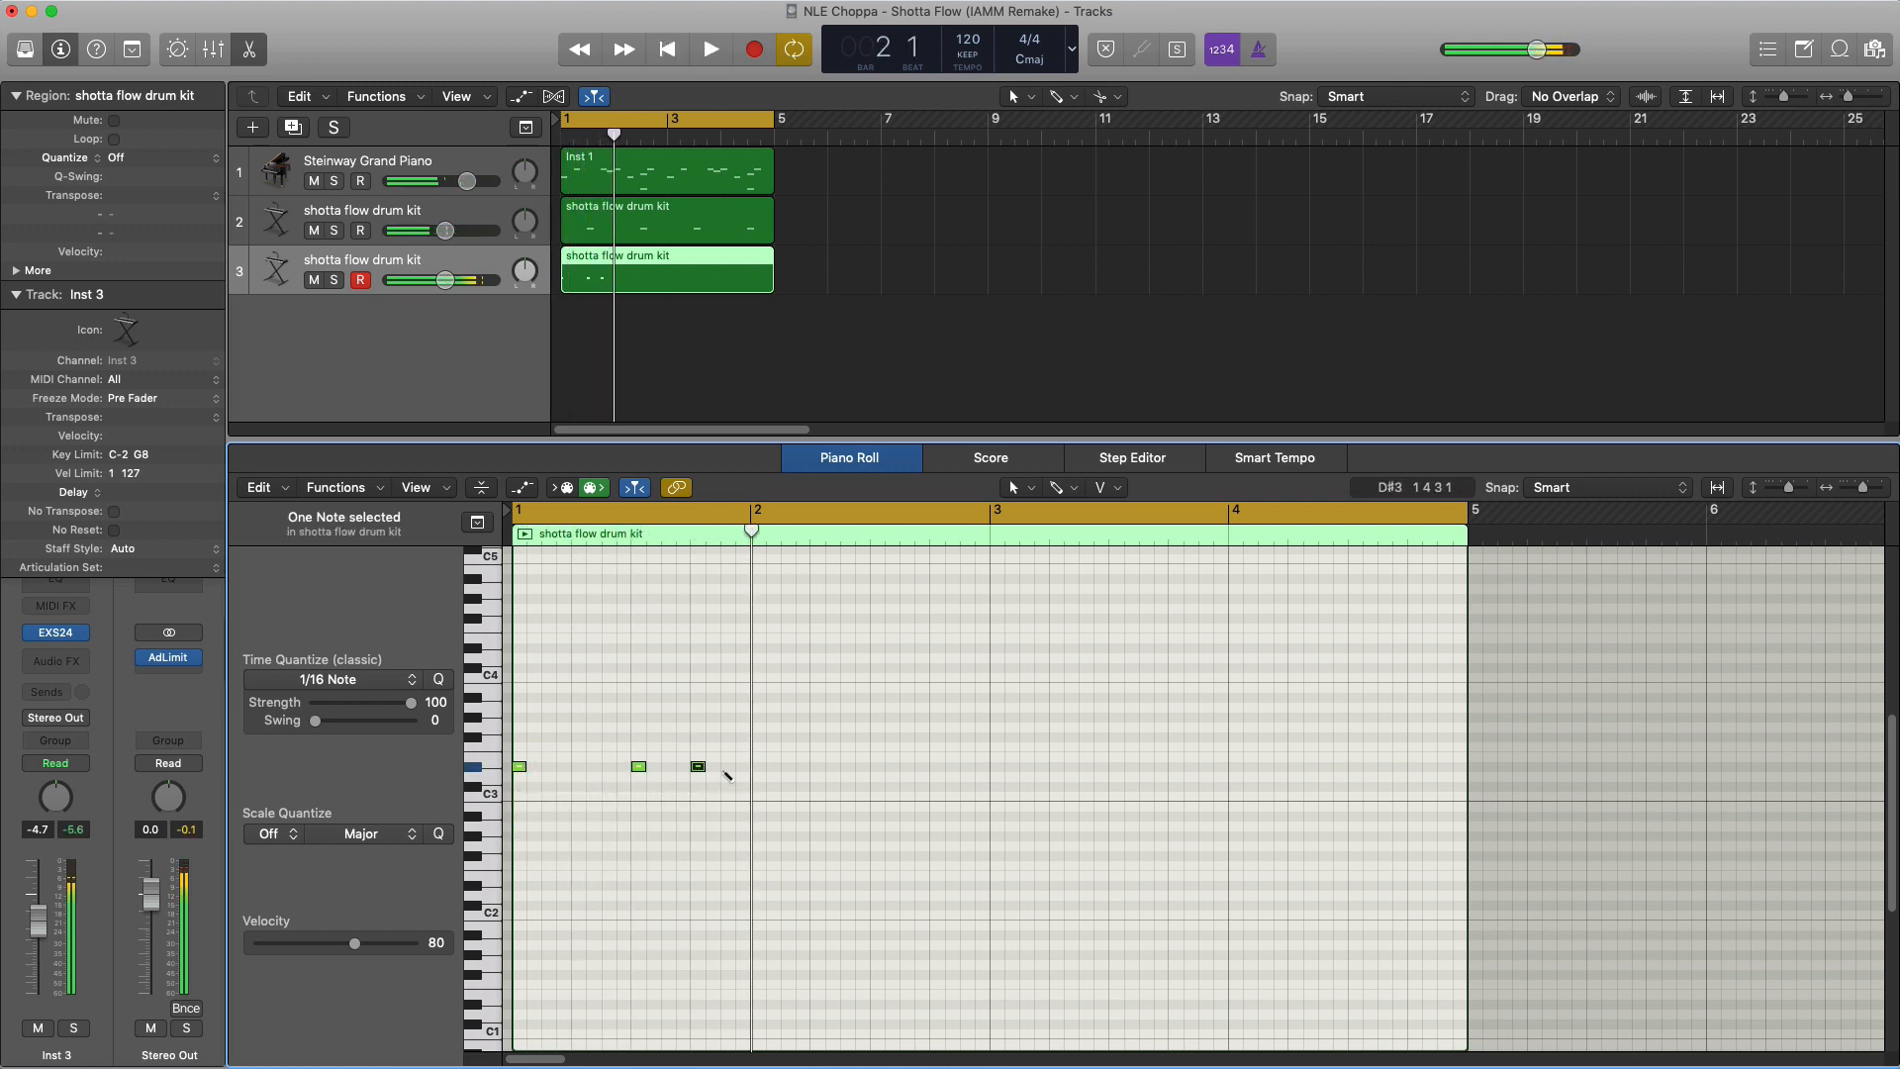
pyautogui.click(722, 768)
pyautogui.press('space')
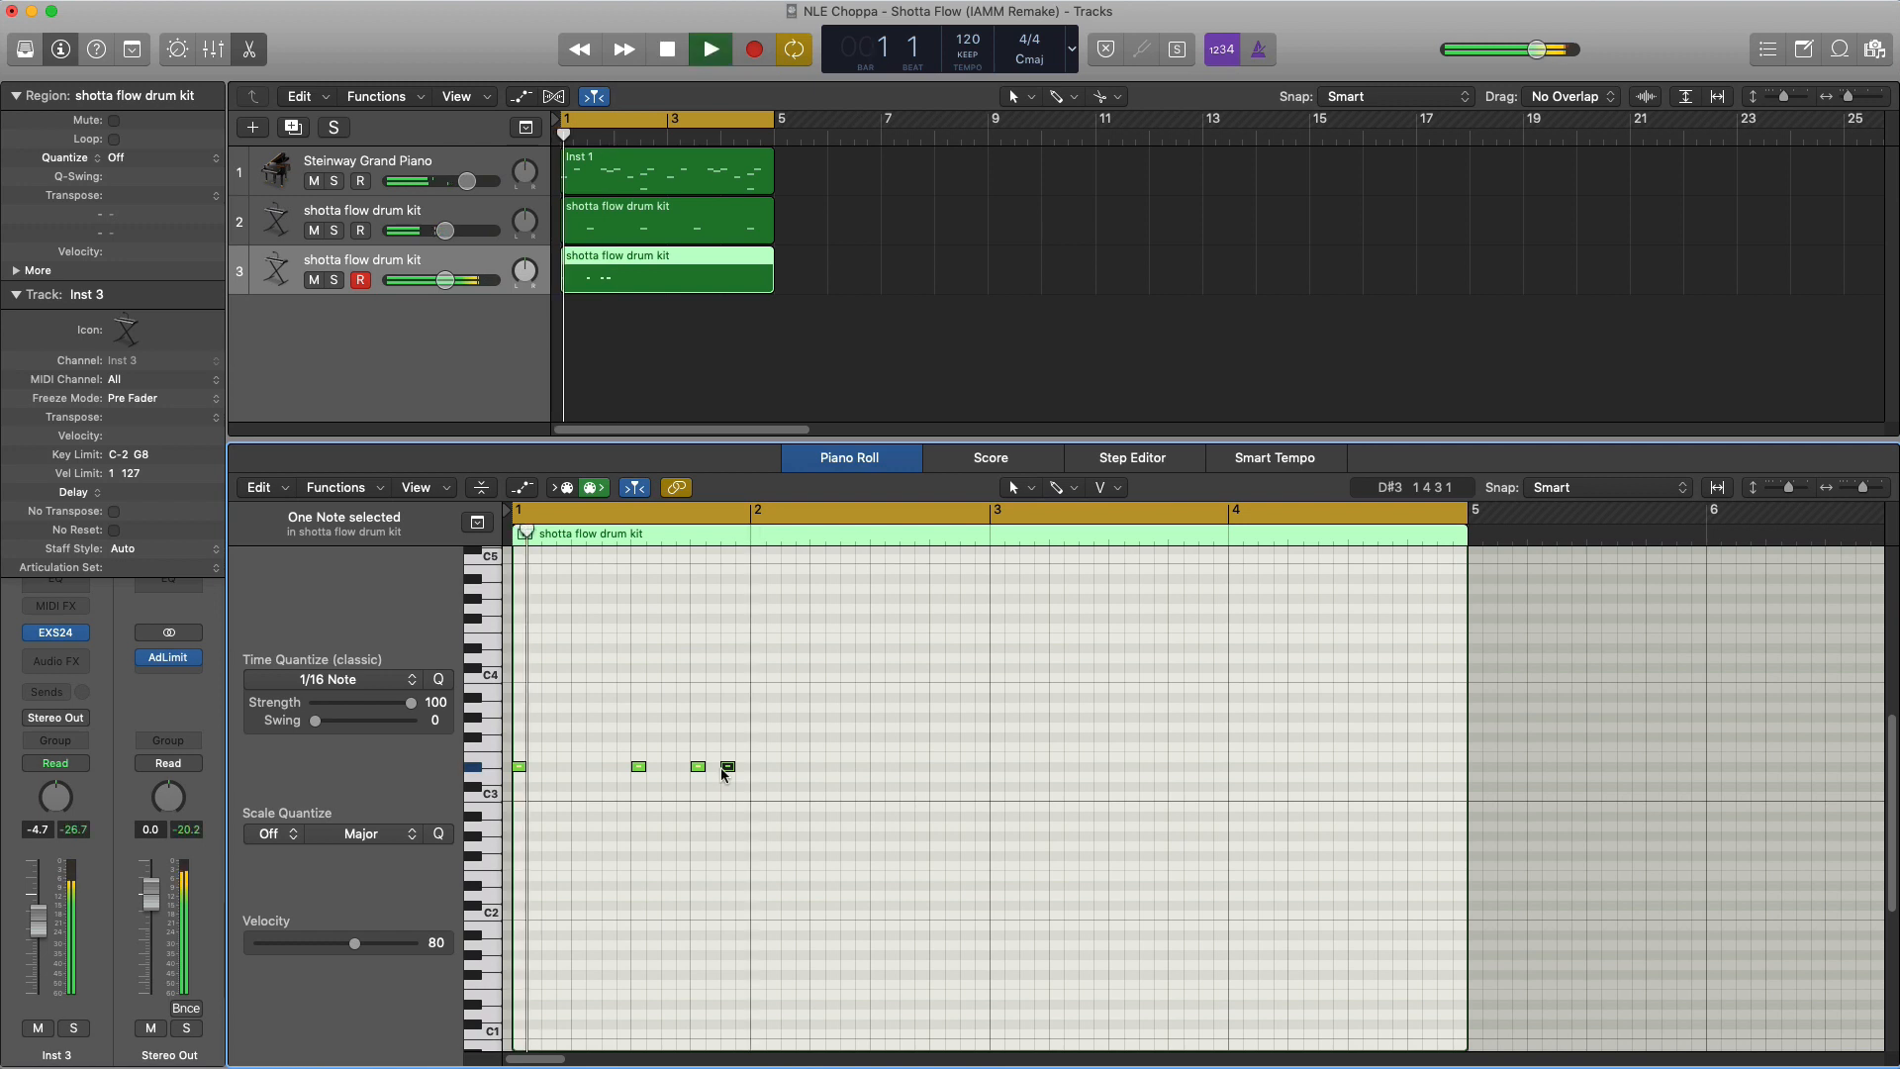
# Add D#3 sixteenth notes in bar 2 on beat 2, halfway through beat 3 and on beat 4, auditioning the pattern
pyautogui.click(817, 768)
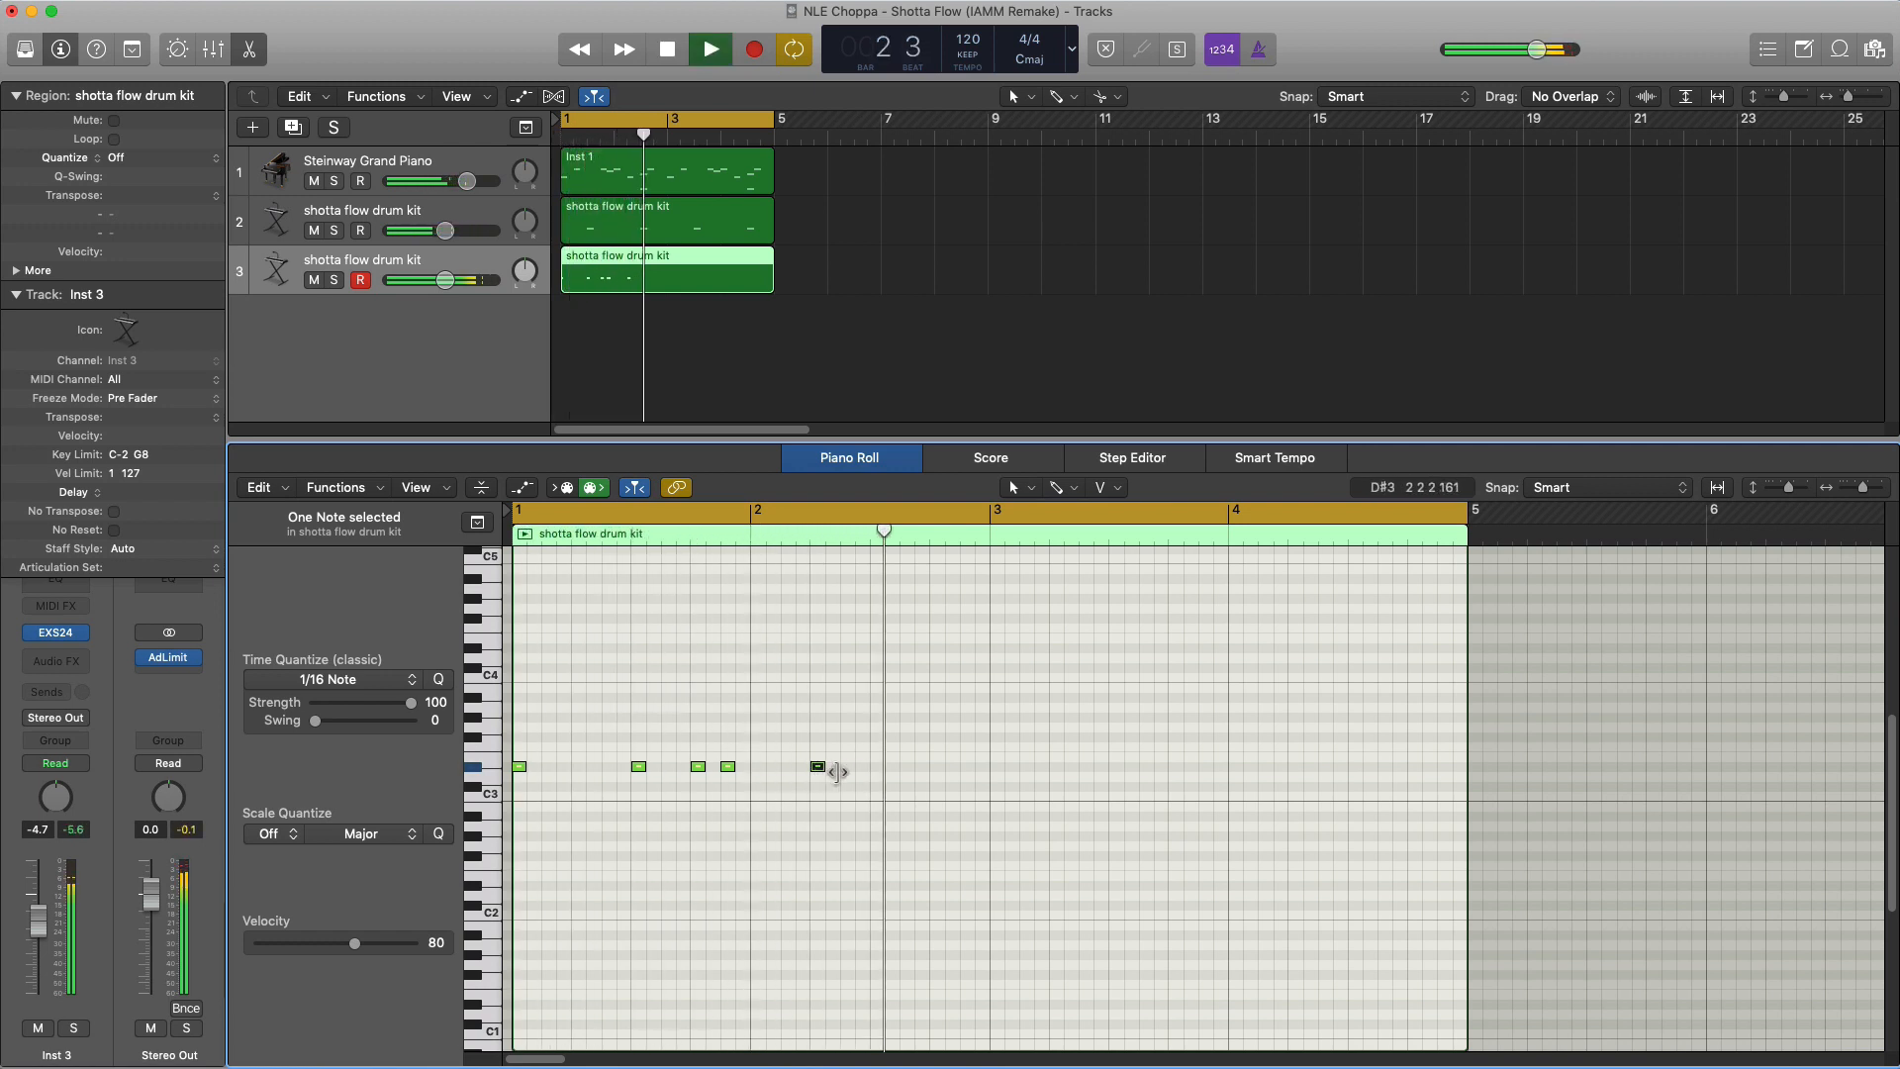
pyautogui.press('space')
pyautogui.click(906, 768)
pyautogui.click(937, 768)
pyautogui.press('space')
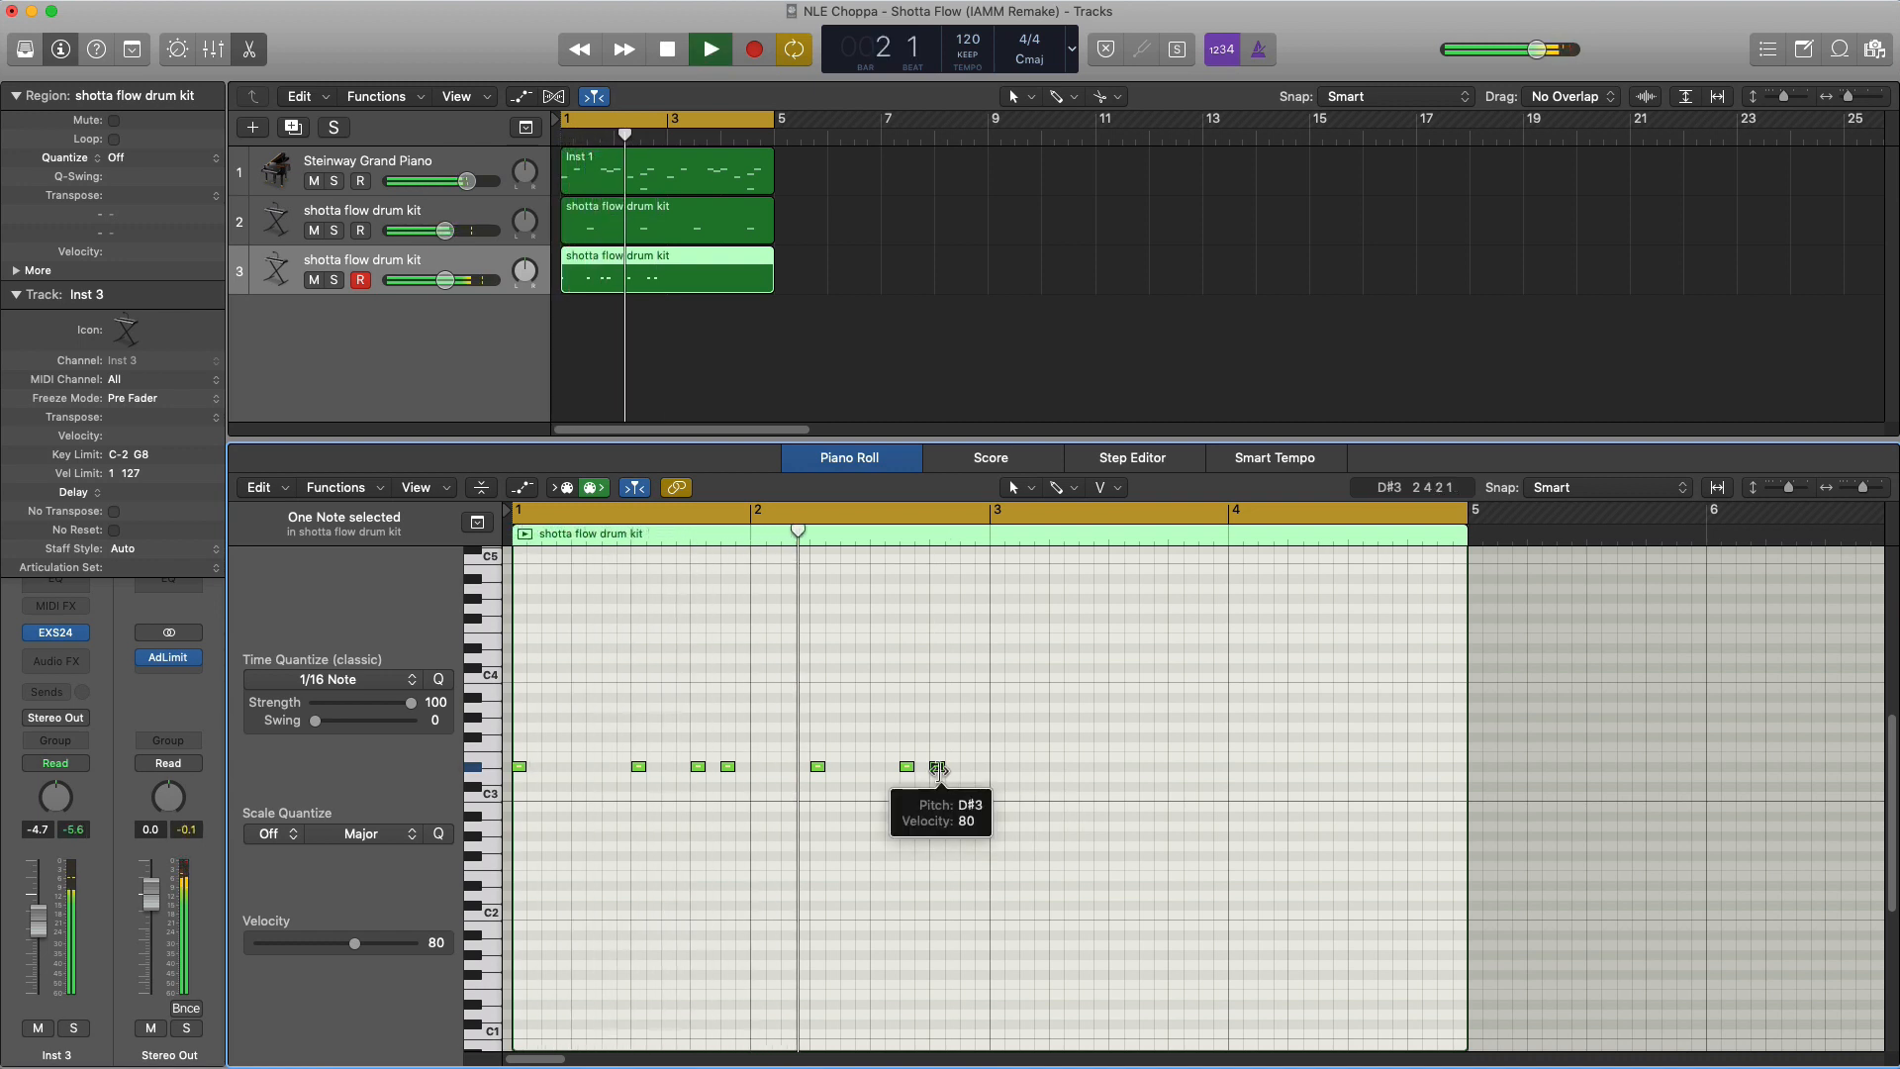
# Repeat the seven D#3 notes of bars 1 and 2 across bars 3 and 4 and audition them
pyautogui.press('space')
pyautogui.moveTo(998, 794); pyautogui.dragTo(514, 743)
pyautogui.press('super+r')
pyautogui.press('space')
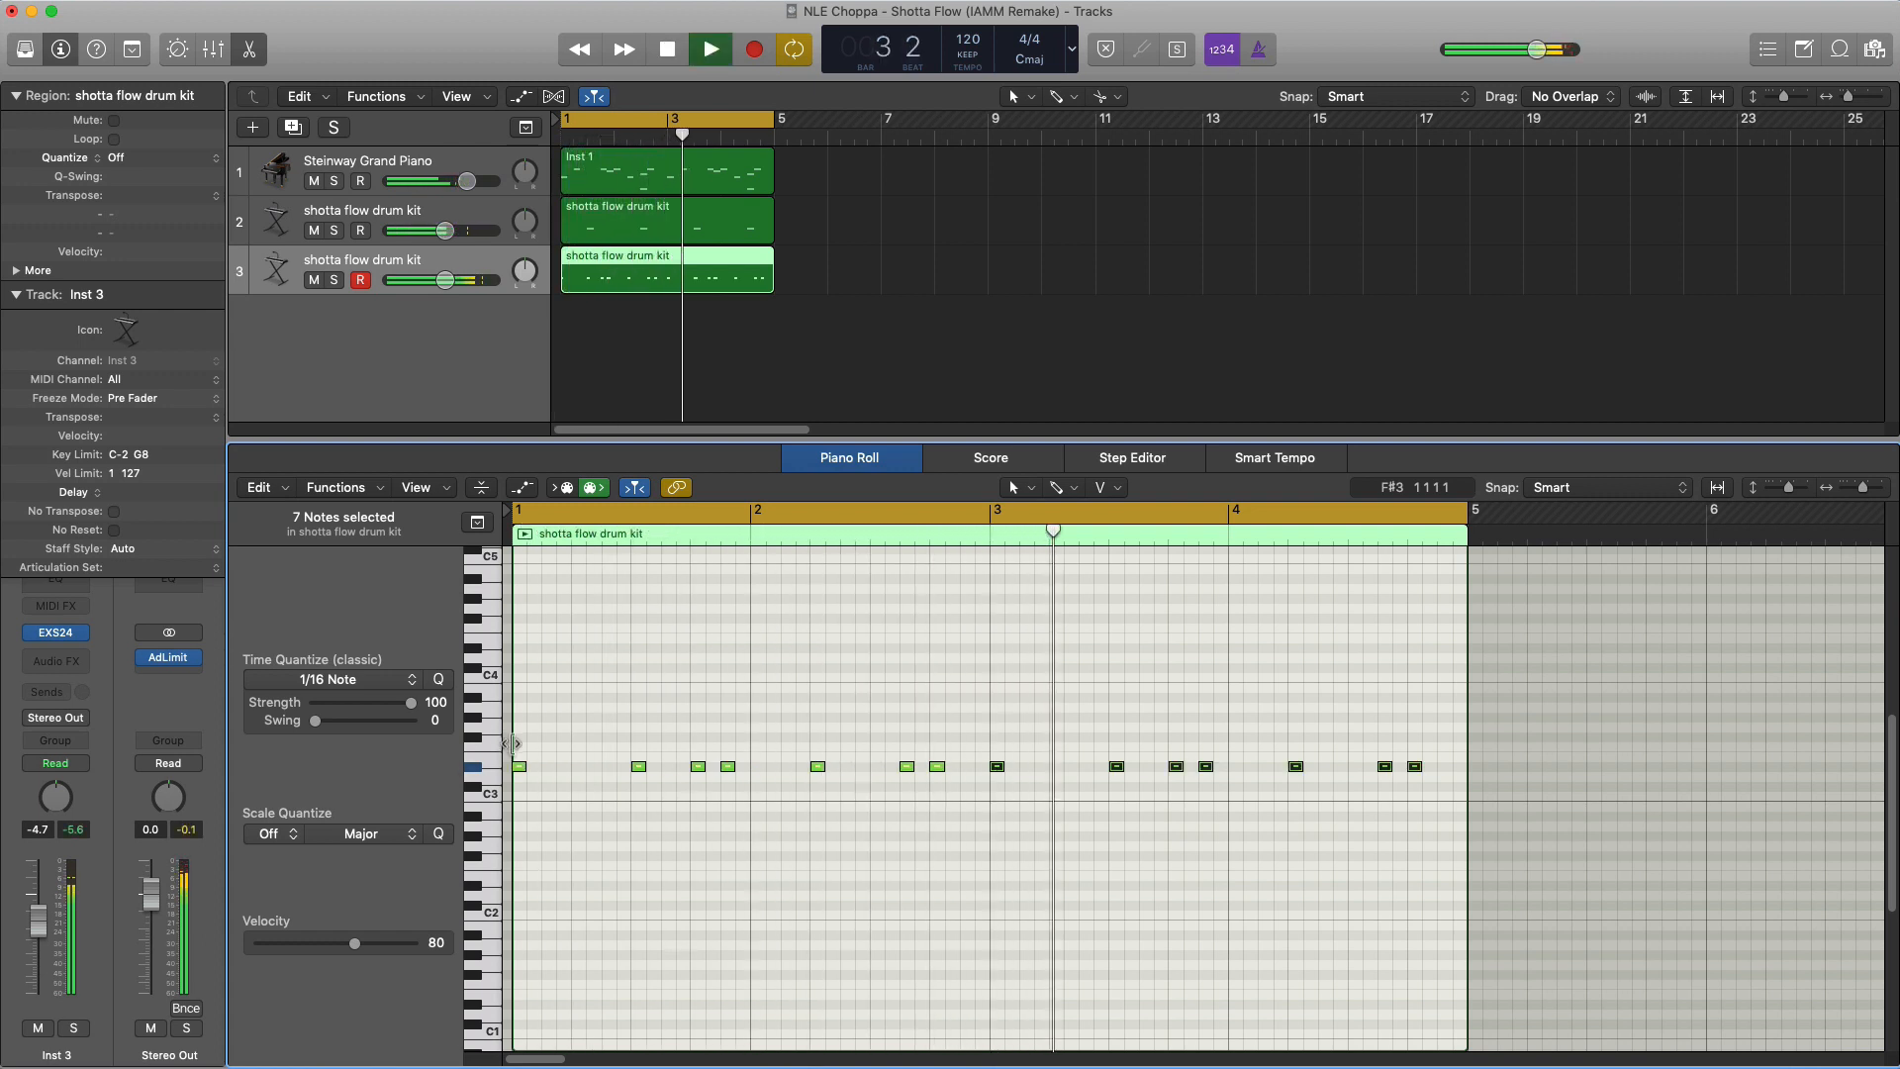
# Vary the repeated D#3 pattern: delete bar 3's beat 3 note and bar 4's last note, and move bar 3's final pair an eighth note earlier
pyautogui.press('space')
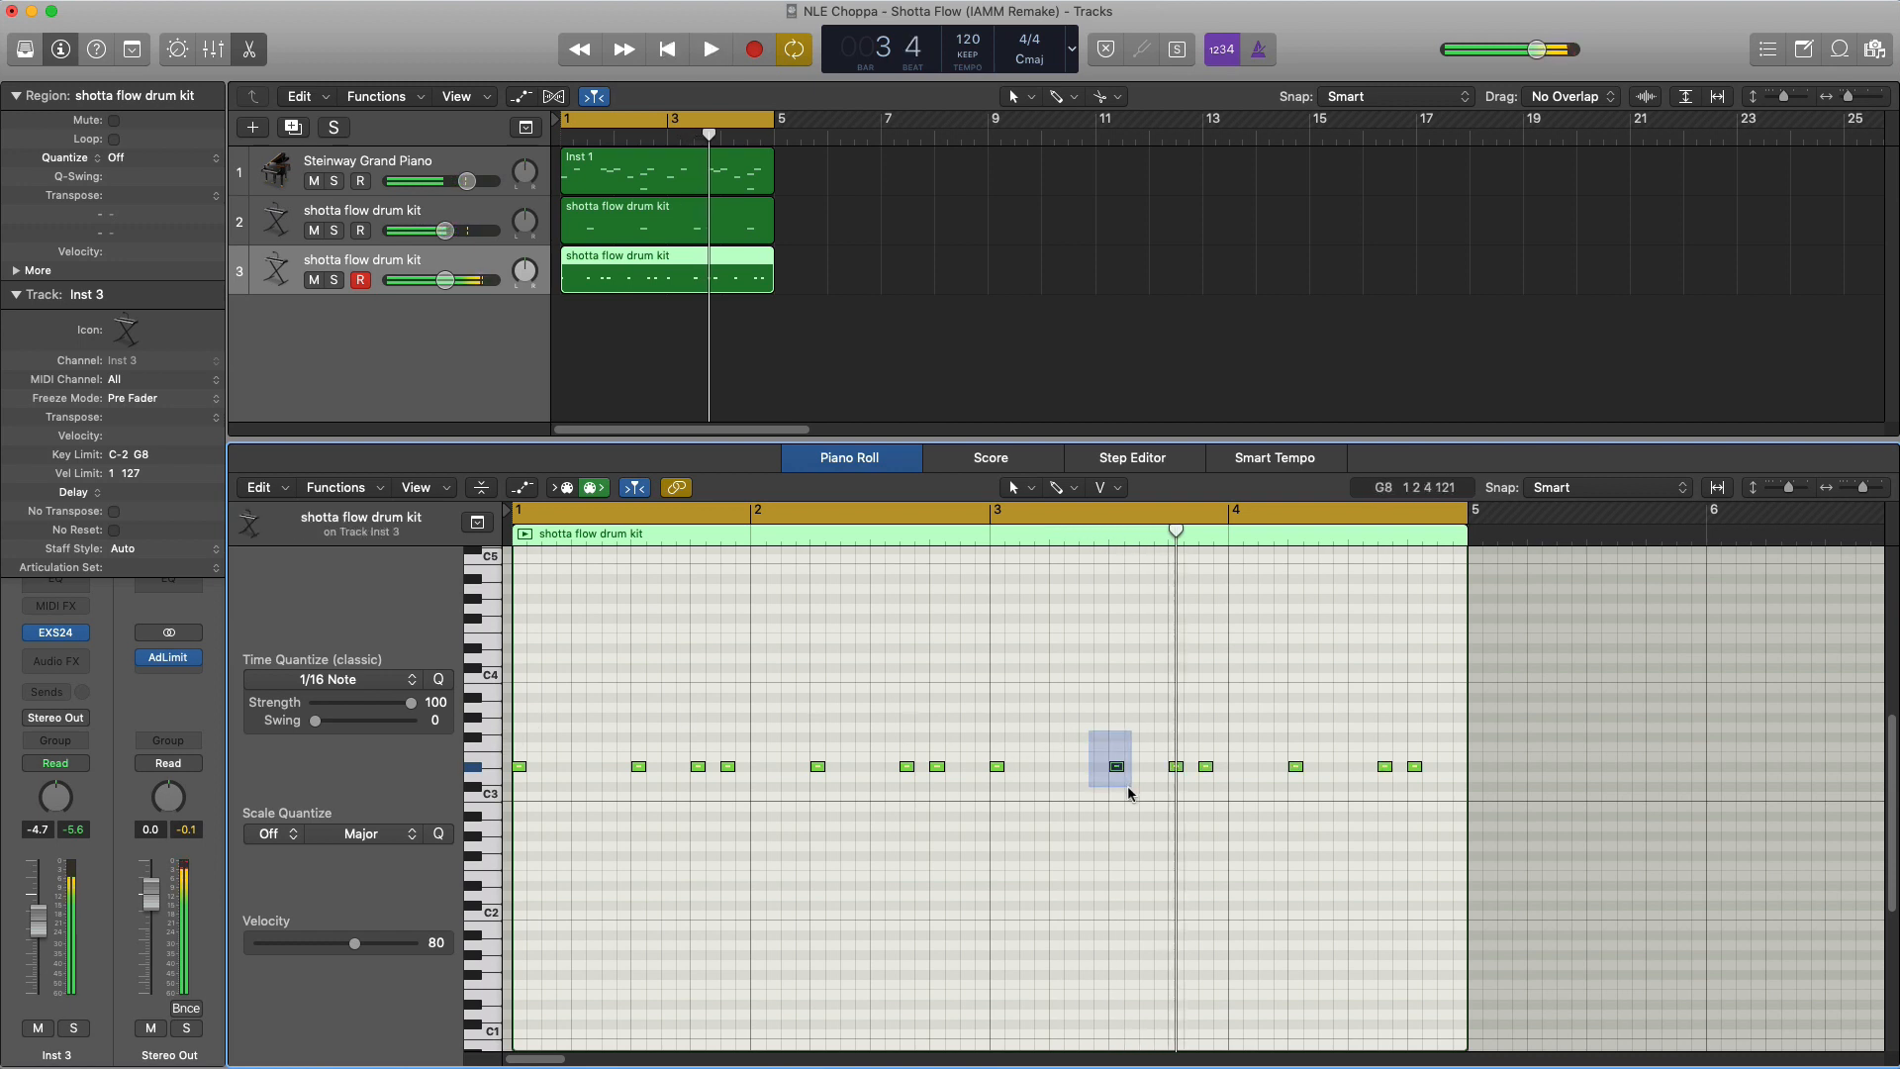
pyautogui.moveTo(1129, 791); pyautogui.dragTo(1129, 791)
pyautogui.press('space')
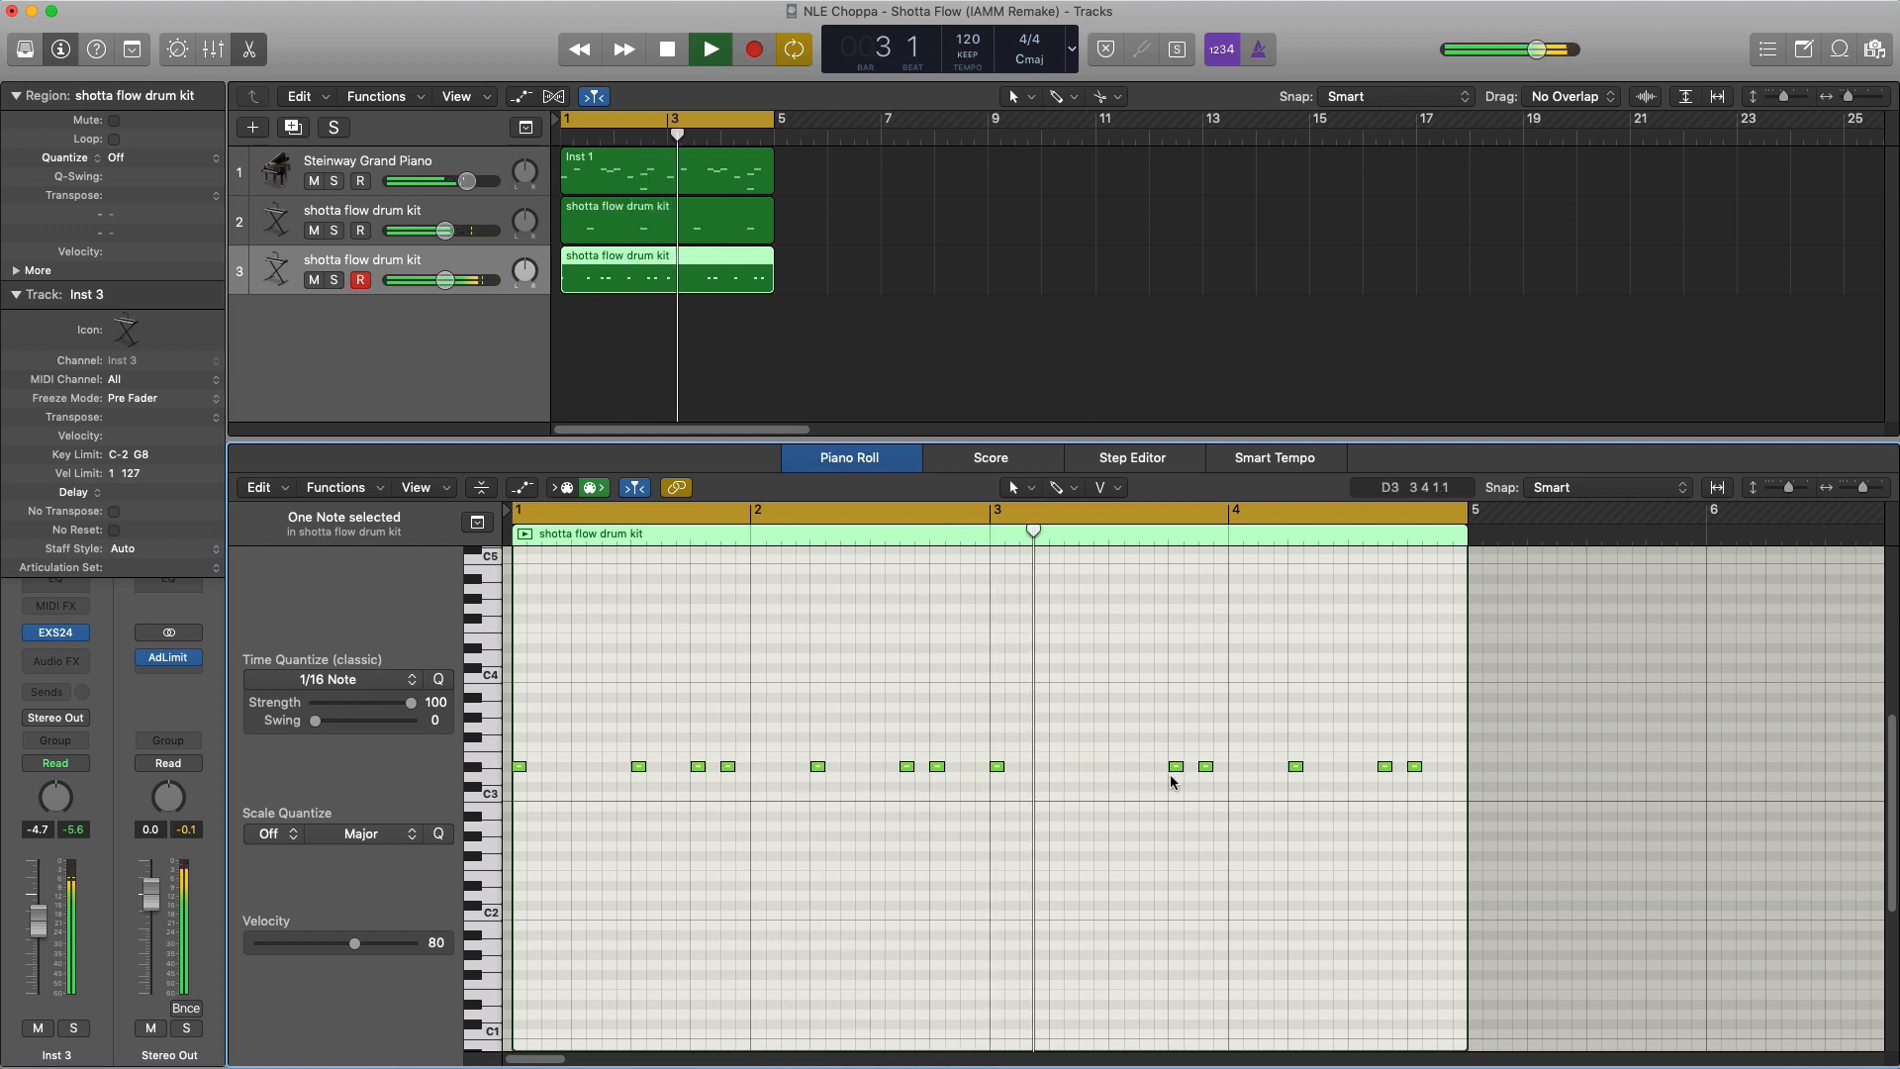
pyautogui.moveTo(1205, 767); pyautogui.dragTo(1146, 769)
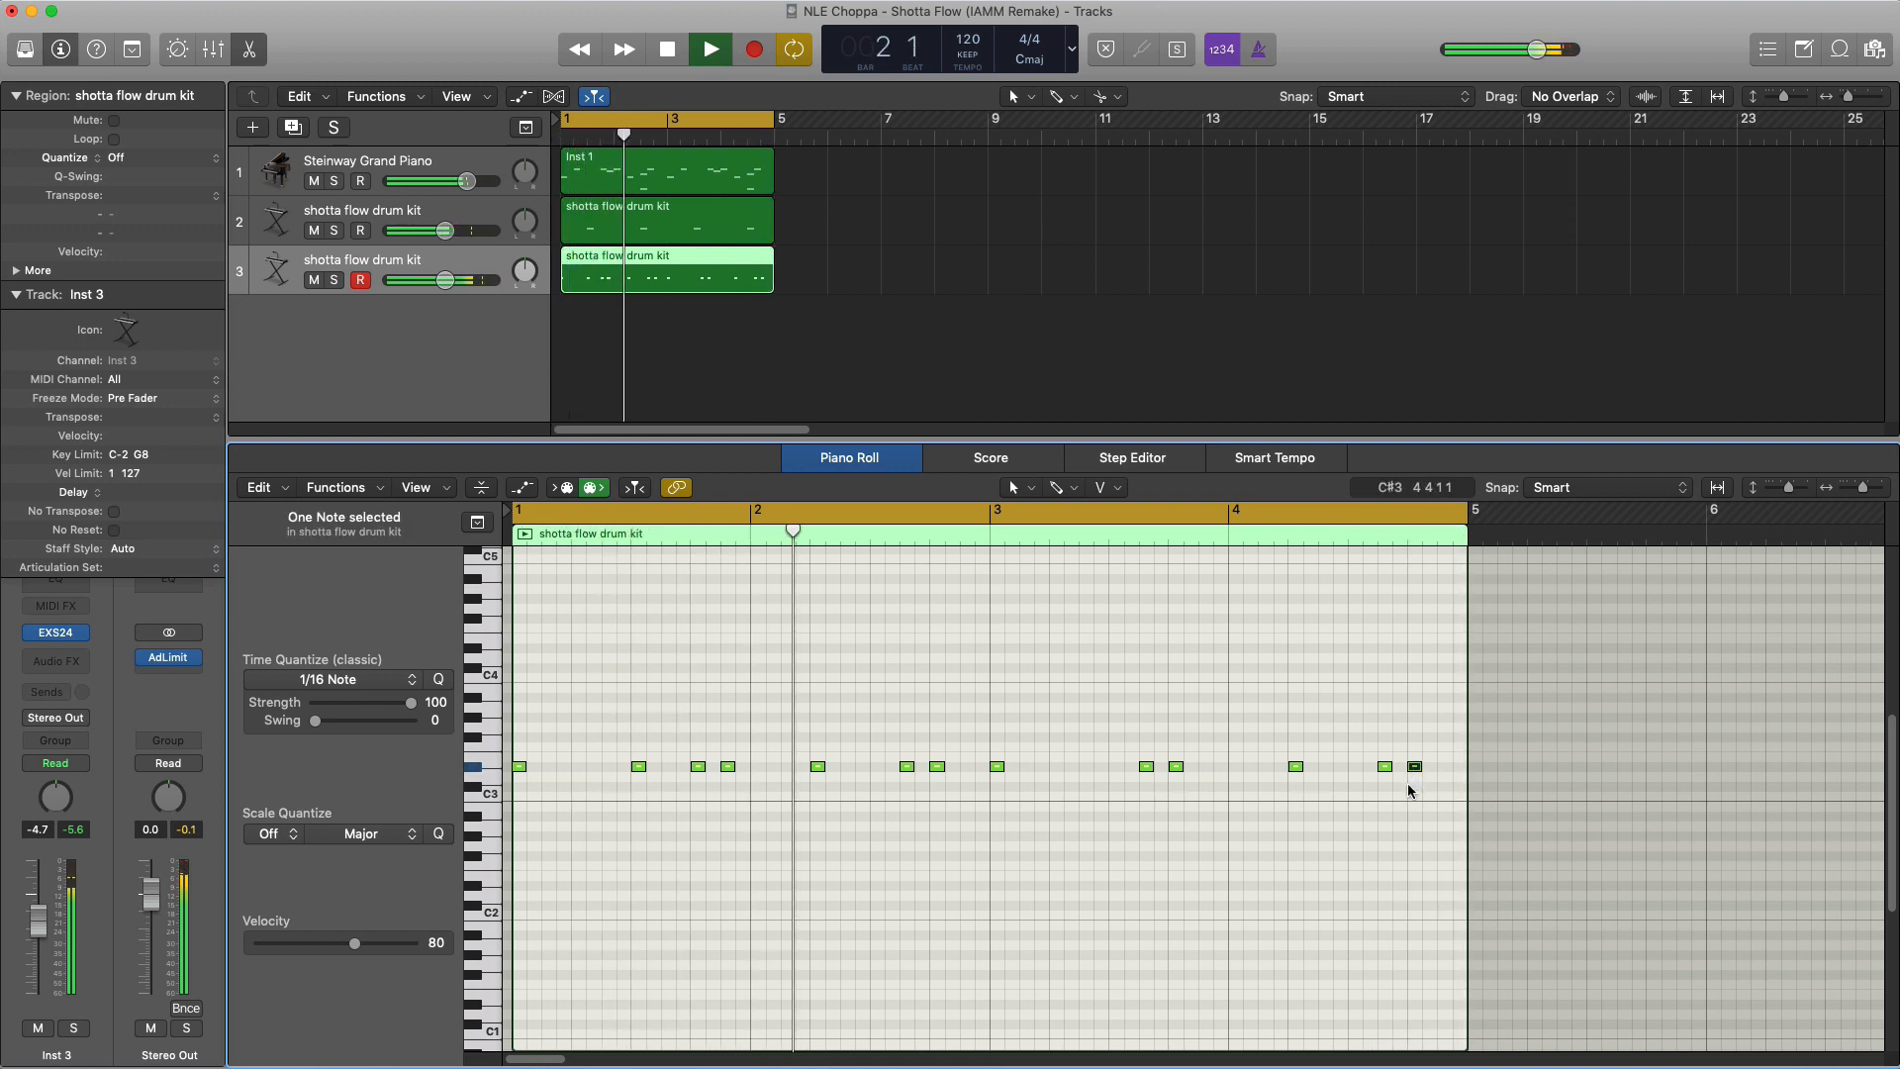
pyautogui.press('Delete')
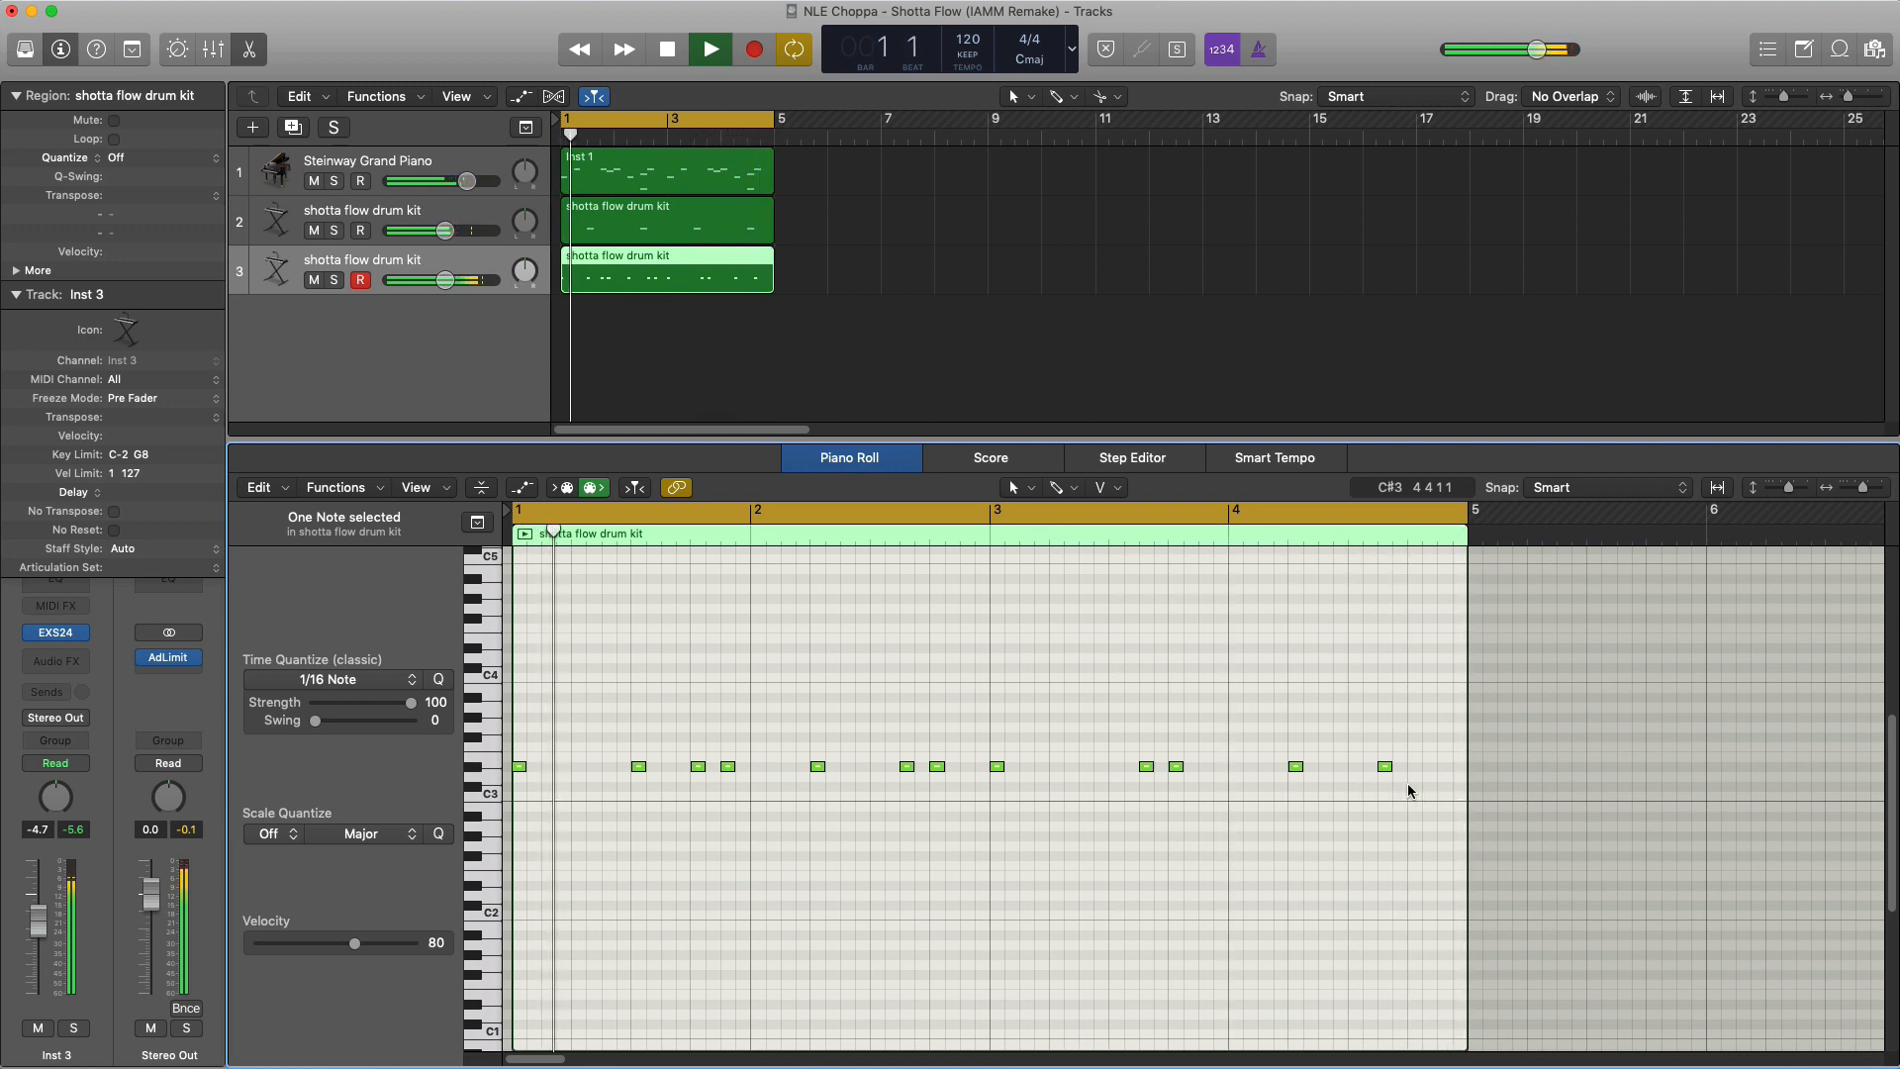
pyautogui.press('space')
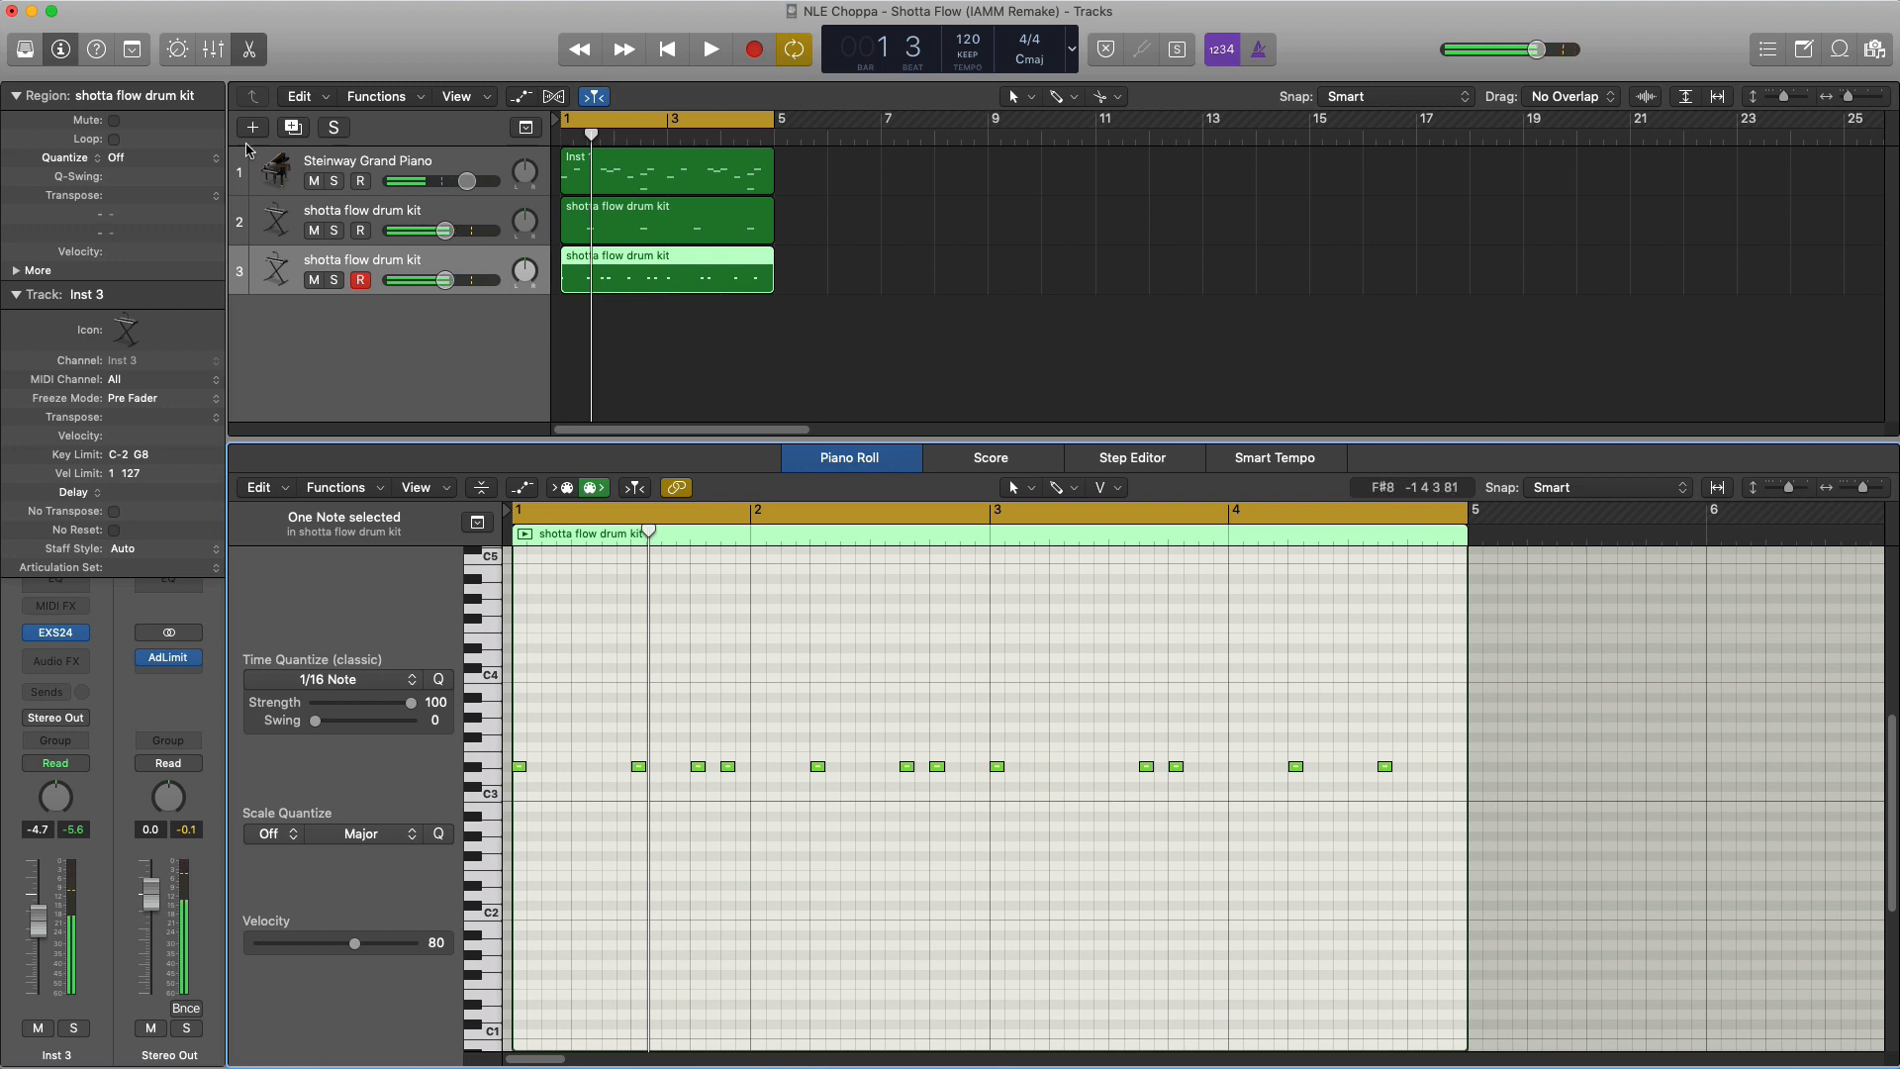
# Duplicate the drum kit track again as track 4 and add a four-bar region from bar 1, opened in the Piano Roll
pyautogui.click(293, 129)
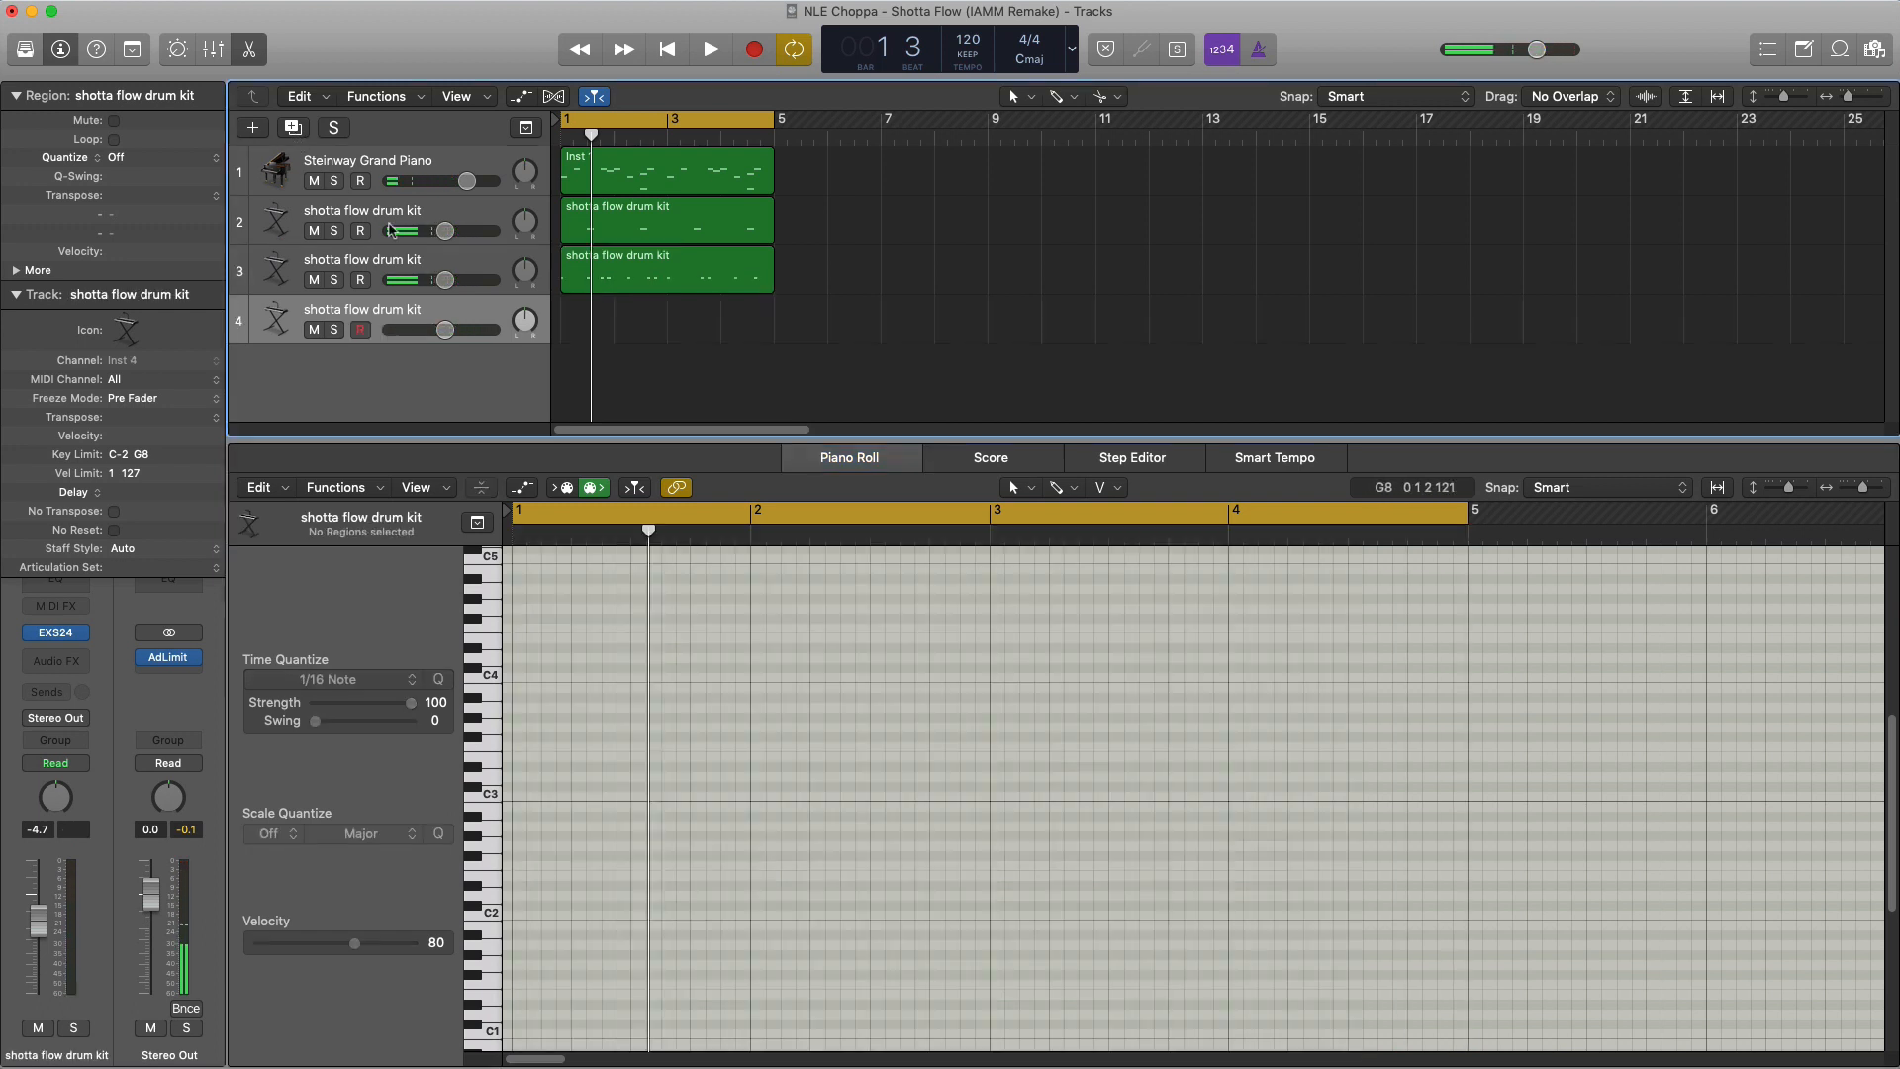
pyautogui.doubleClick(585, 340)
pyautogui.moveTo(662, 341); pyautogui.dragTo(772, 341)
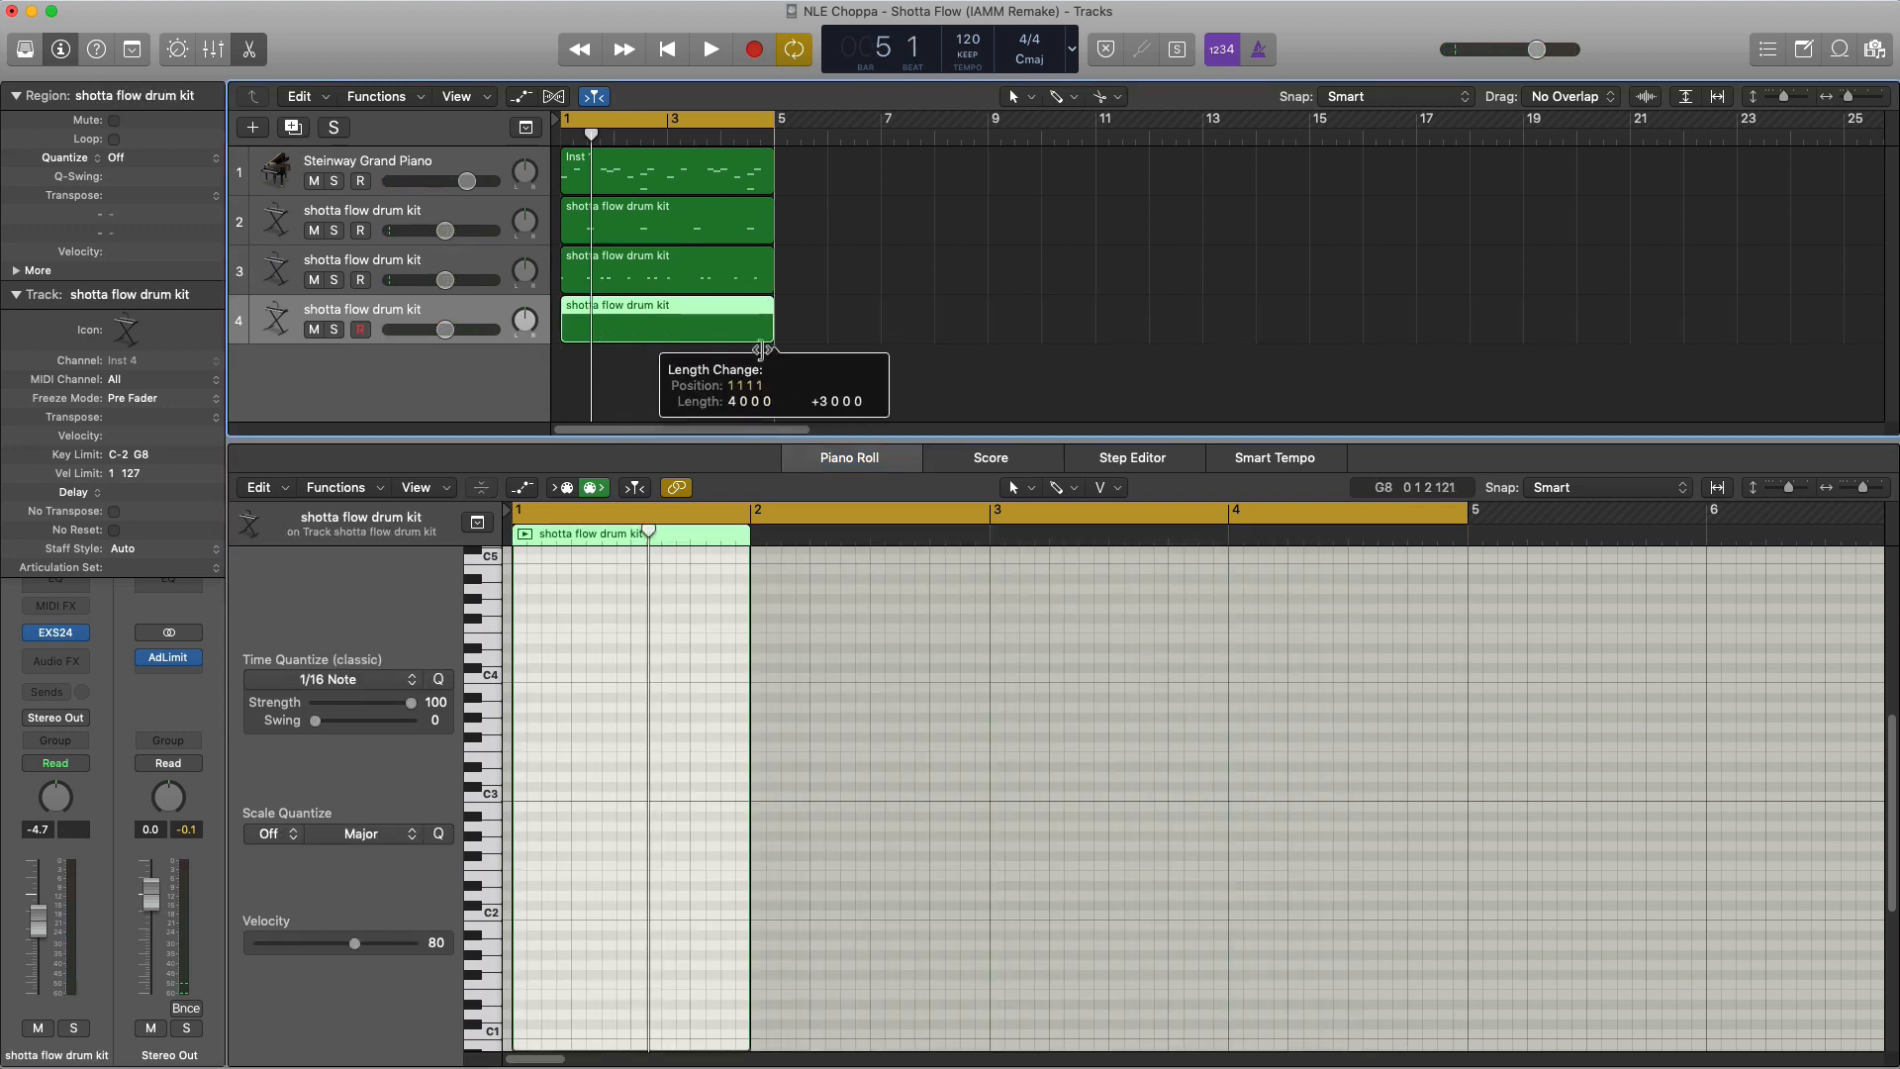
pyautogui.press('e')
pyautogui.doubleClick(700, 339)
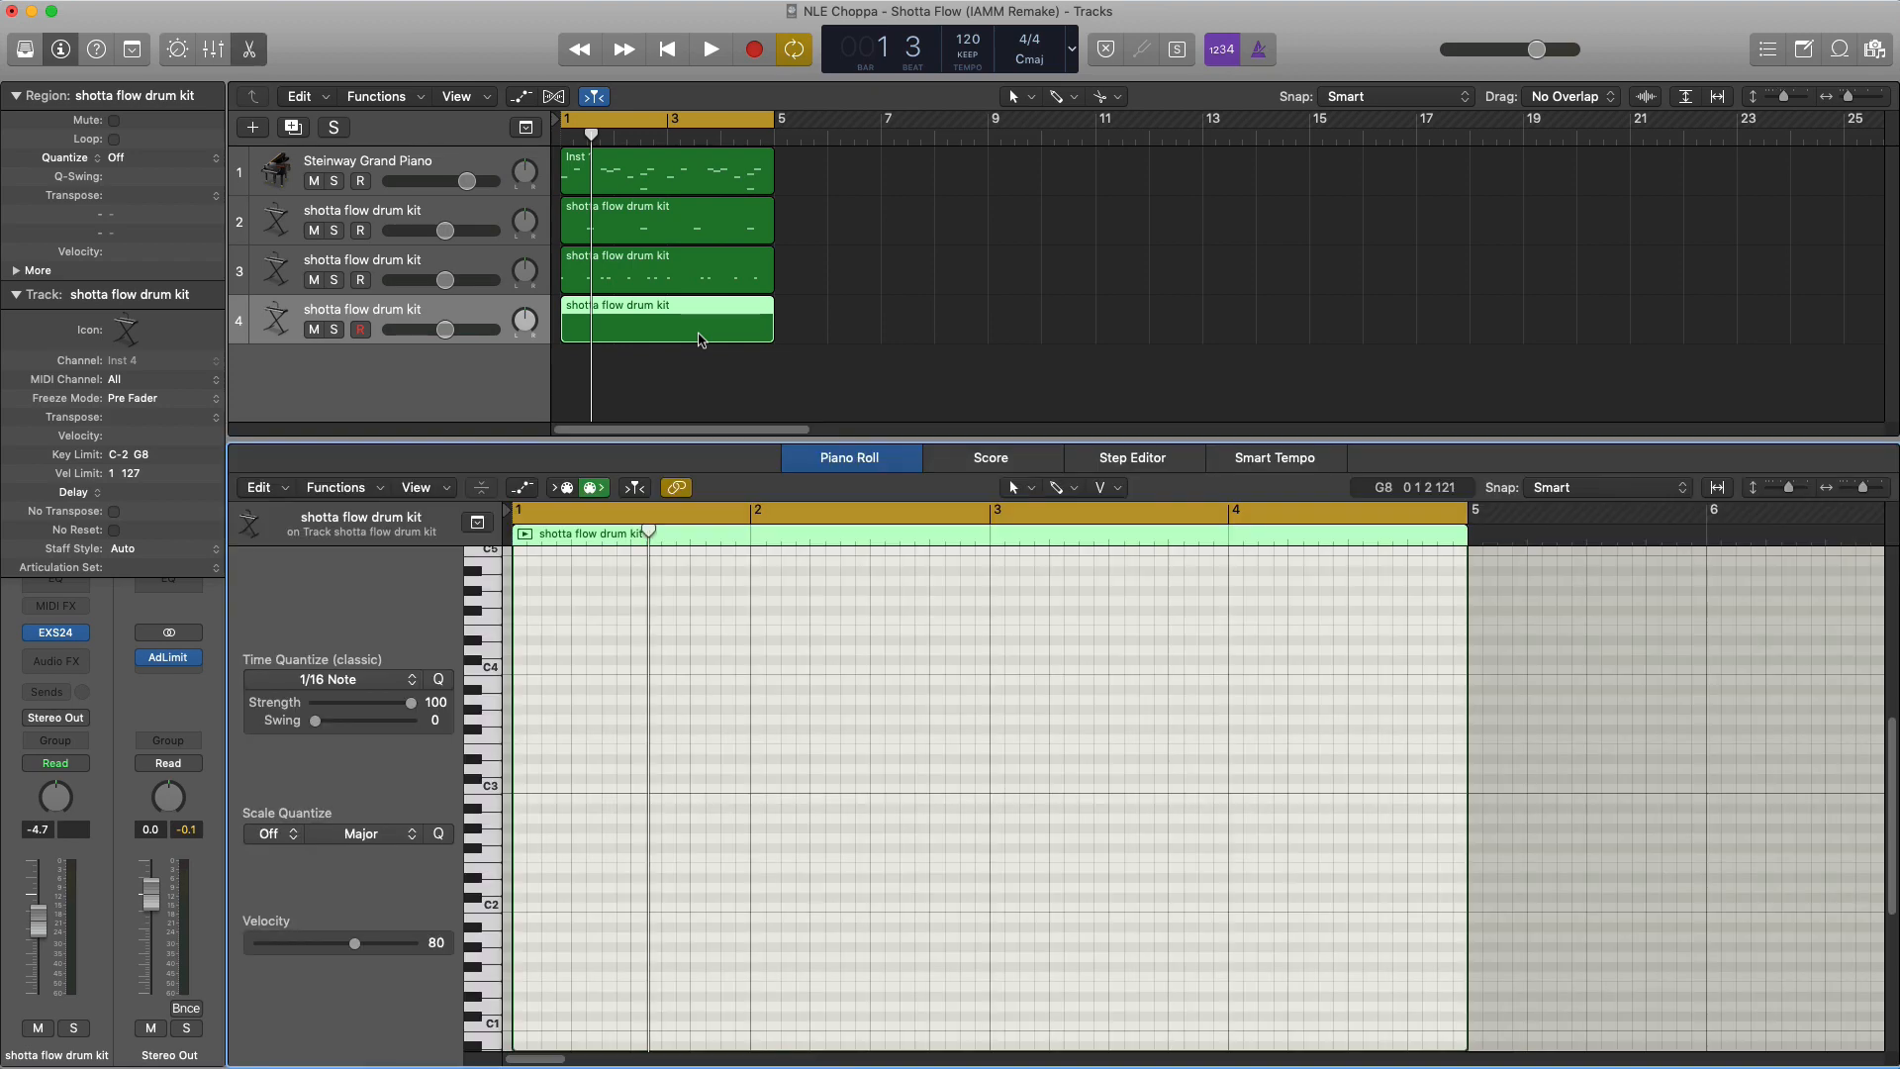
# Place a D2 note at the start of bar 1 on track 4, check the track's EXS24 sampler and audition the note
pyautogui.click(518, 888)
pyautogui.press('space')
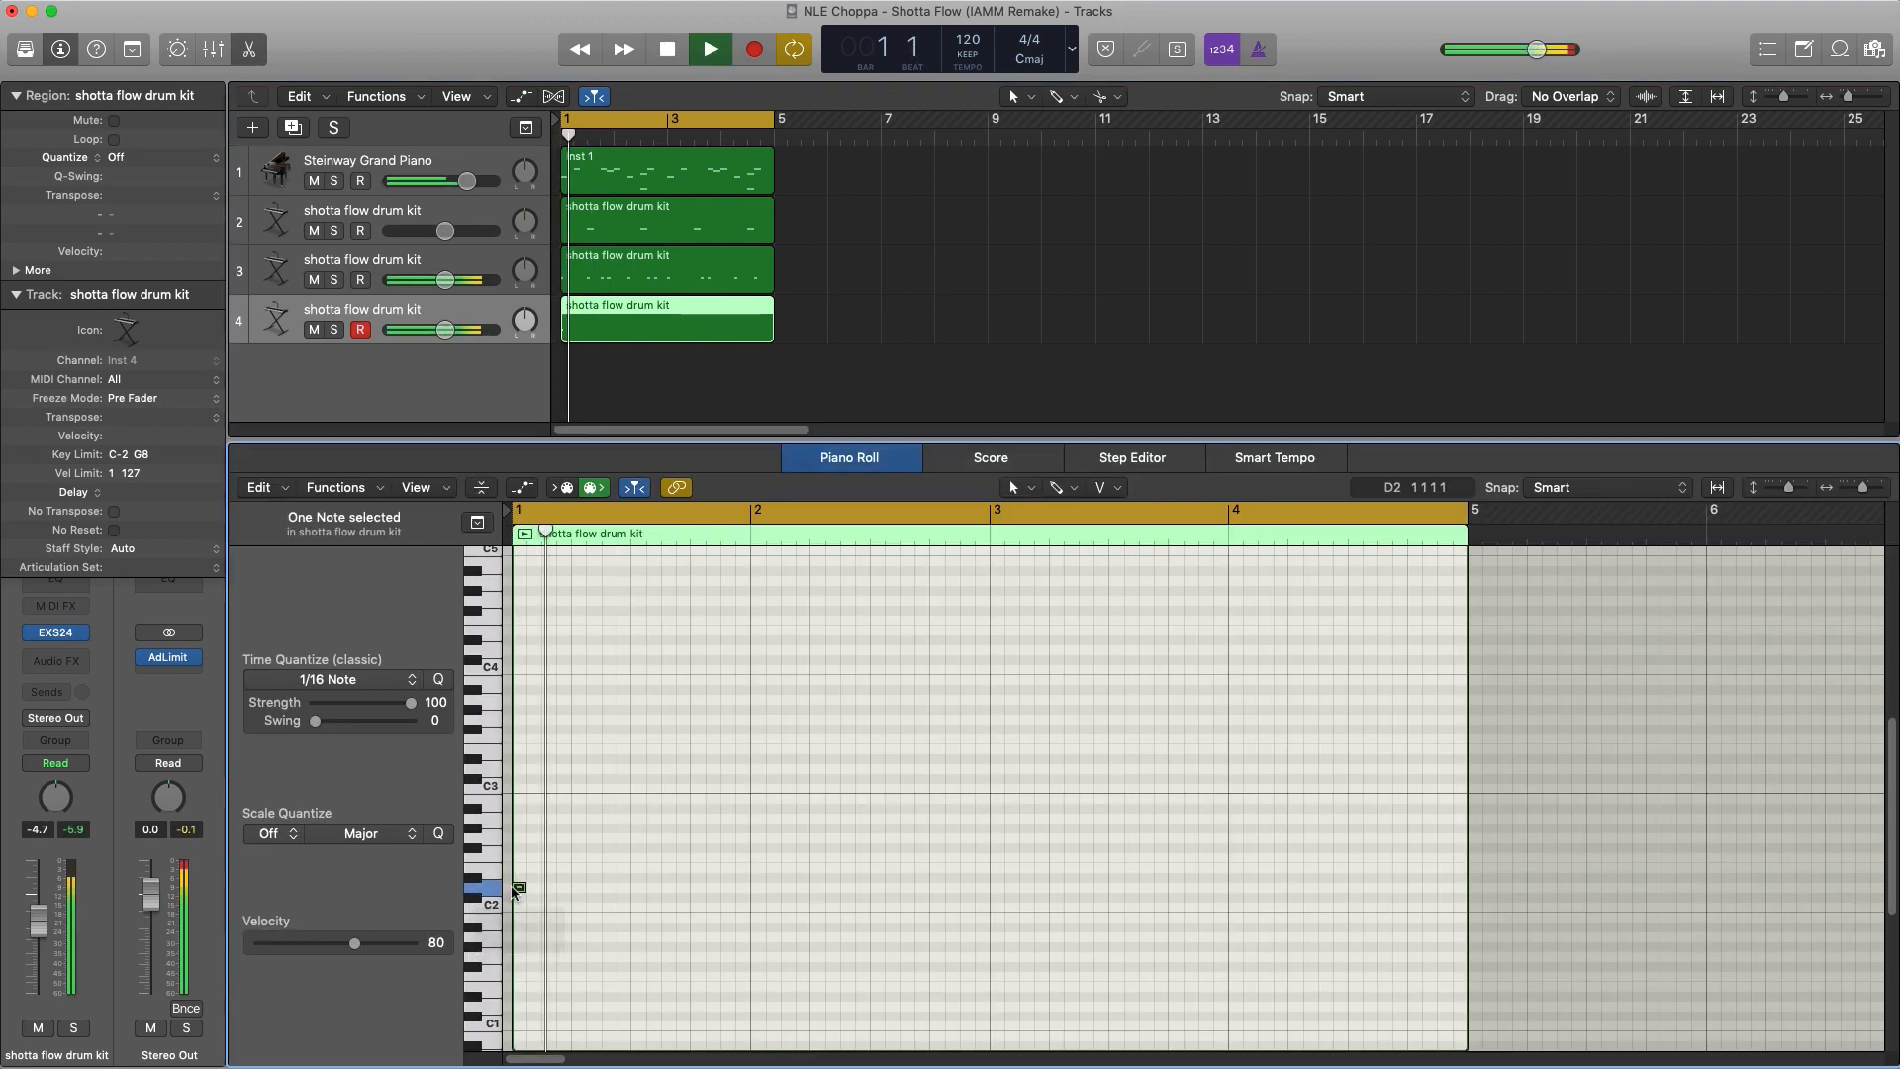
pyautogui.click(55, 633)
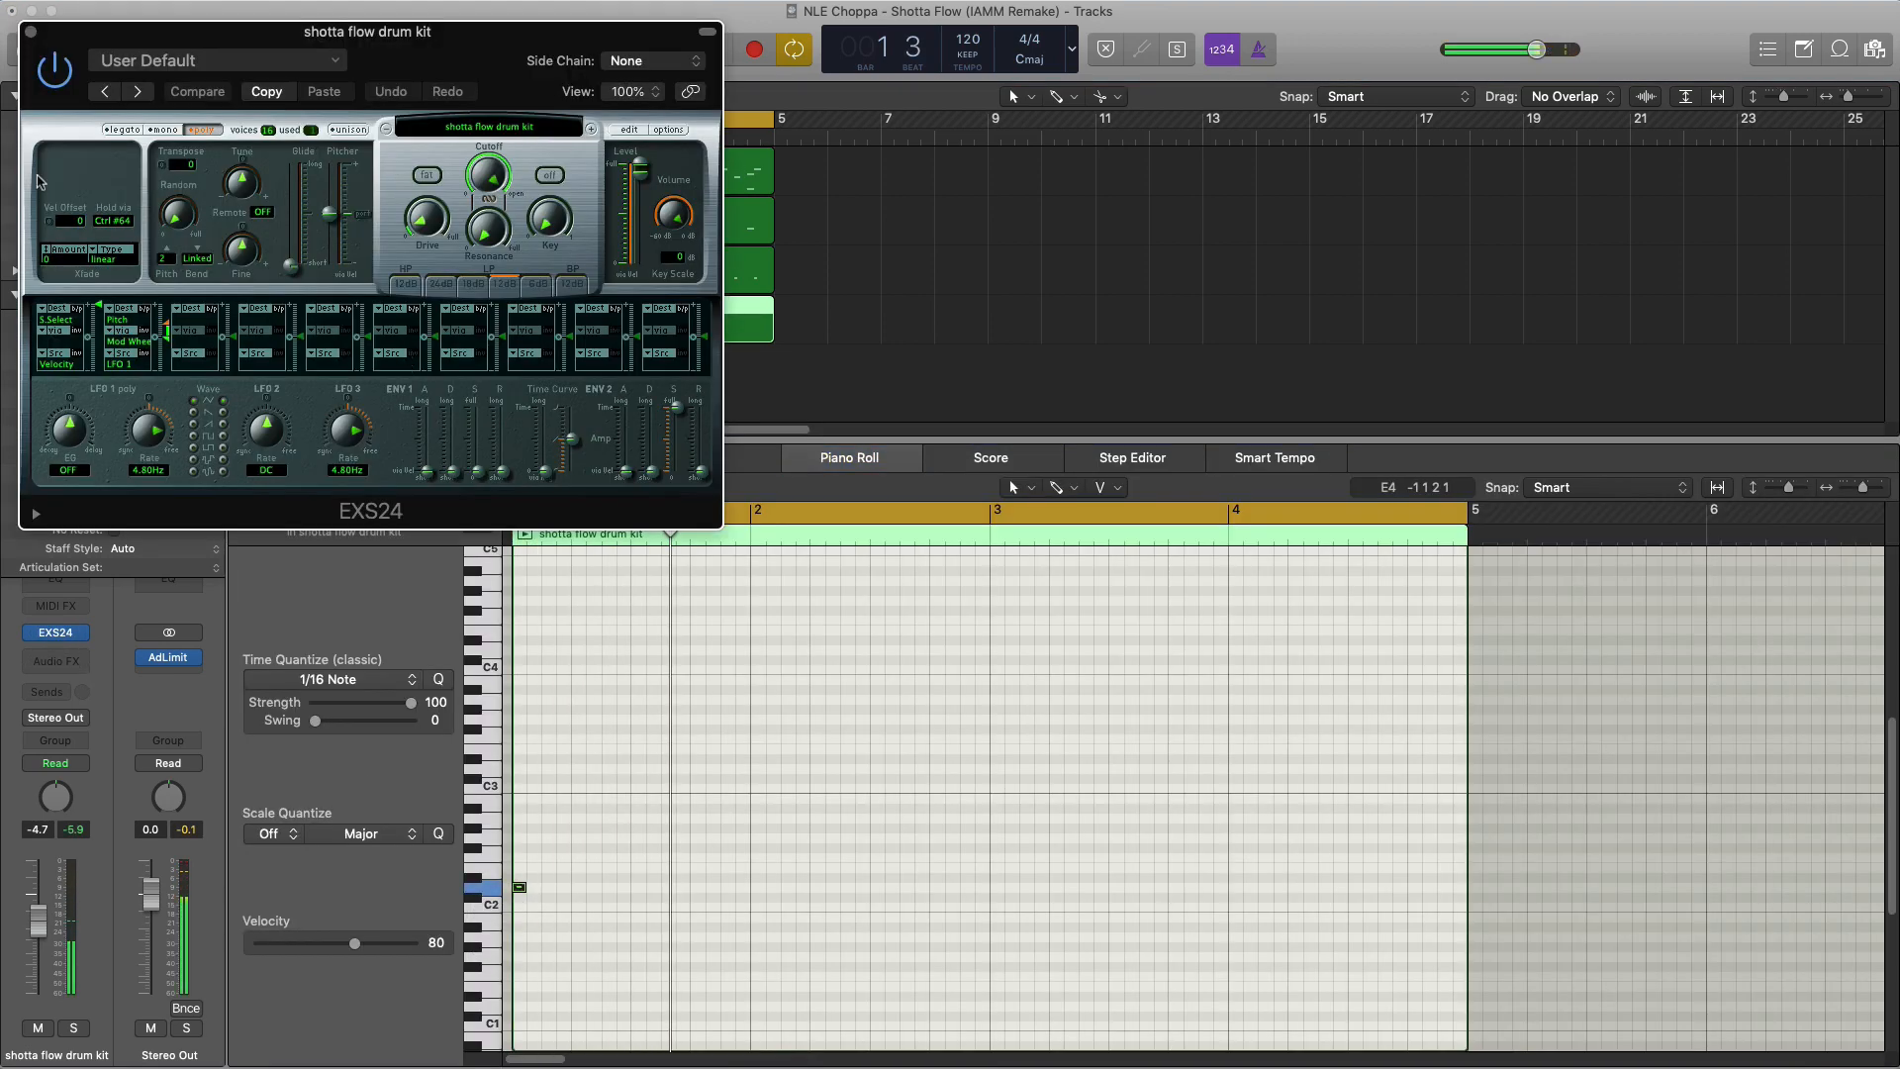
pyautogui.click(30, 32)
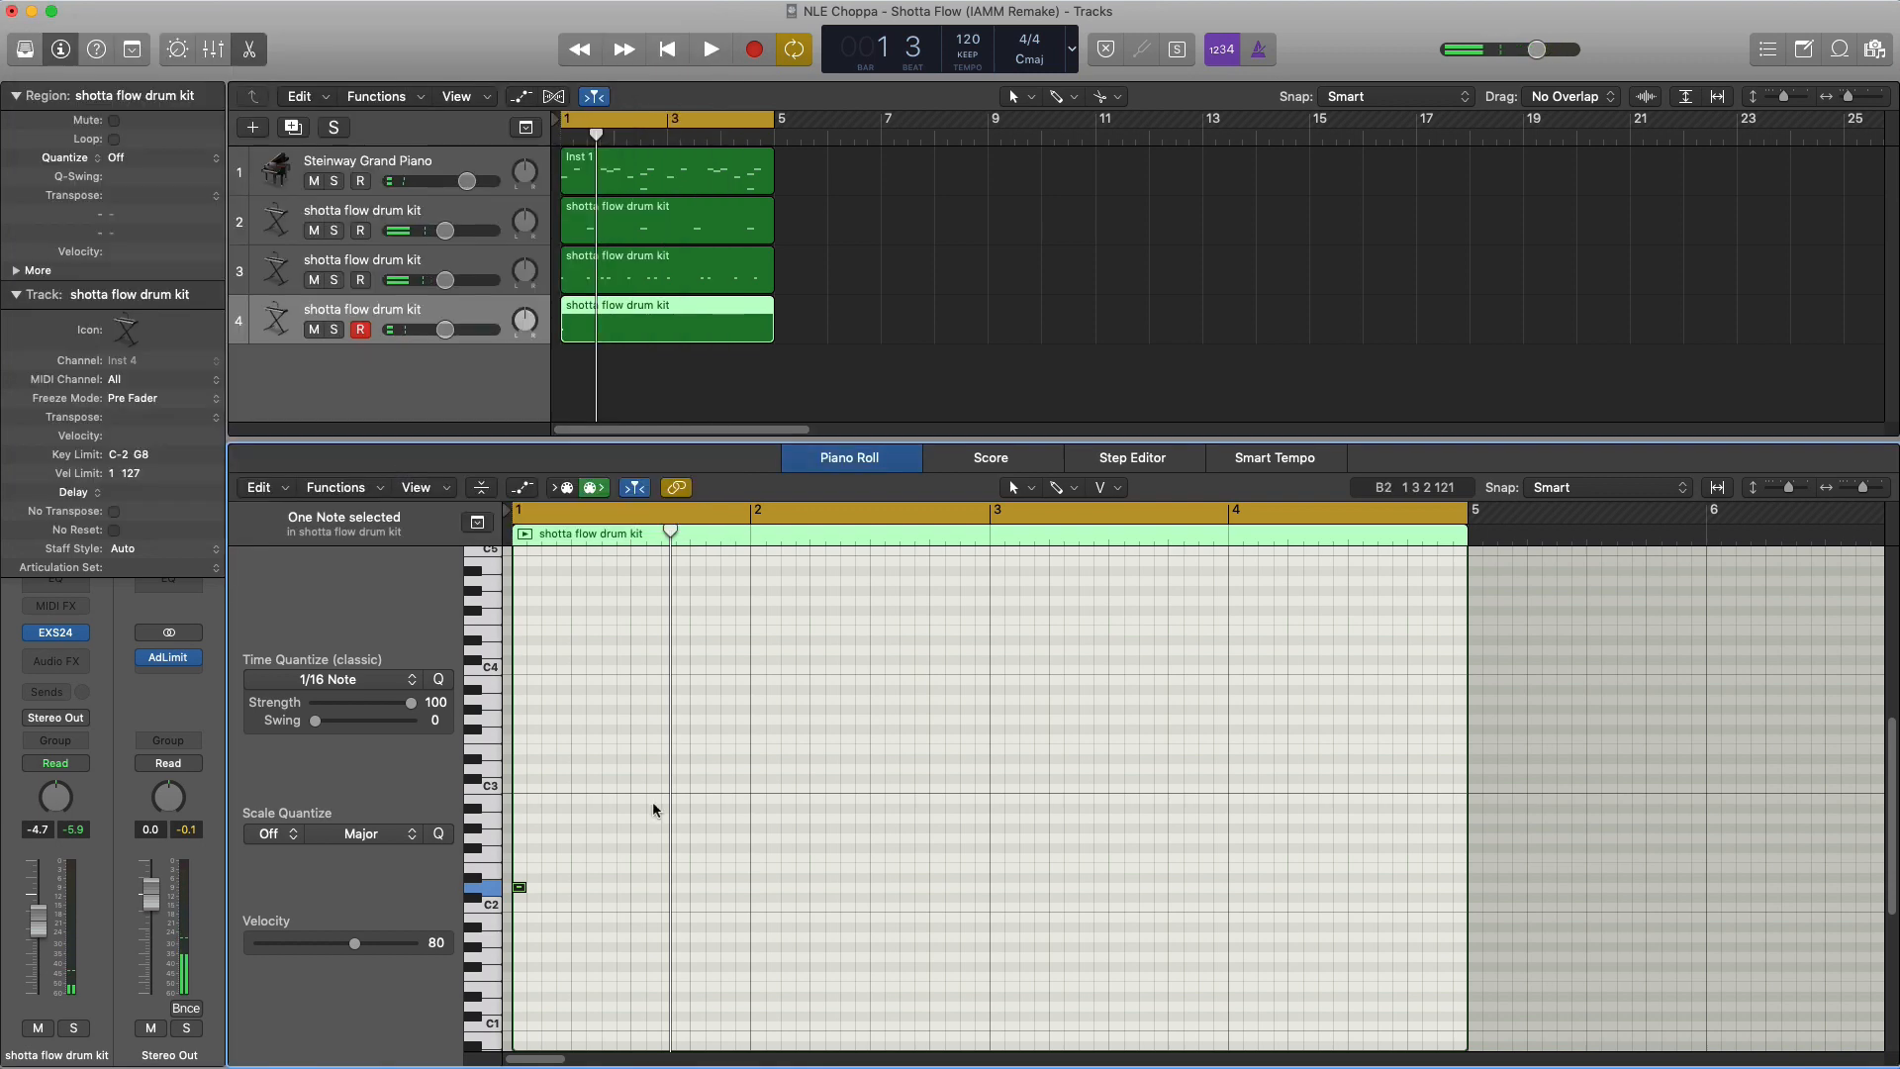
pyautogui.press('space')
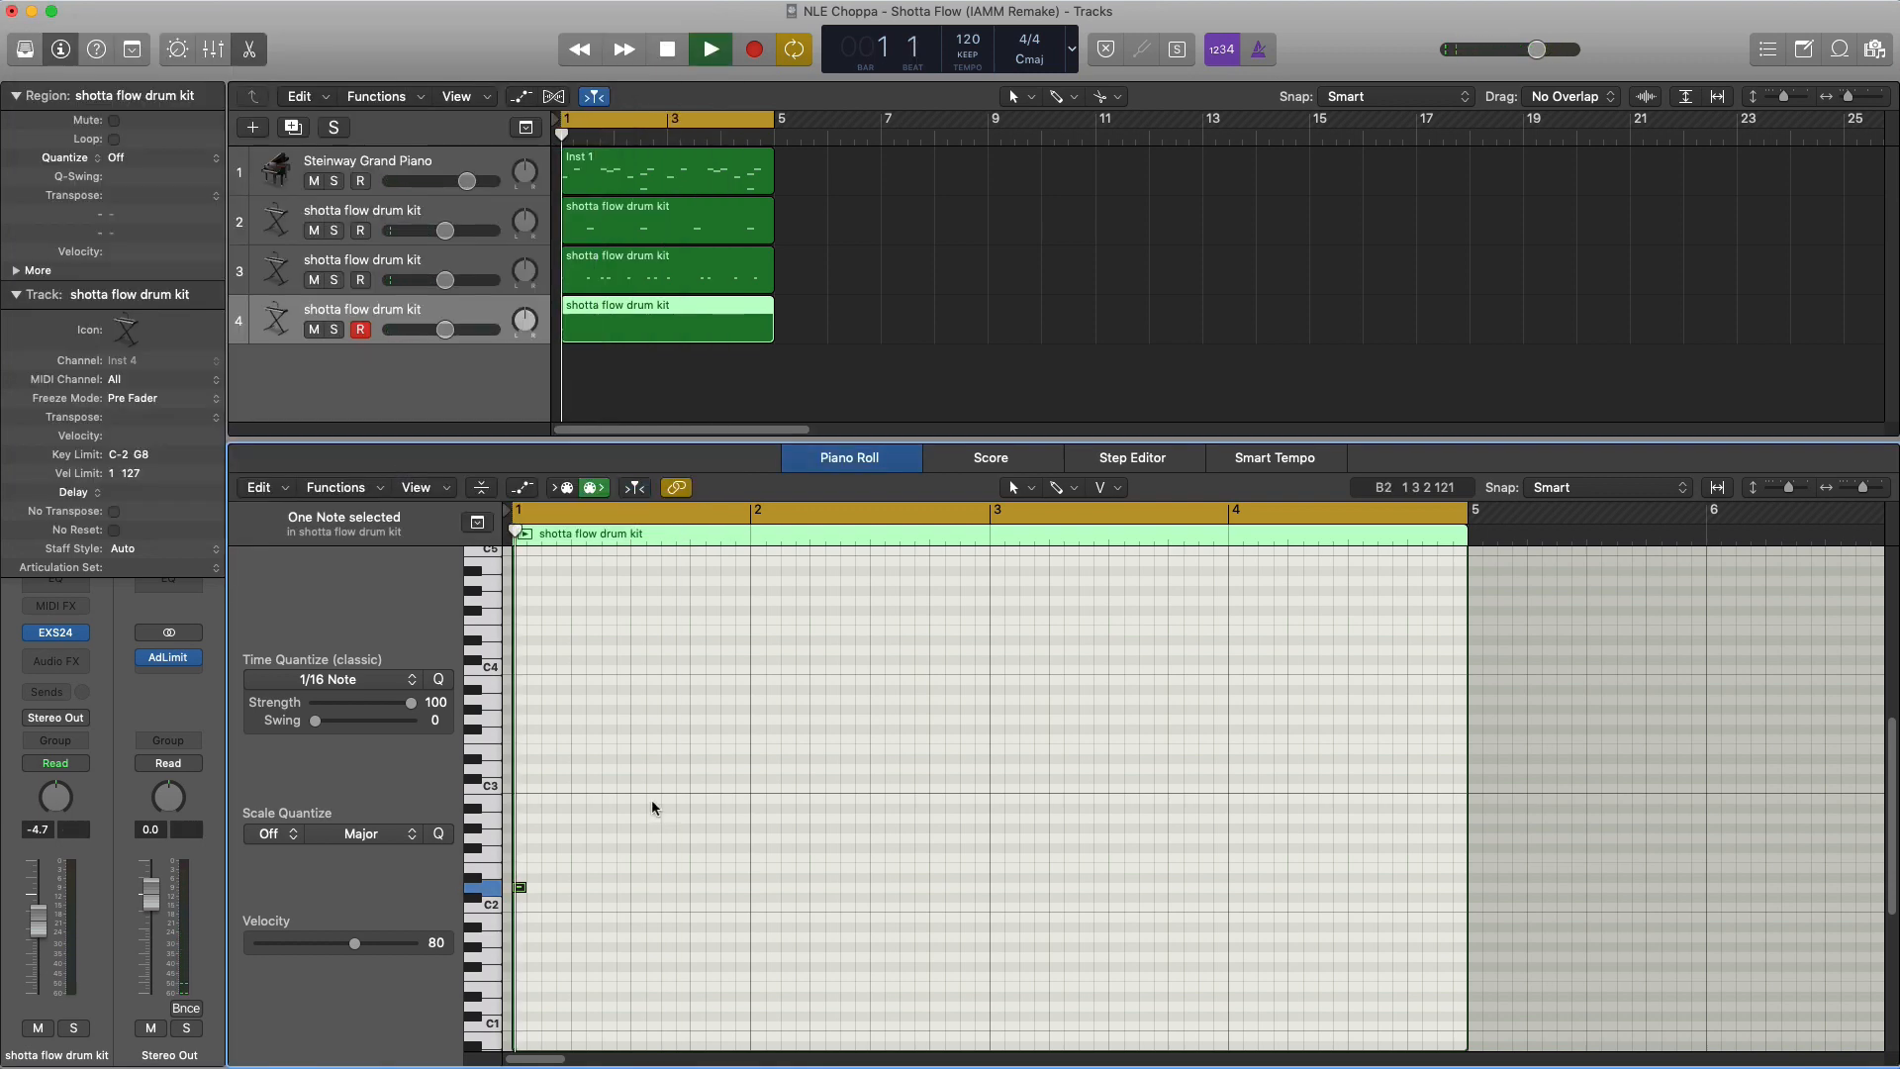
pyautogui.press('space')
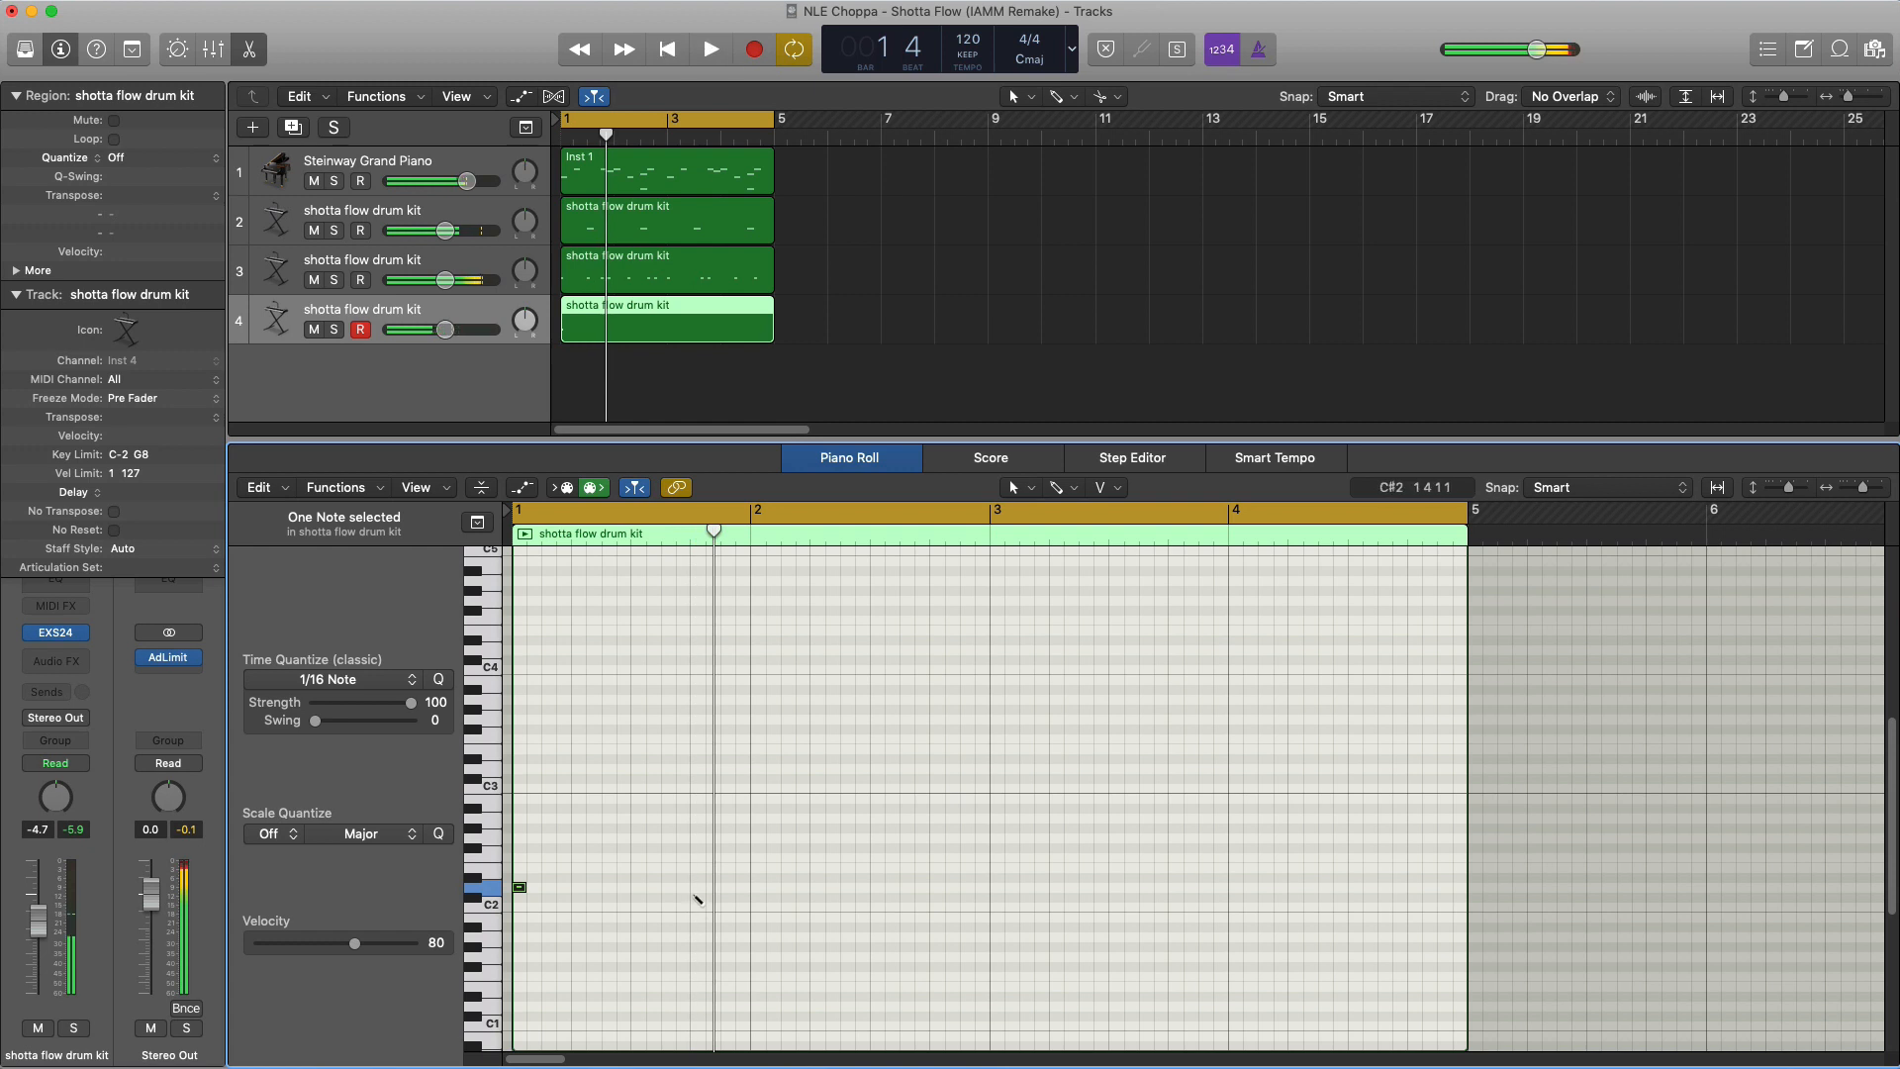
# Continue the bass pattern with D2 on bar 1 beat 4, F2 on bar 2 beat 2 and A2 halfway through bar 2 beat 3
pyautogui.press('space')
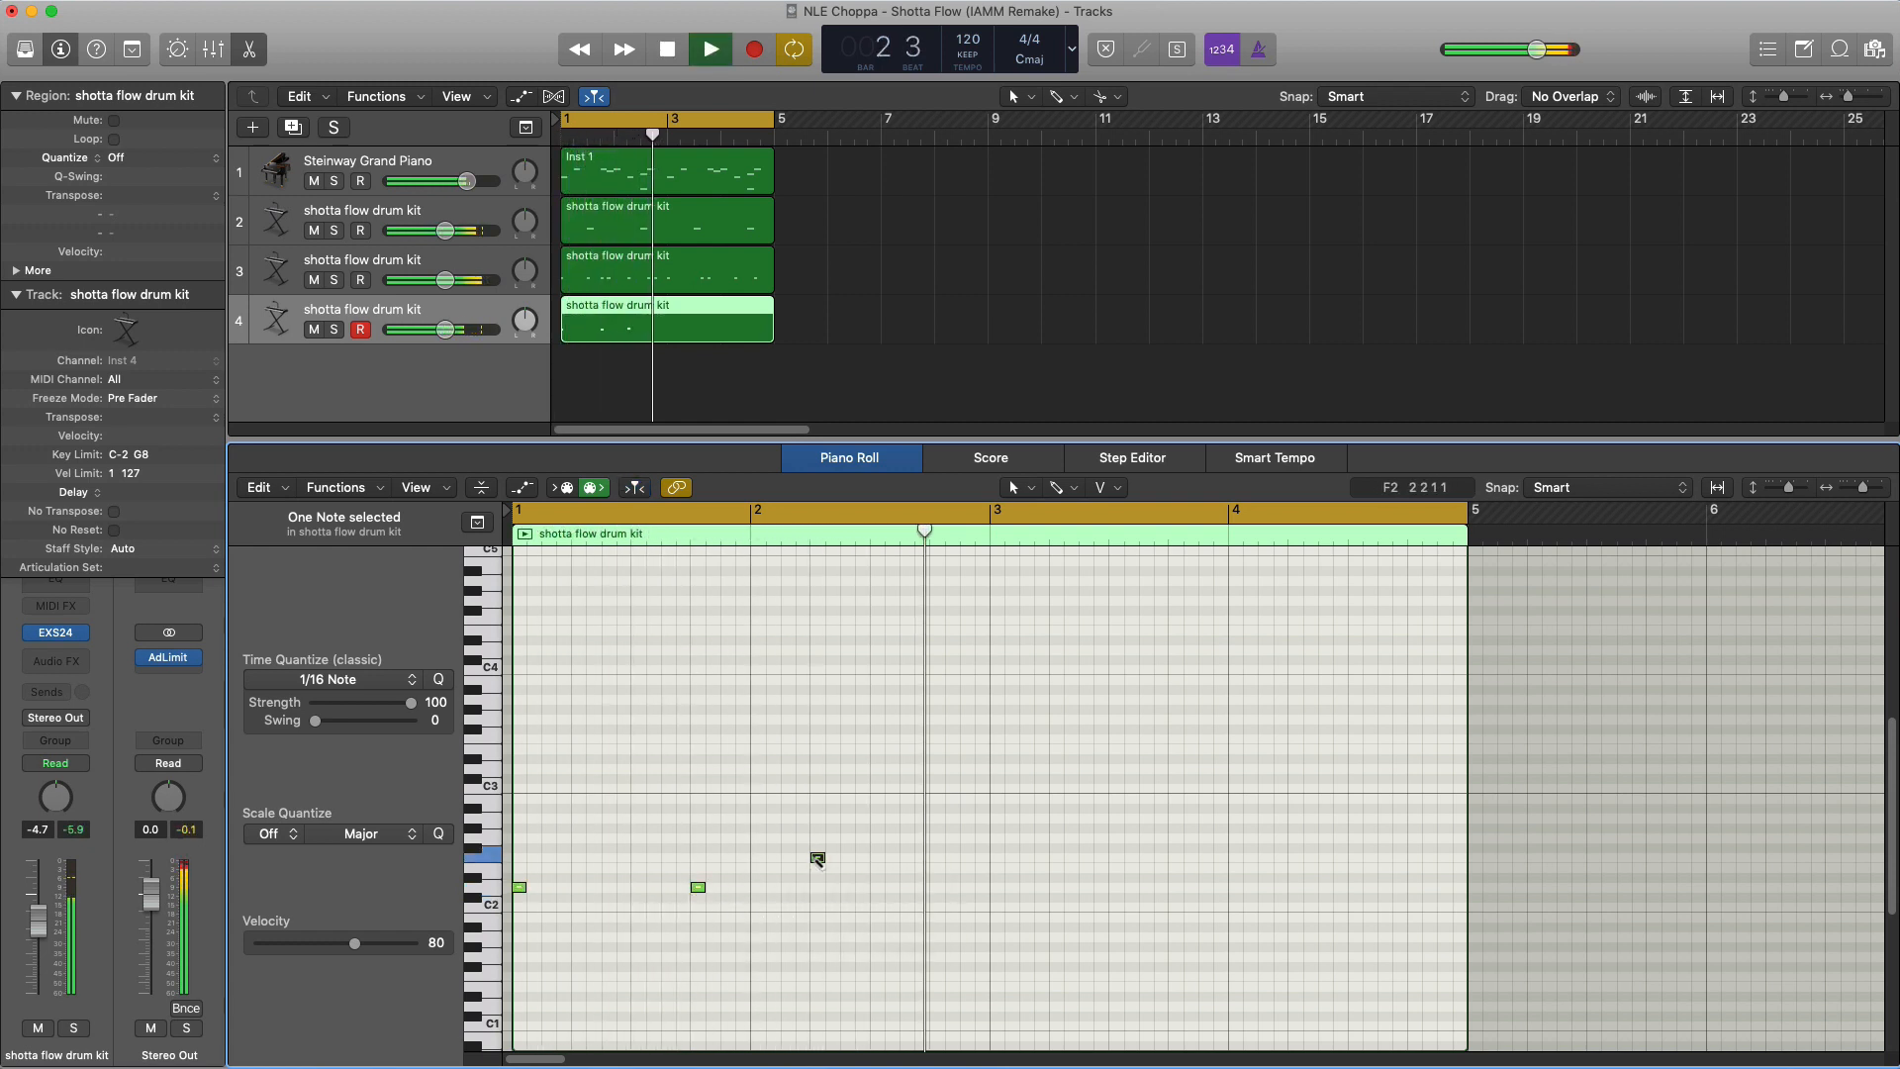
pyautogui.click(817, 857)
pyautogui.press('space')
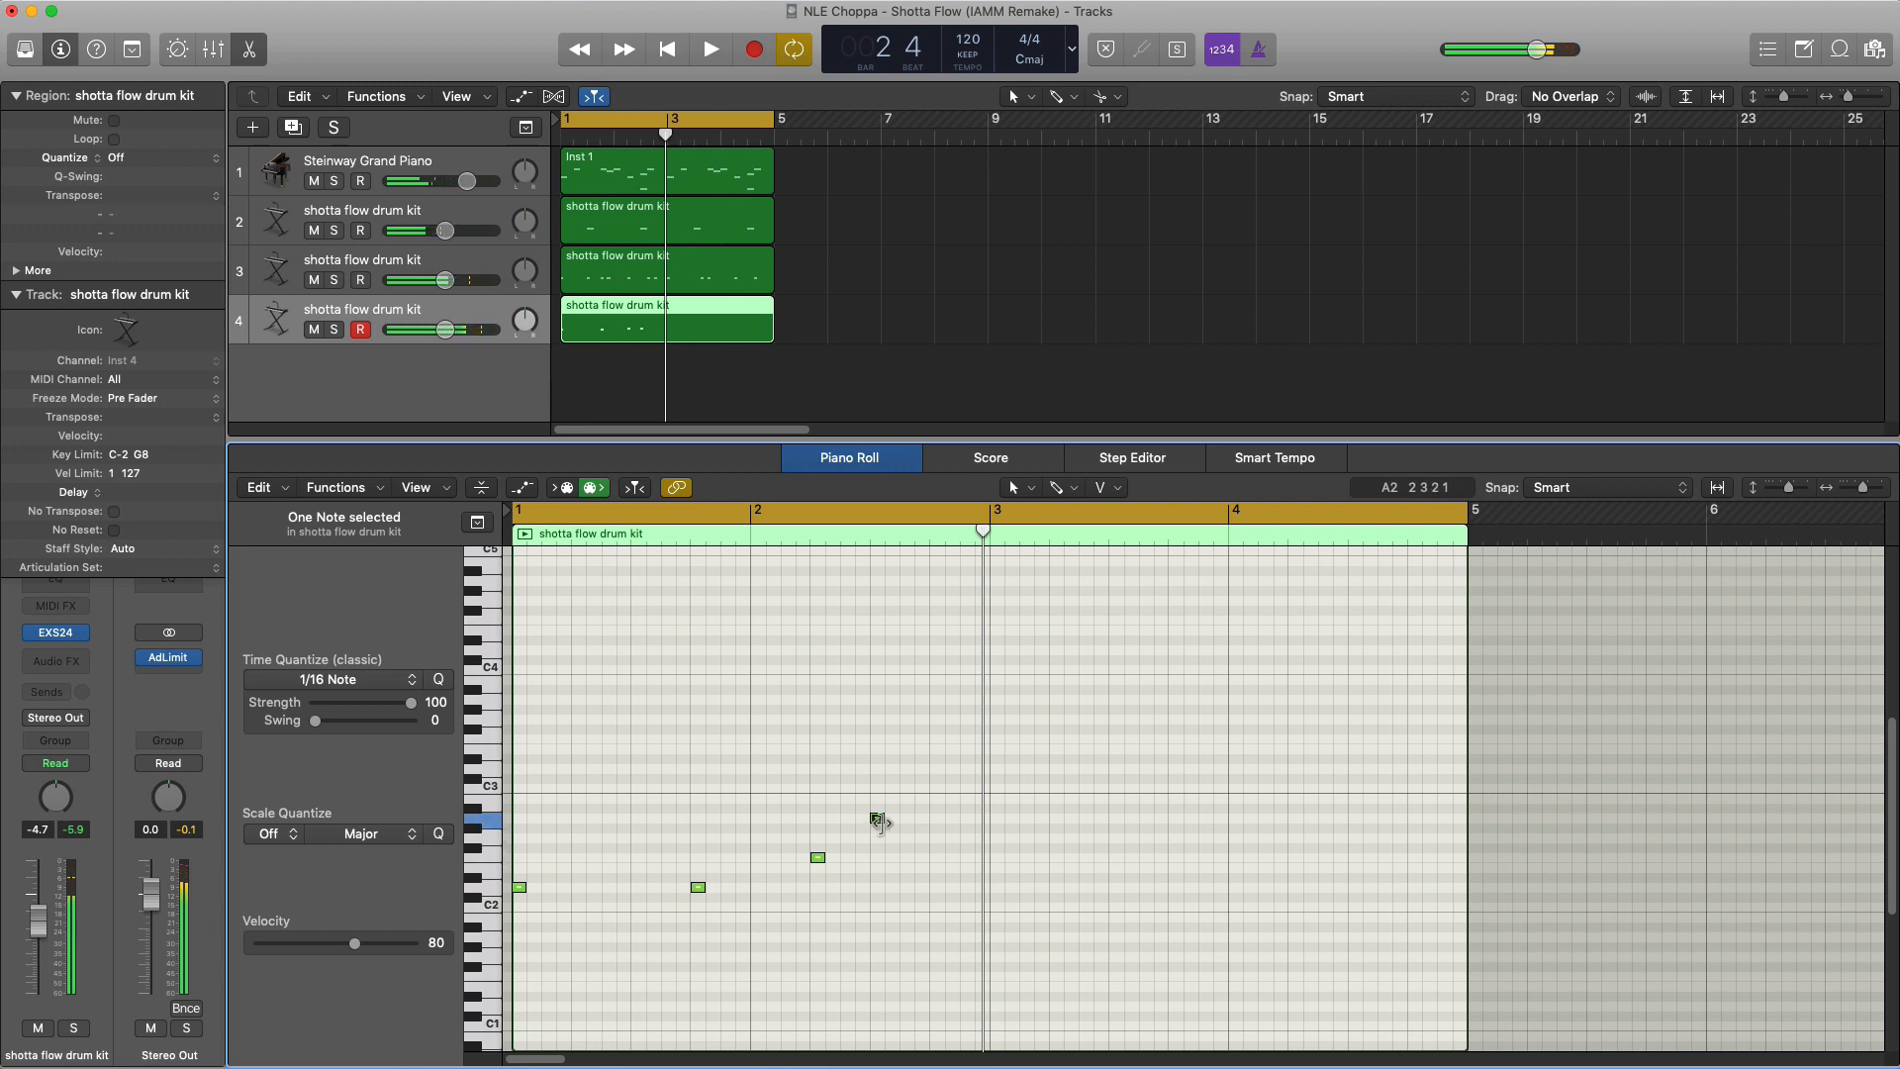
pyautogui.moveTo(877, 821); pyautogui.dragTo(907, 827)
pyautogui.press('space')
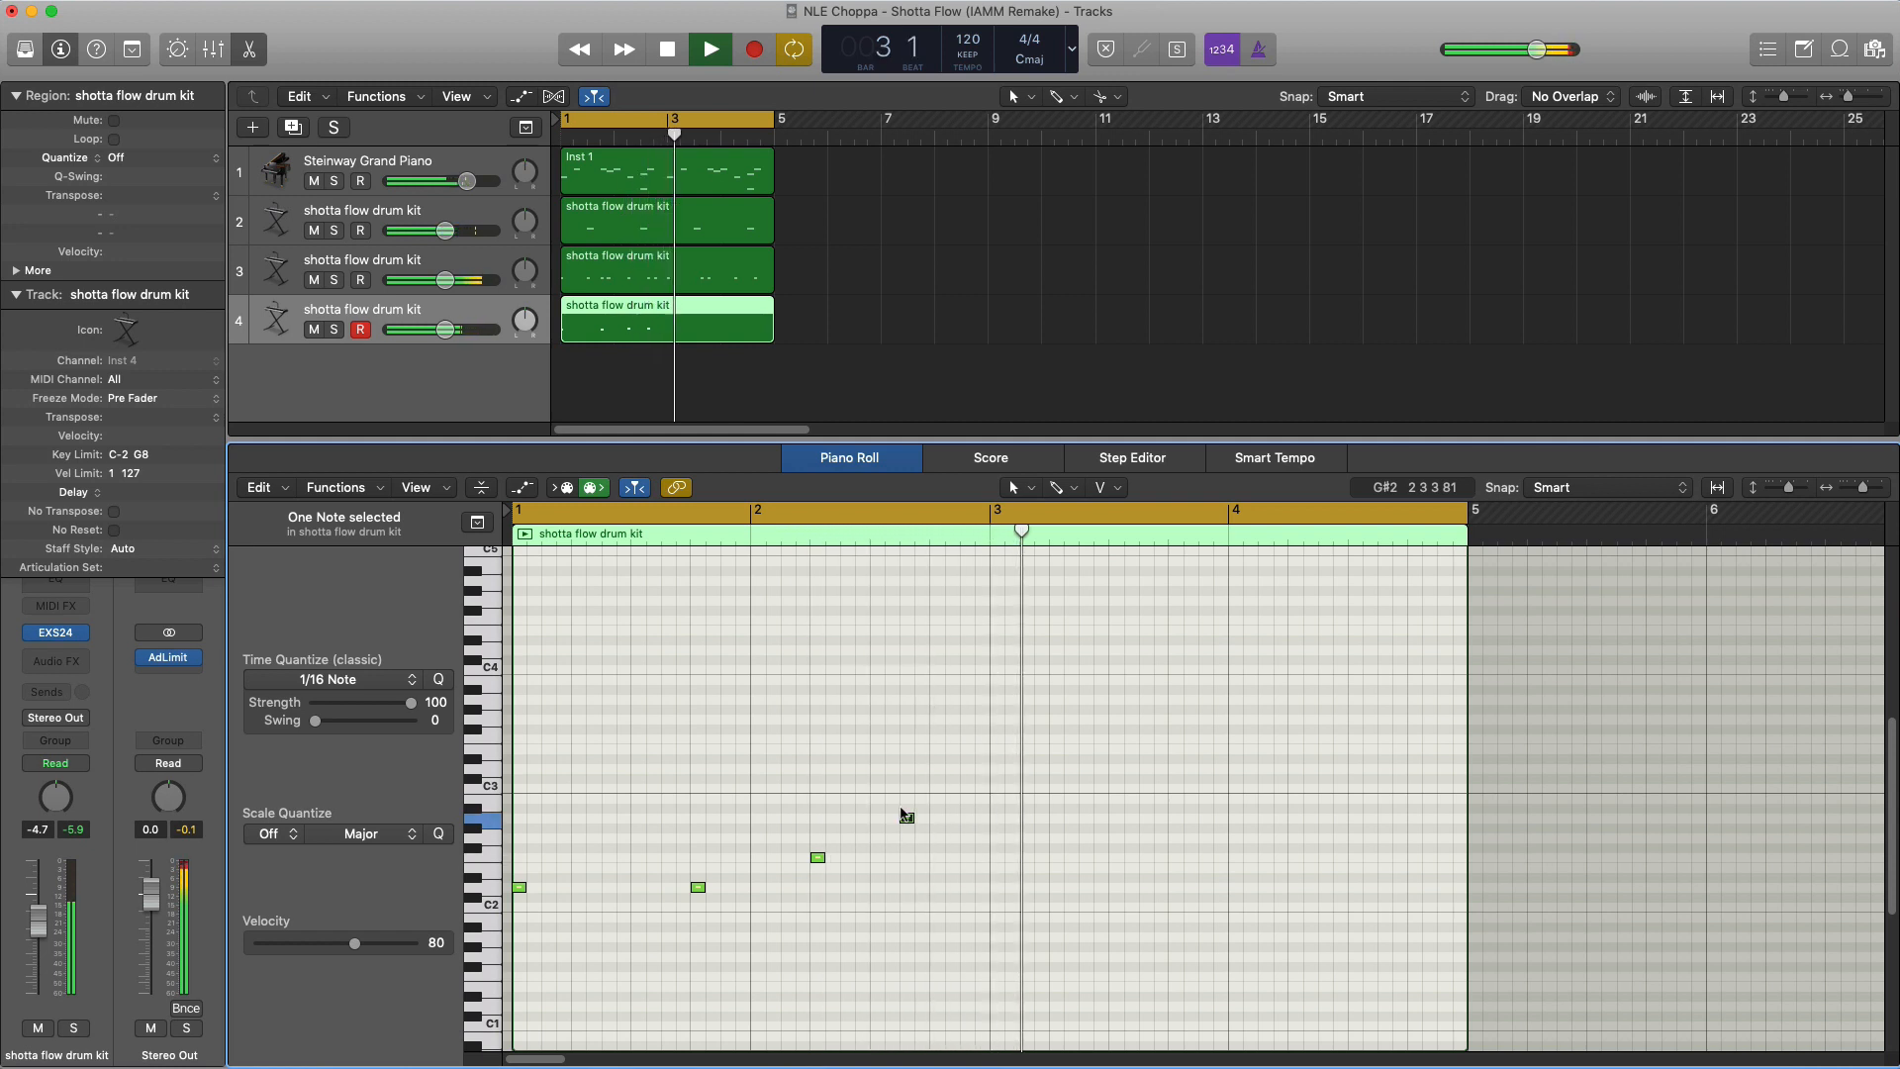
# Repeat the four notes of bars 1 and 2 across bars 3 and 4, and delete the repeated D2 on beat 4 of bar 3
pyautogui.press('space')
pyautogui.moveTo(1082, 951); pyautogui.dragTo(505, 782)
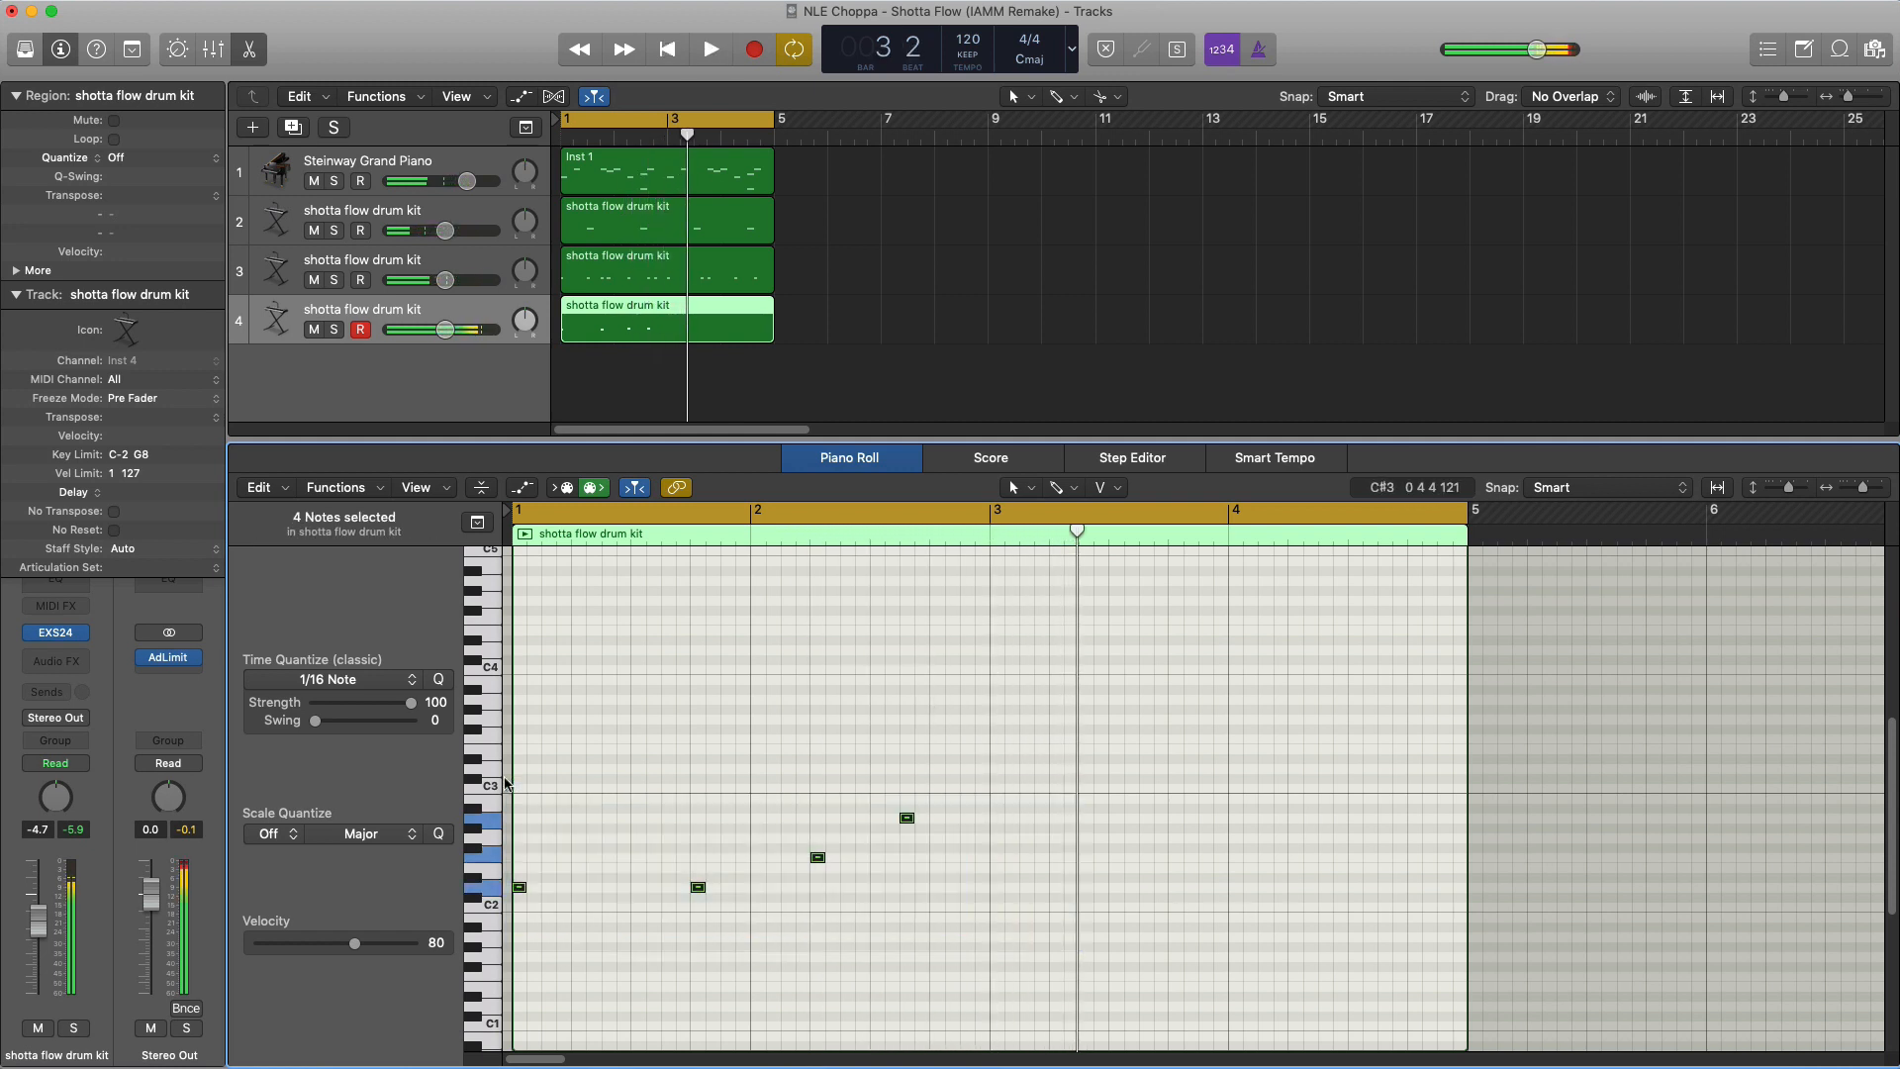
pyautogui.press('space')
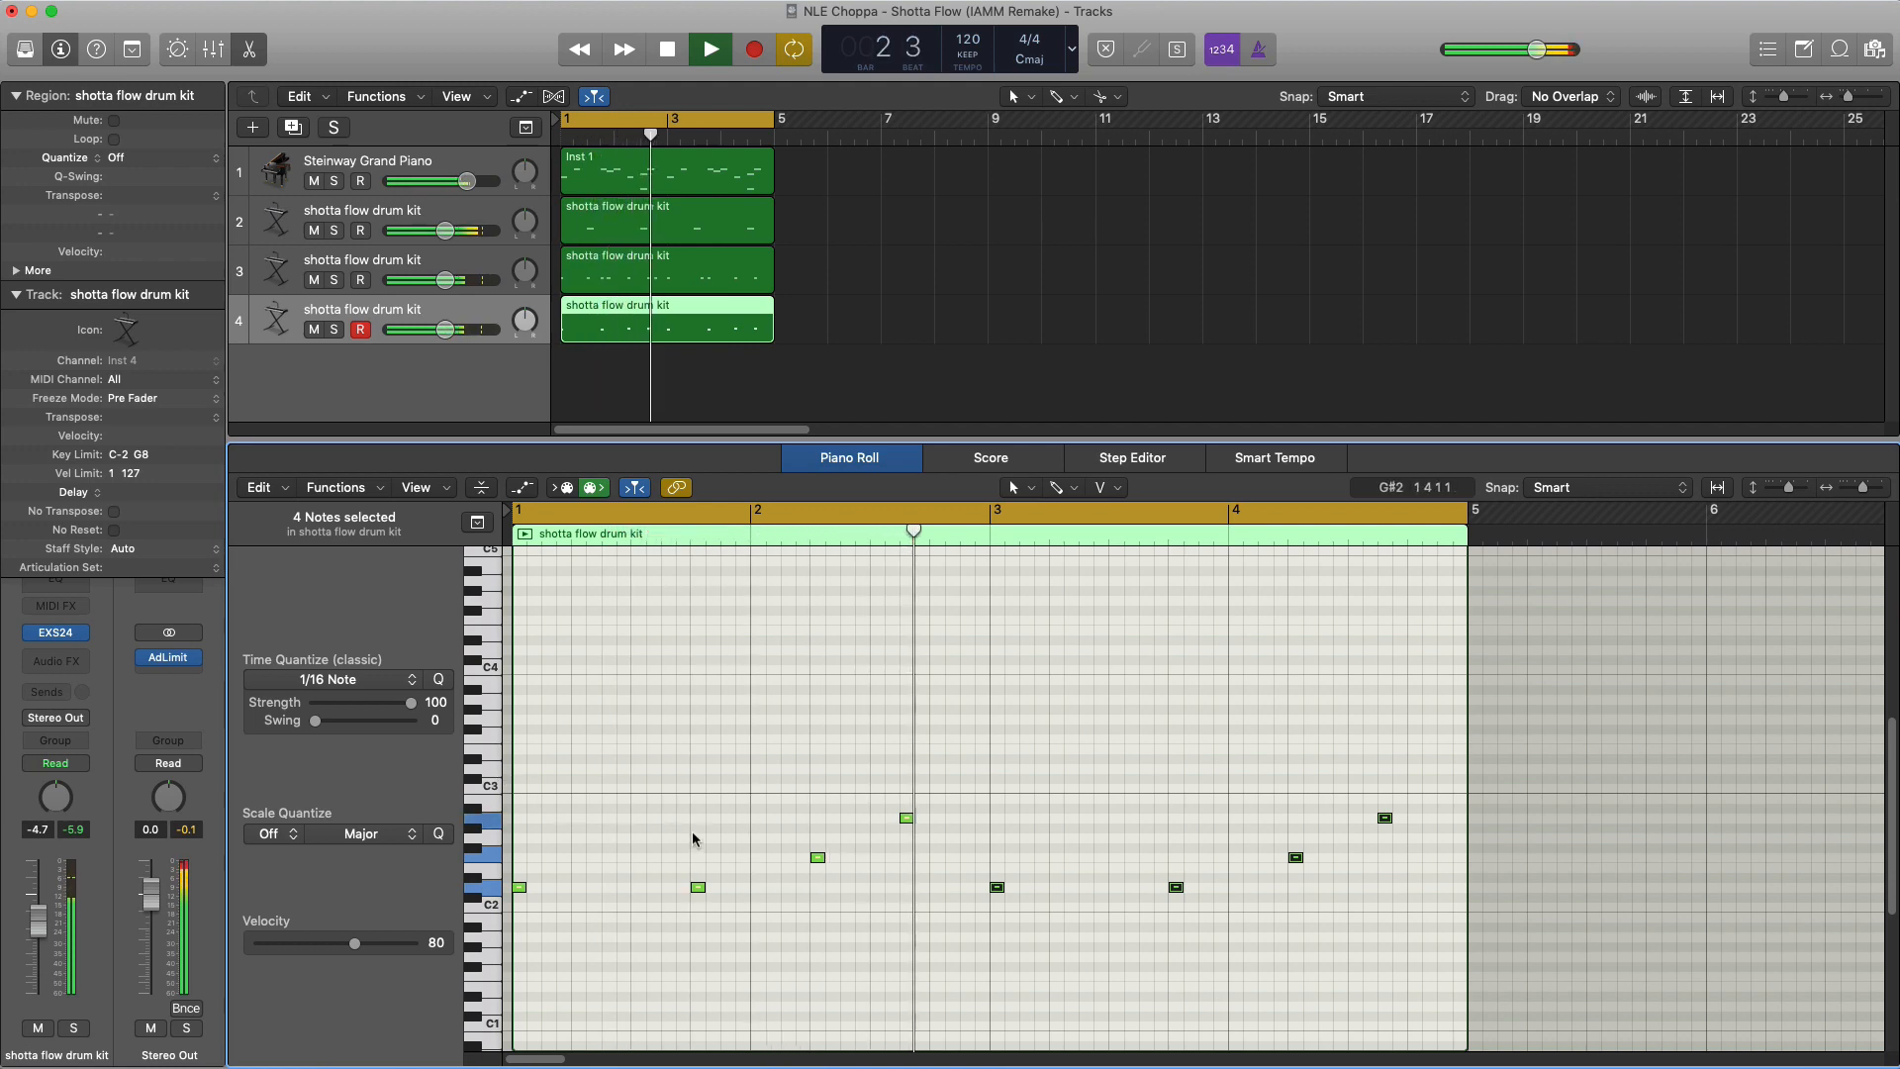
pyautogui.moveTo(1138, 851); pyautogui.dragTo(1199, 909)
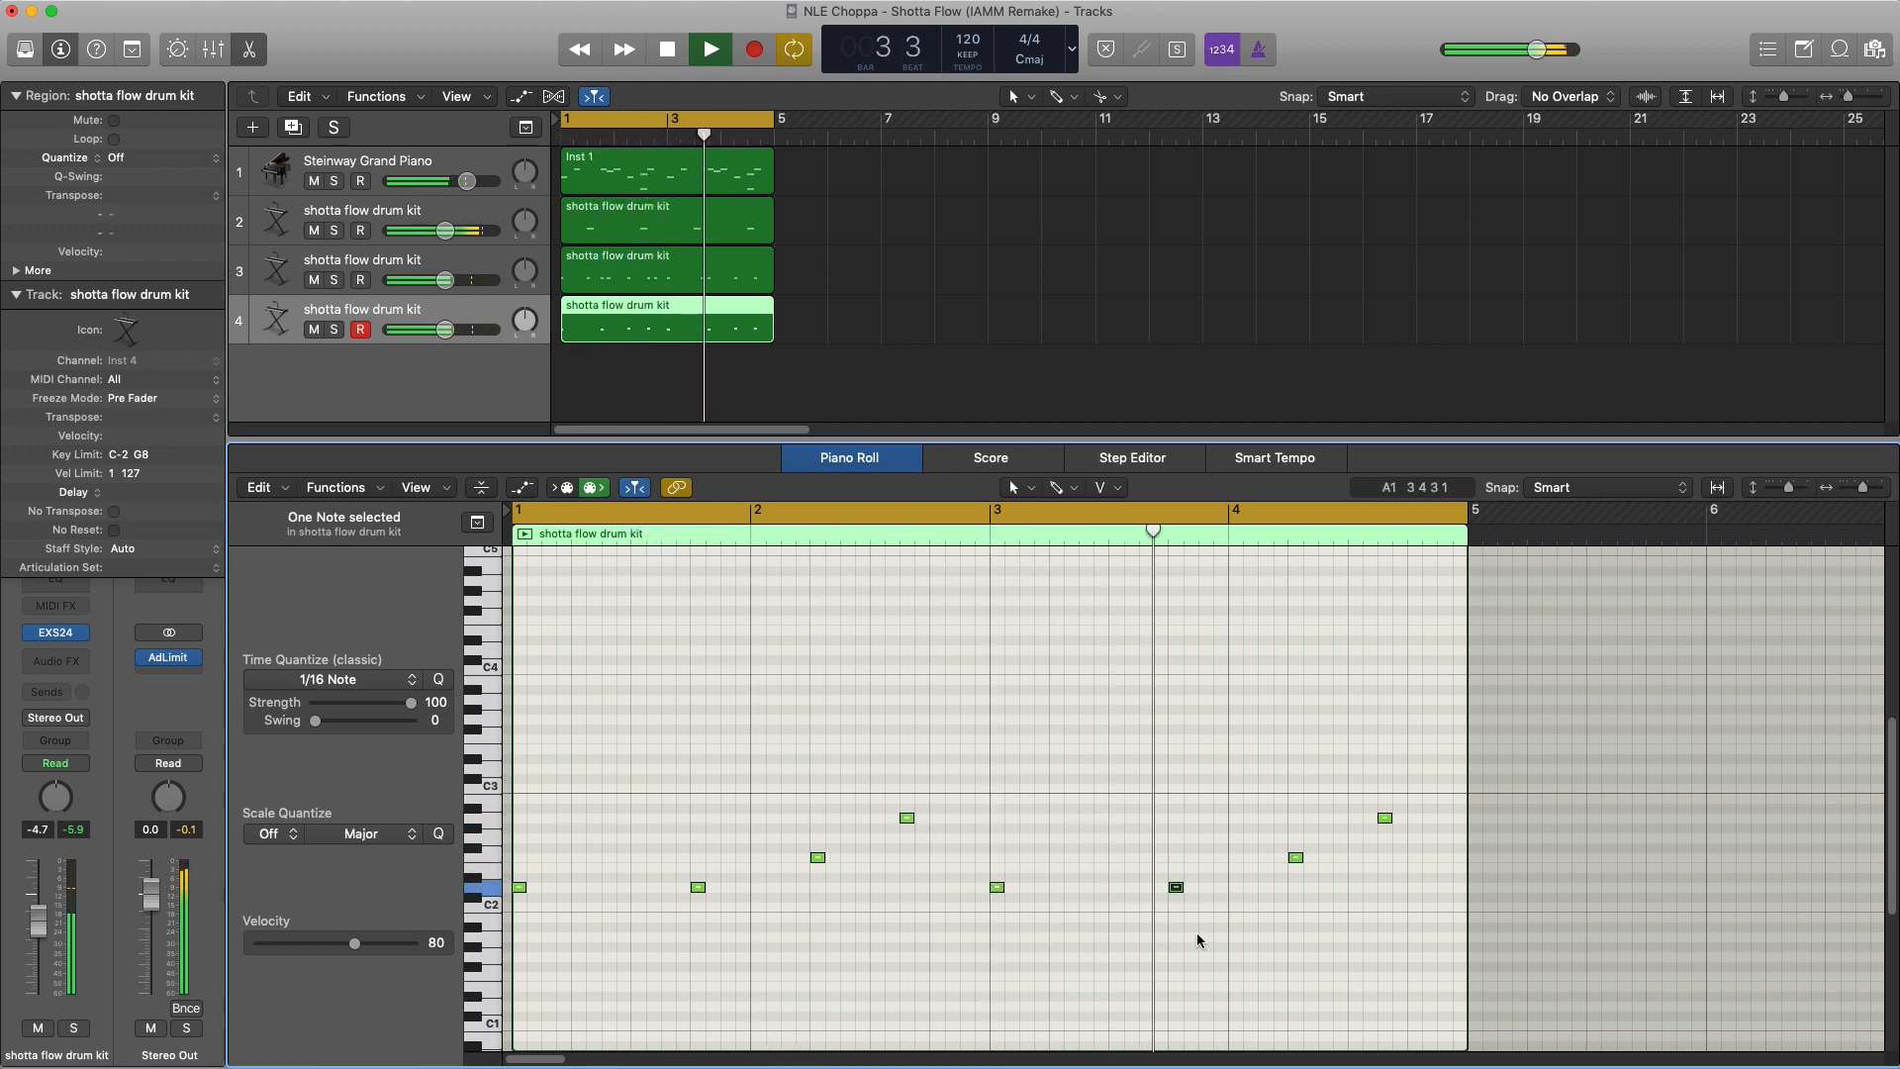
pyautogui.press('Delete')
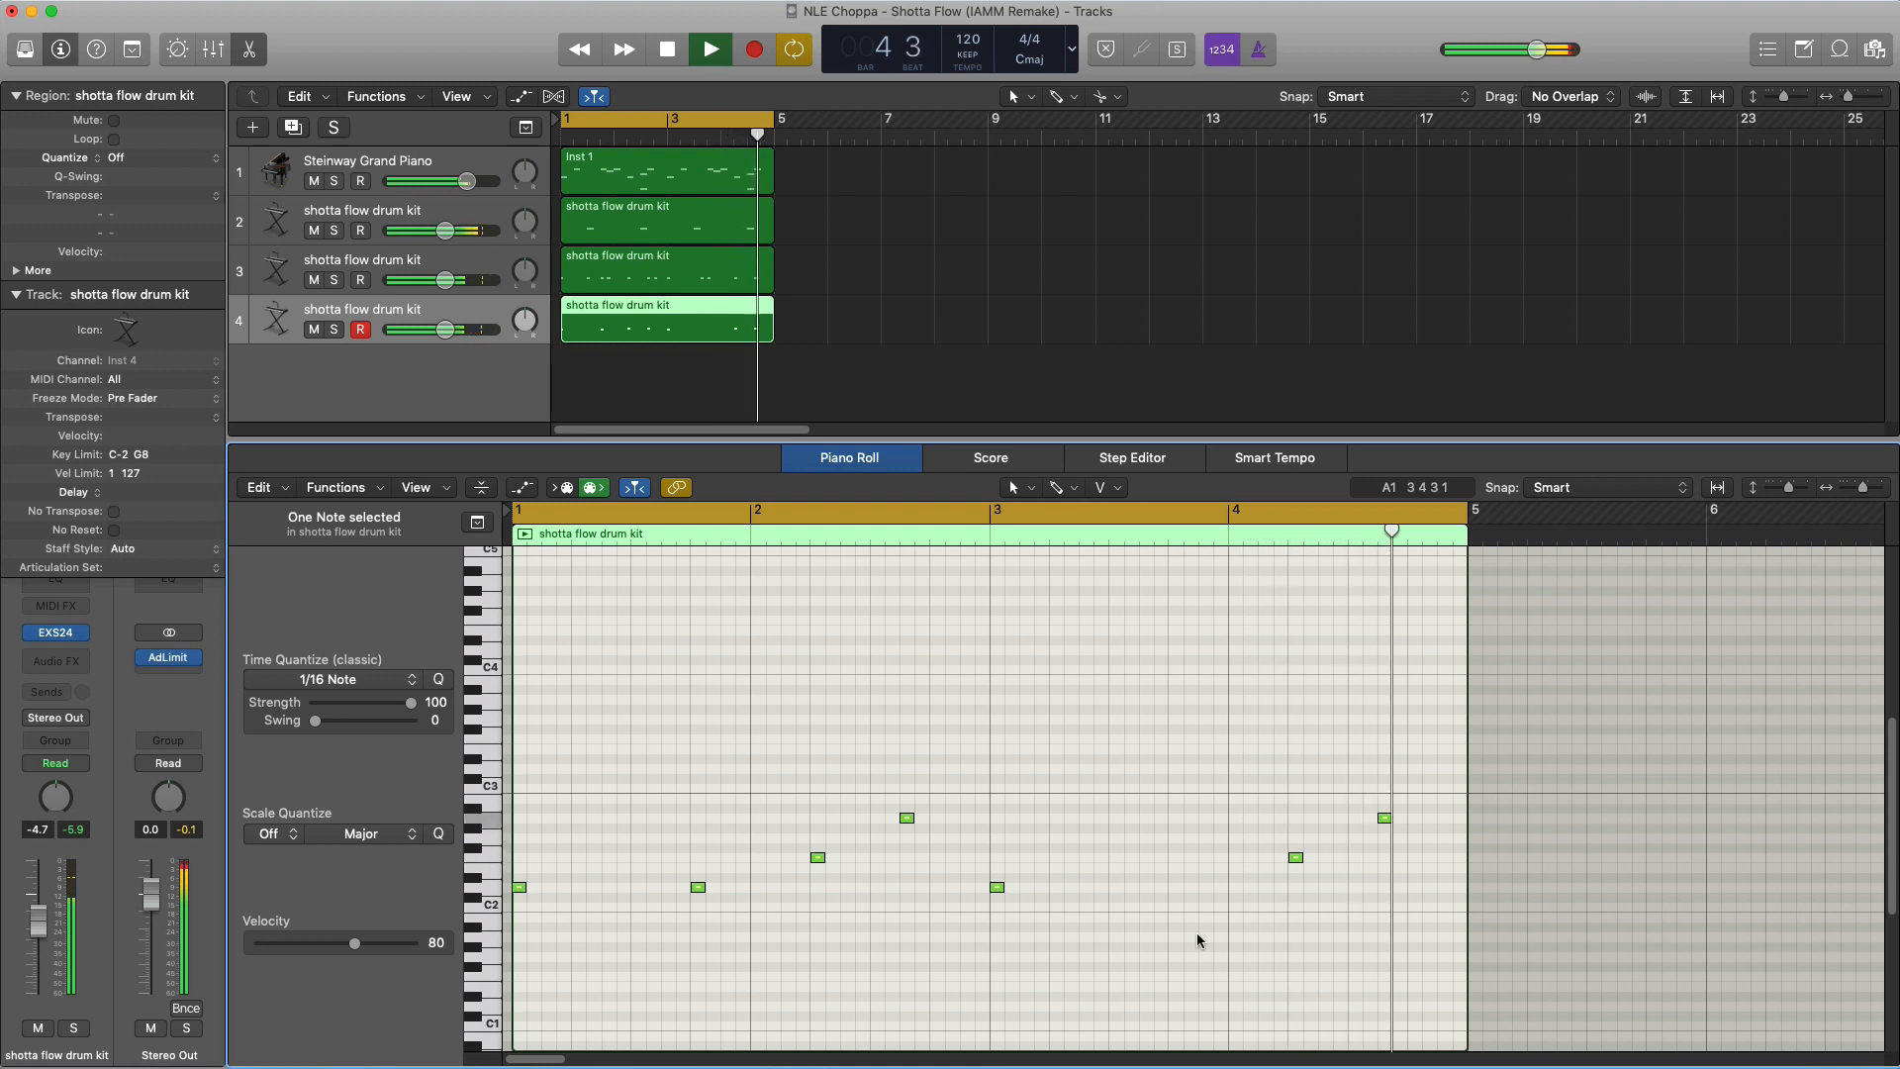
# Raise the last bass note in bar 4 from A2 to A#2 and set track 4's volume to -1.9 dB
pyautogui.click(1383, 818)
pyautogui.moveTo(1382, 817); pyautogui.dragTo(1381, 815)
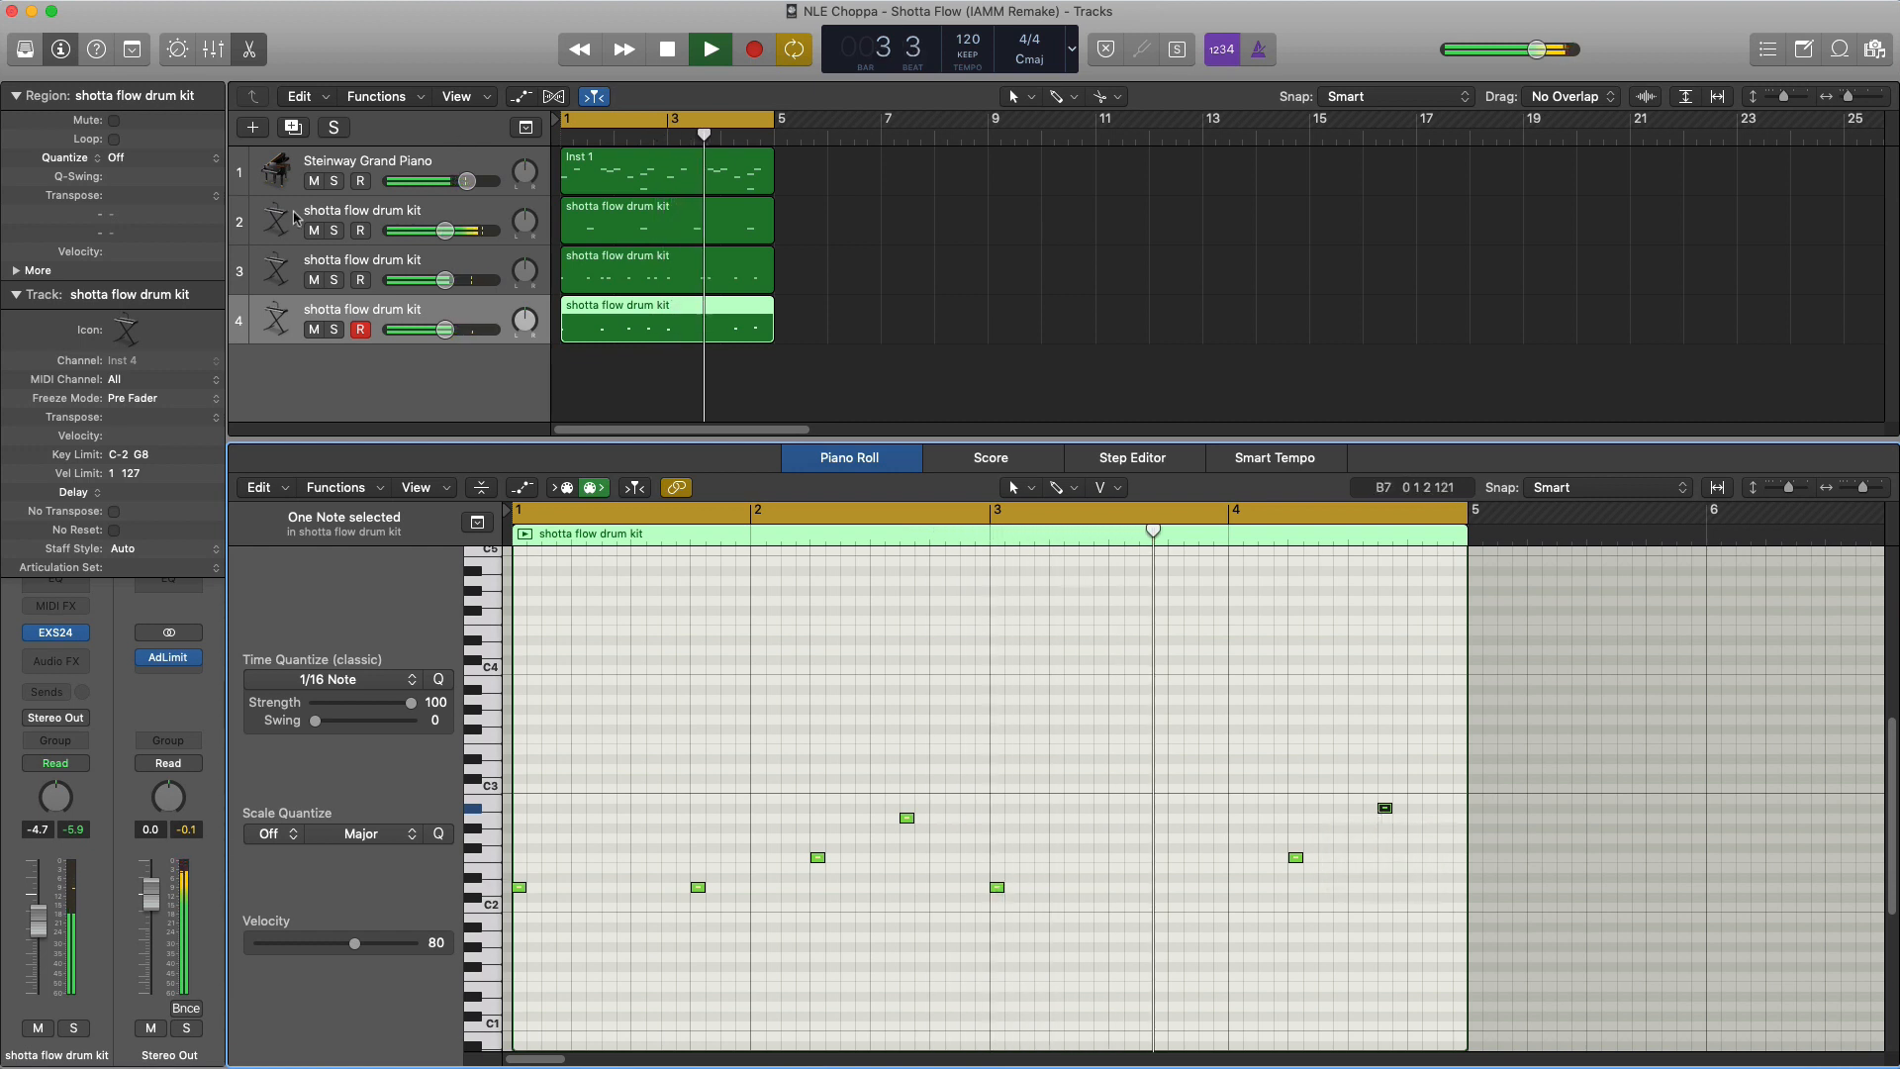
pyautogui.moveTo(446, 335); pyautogui.dragTo(450, 334)
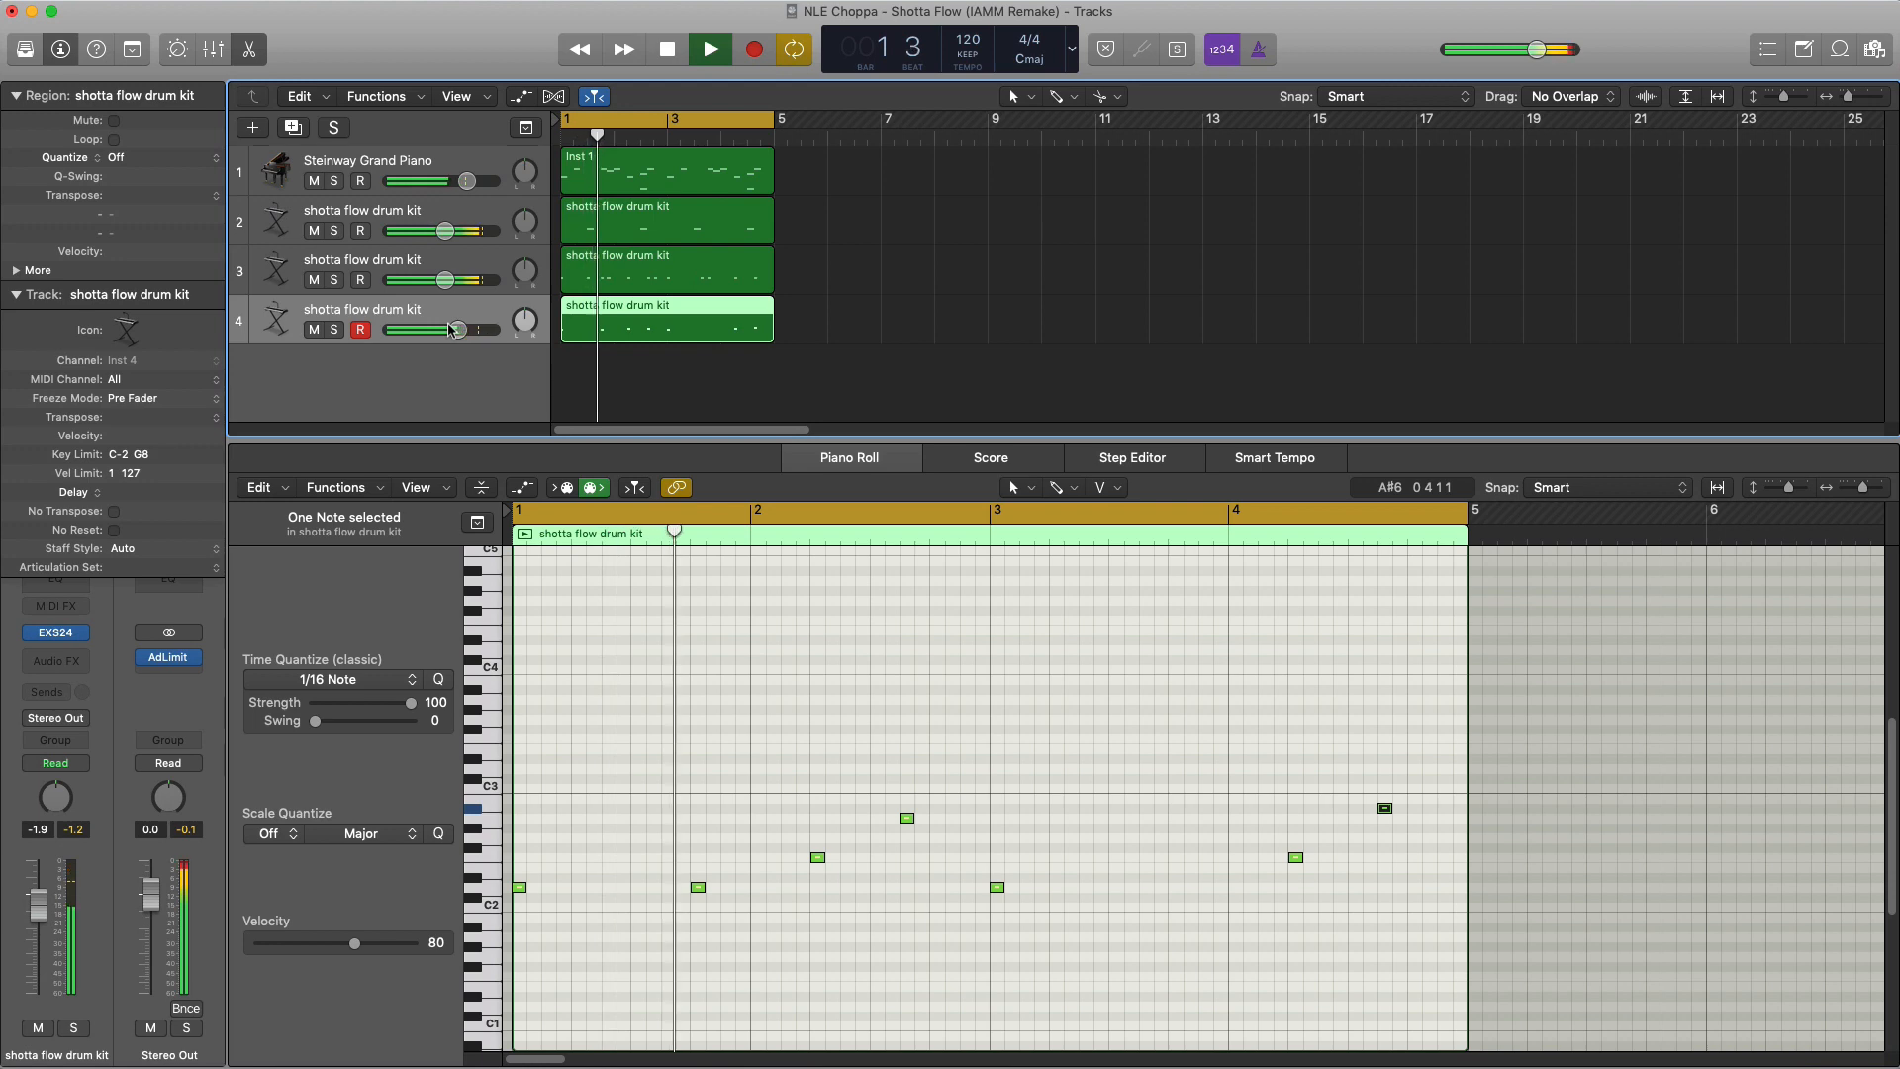
pyautogui.press('space')
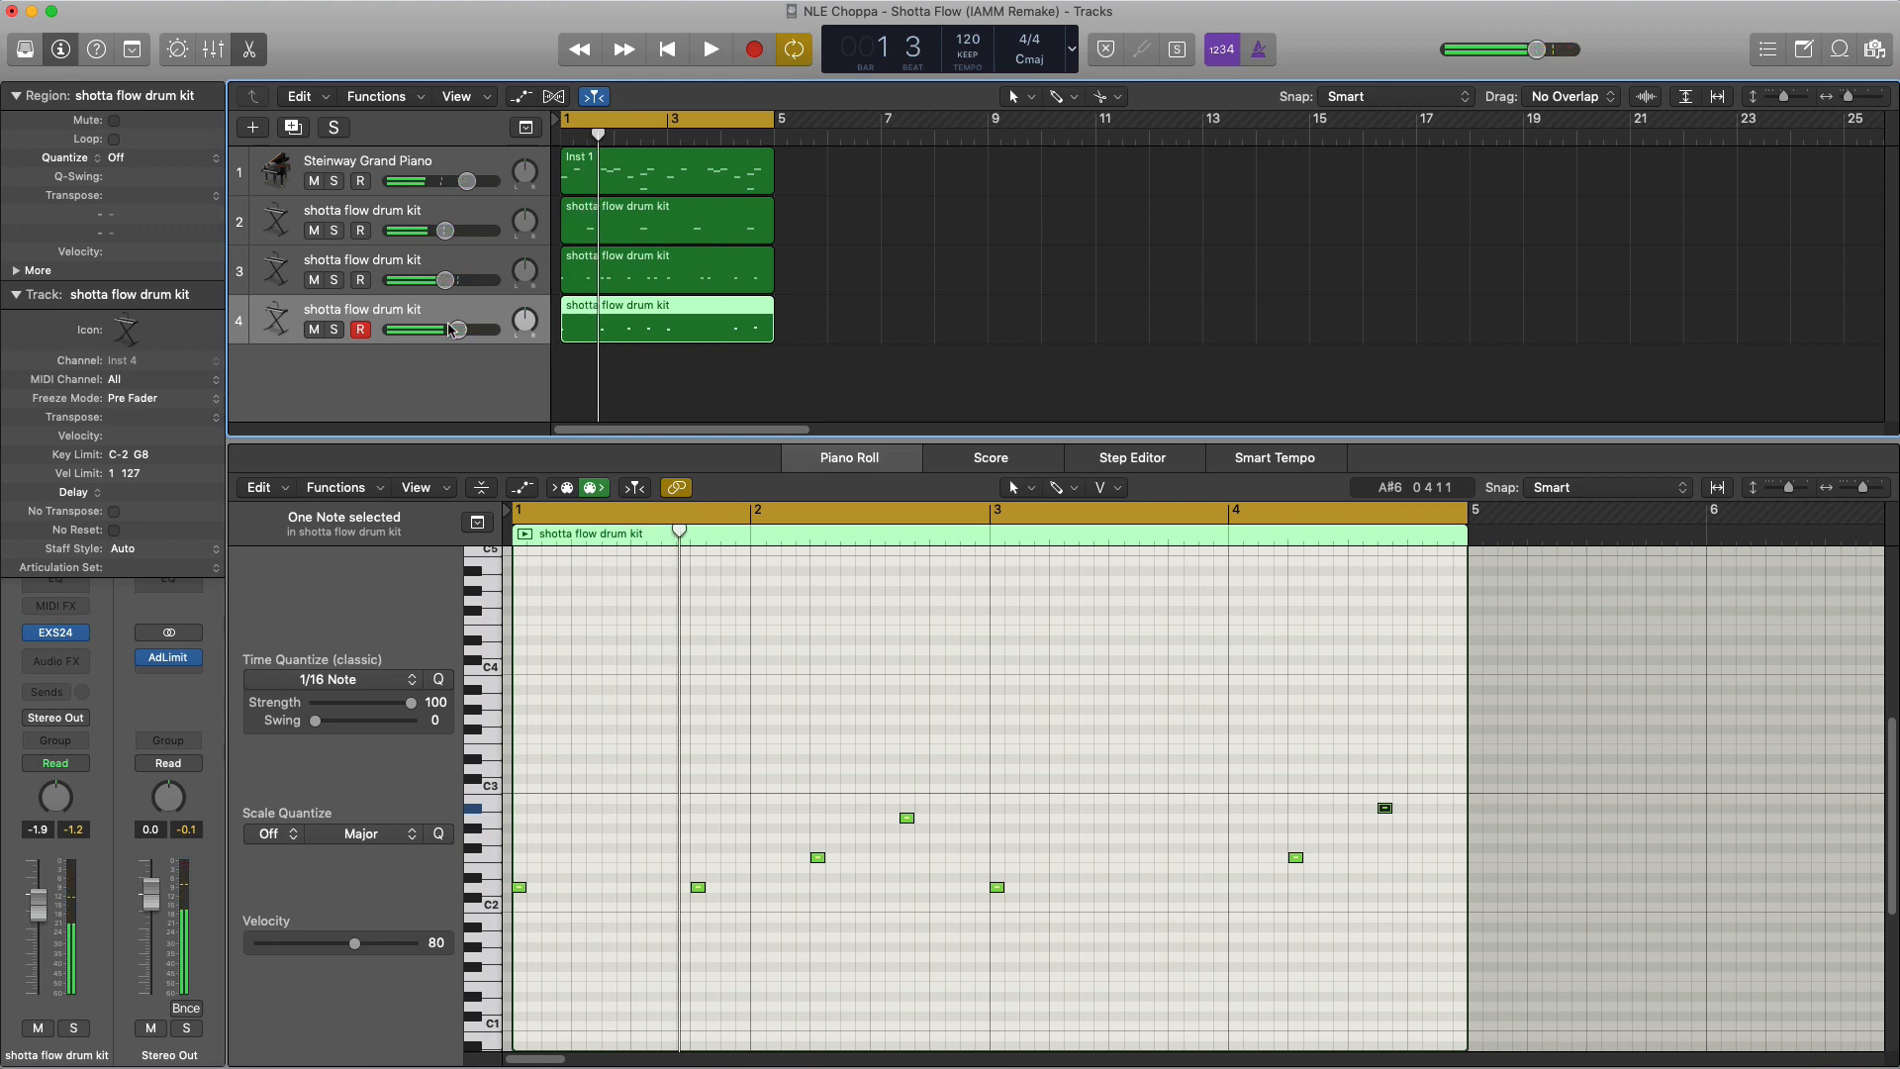
# Repeat all four tracks' regions from bars 1–4 over bars 5–8 and set the cycle range to bars 5–8
pyautogui.moveTo(918, 373); pyautogui.dragTo(648, 193)
pyautogui.press('super+r')
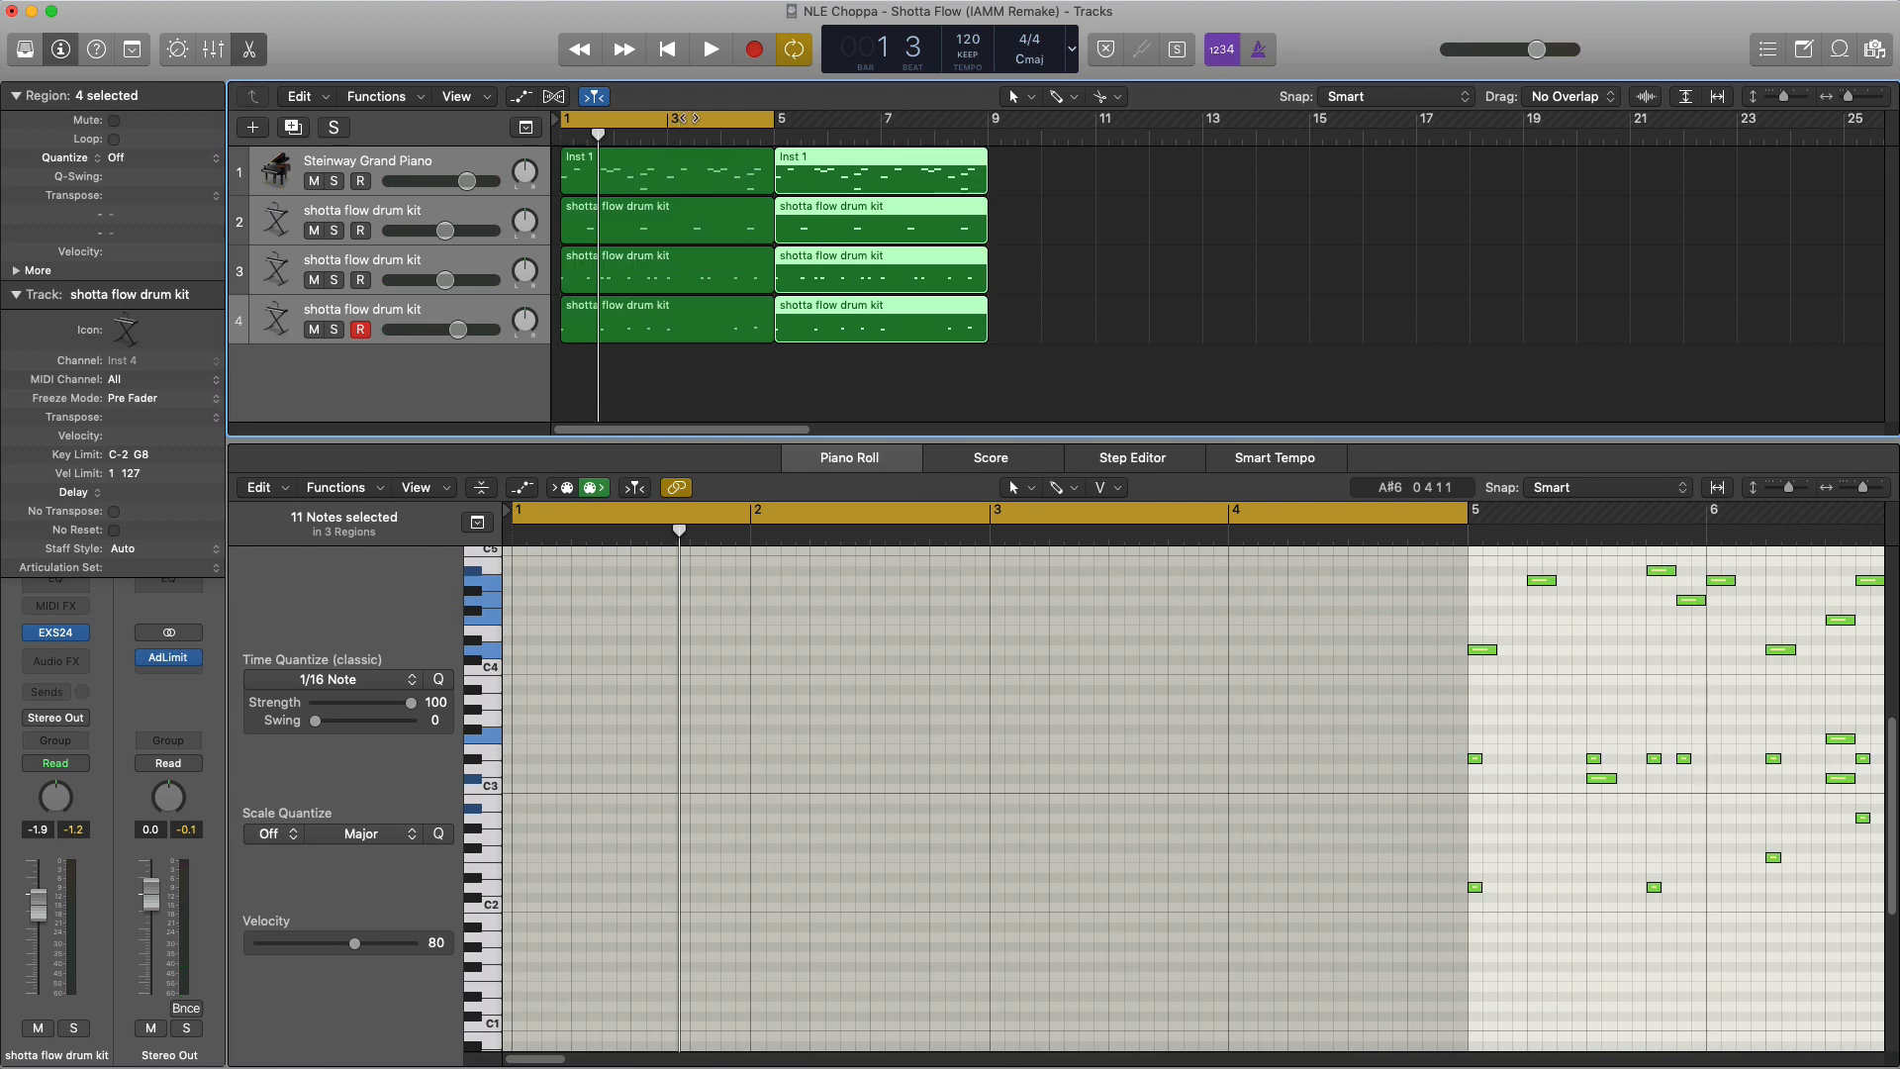
pyautogui.click(756, 130)
pyautogui.moveTo(782, 130); pyautogui.dragTo(987, 130)
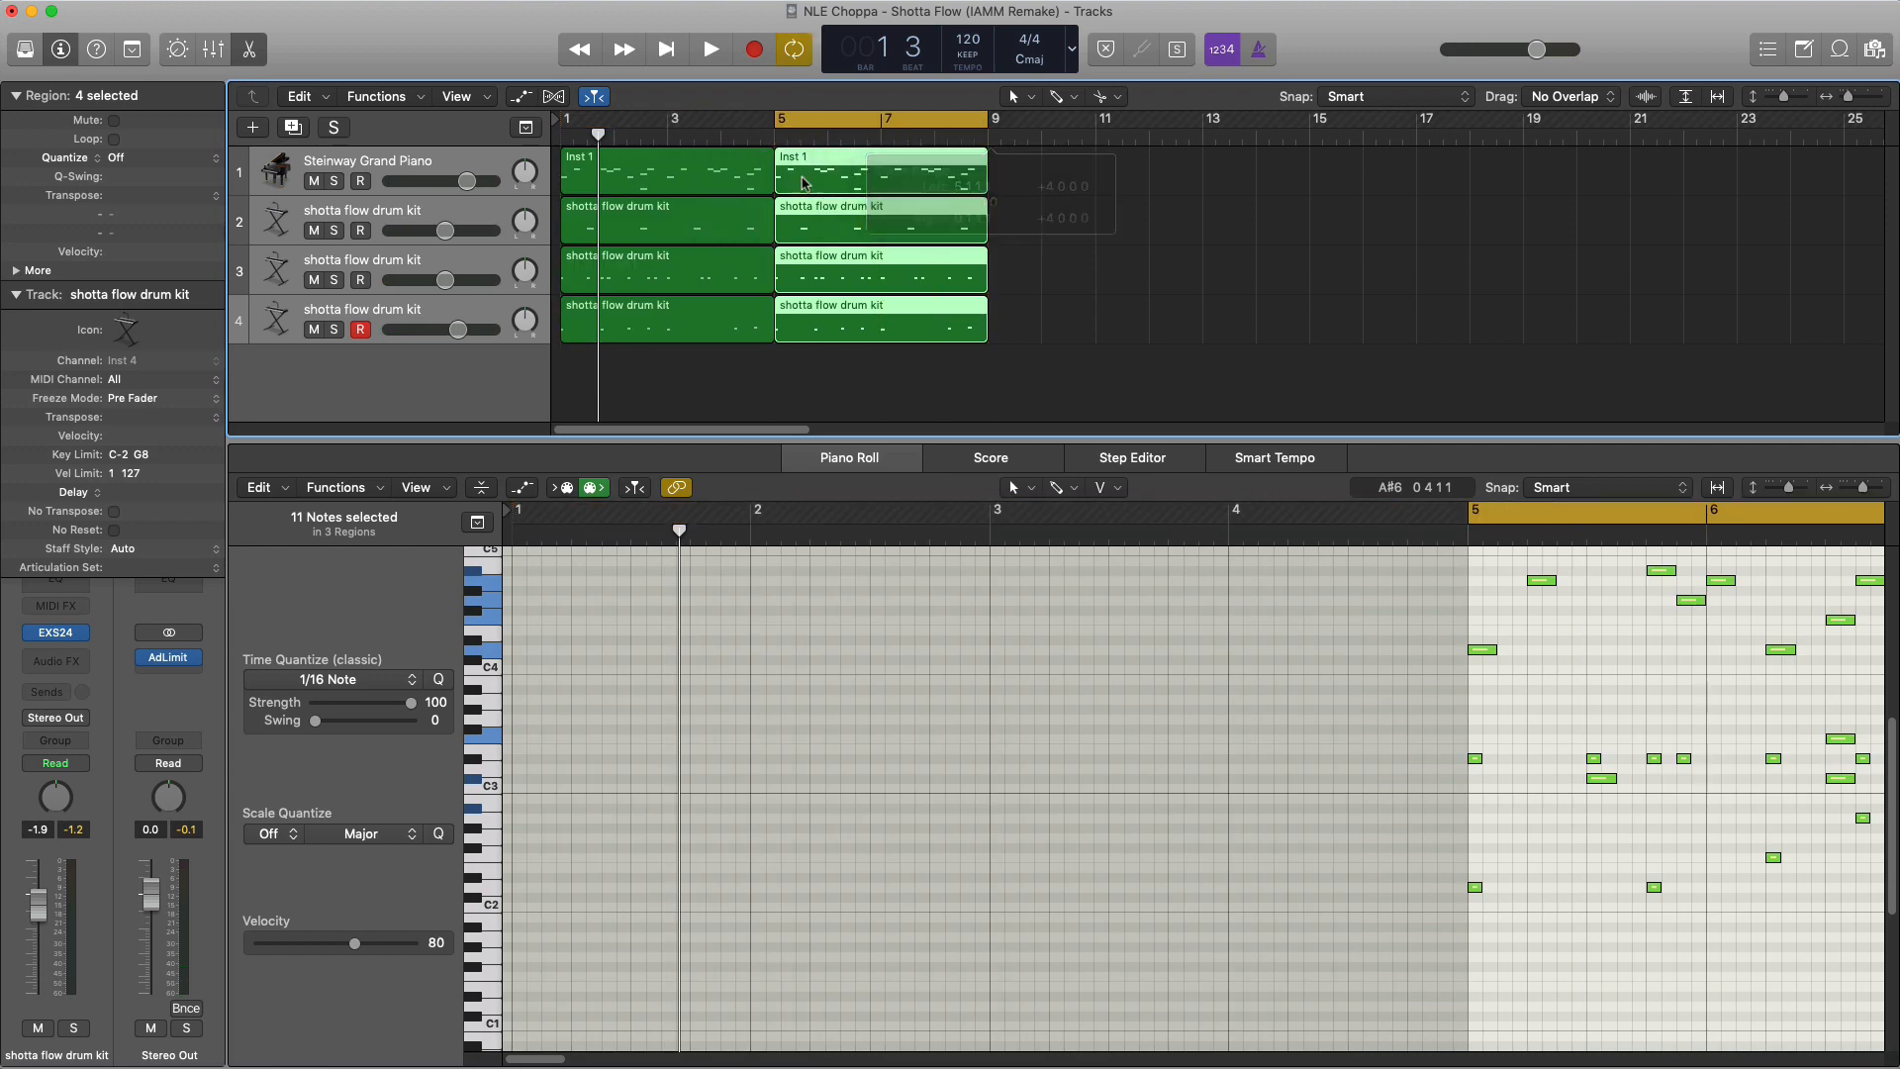
# Delete the bar 6 note in track 2's second drum kit region and listen to the result
pyautogui.click(881, 232)
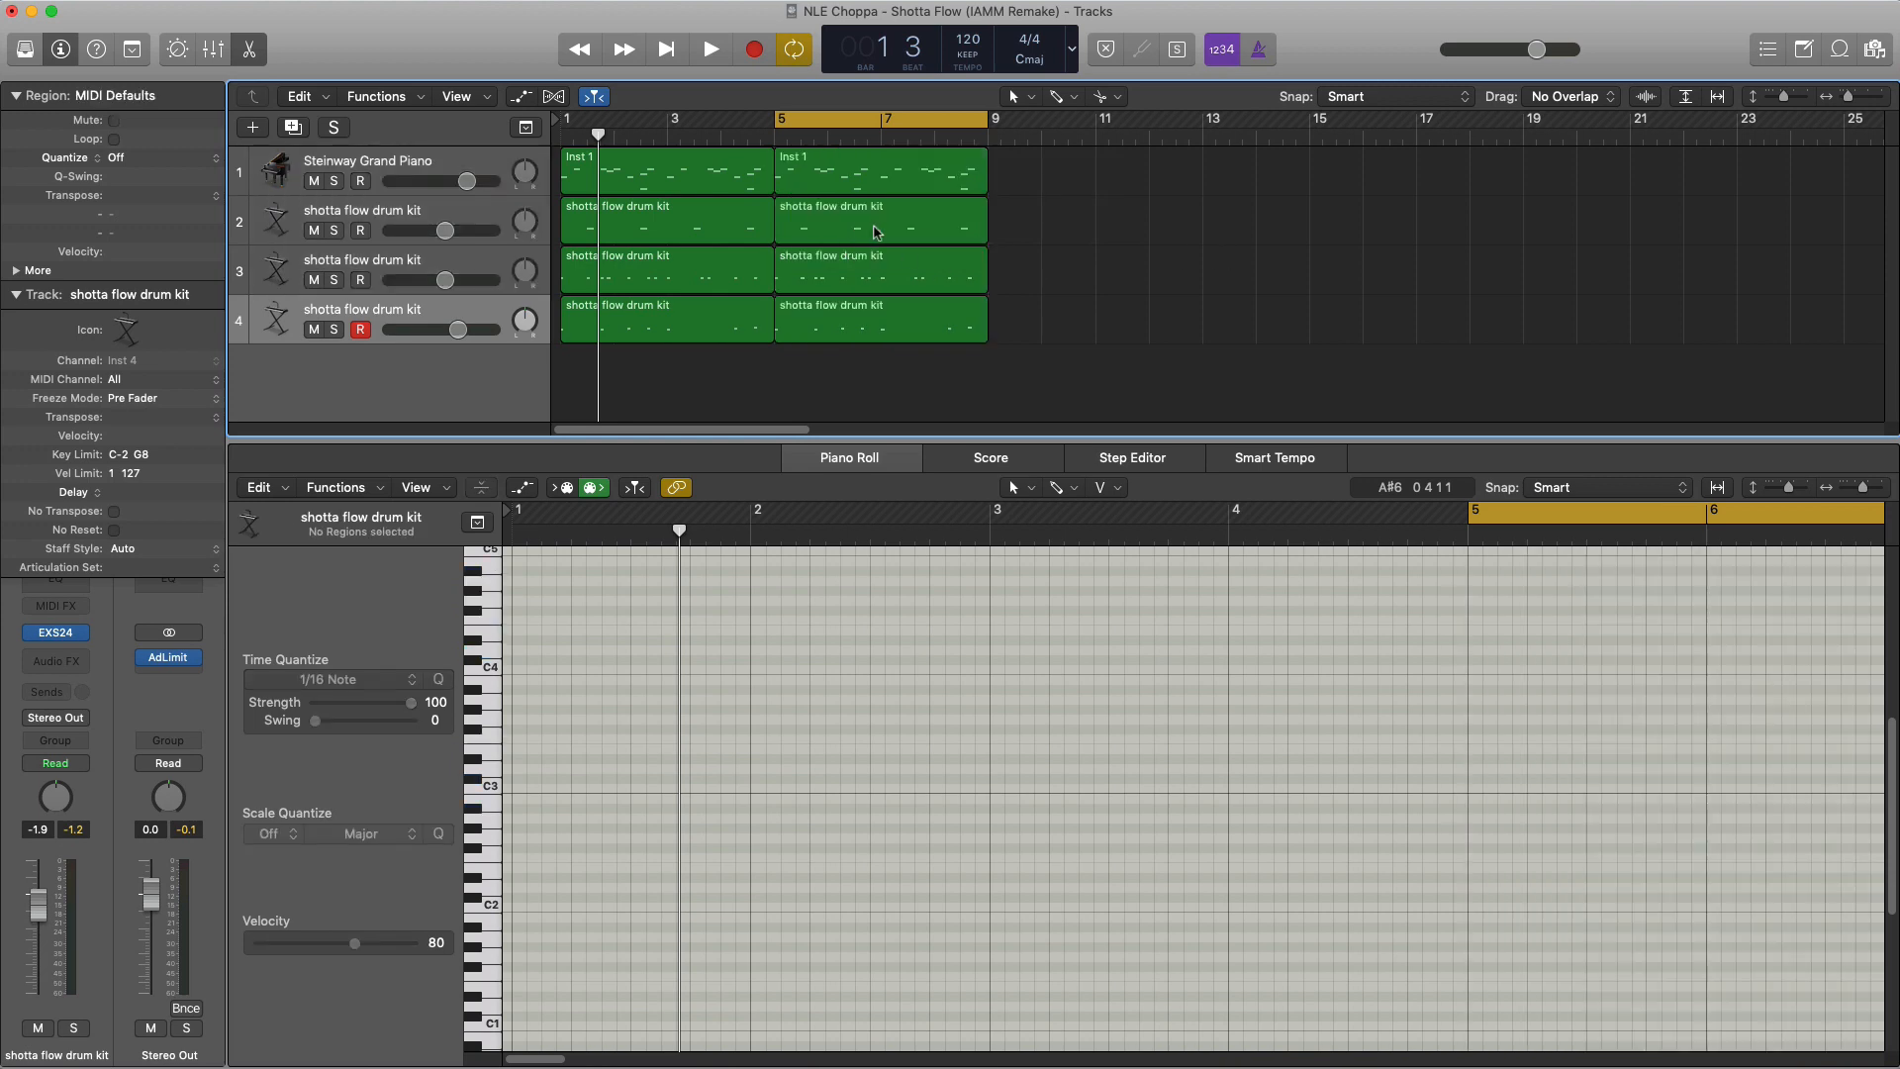
pyautogui.hscroll(-6, 890, 905)
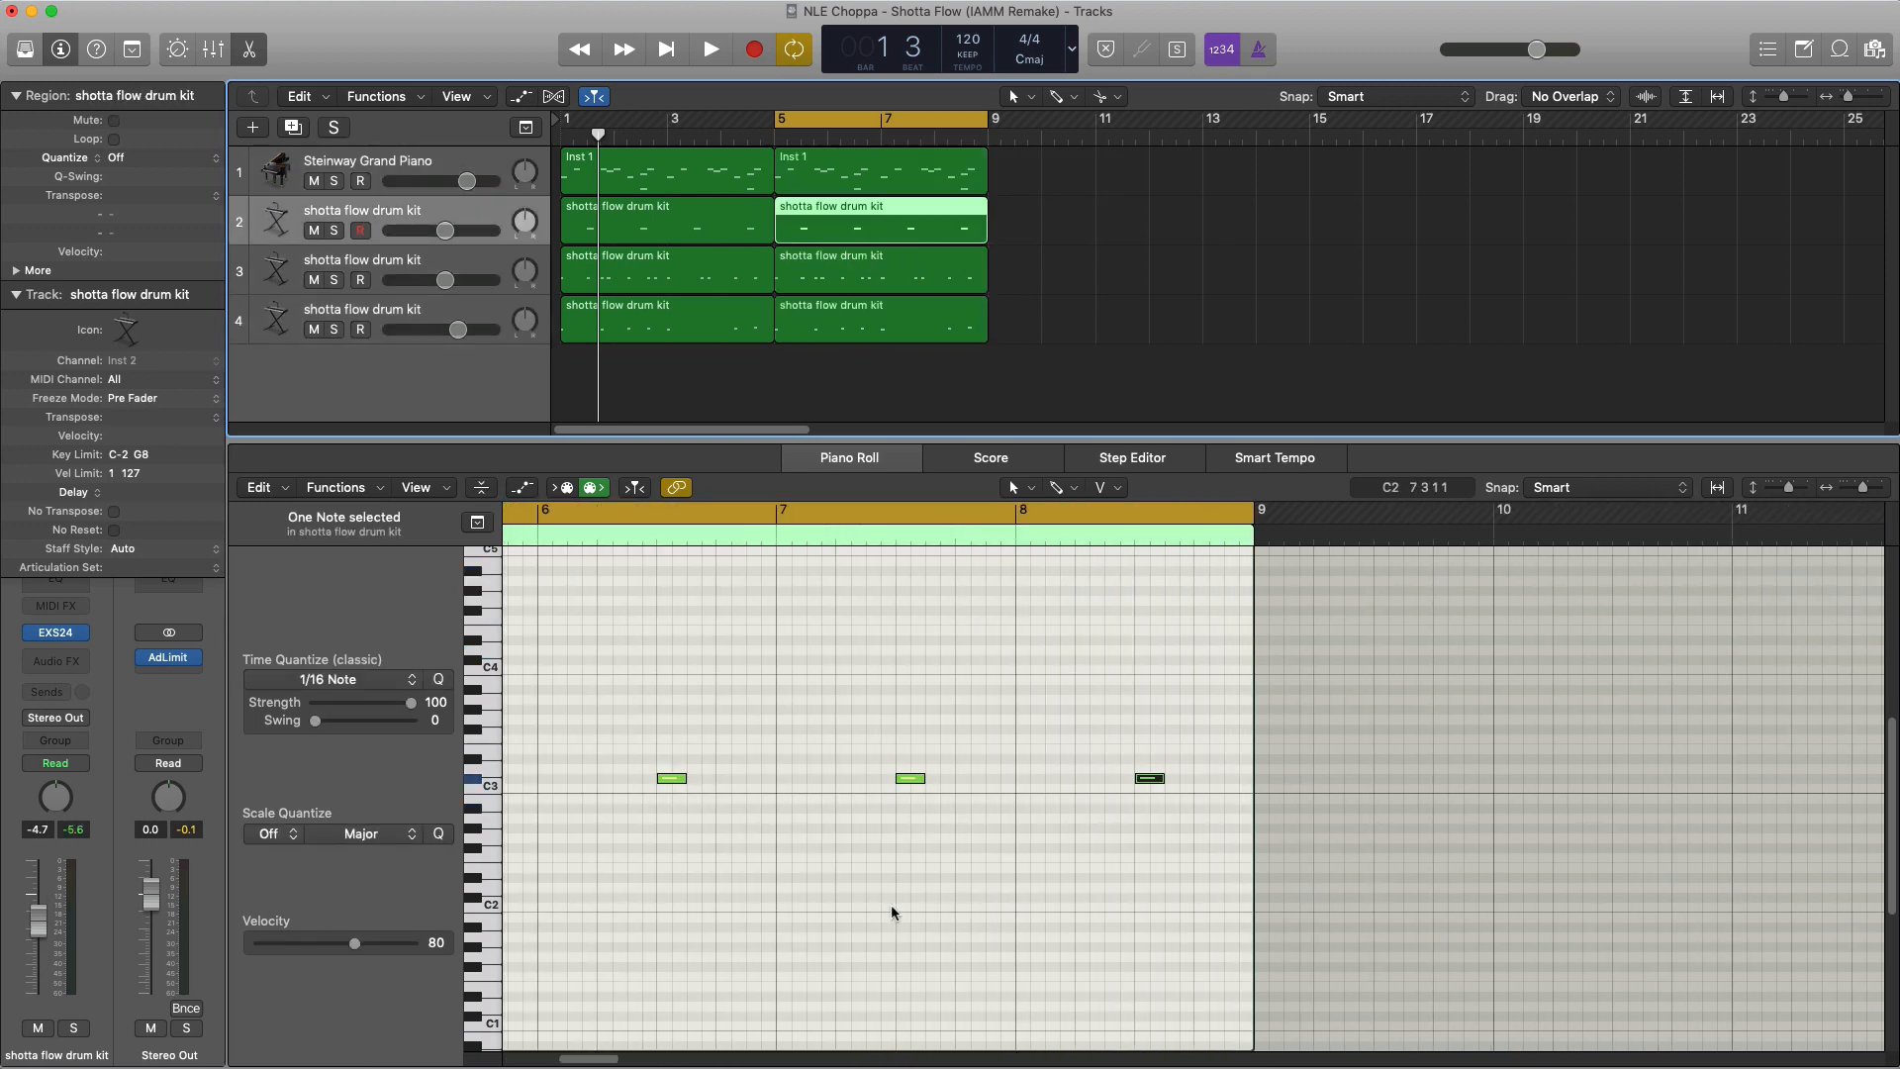
pyautogui.scroll(-1, 893, 908)
pyautogui.scroll(-1, 893, 909)
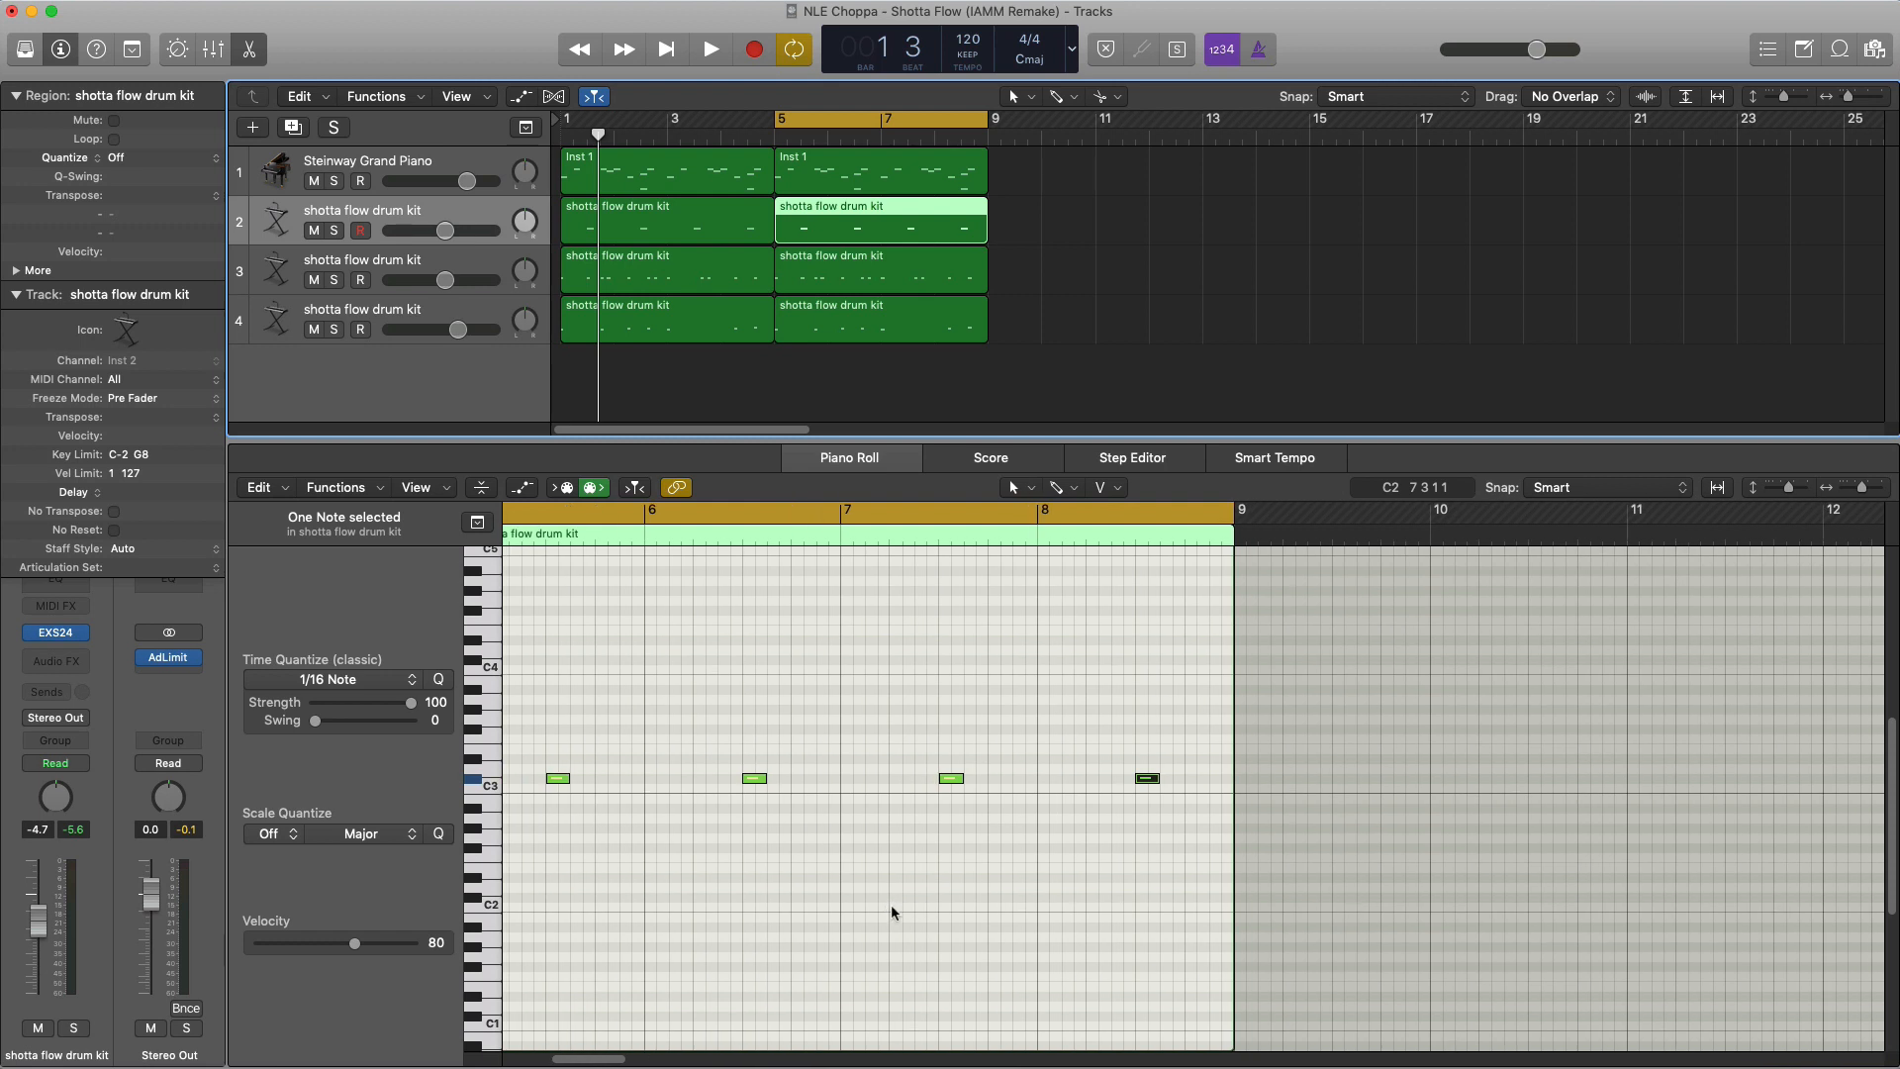
pyautogui.press('space')
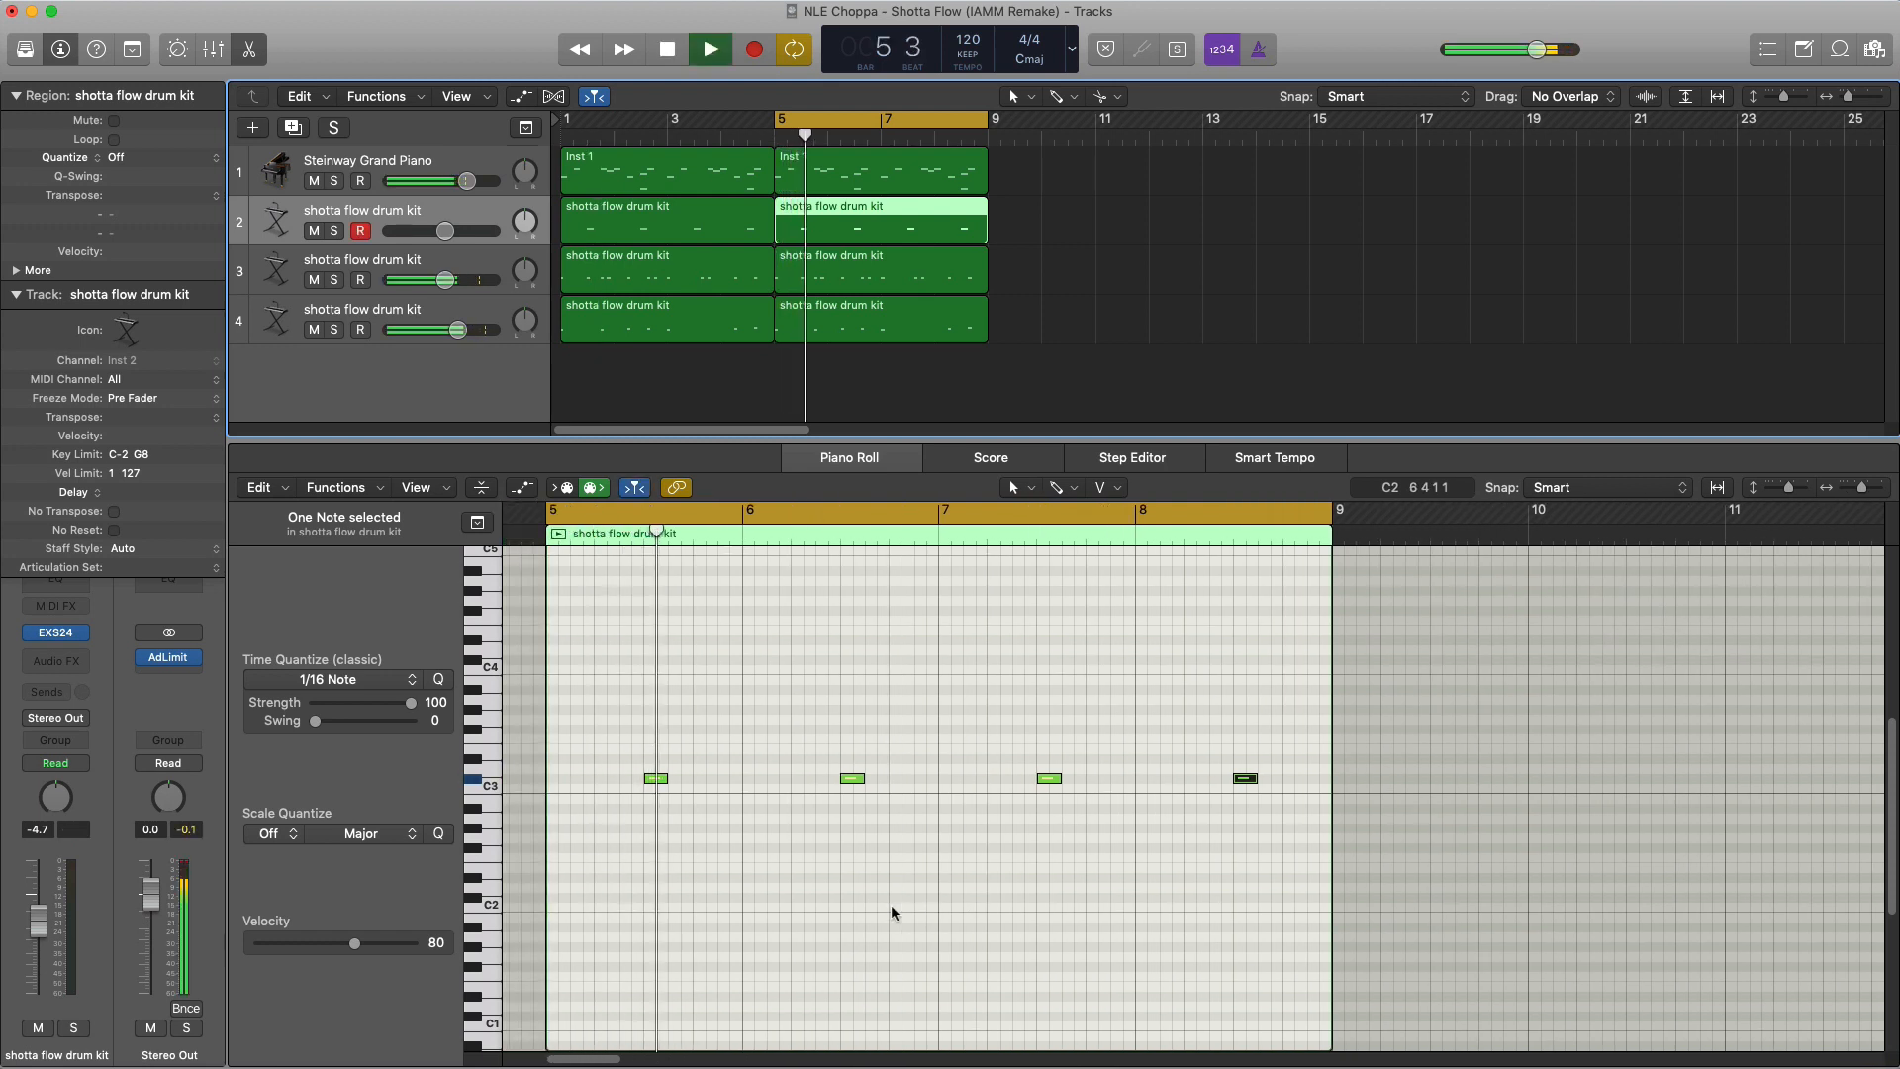
pyautogui.press('space')
pyautogui.moveTo(766, 747); pyautogui.dragTo(900, 835)
pyautogui.press('space')
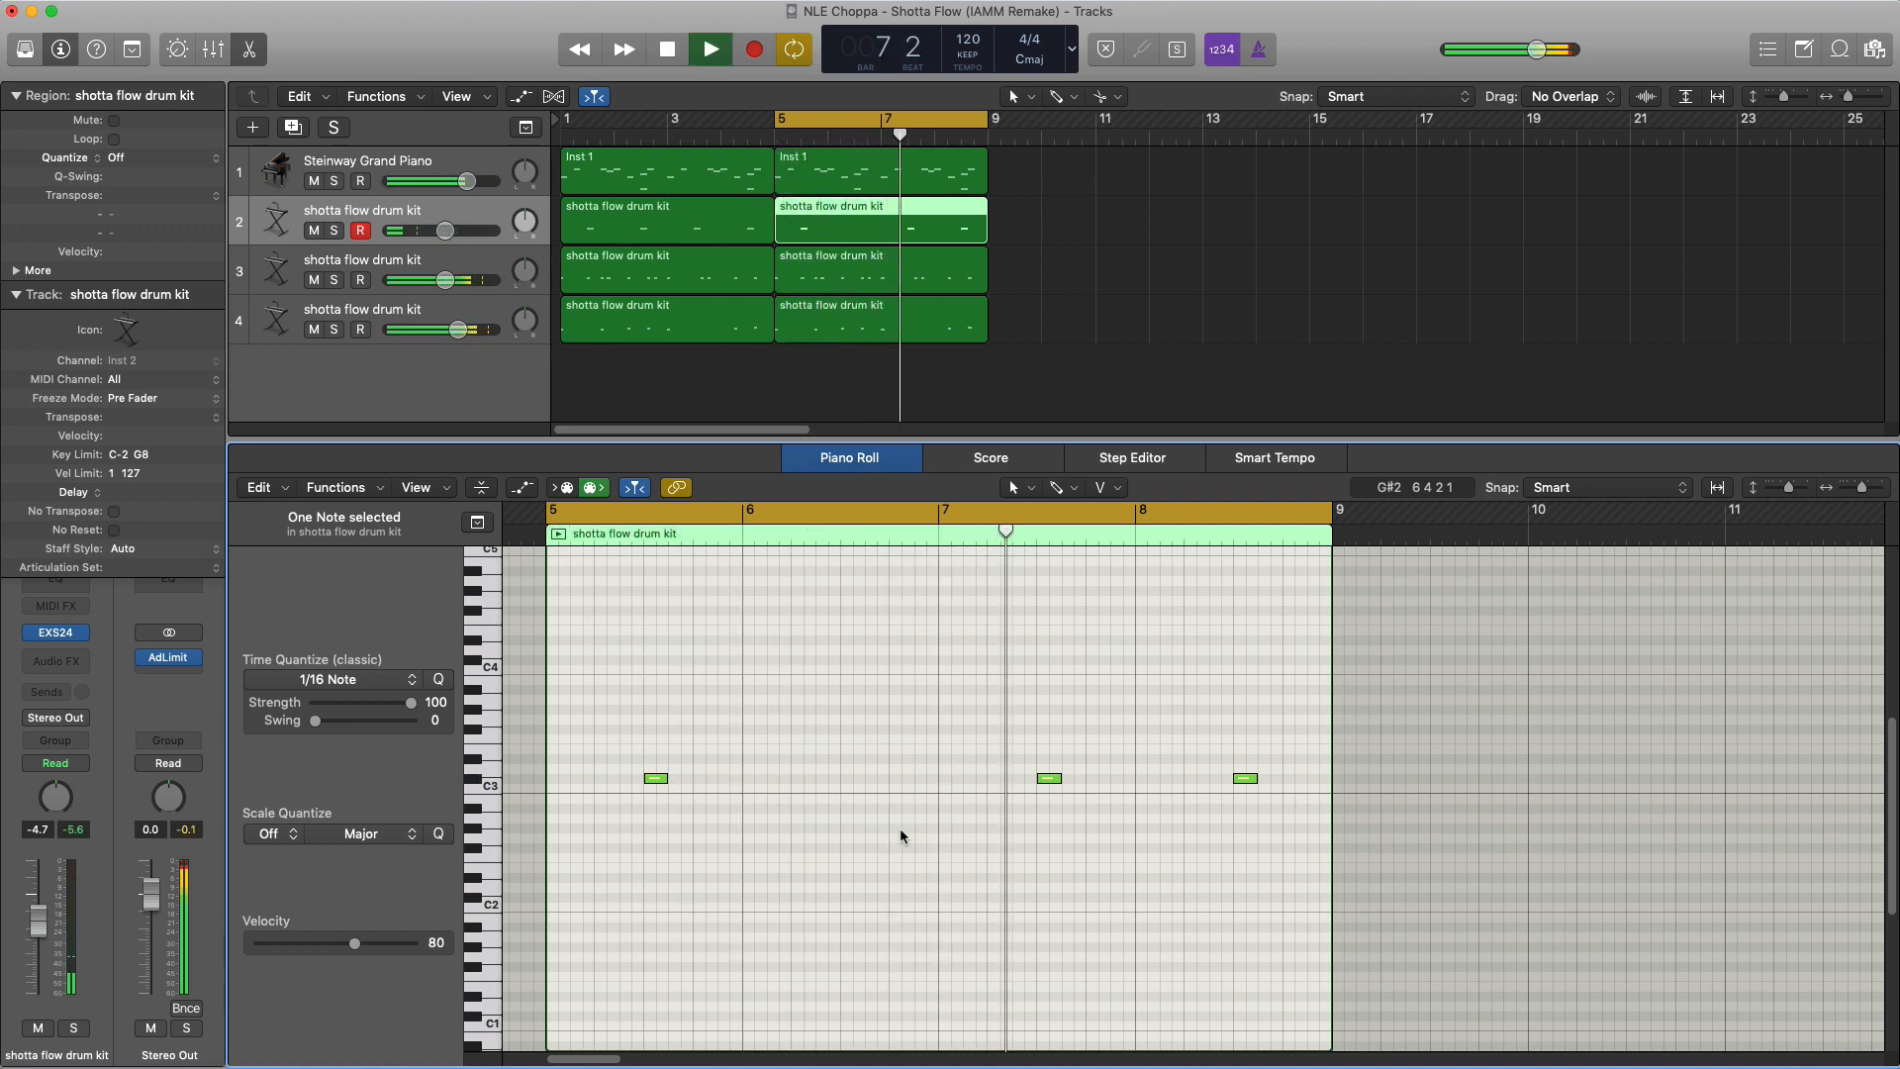
pyautogui.press('space')
# Delete the last two notes of bar 6 in track 3's second drum kit region during playback
pyautogui.click(930, 287)
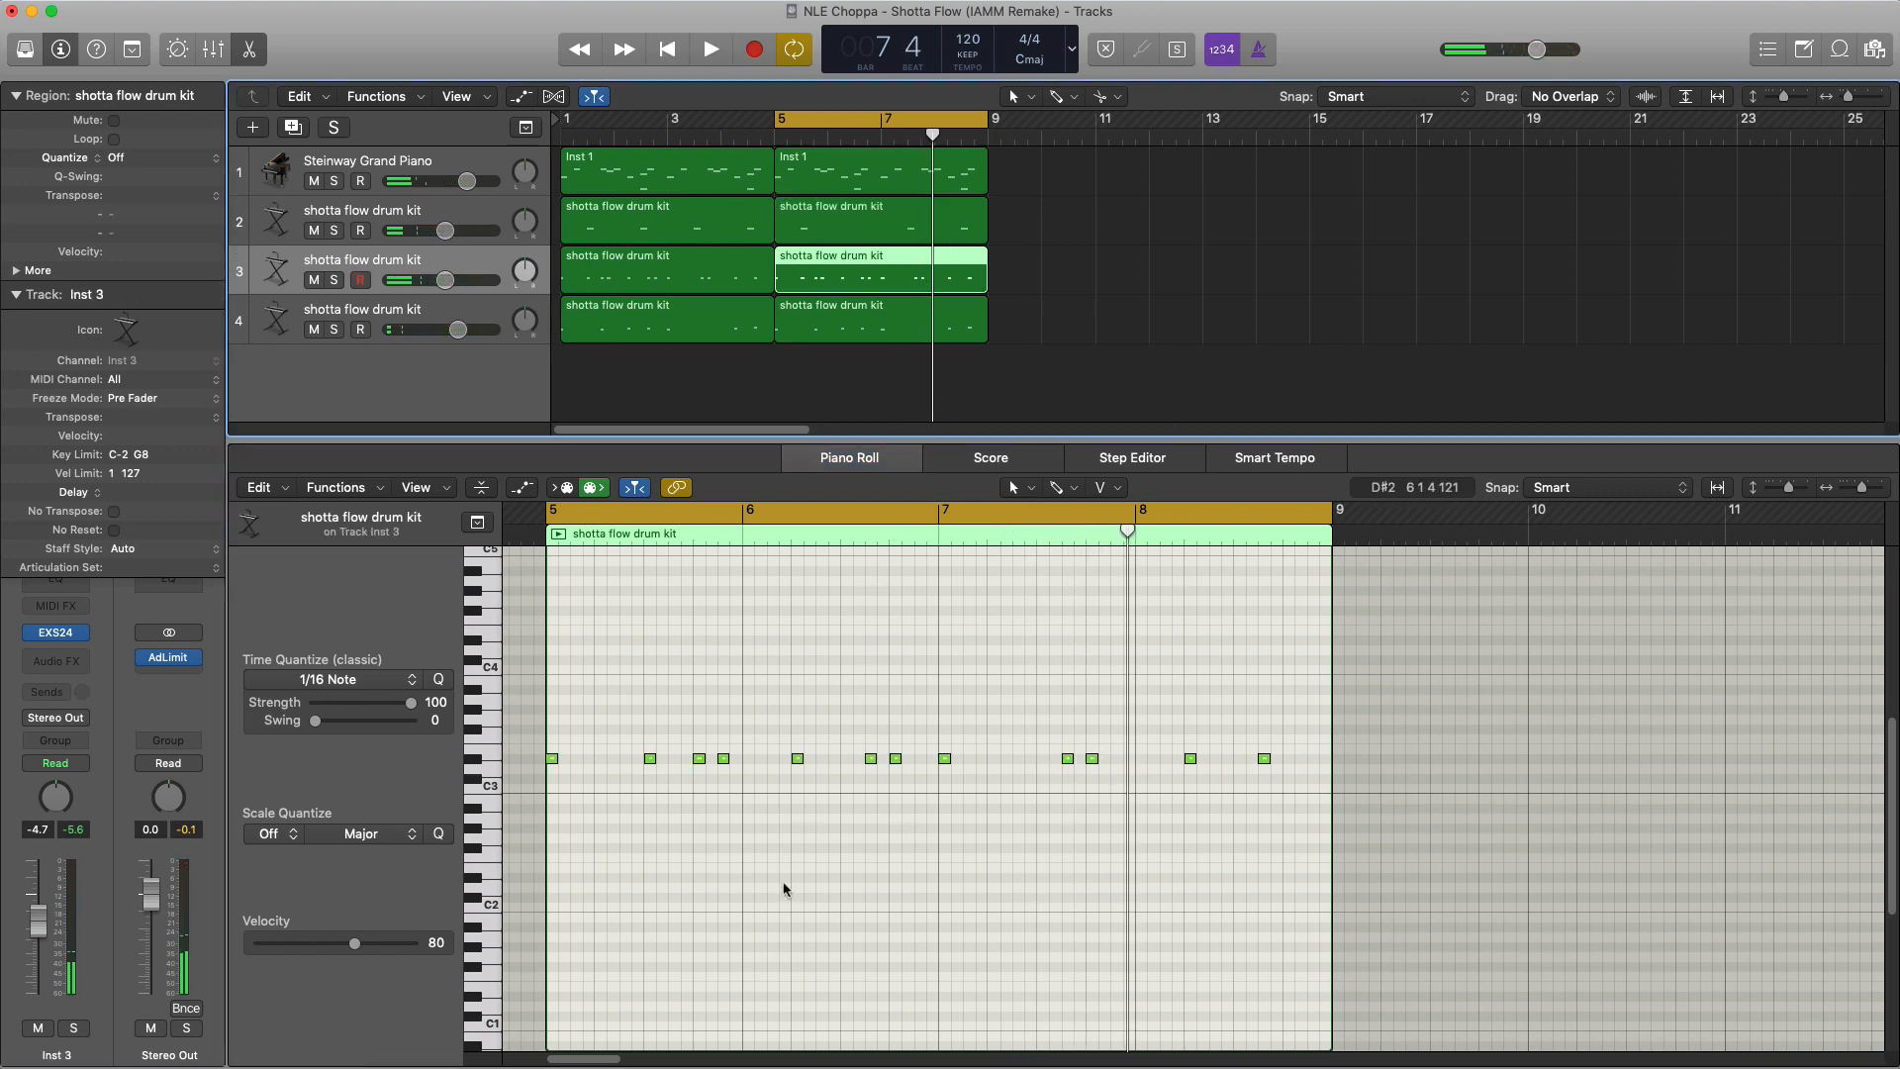
pyautogui.press('space')
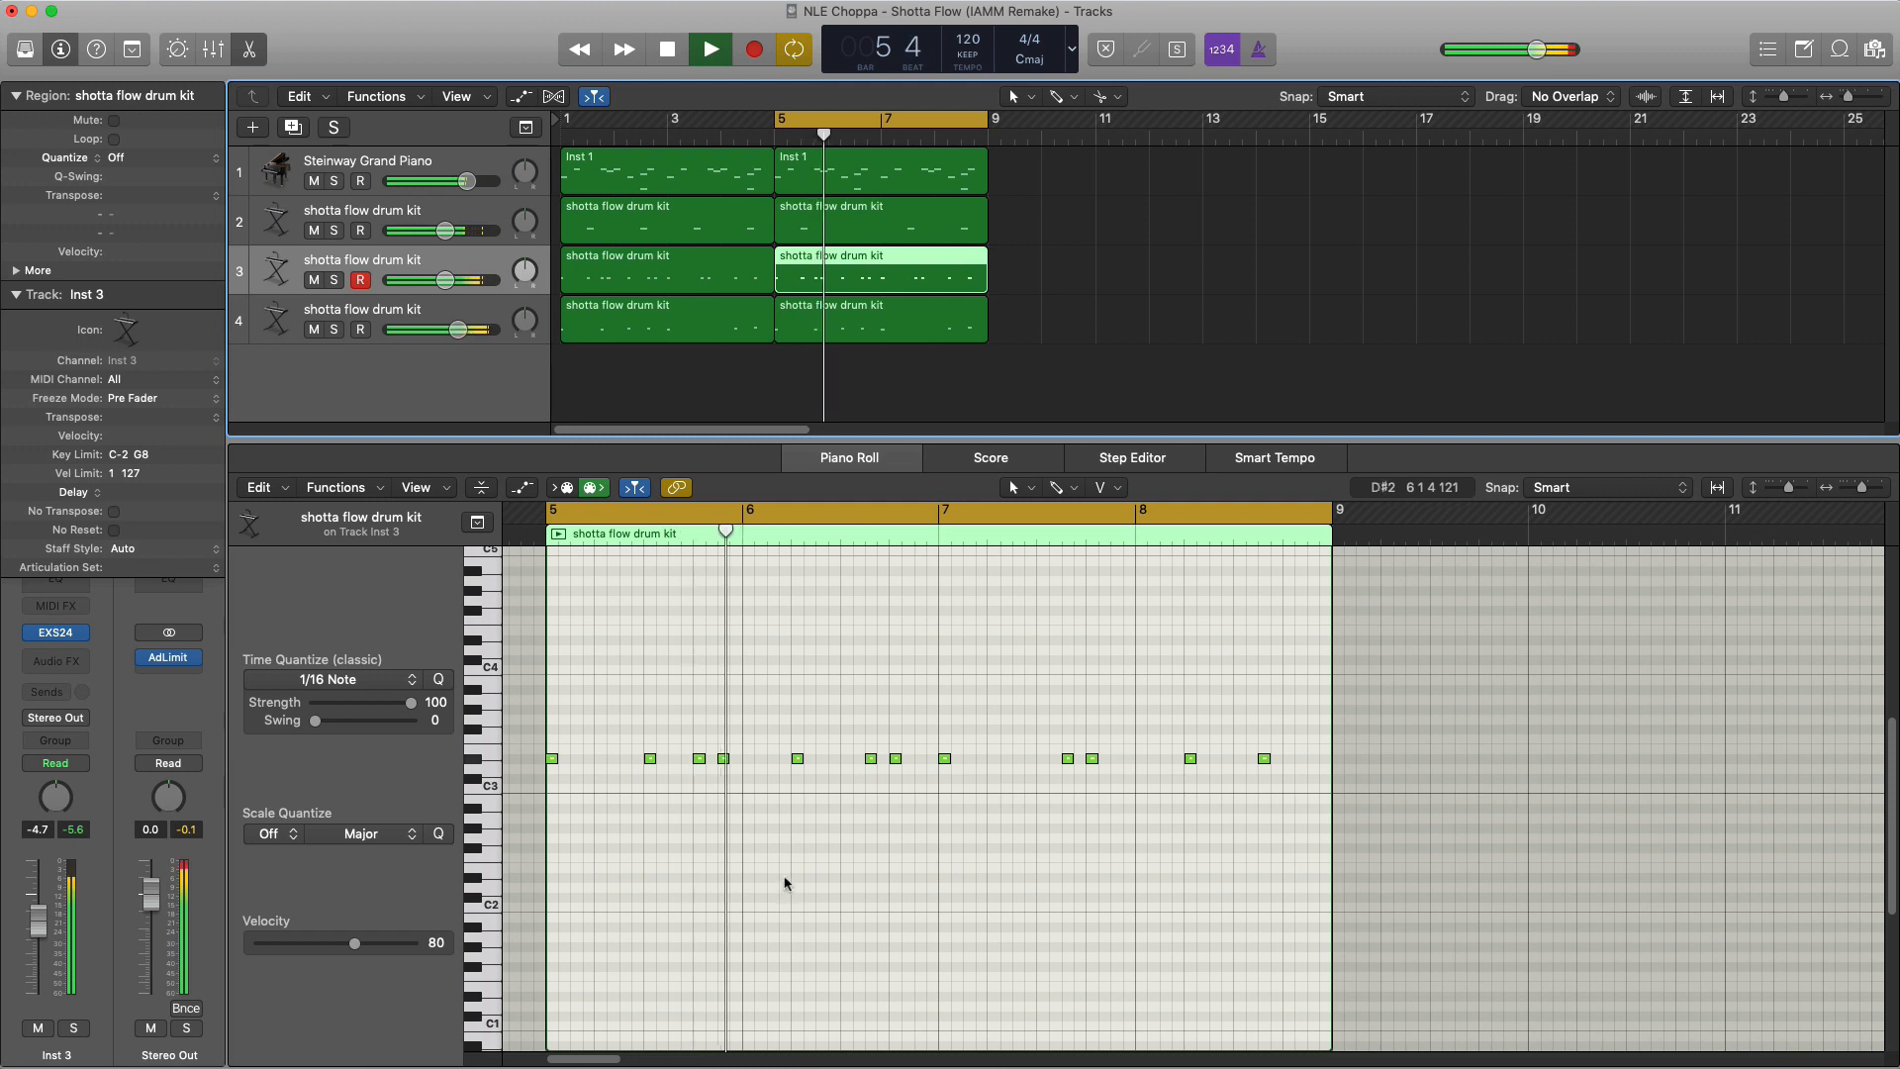
pyautogui.moveTo(848, 725); pyautogui.dragTo(909, 789)
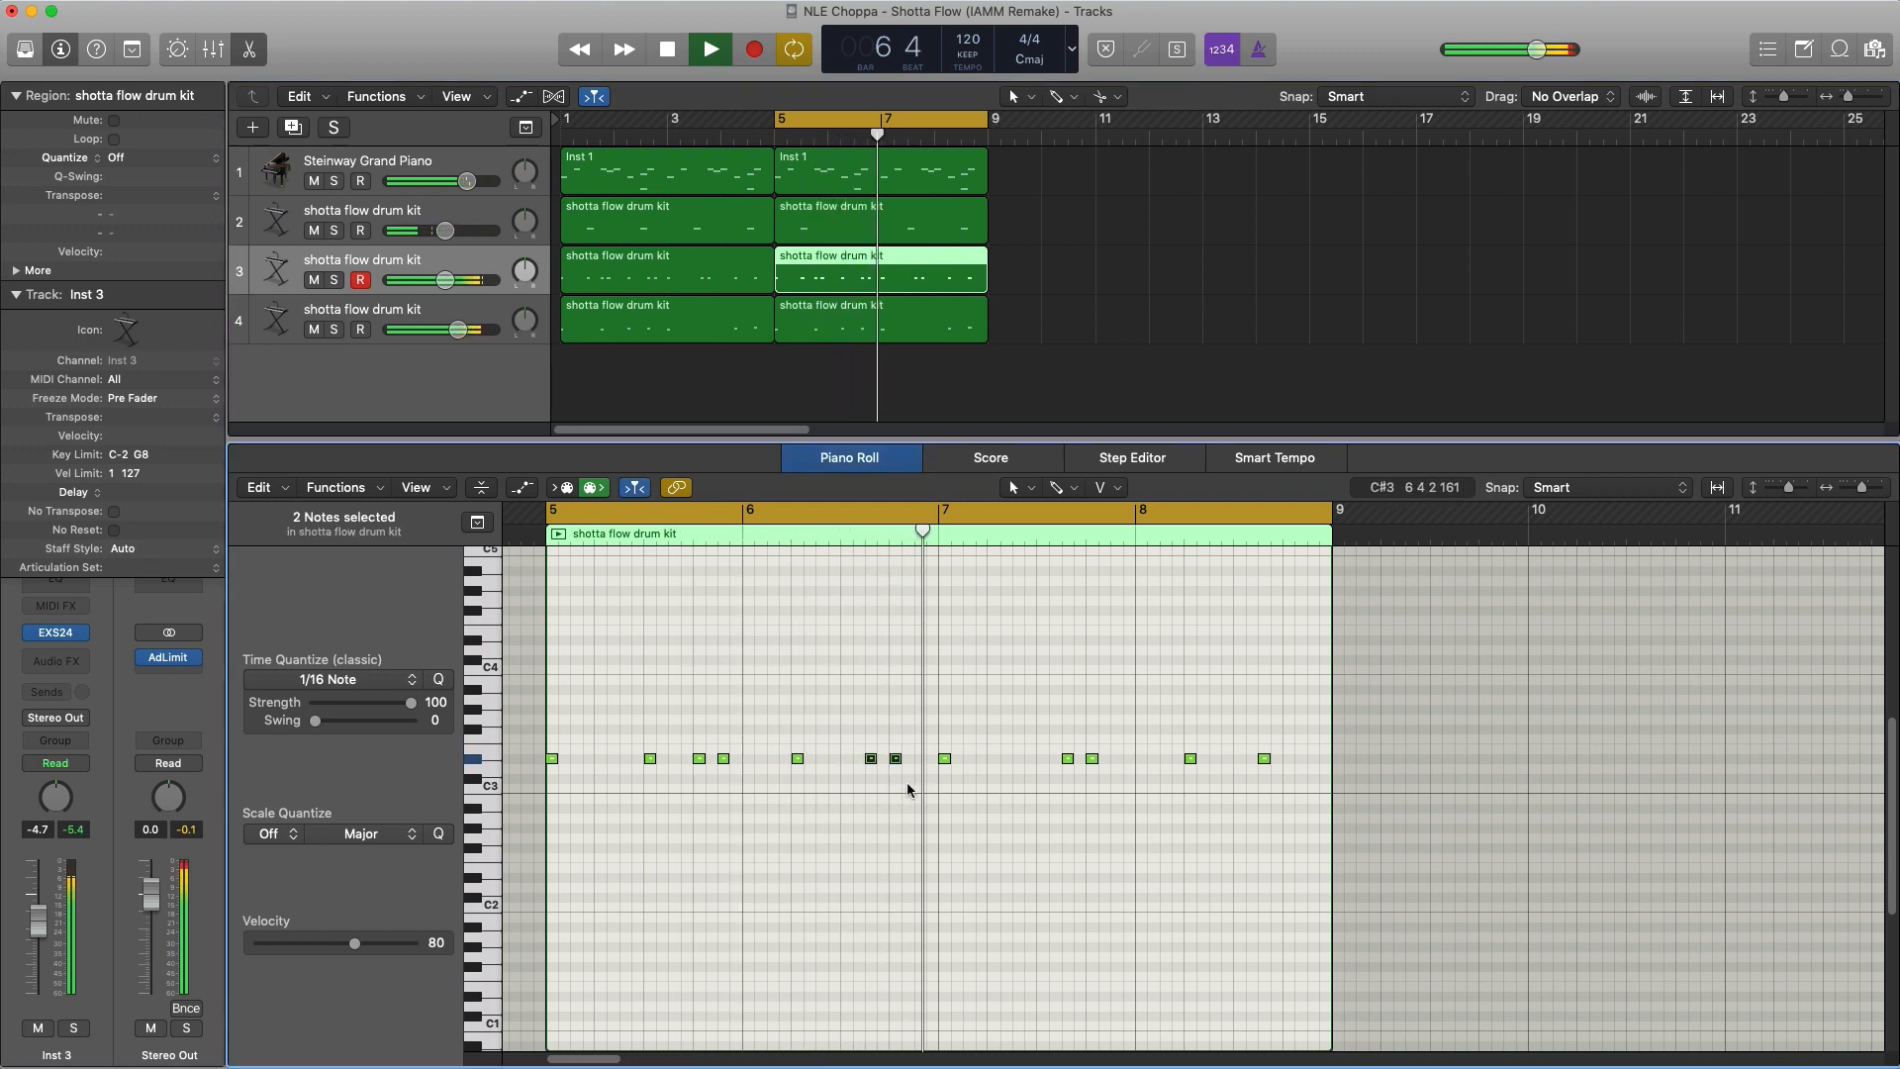
pyautogui.press('Delete')
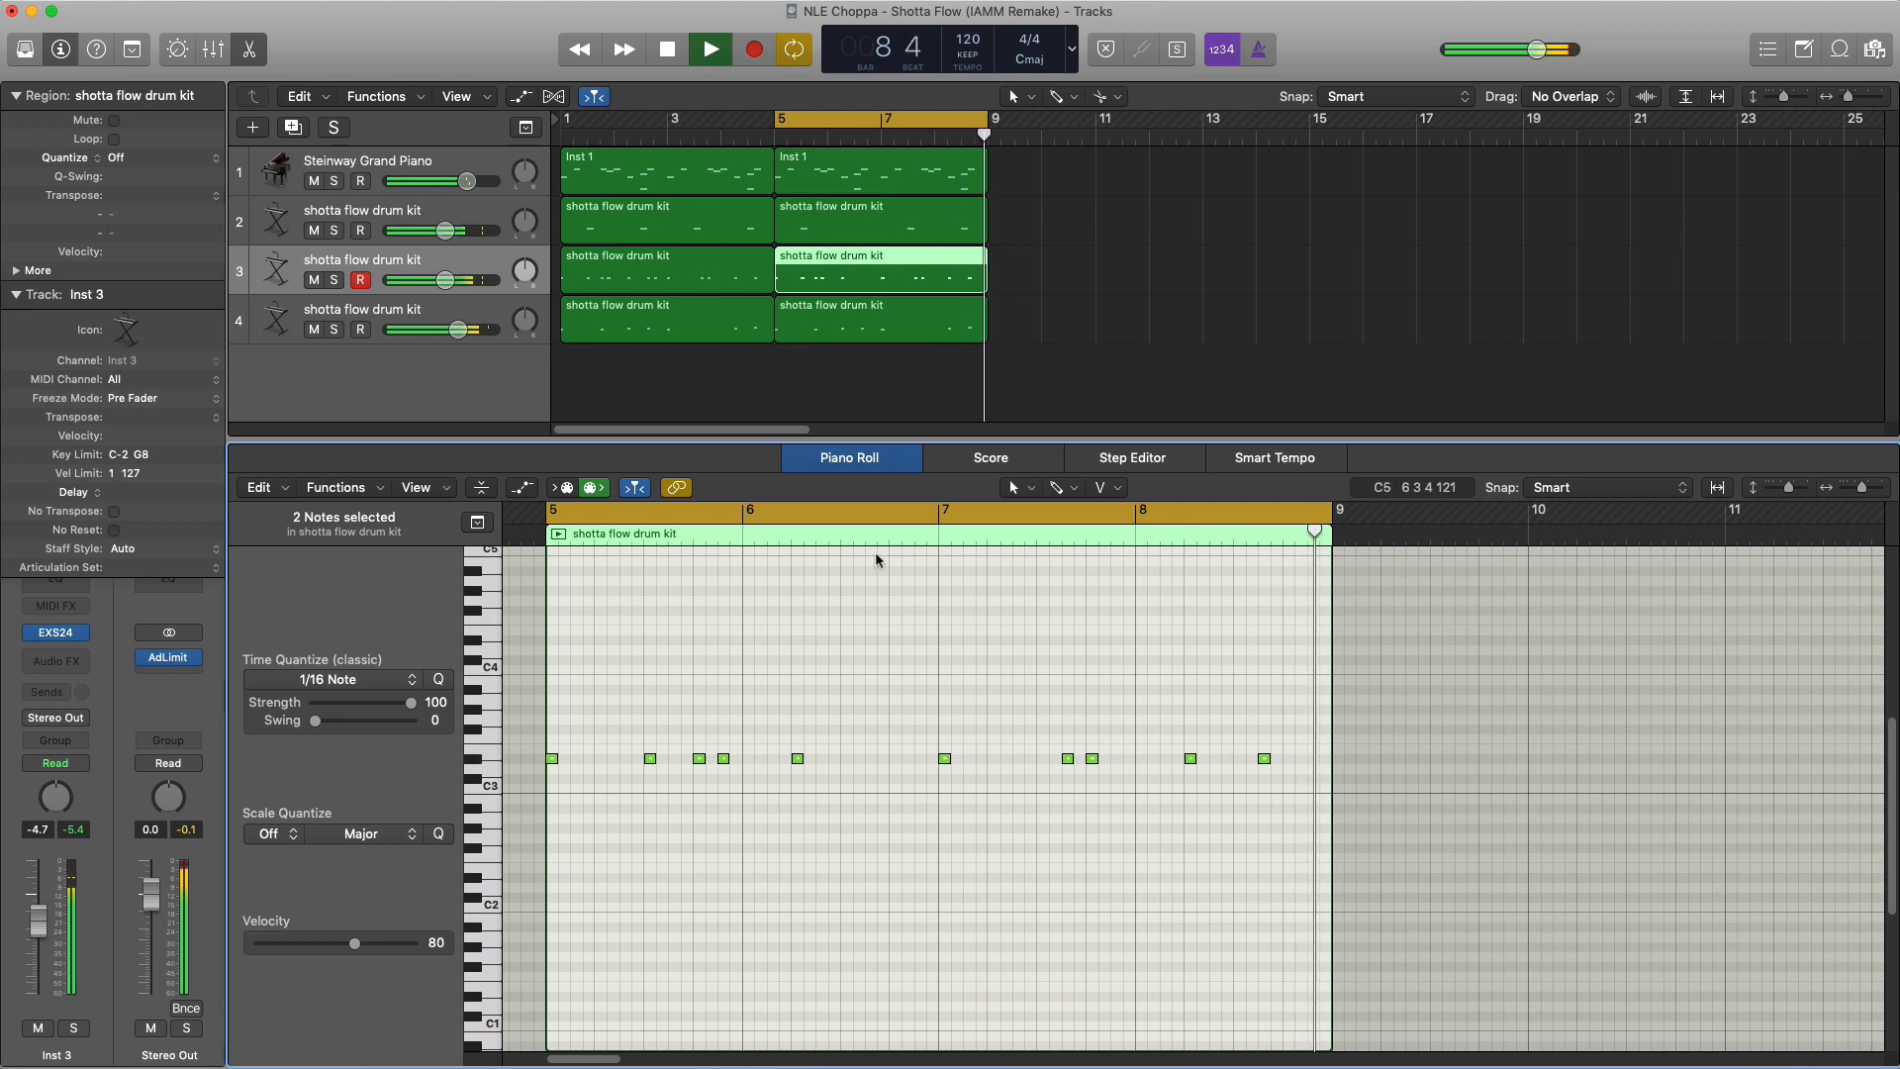
pyautogui.press('space')
# Delete the A2 note in bar 6 of track 4's second region, close the Piano Roll and play the section
pyautogui.click(868, 330)
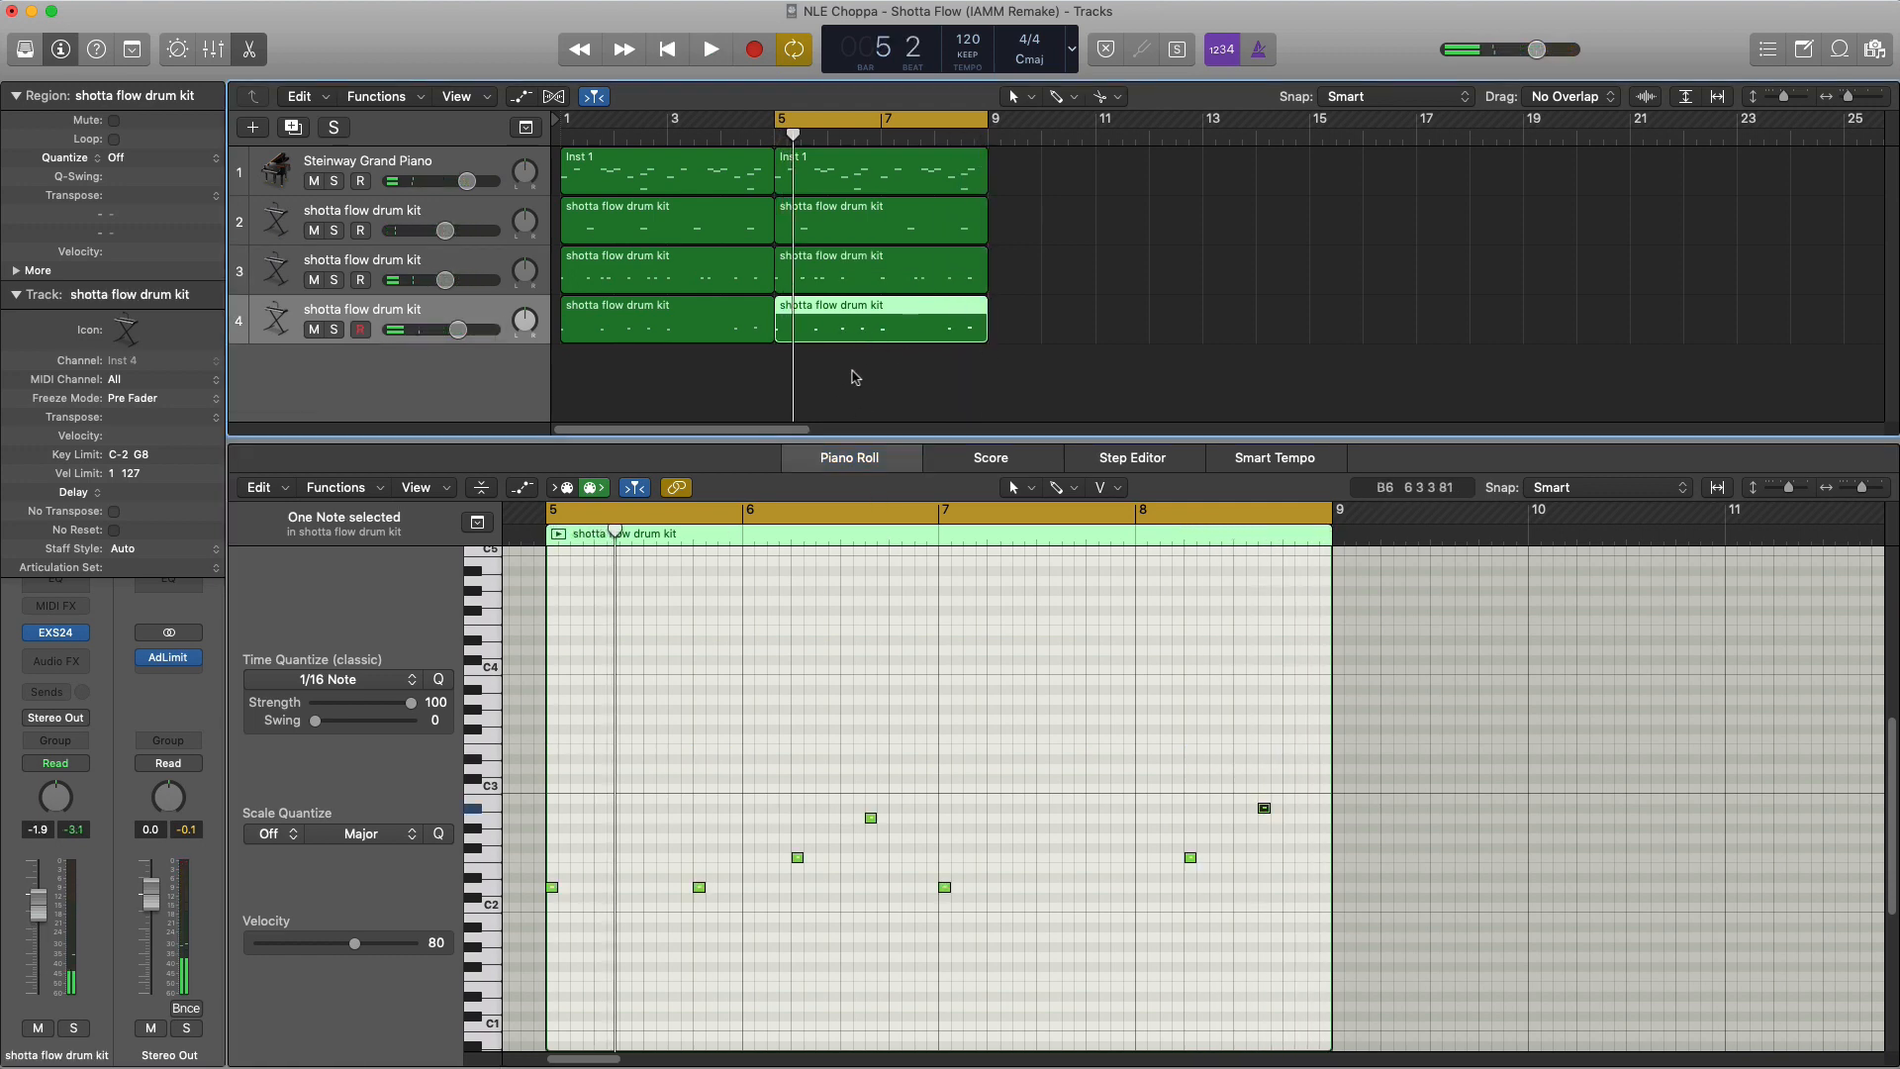
pyautogui.press('space')
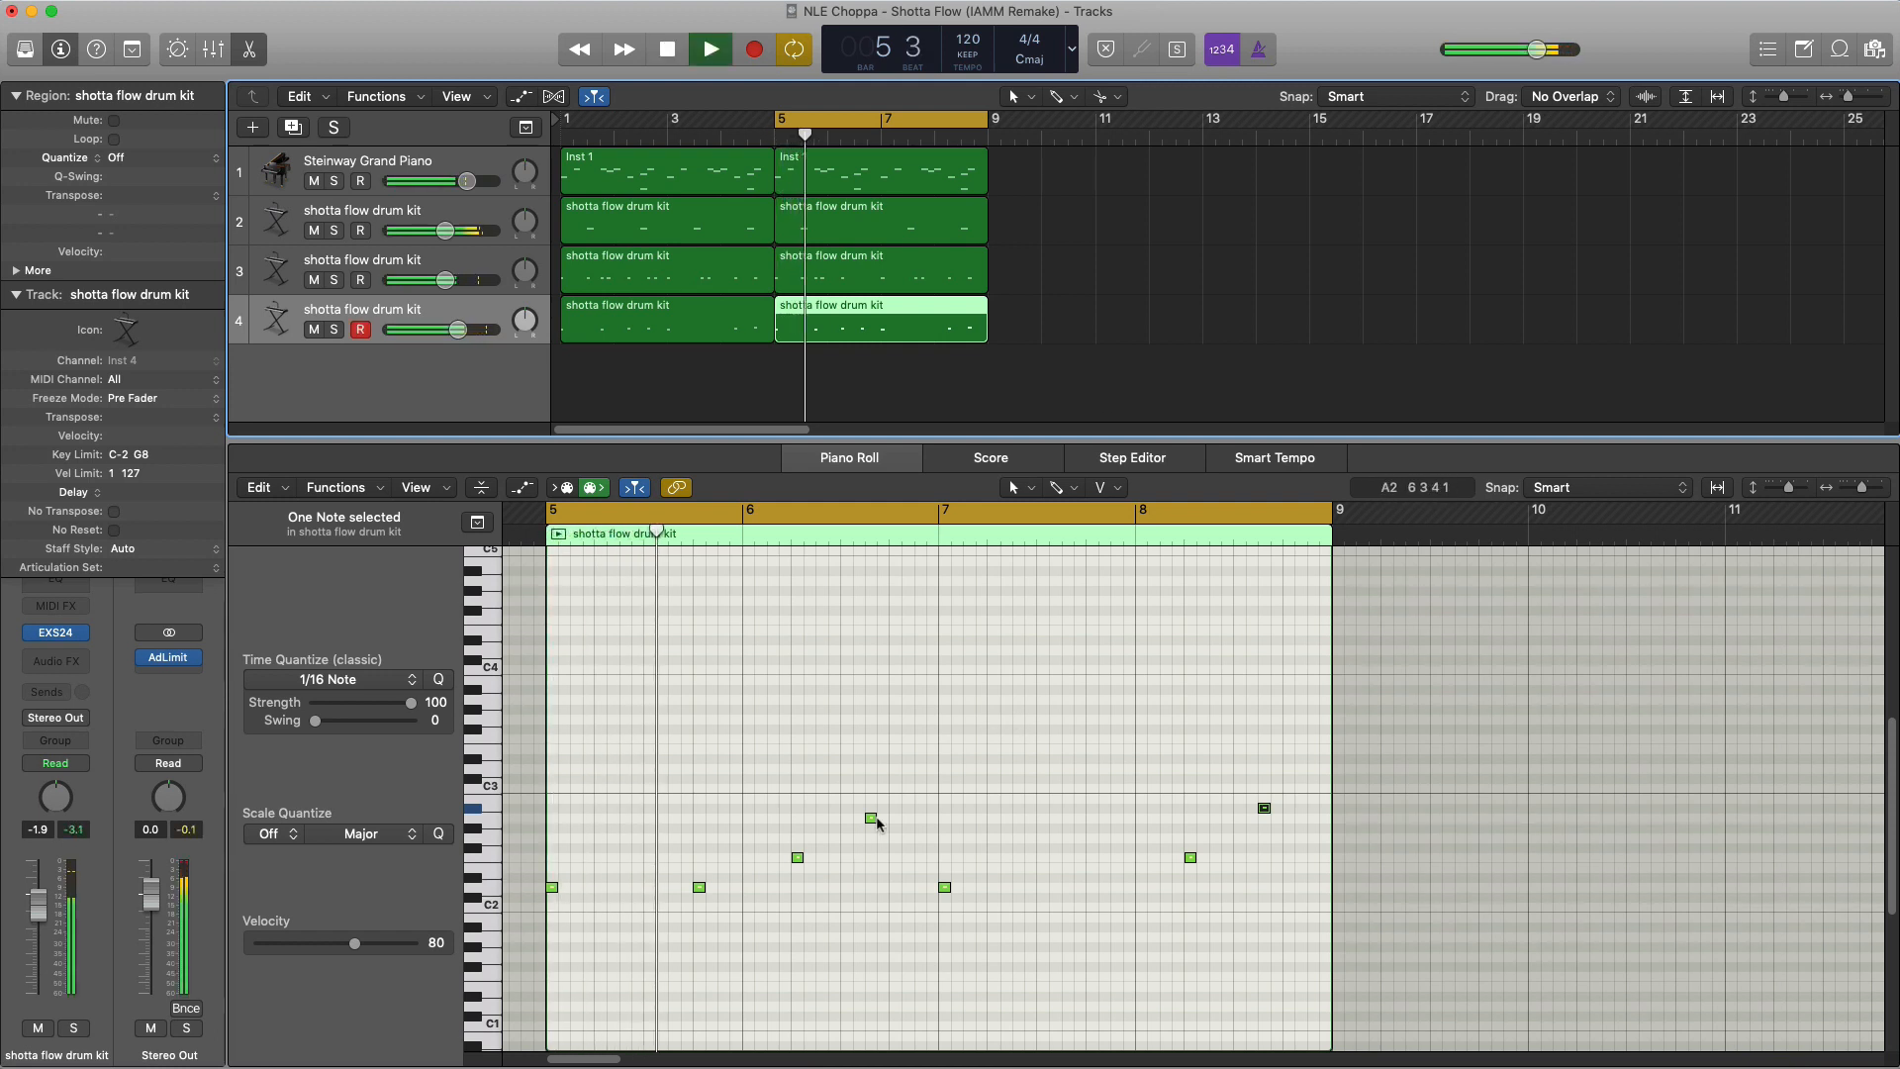
pyautogui.click(861, 819)
pyautogui.moveTo(860, 812); pyautogui.dragTo(863, 844)
pyautogui.press('Delete')
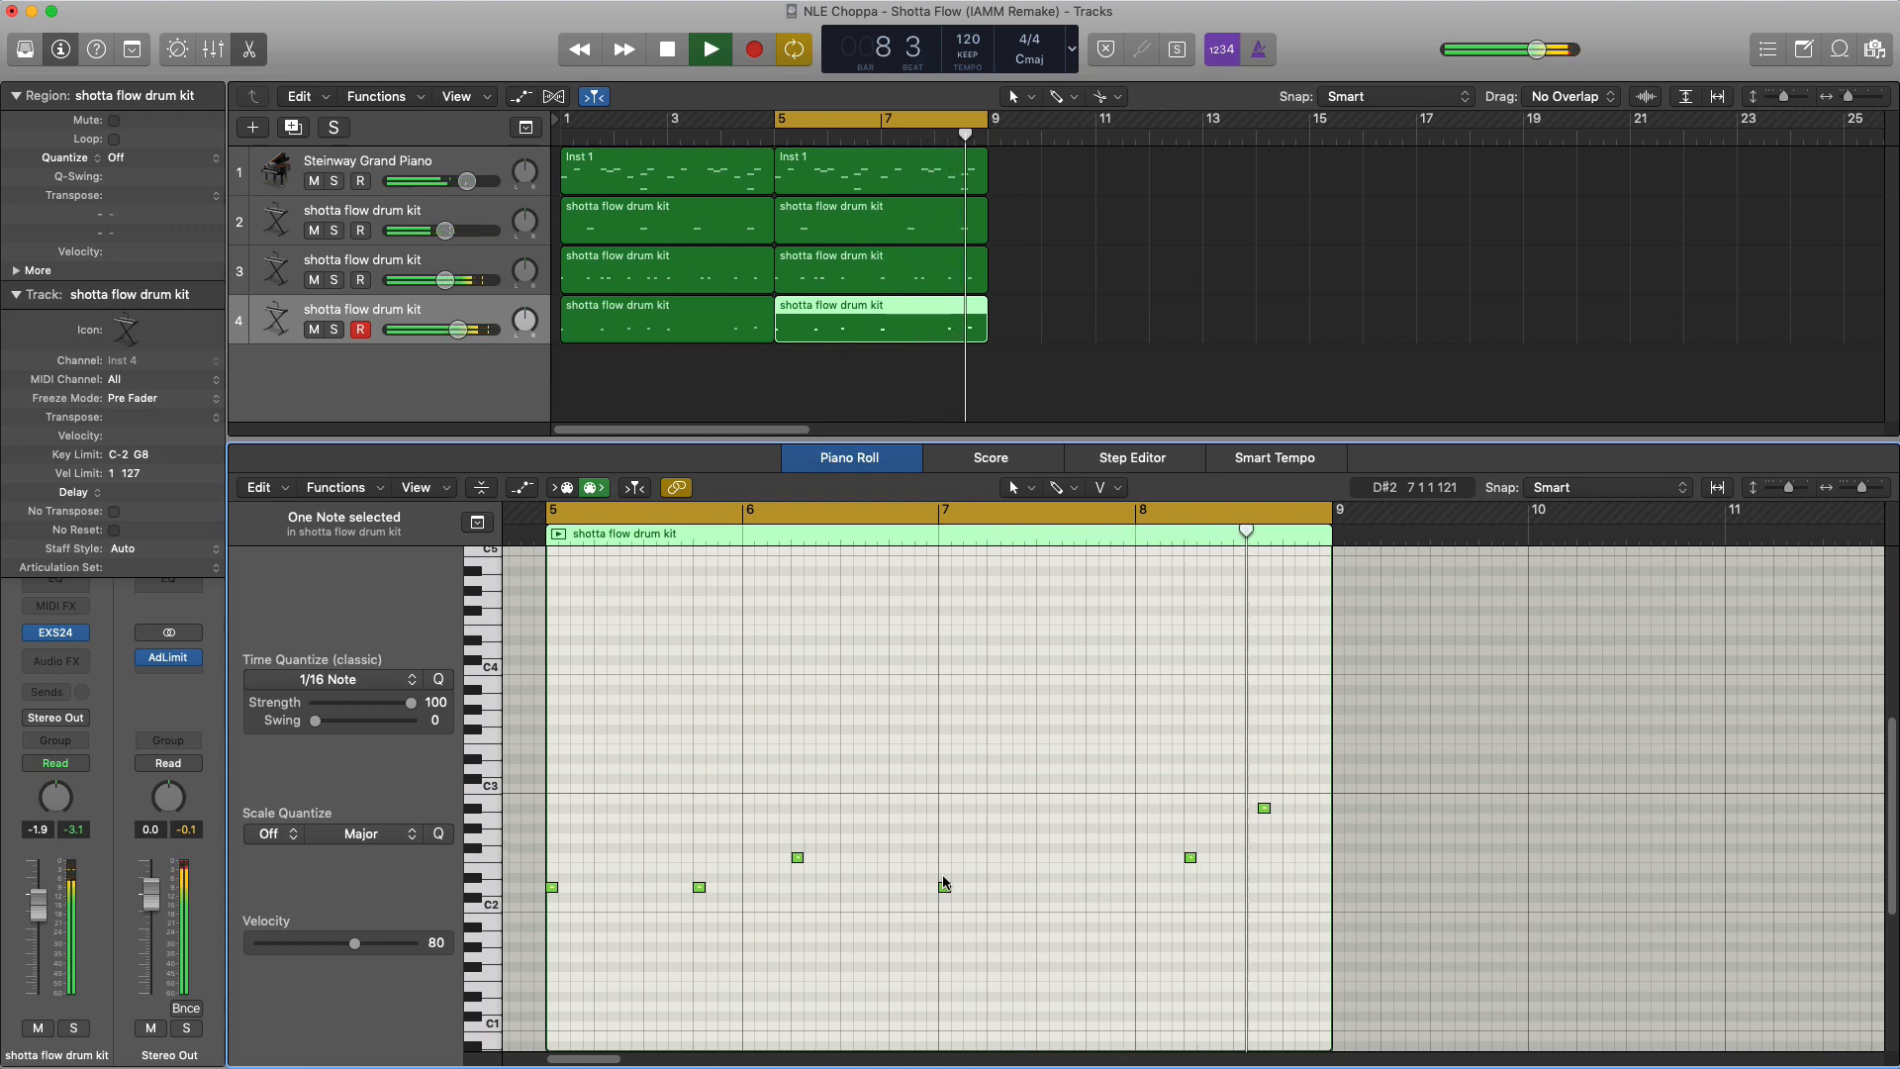
pyautogui.press('e')
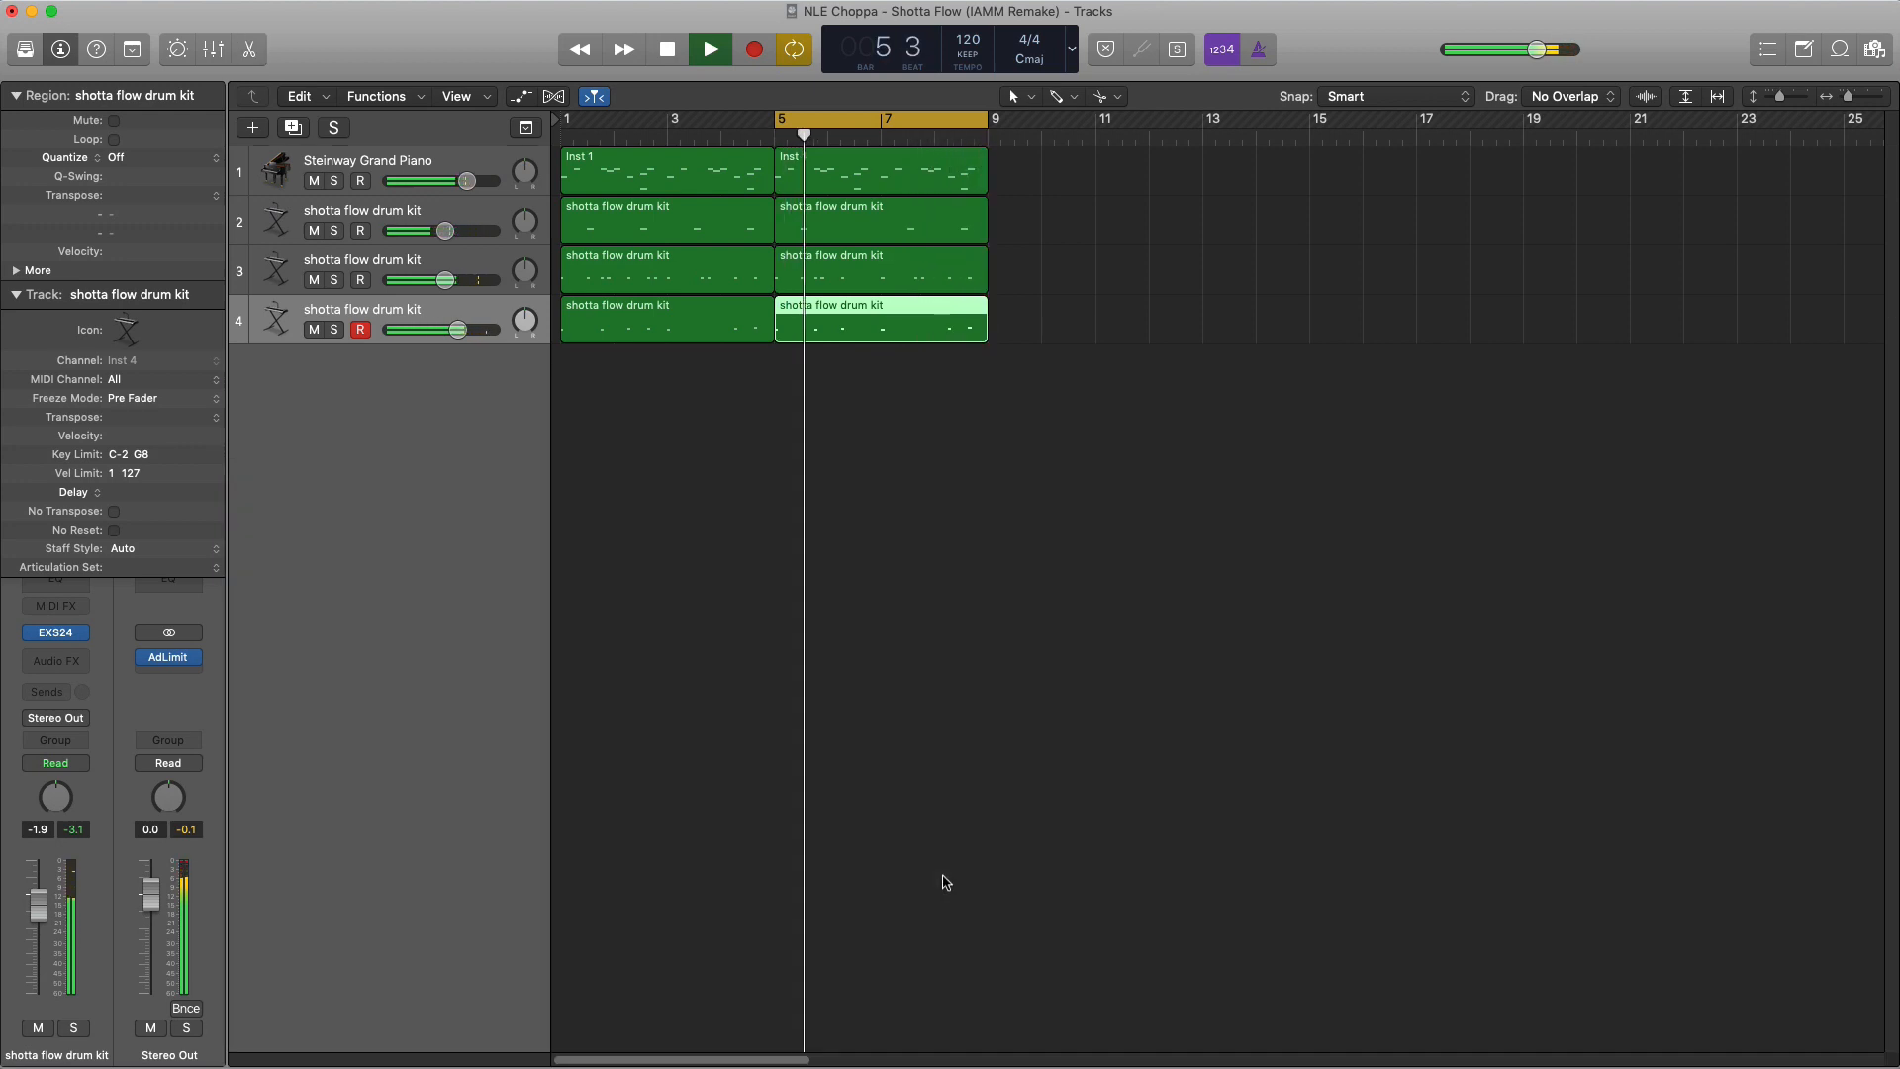
pyautogui.press('space')
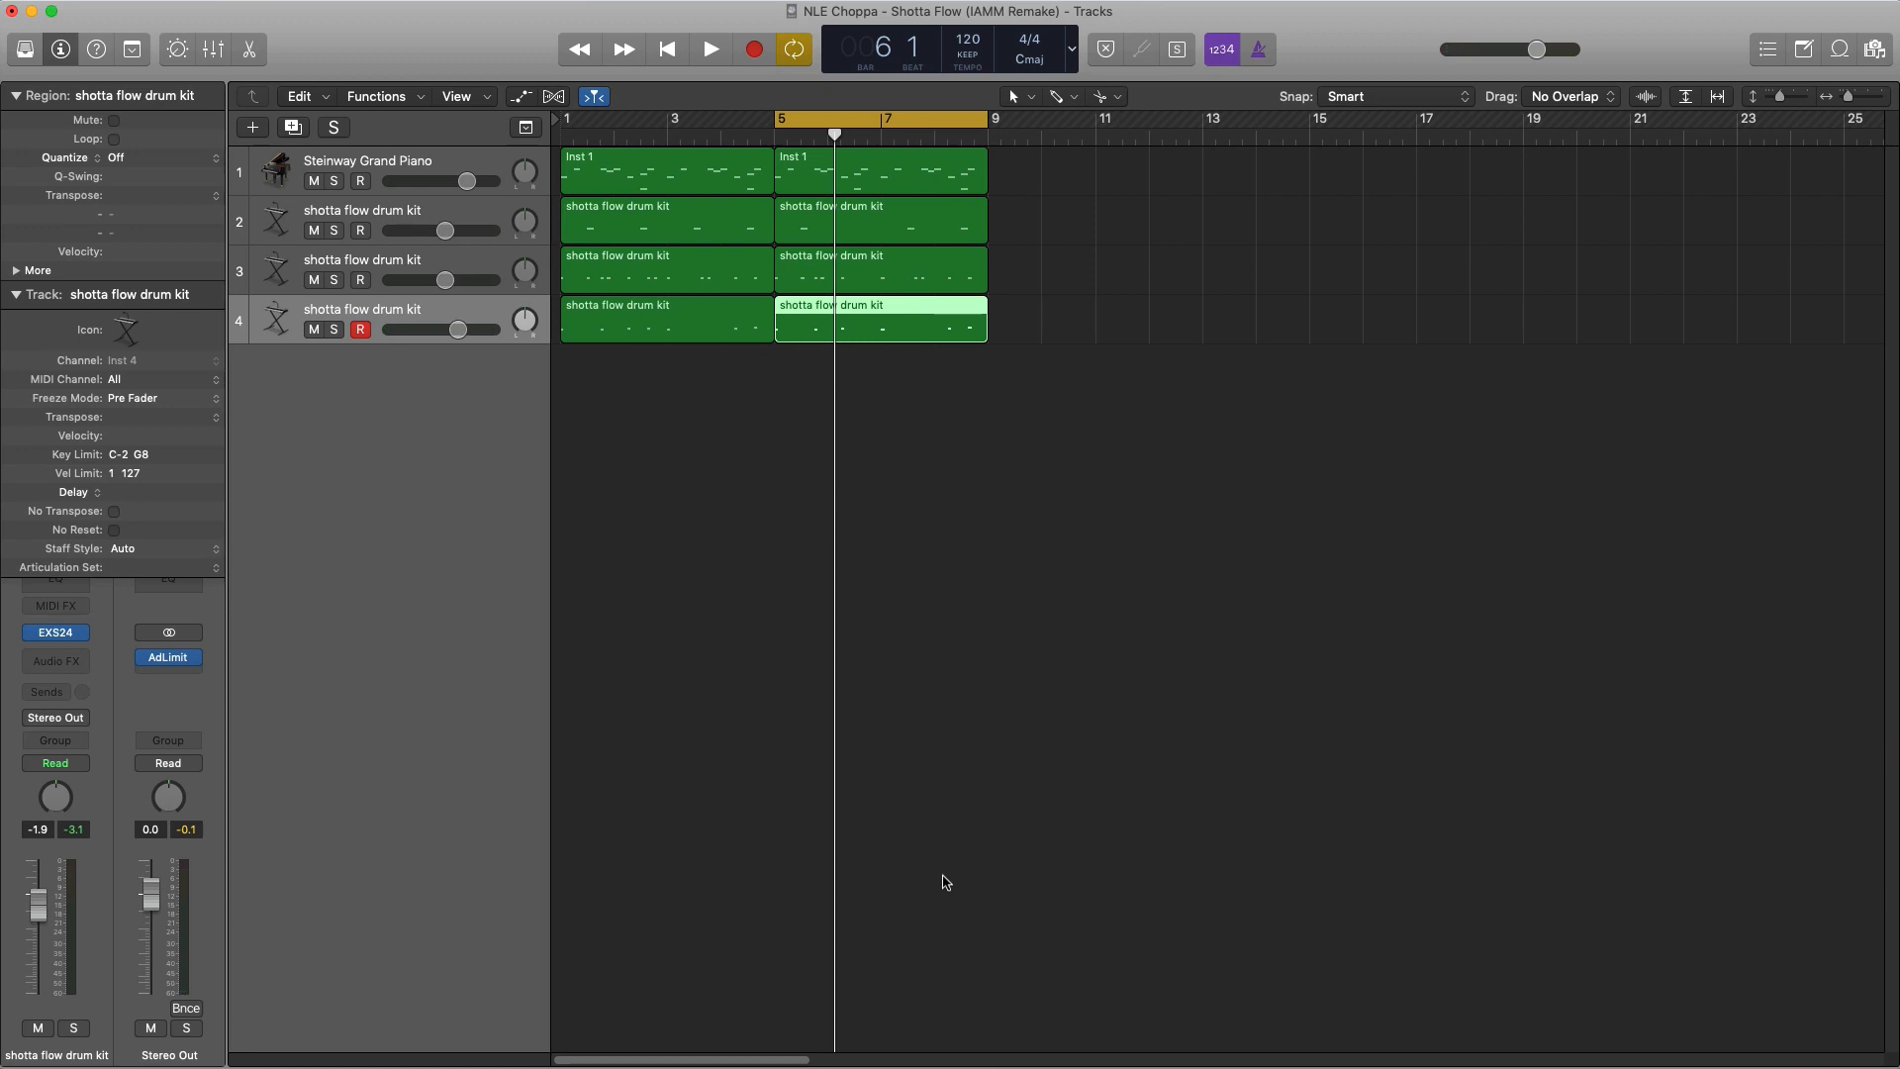
# Move all regions so the arrangement starts at bar 13, and duplicate the Steinway Grand Piano track
pyautogui.moveTo(1249, 479); pyautogui.dragTo(1247, 183)
pyautogui.click(1132, 194)
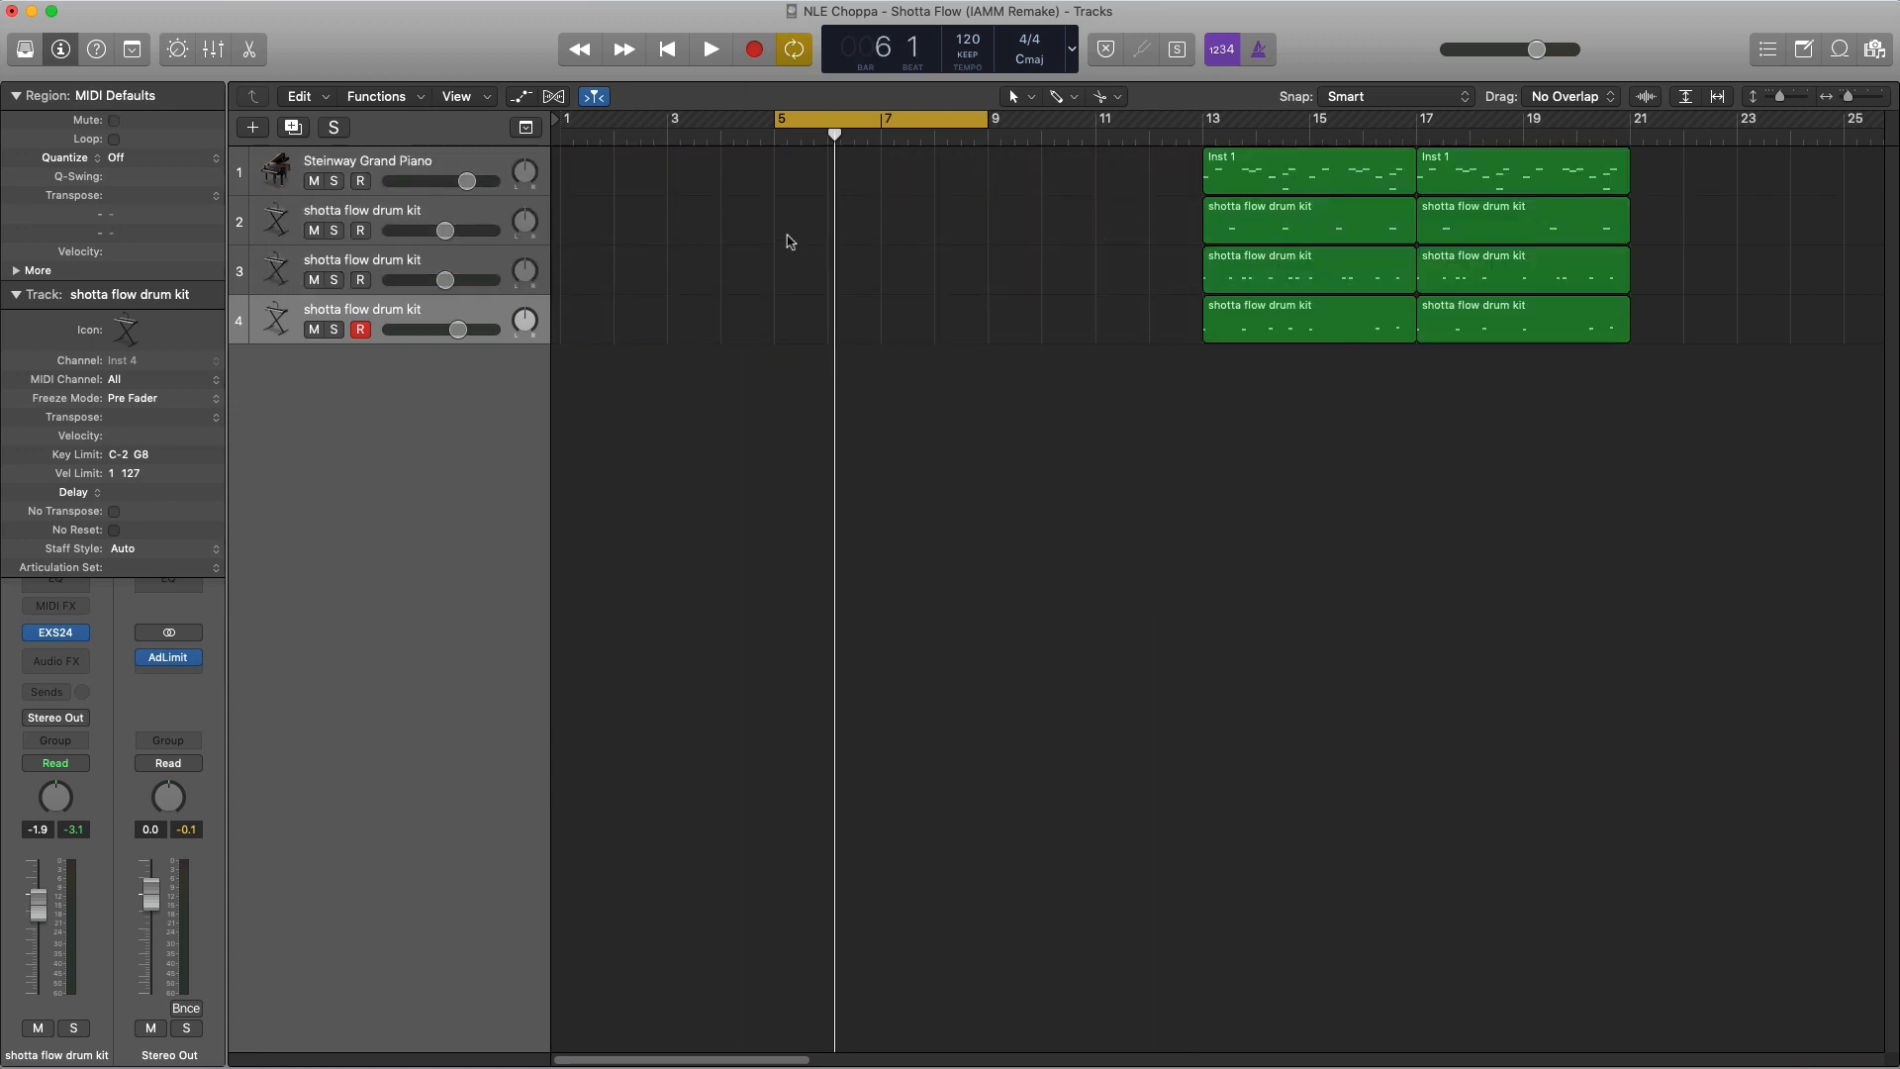
pyautogui.click(351, 150)
pyautogui.click(294, 129)
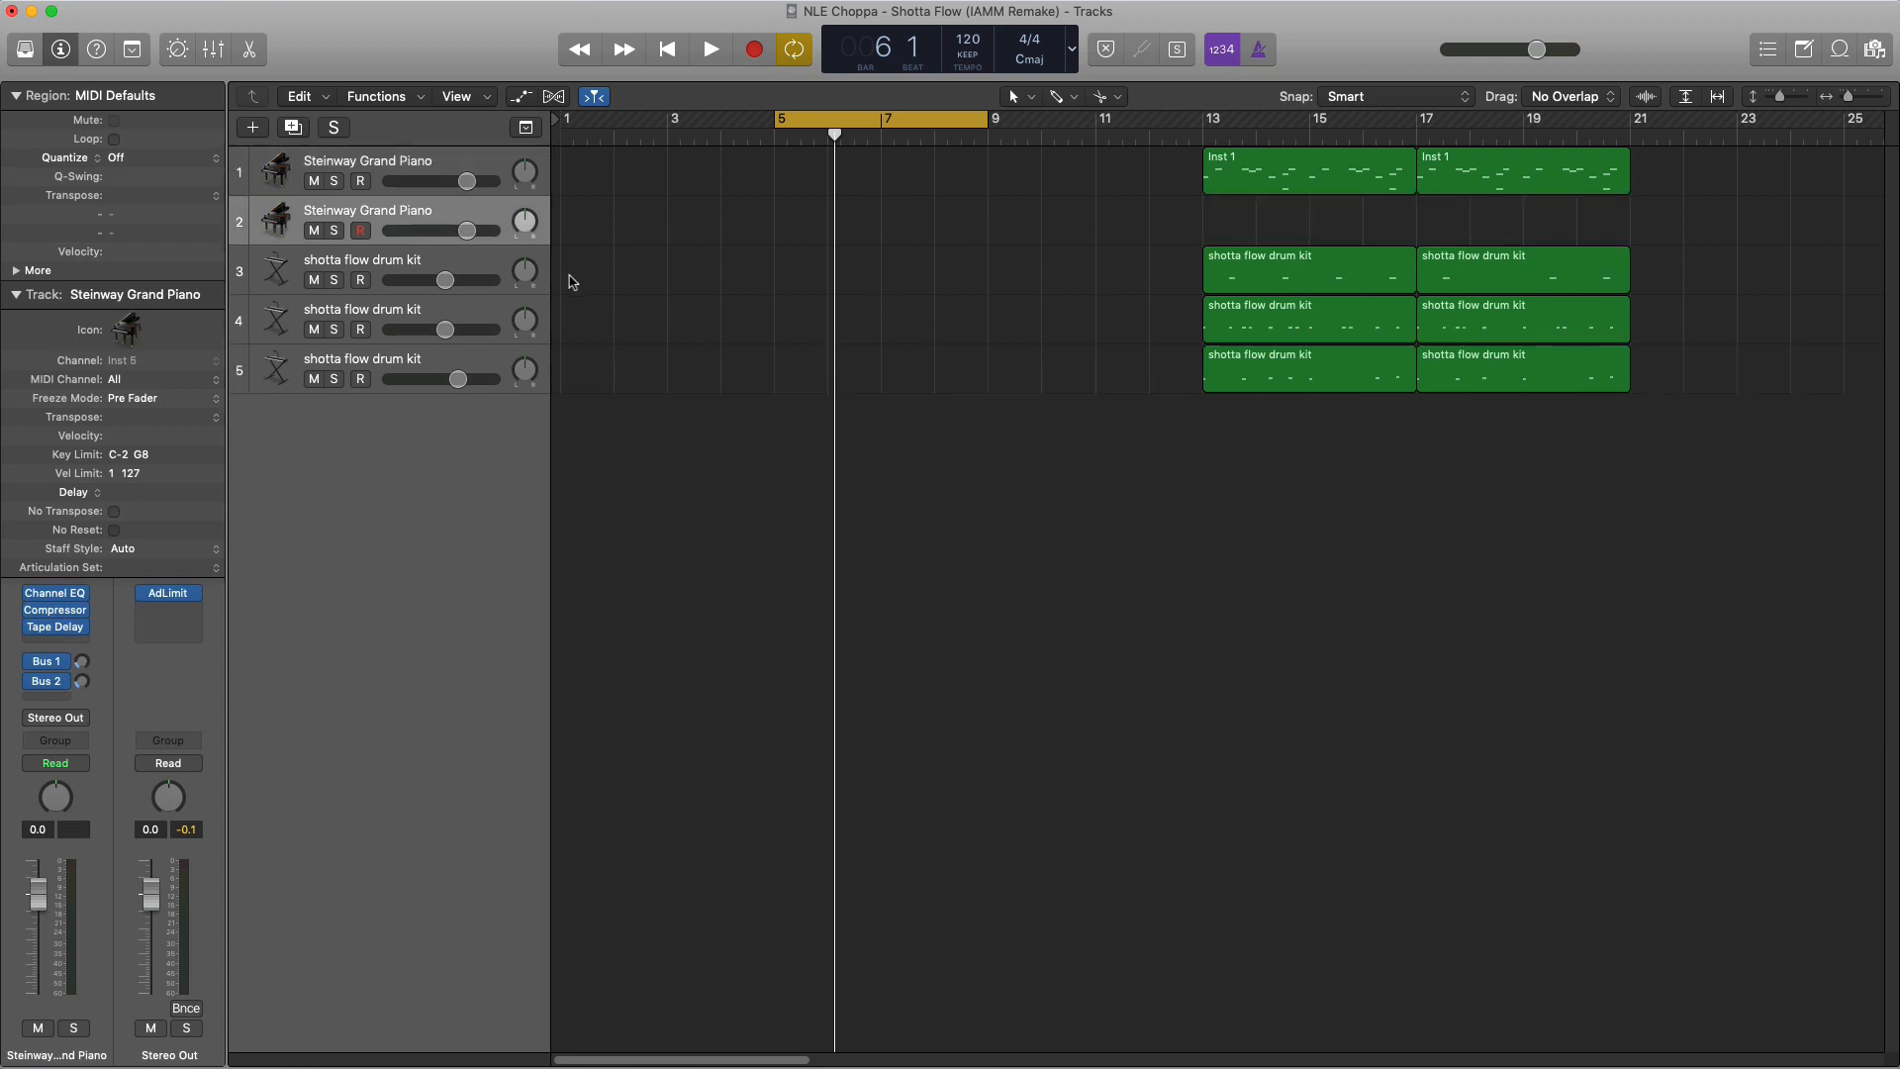
# Copy the piano region to the duplicate track at bars 1 and 5, and copy a four-bar section of the original tracks to bar 9
pyautogui.moveTo(1275, 186); pyautogui.dragTo(633, 238)
pyautogui.moveTo(634, 238); pyautogui.dragTo(848, 241)
pyautogui.moveTo(1118, 175); pyautogui.dragTo(1118, 386)
# Set the cycle range to bars 1–4, insert a stereo HalfTime plug-in on the duplicate piano track and audition it
pyautogui.moveTo(557, 119); pyautogui.dragTo(770, 143)
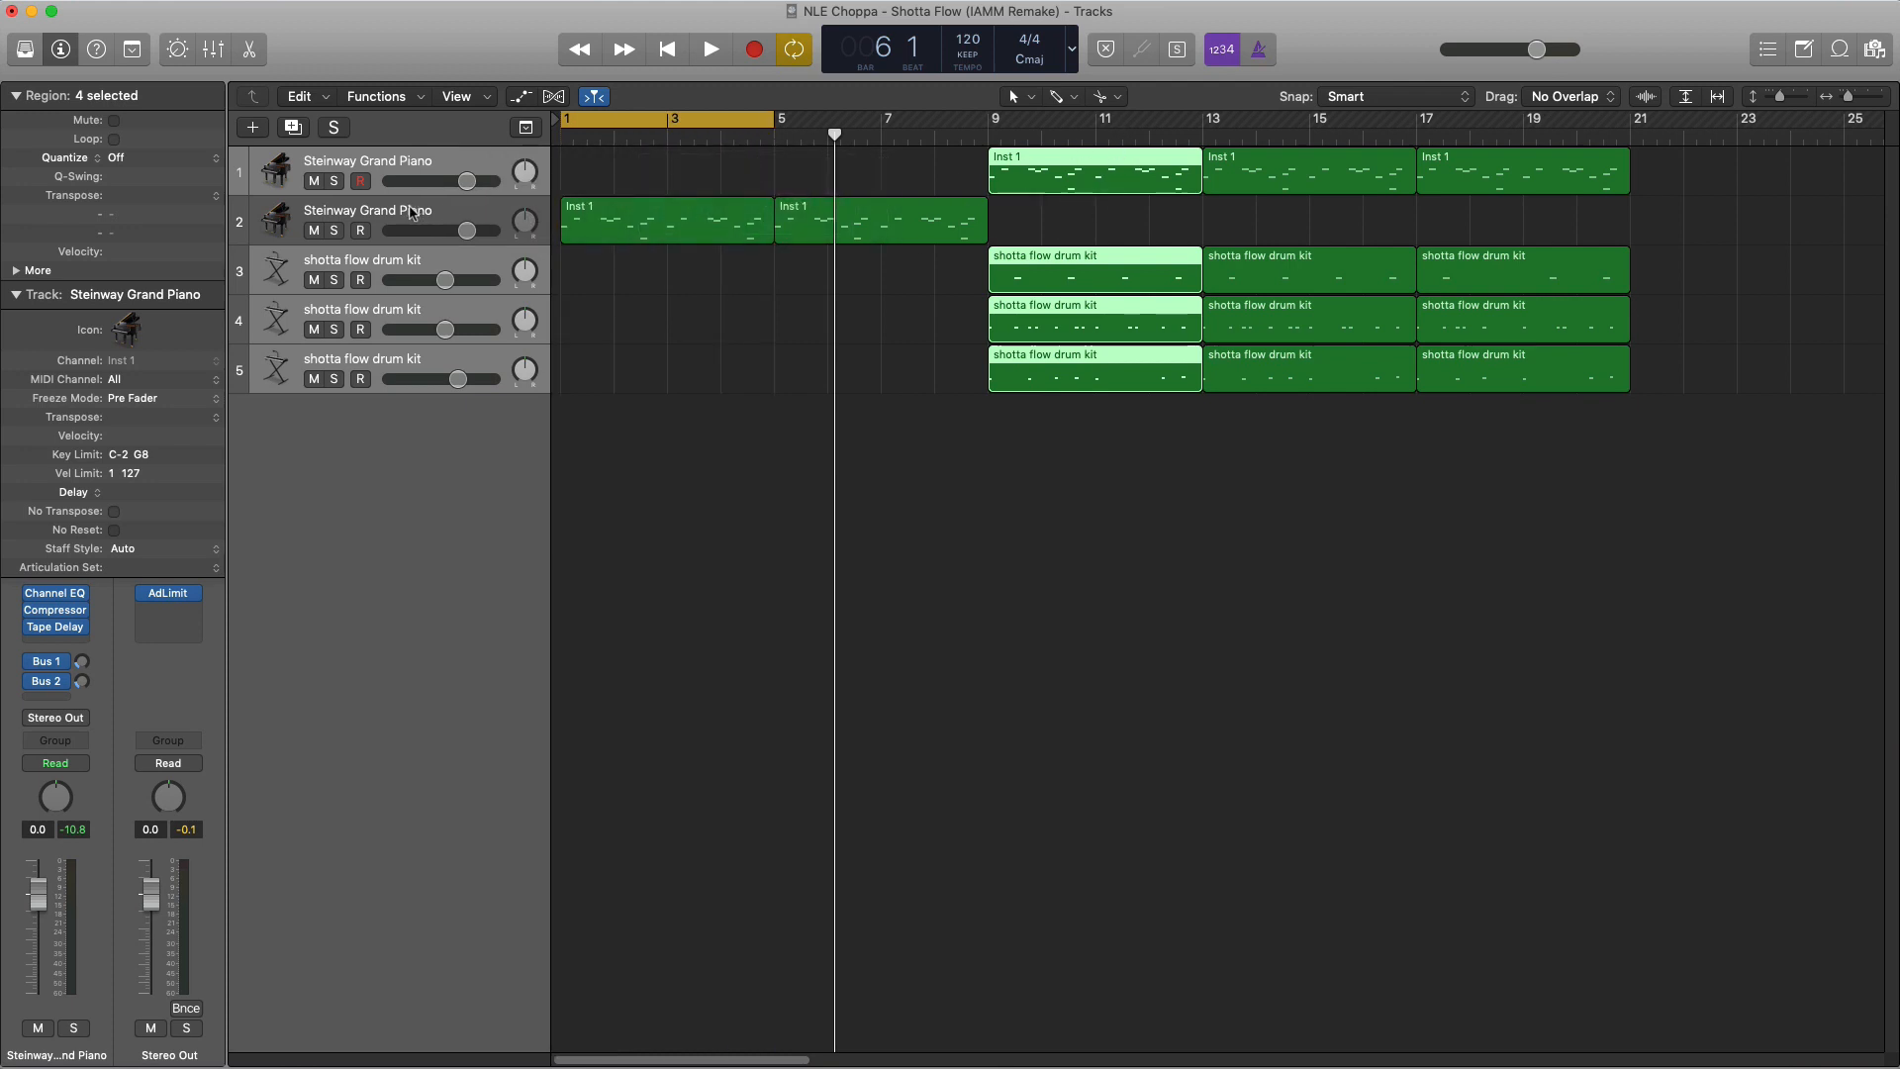
pyautogui.click(354, 223)
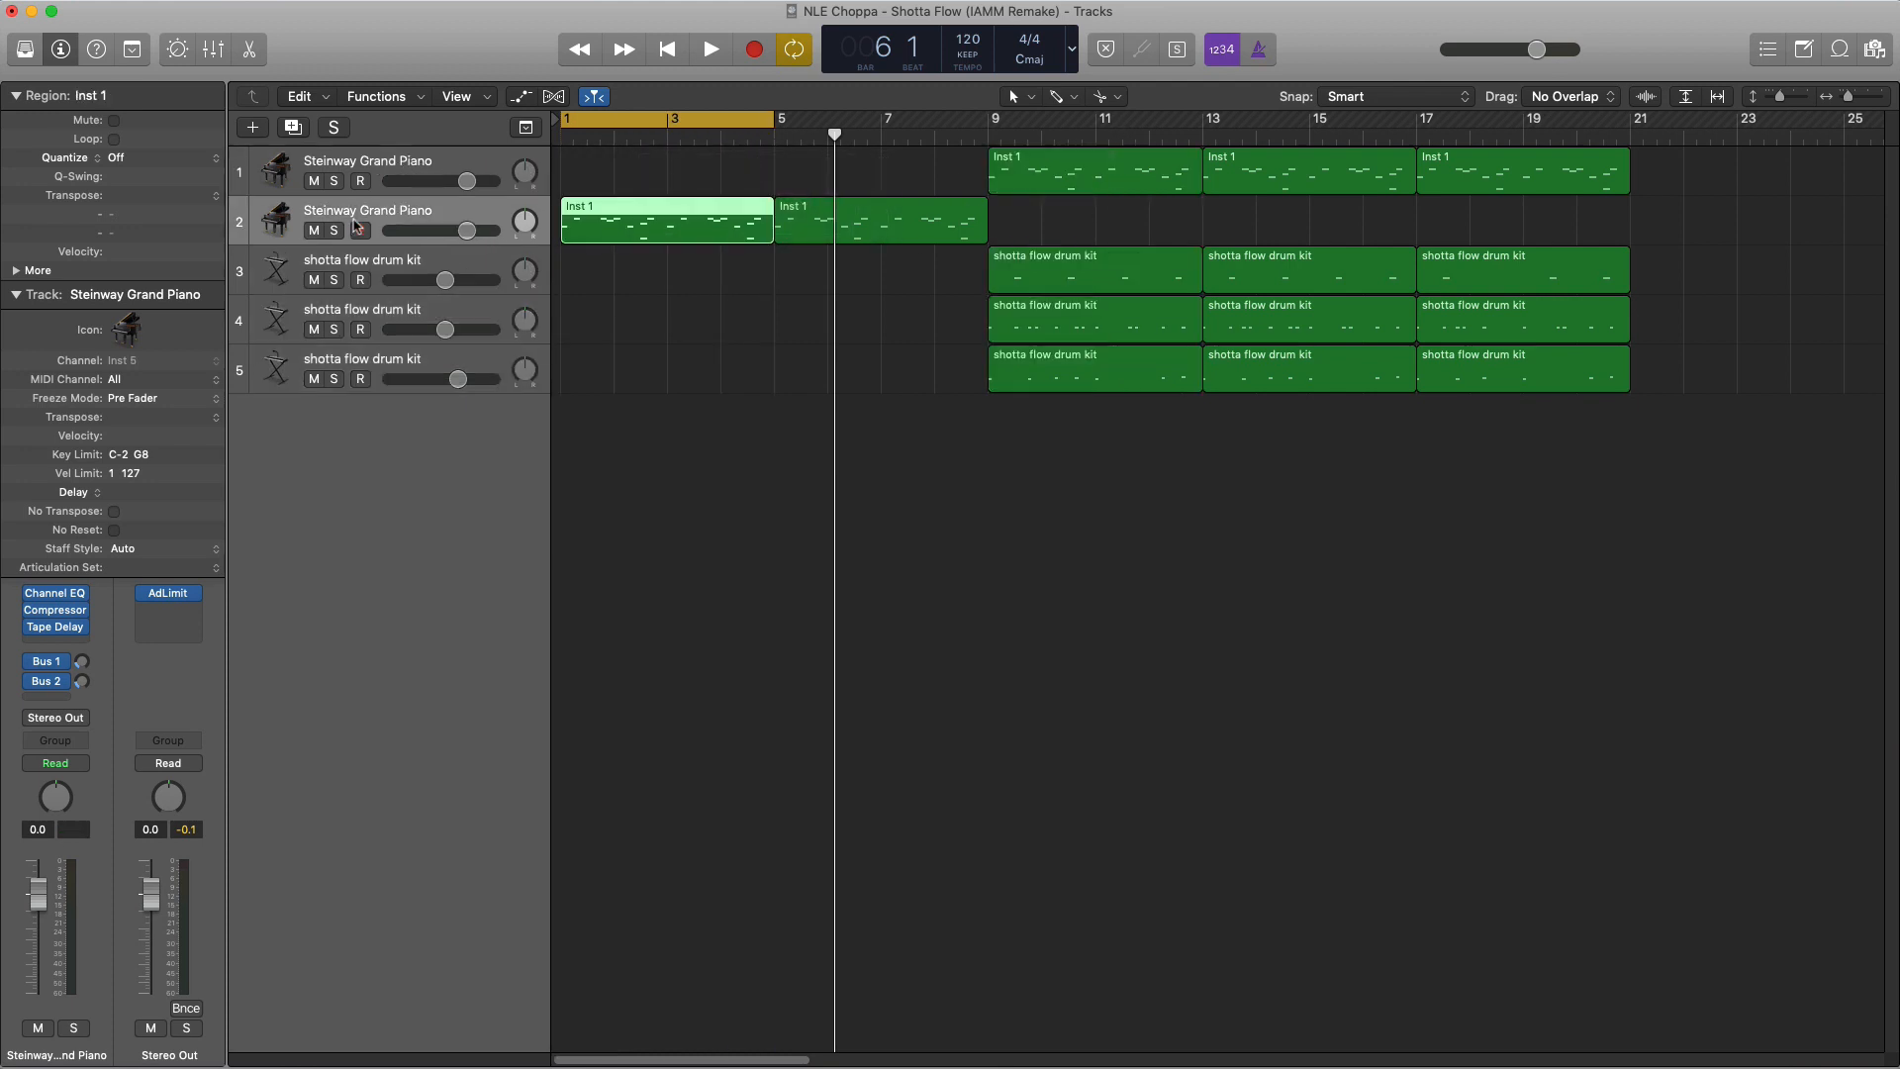
pyautogui.click(56, 642)
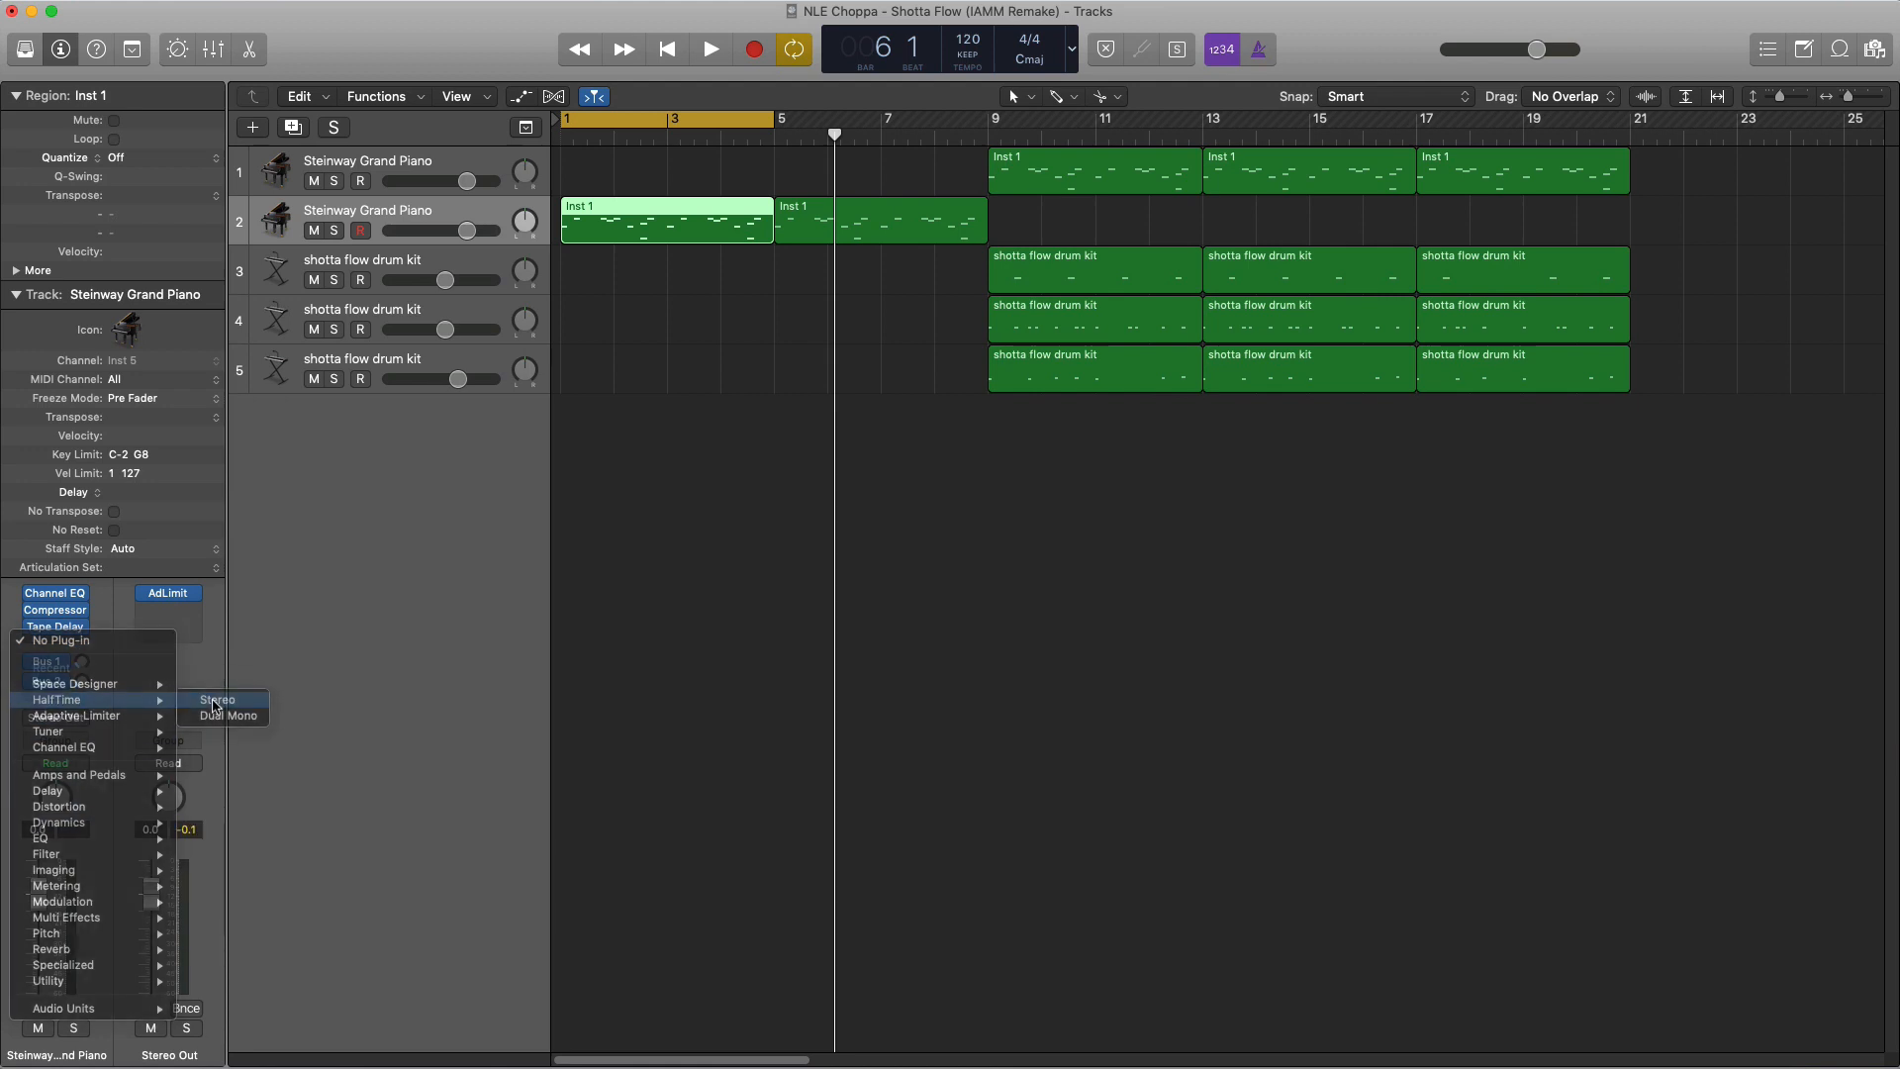
pyautogui.click(217, 701)
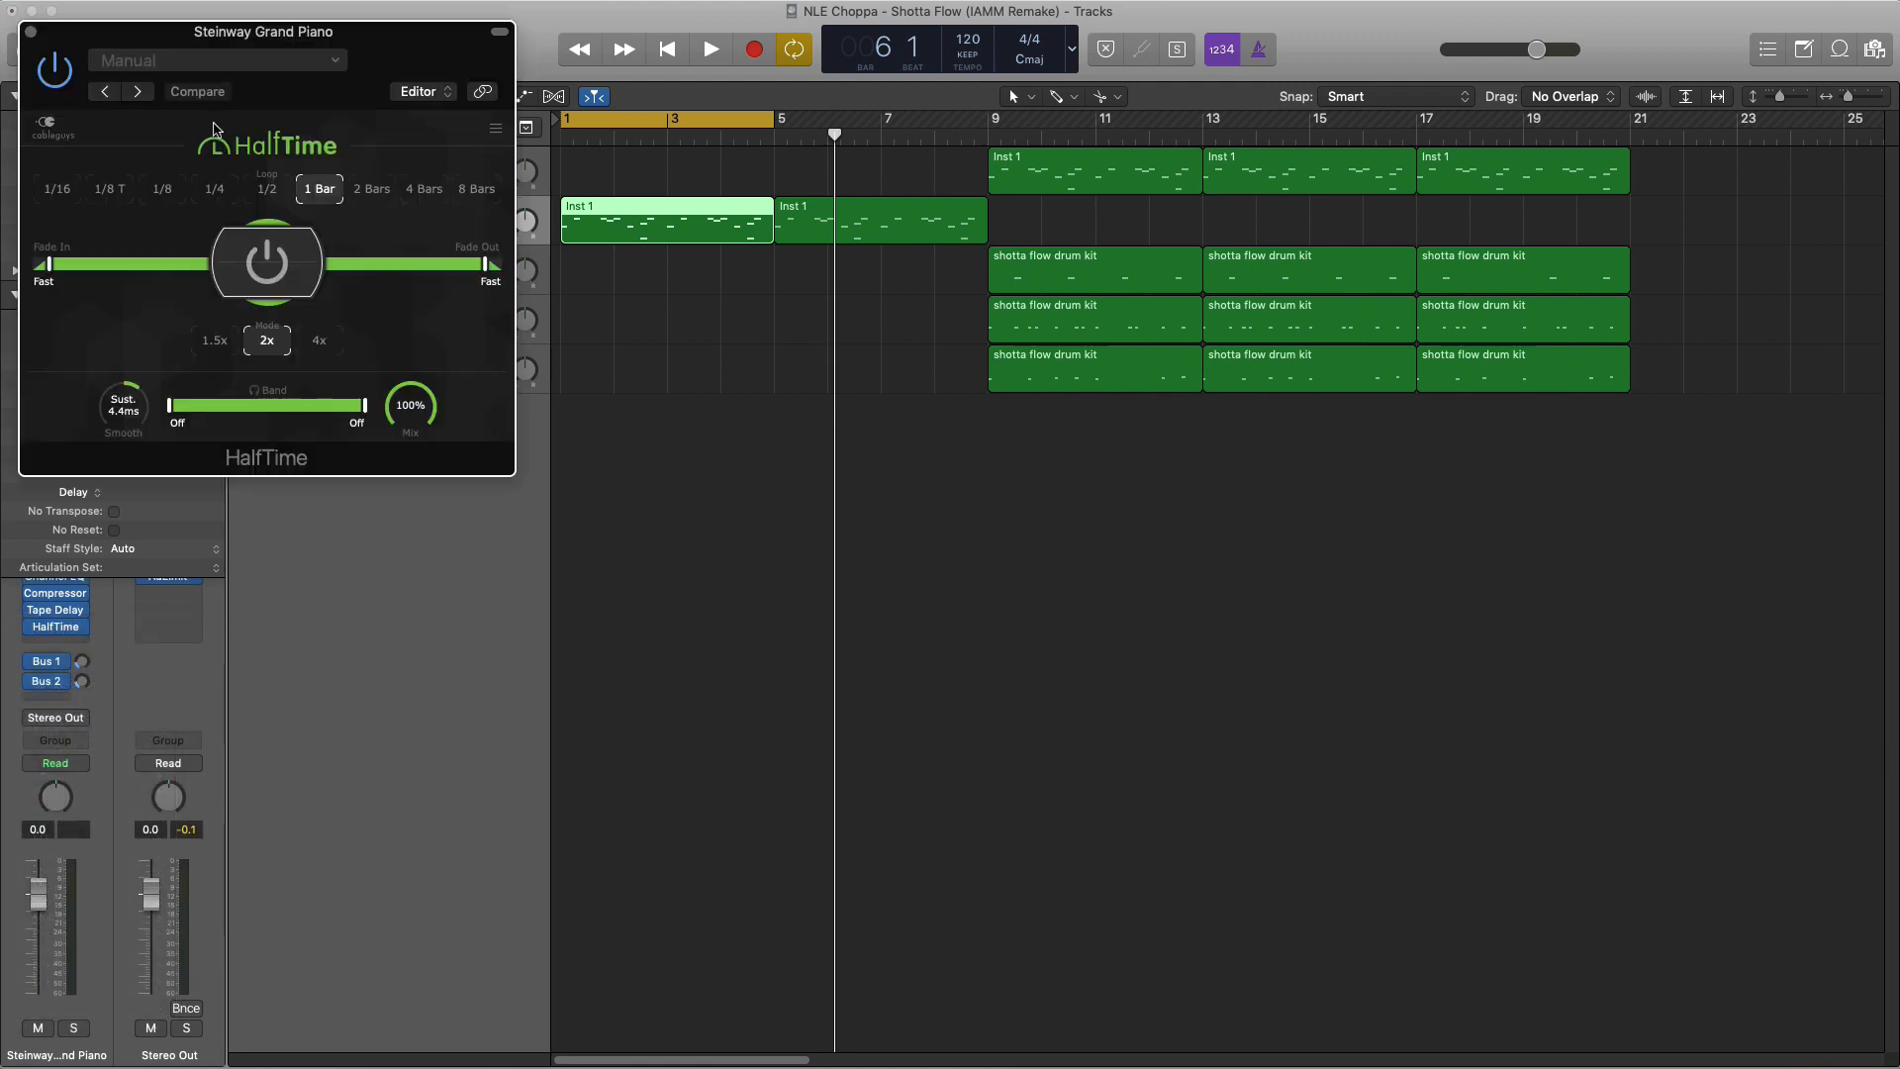
pyautogui.click(31, 31)
pyautogui.press('space')
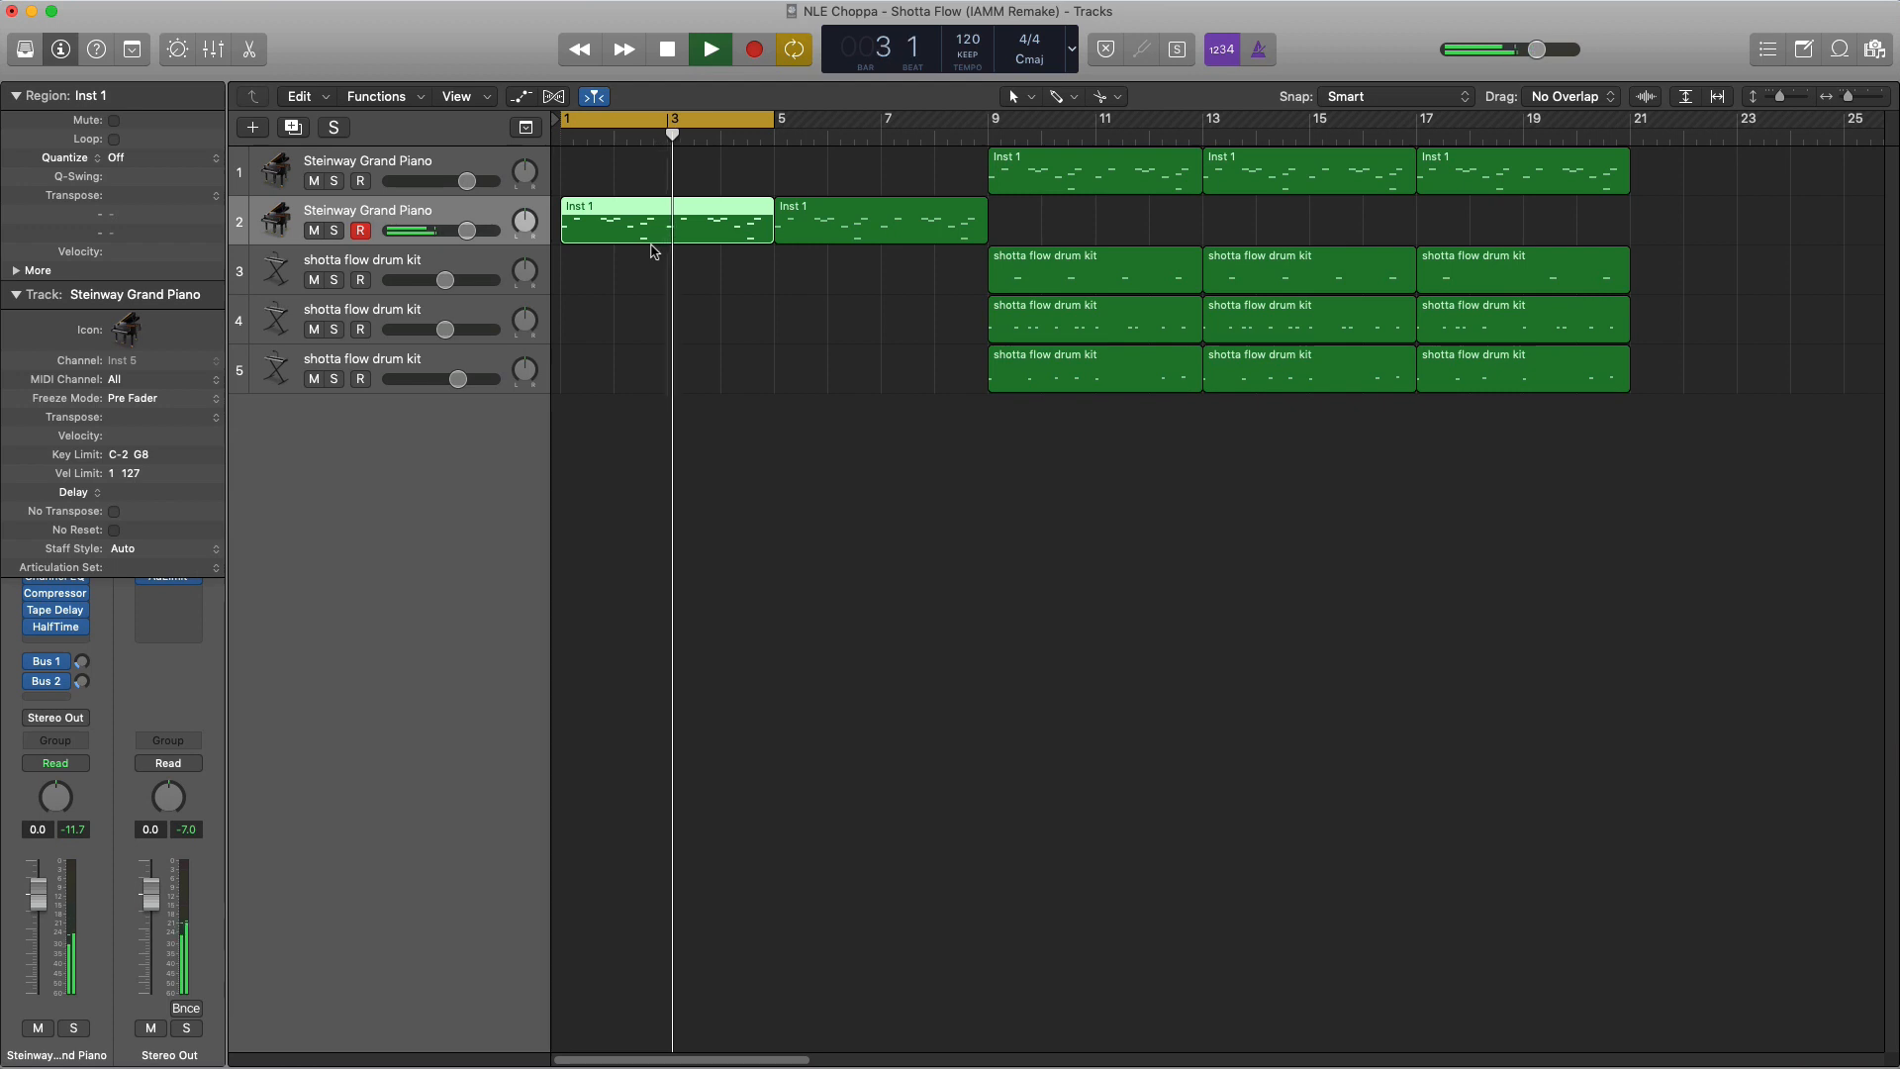
pyautogui.click(635, 294)
pyautogui.press('space')
# Delete the bars 5–8 region on the duplicate piano track and open its bars 1–4 region in the Piano Roll
pyautogui.click(864, 211)
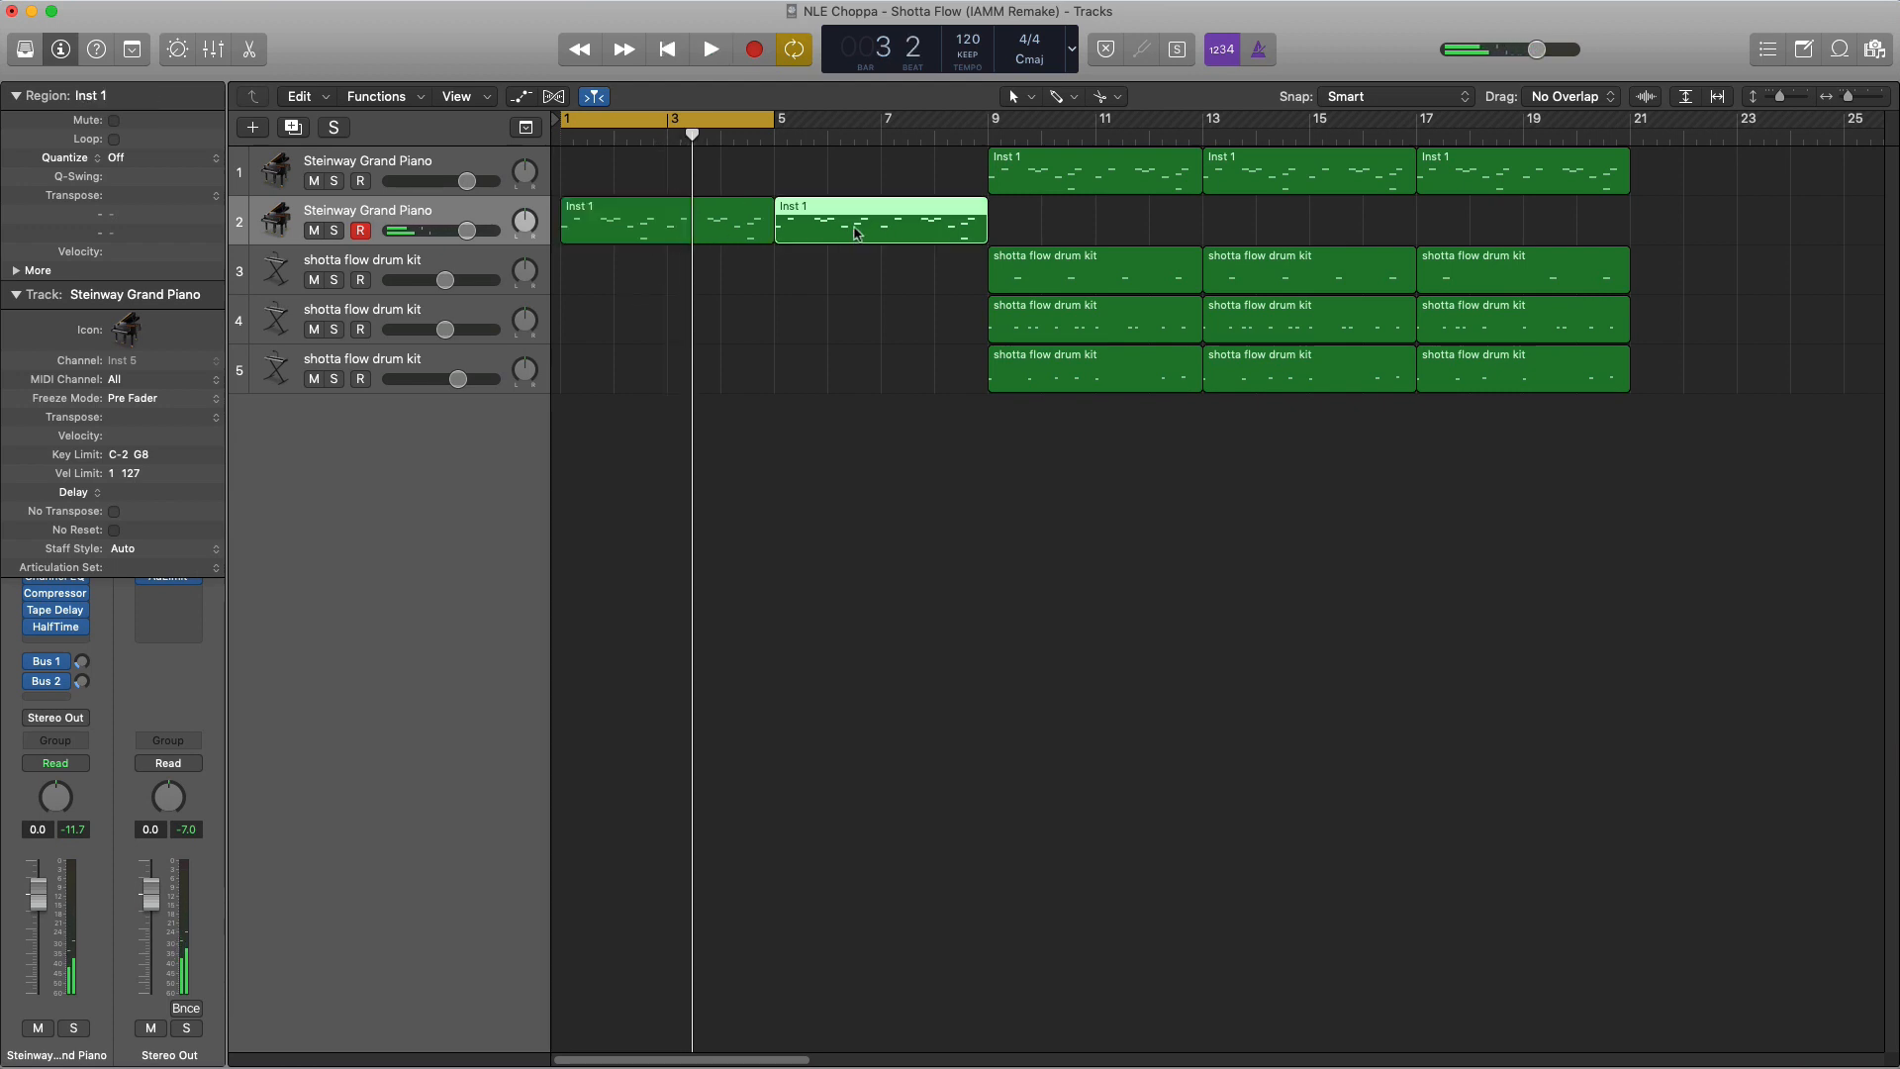
pyautogui.press('Delete')
pyautogui.doubleClick(630, 231)
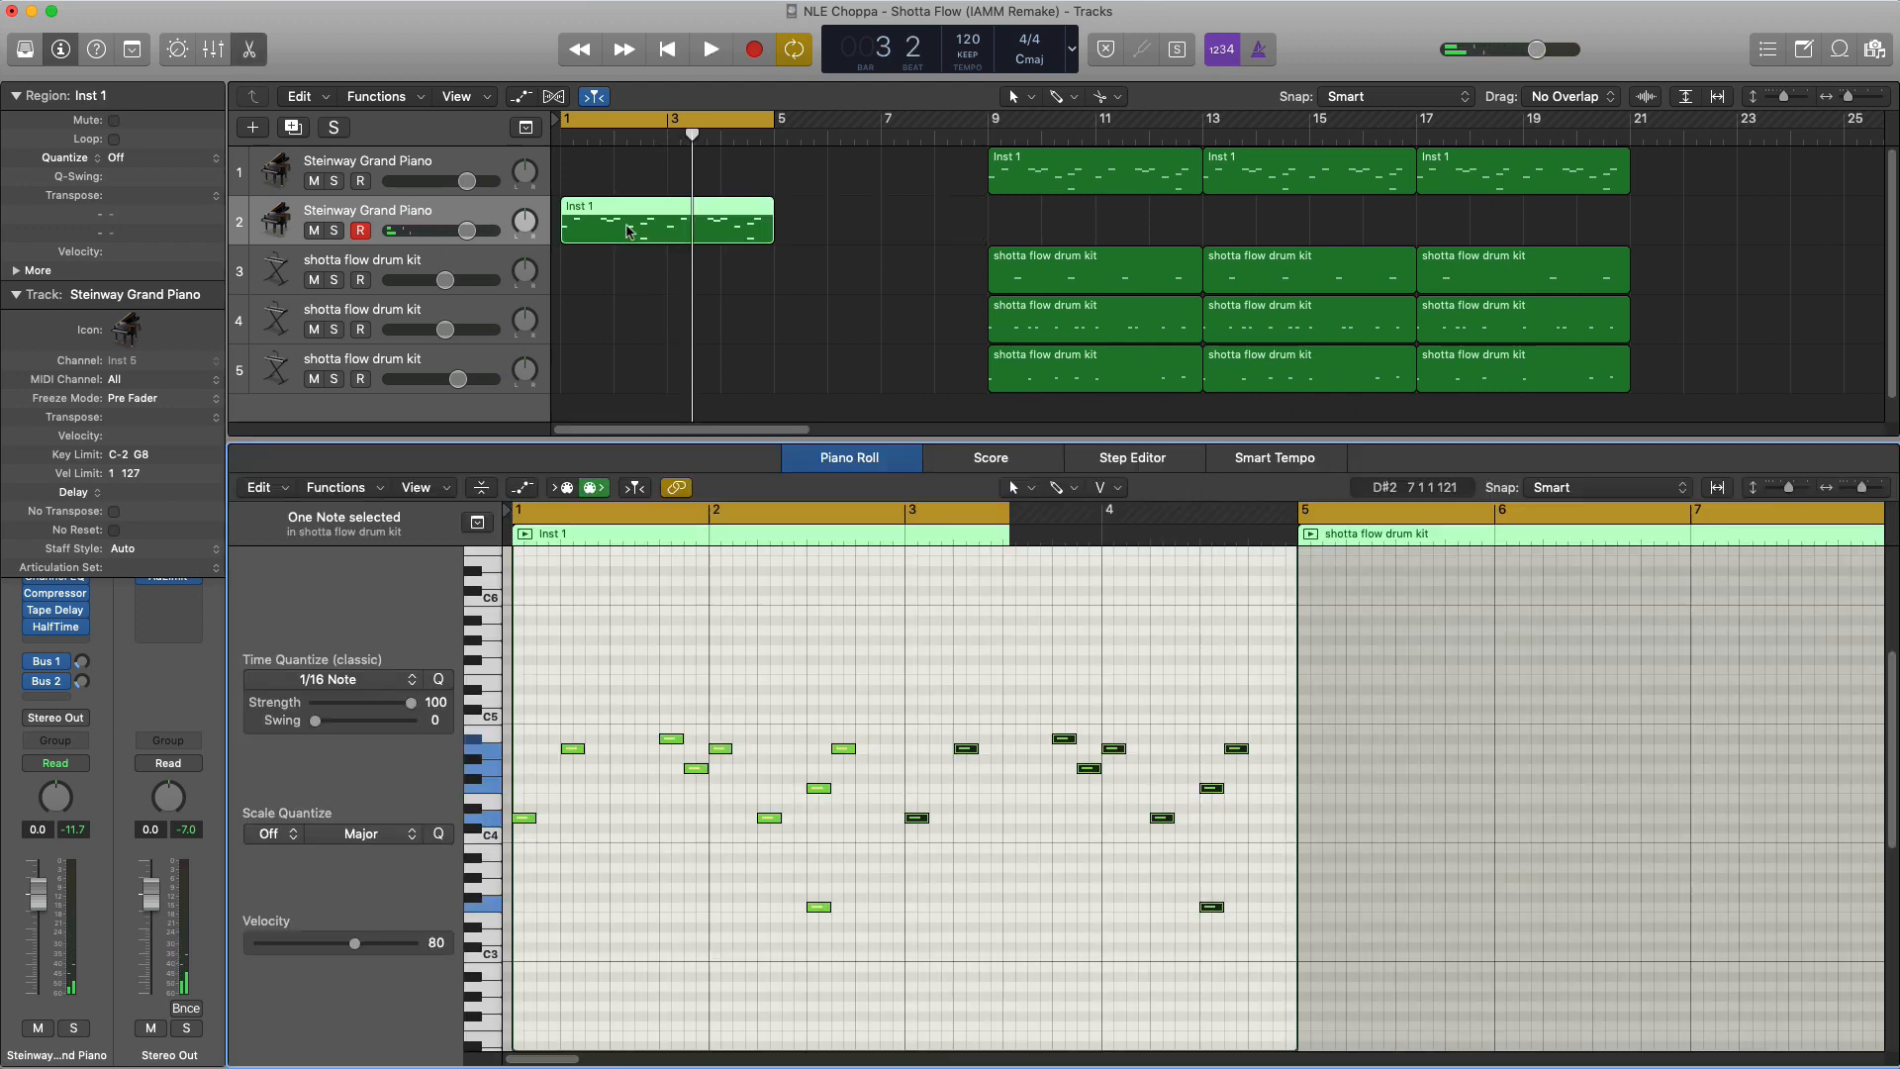
pyautogui.click(698, 789)
pyautogui.doubleClick(712, 517)
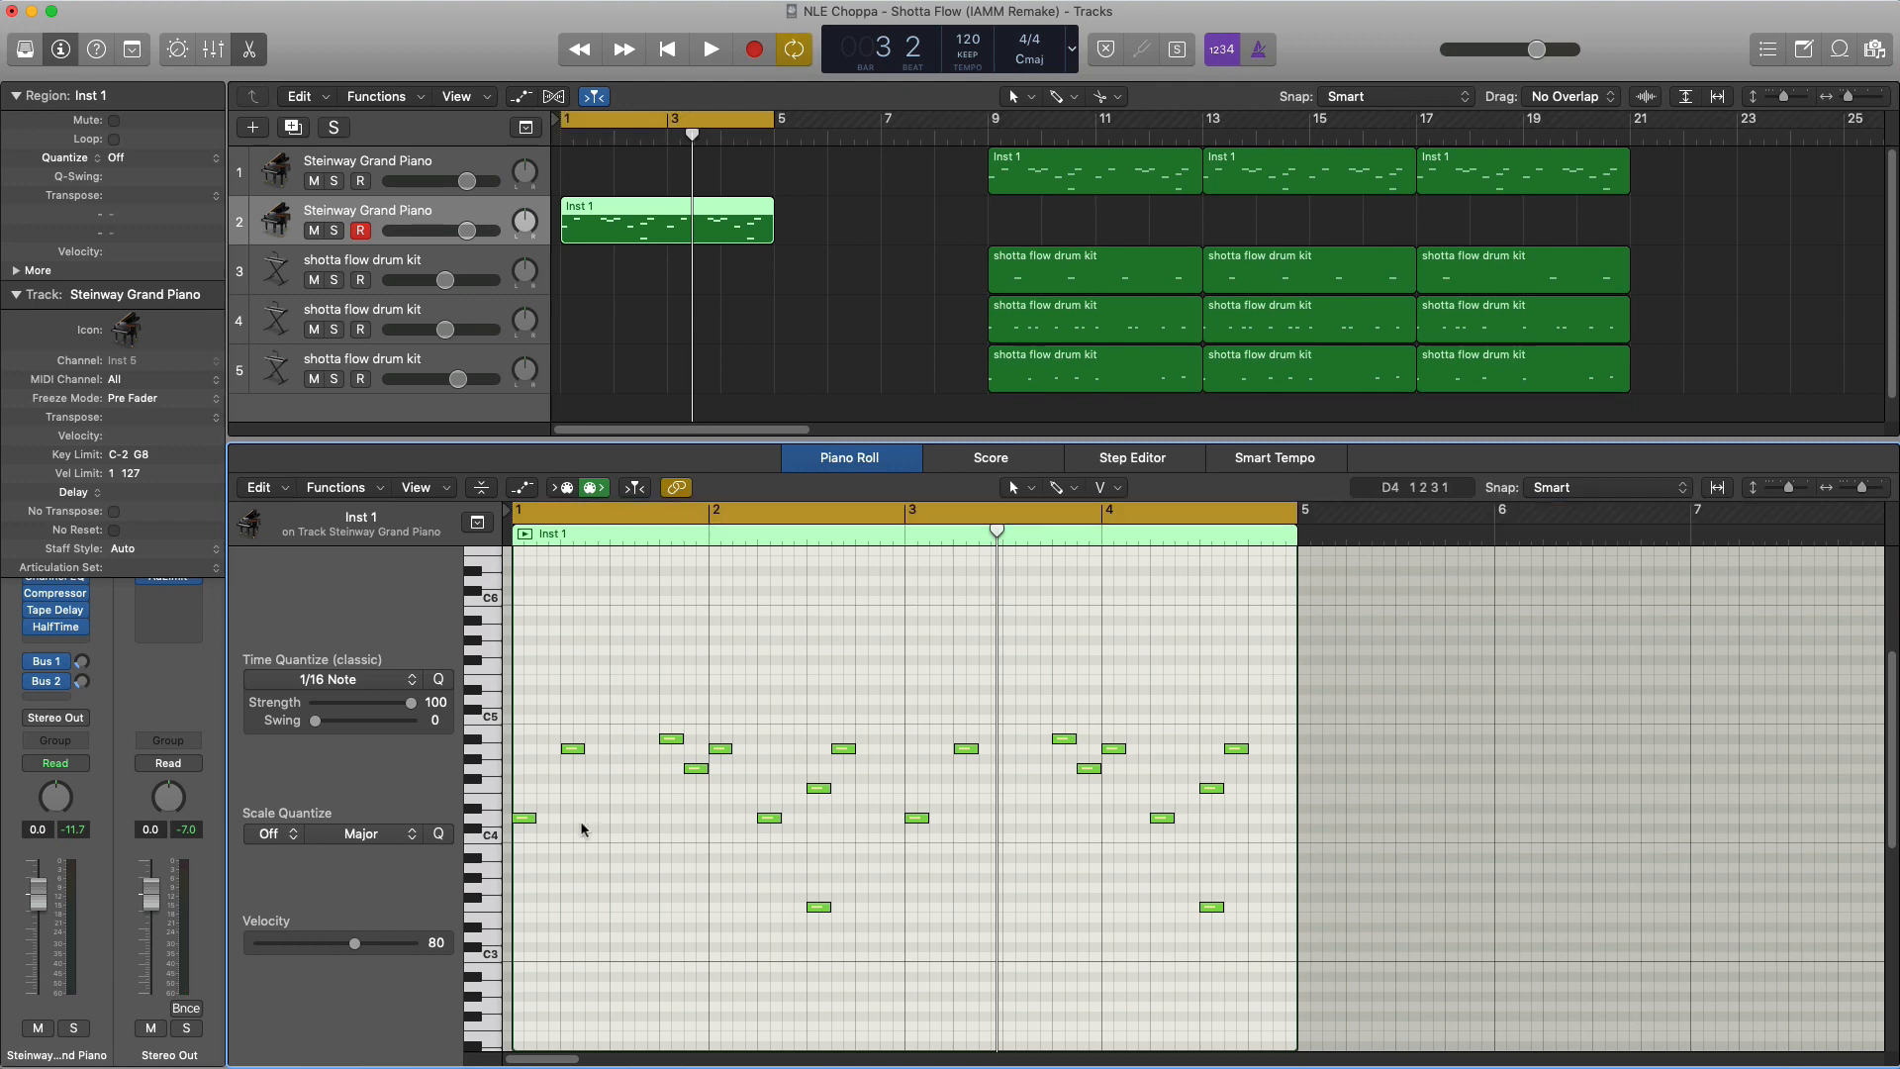
# Copy the four D4 notes in the intro piano region one octave down to D3 and play it
pyautogui.click(502, 819)
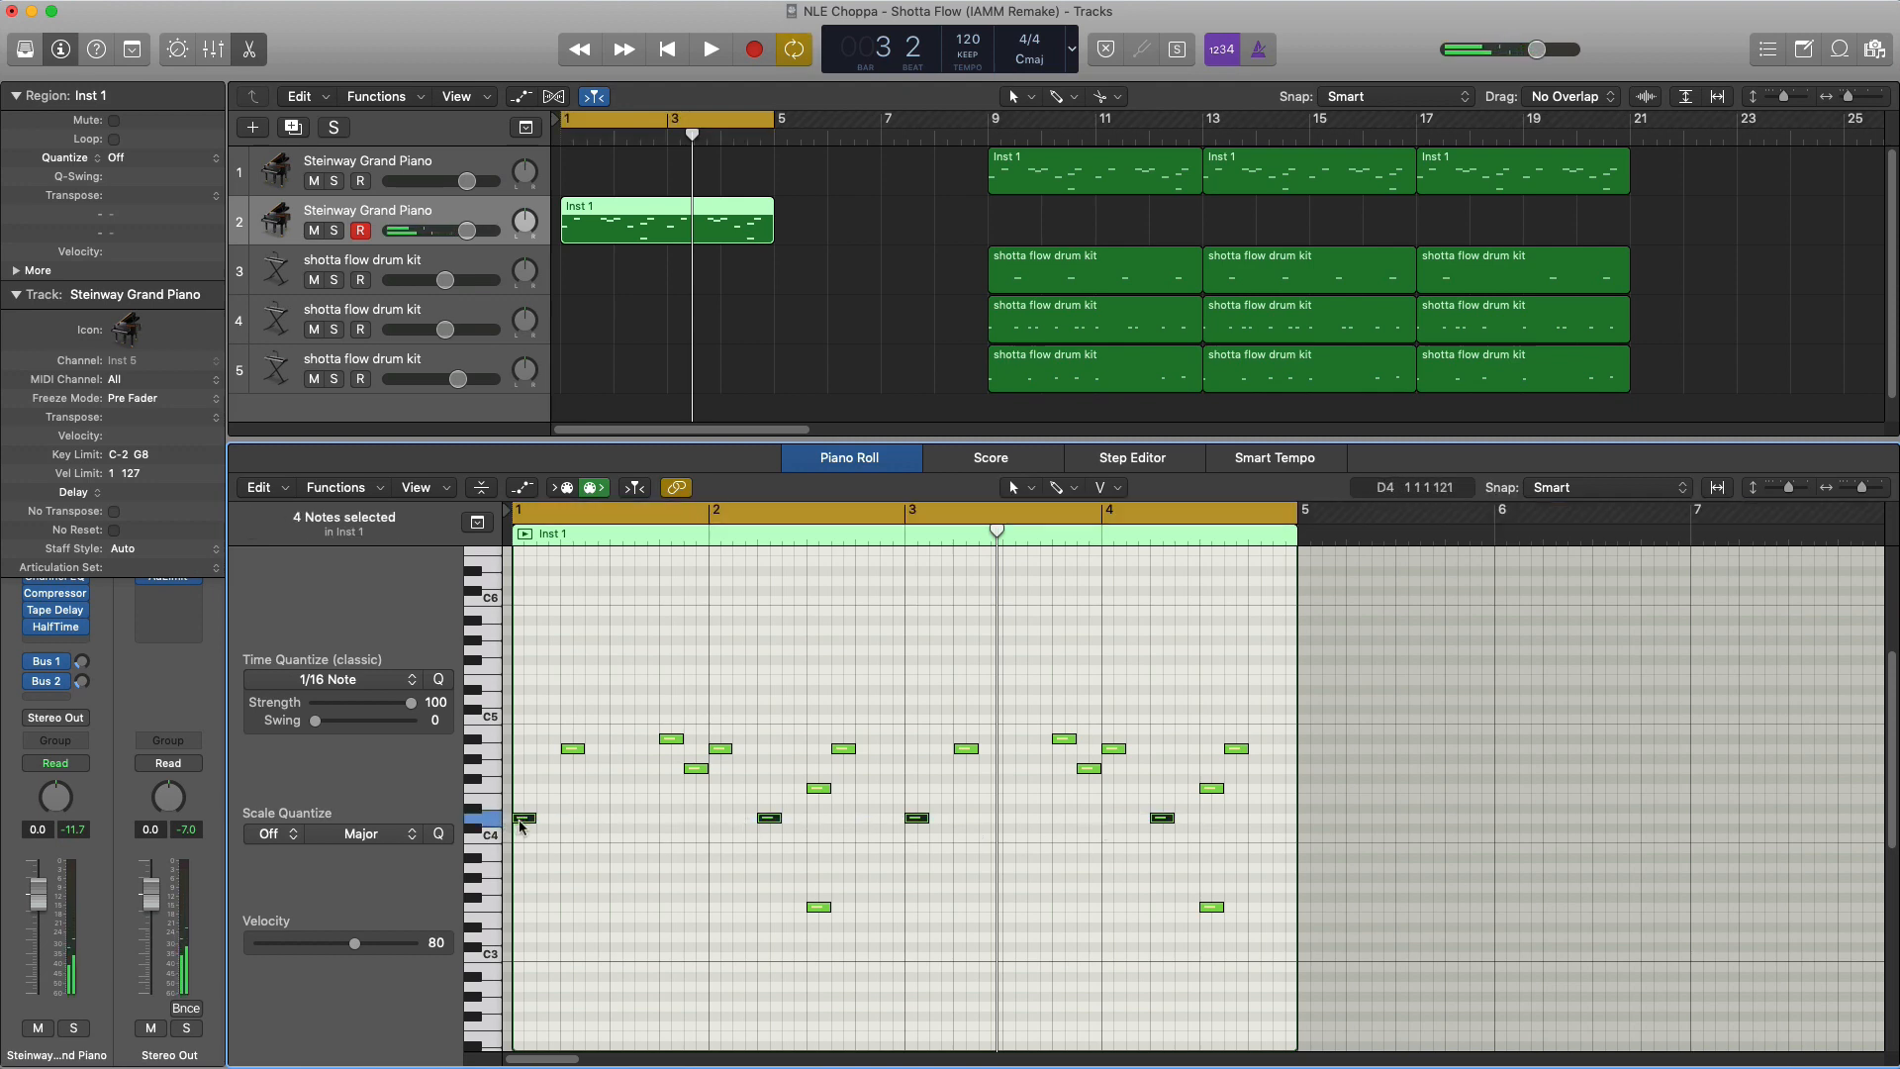
pyautogui.moveTo(525, 824); pyautogui.dragTo(530, 945)
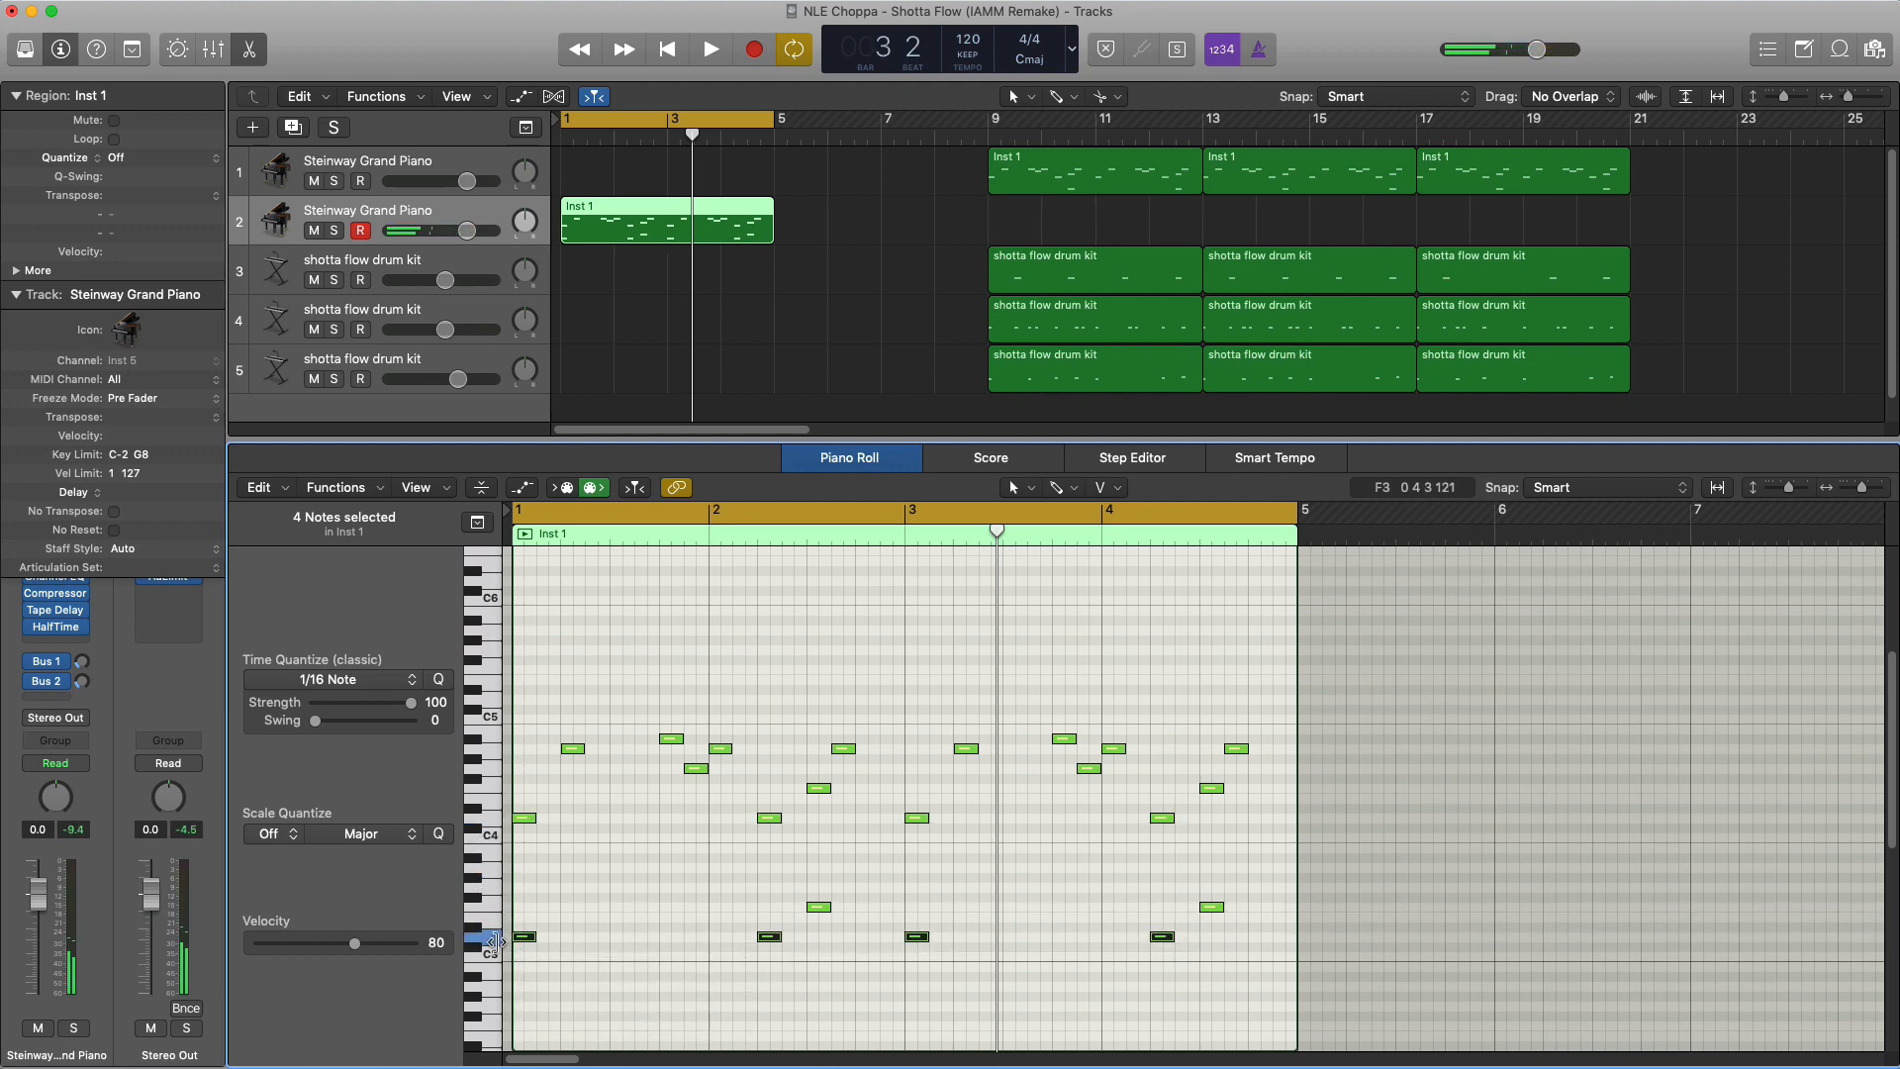
pyautogui.press('space')
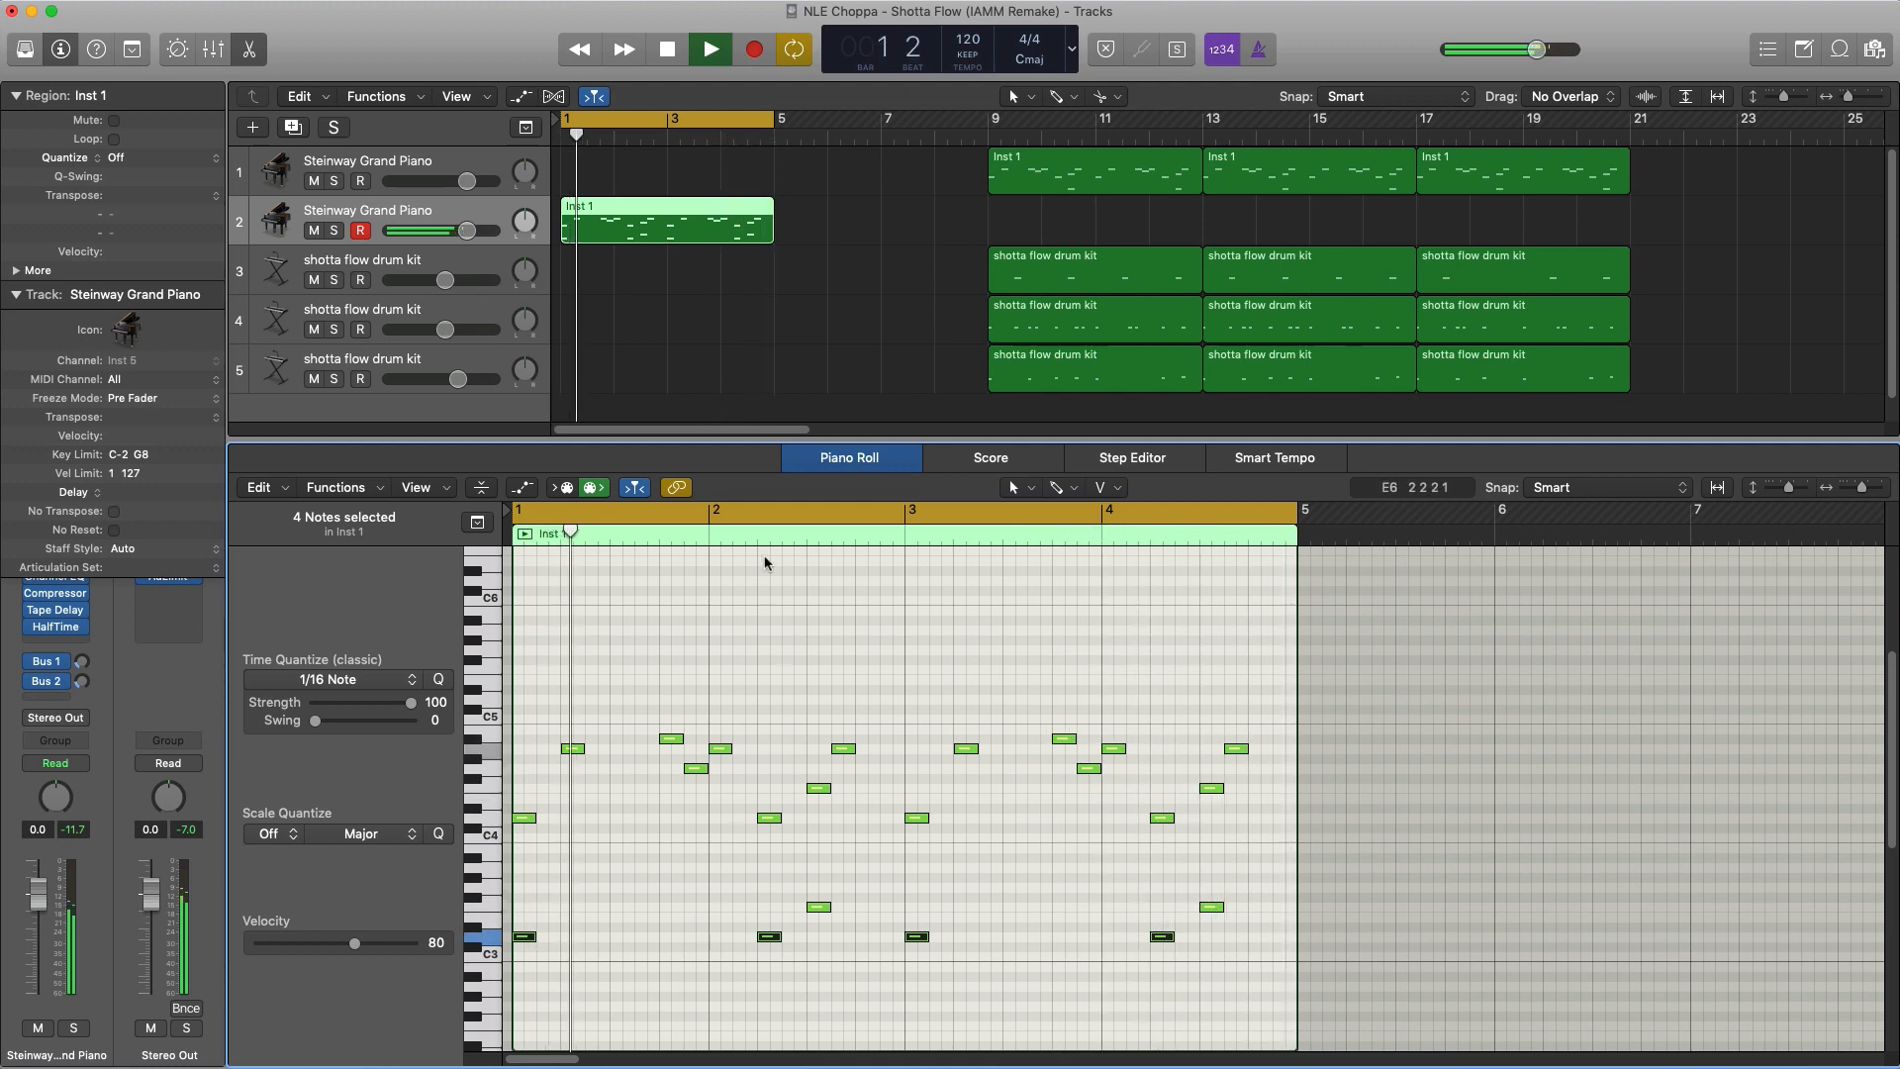
# Check the HalfTime plug-in's settings, and repeat the edited intro piano region over bars 5–8
pyautogui.click(55, 630)
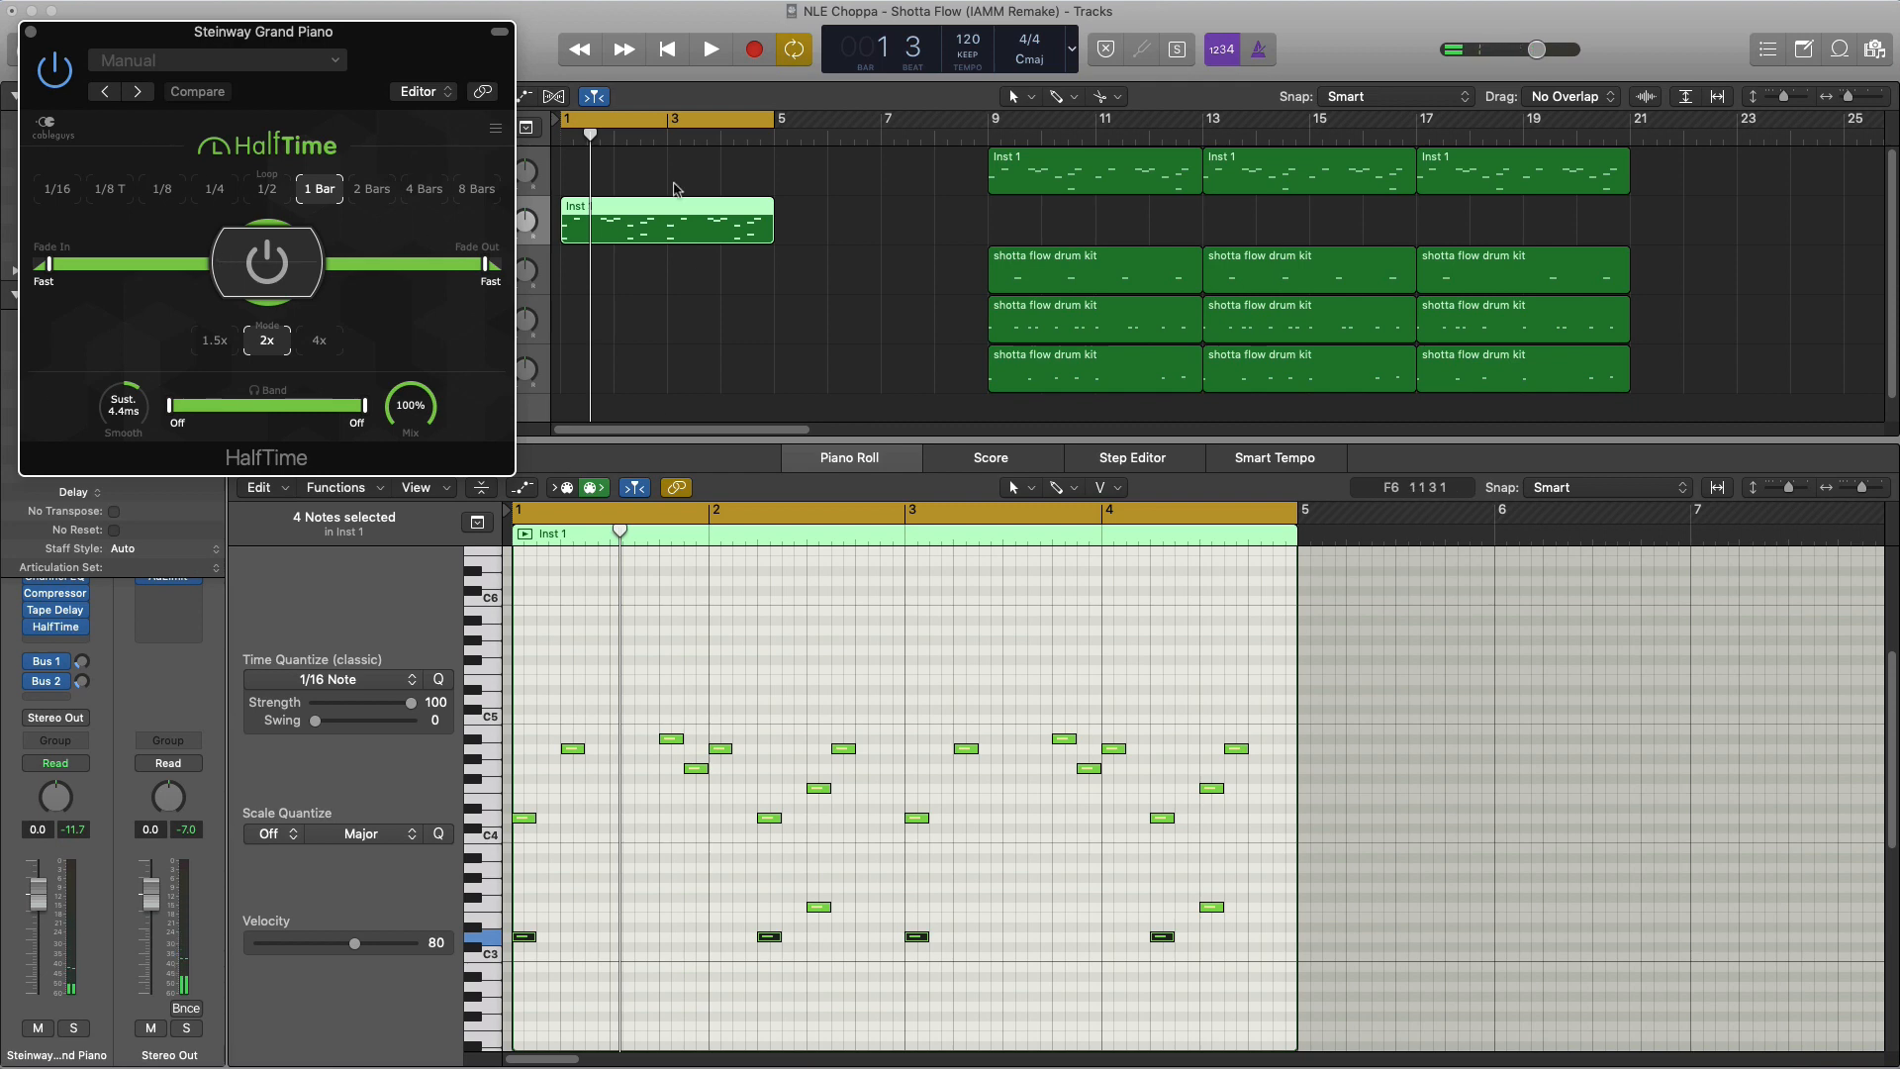
pyautogui.click(31, 32)
pyautogui.click(658, 235)
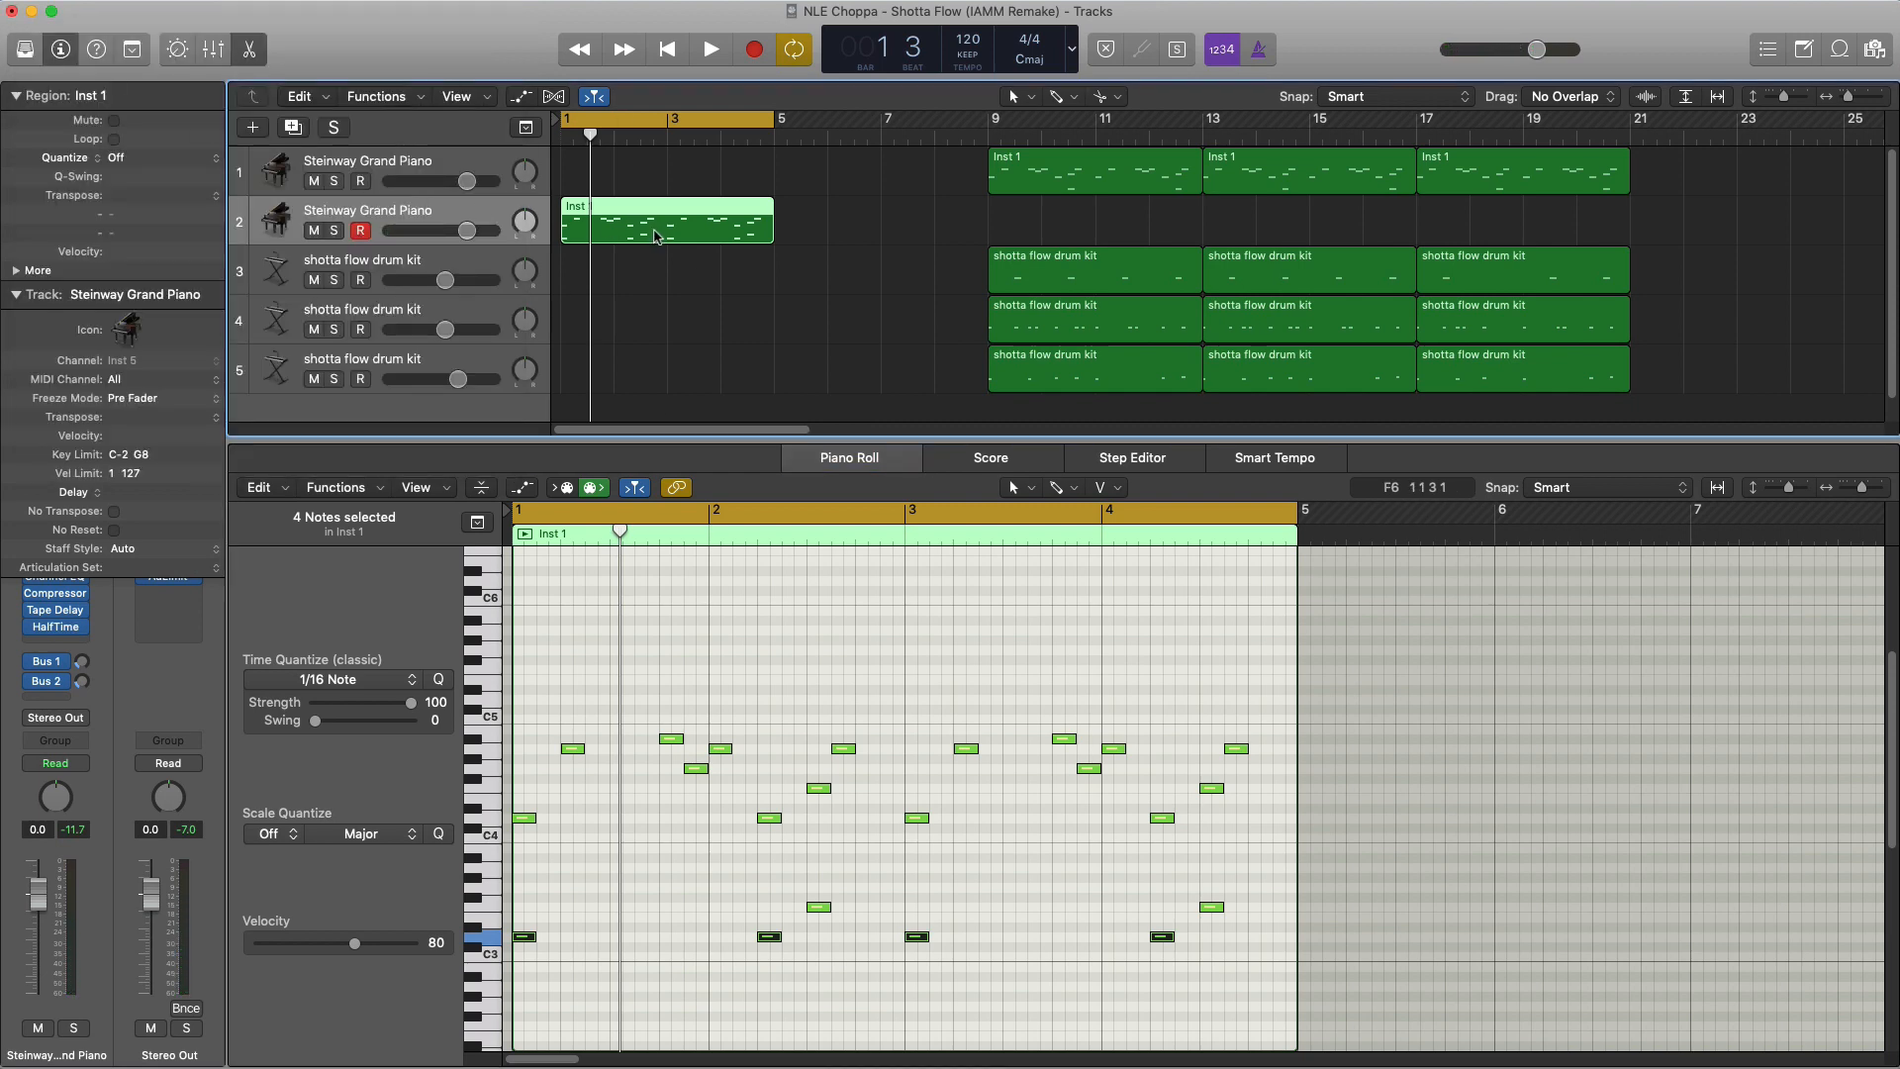
pyautogui.press('super+r')
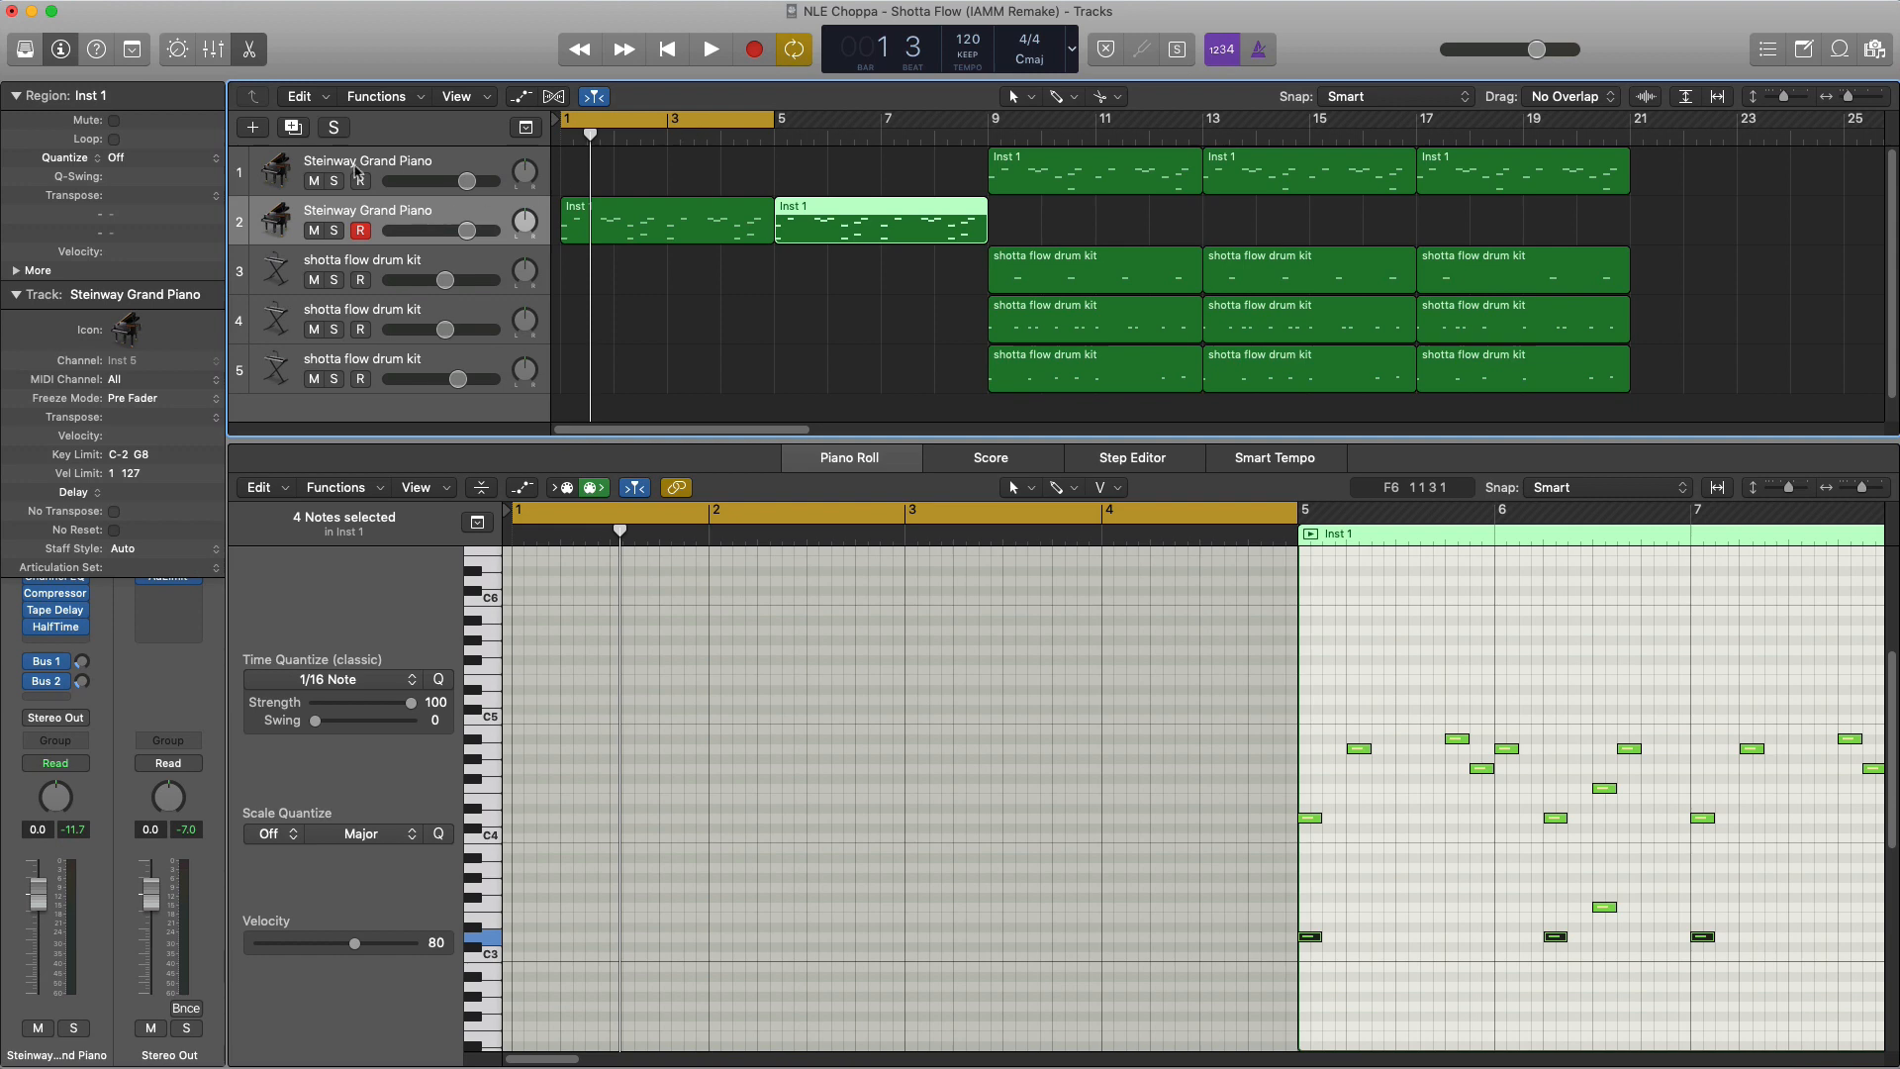
# Add a software instrument track and load the Vintage Synth Strings patch from the synthesizer strings sounds
pyautogui.click(251, 129)
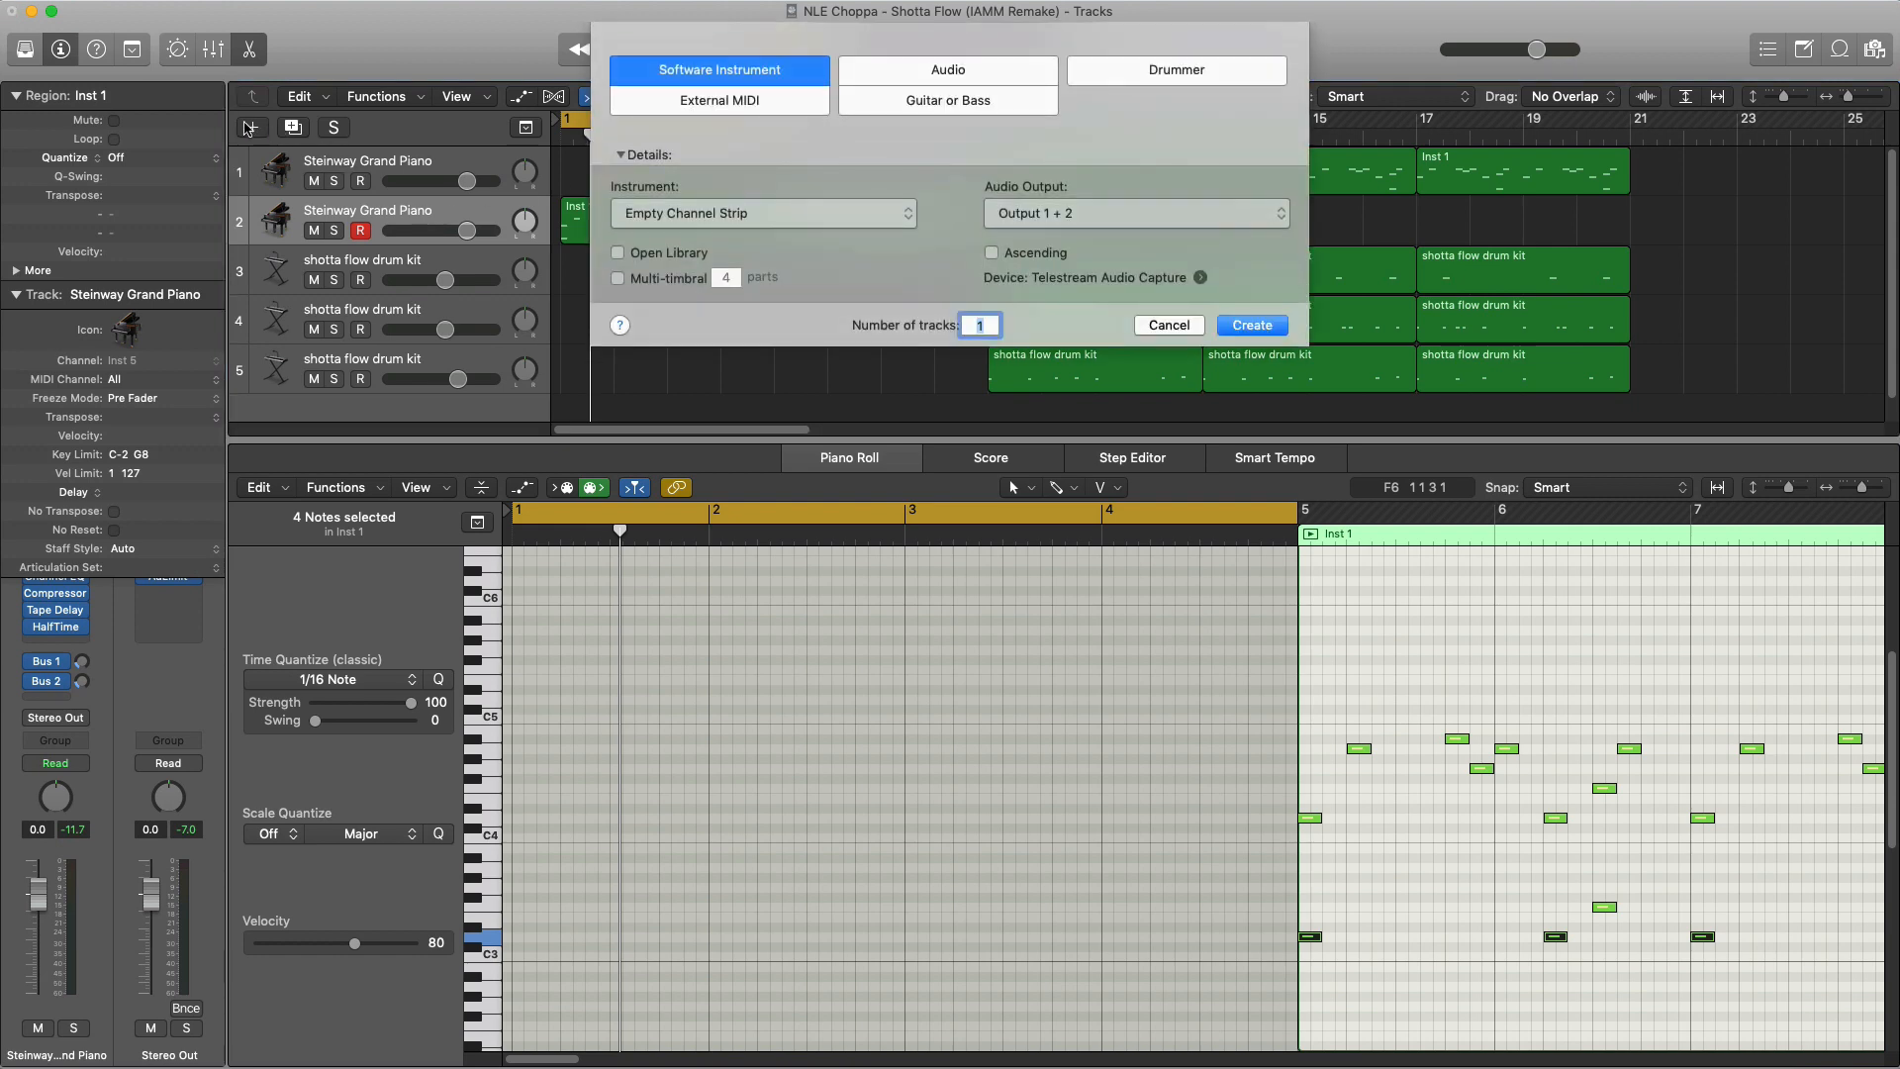
pyautogui.press('Return')
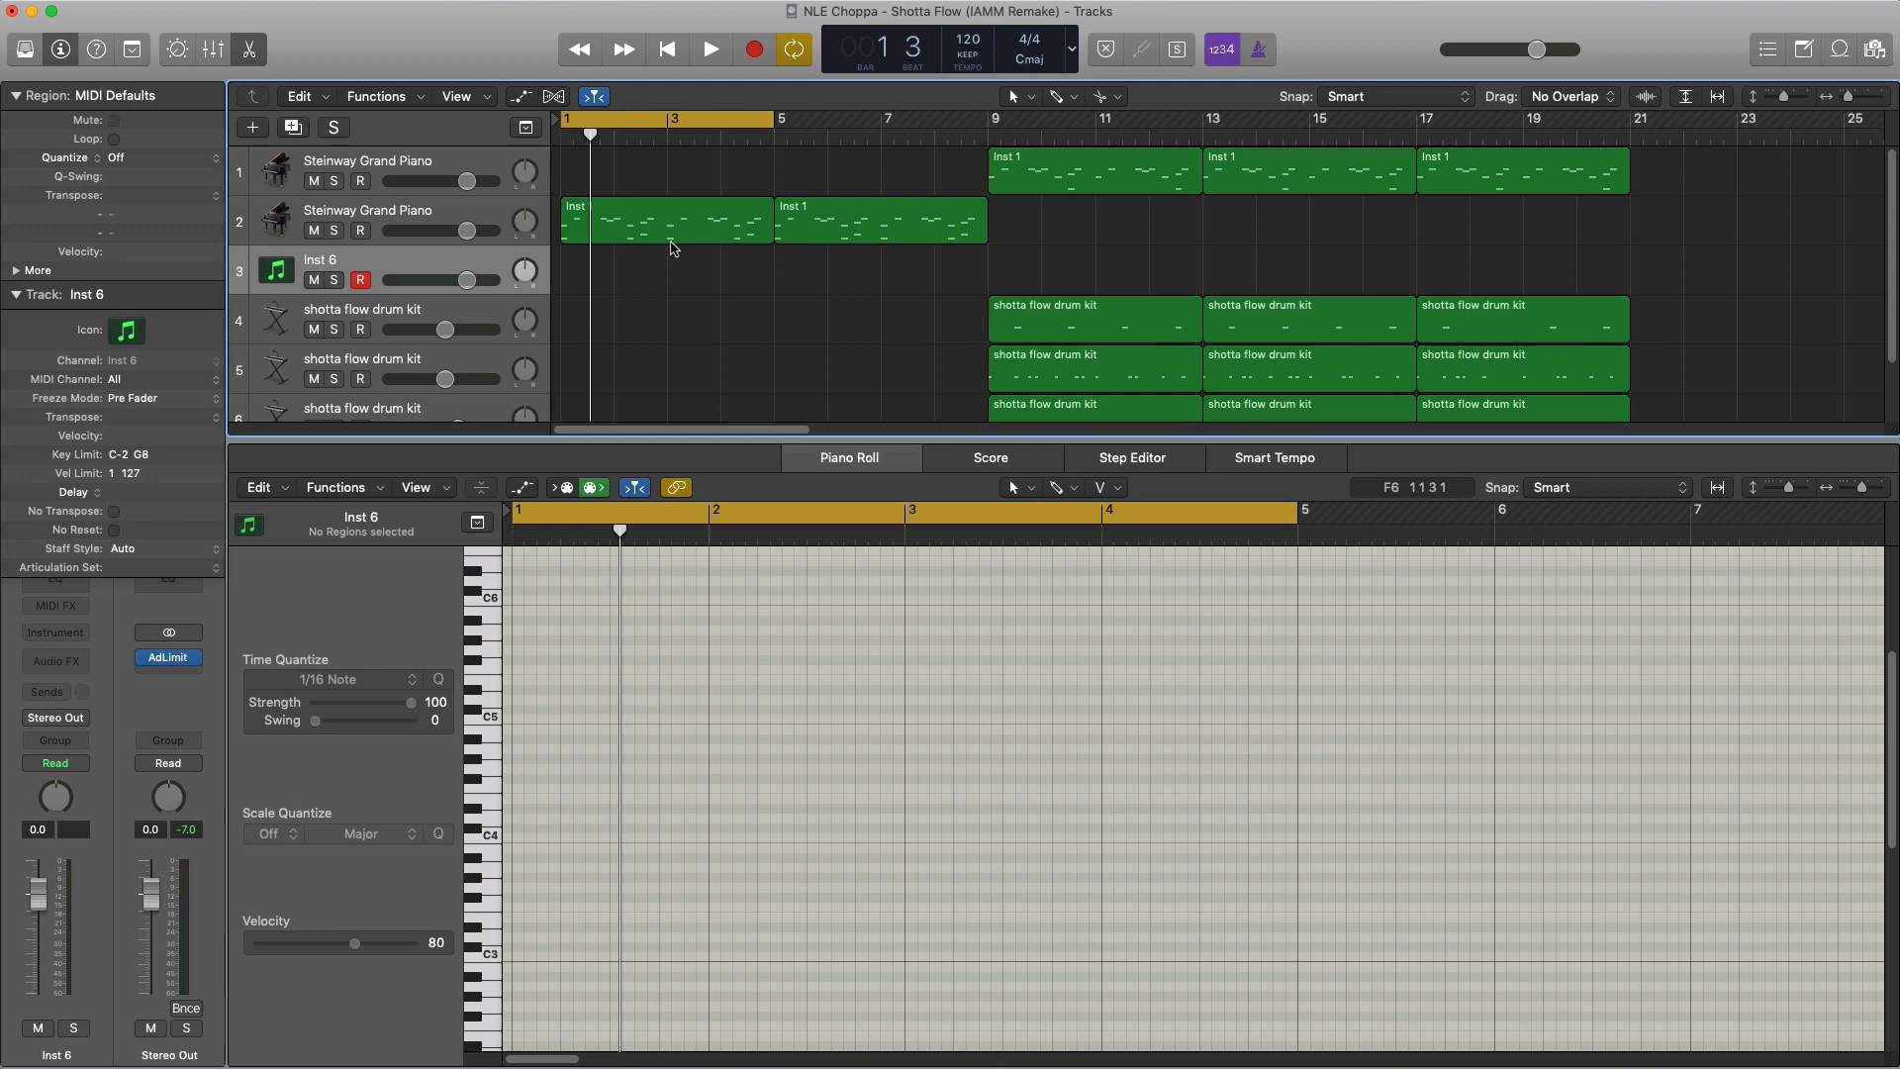
pyautogui.click(24, 52)
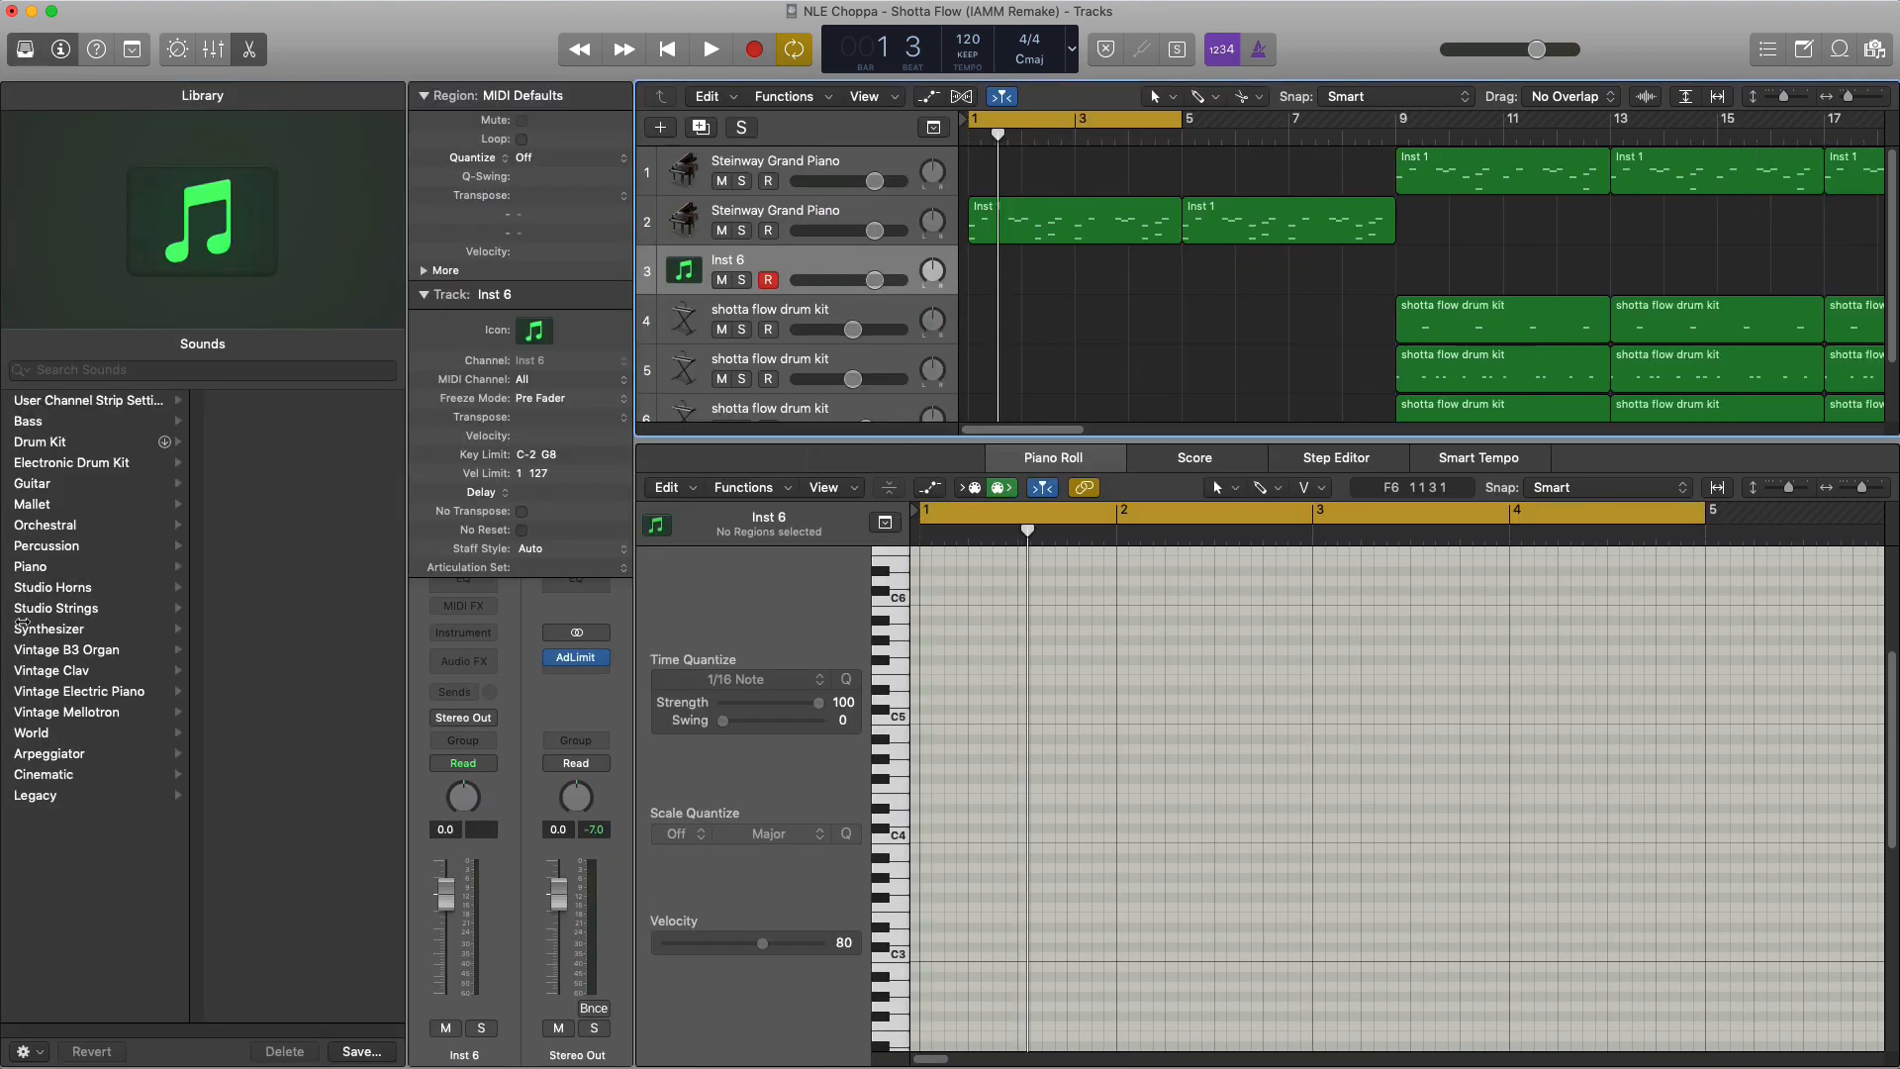
pyautogui.click(87, 630)
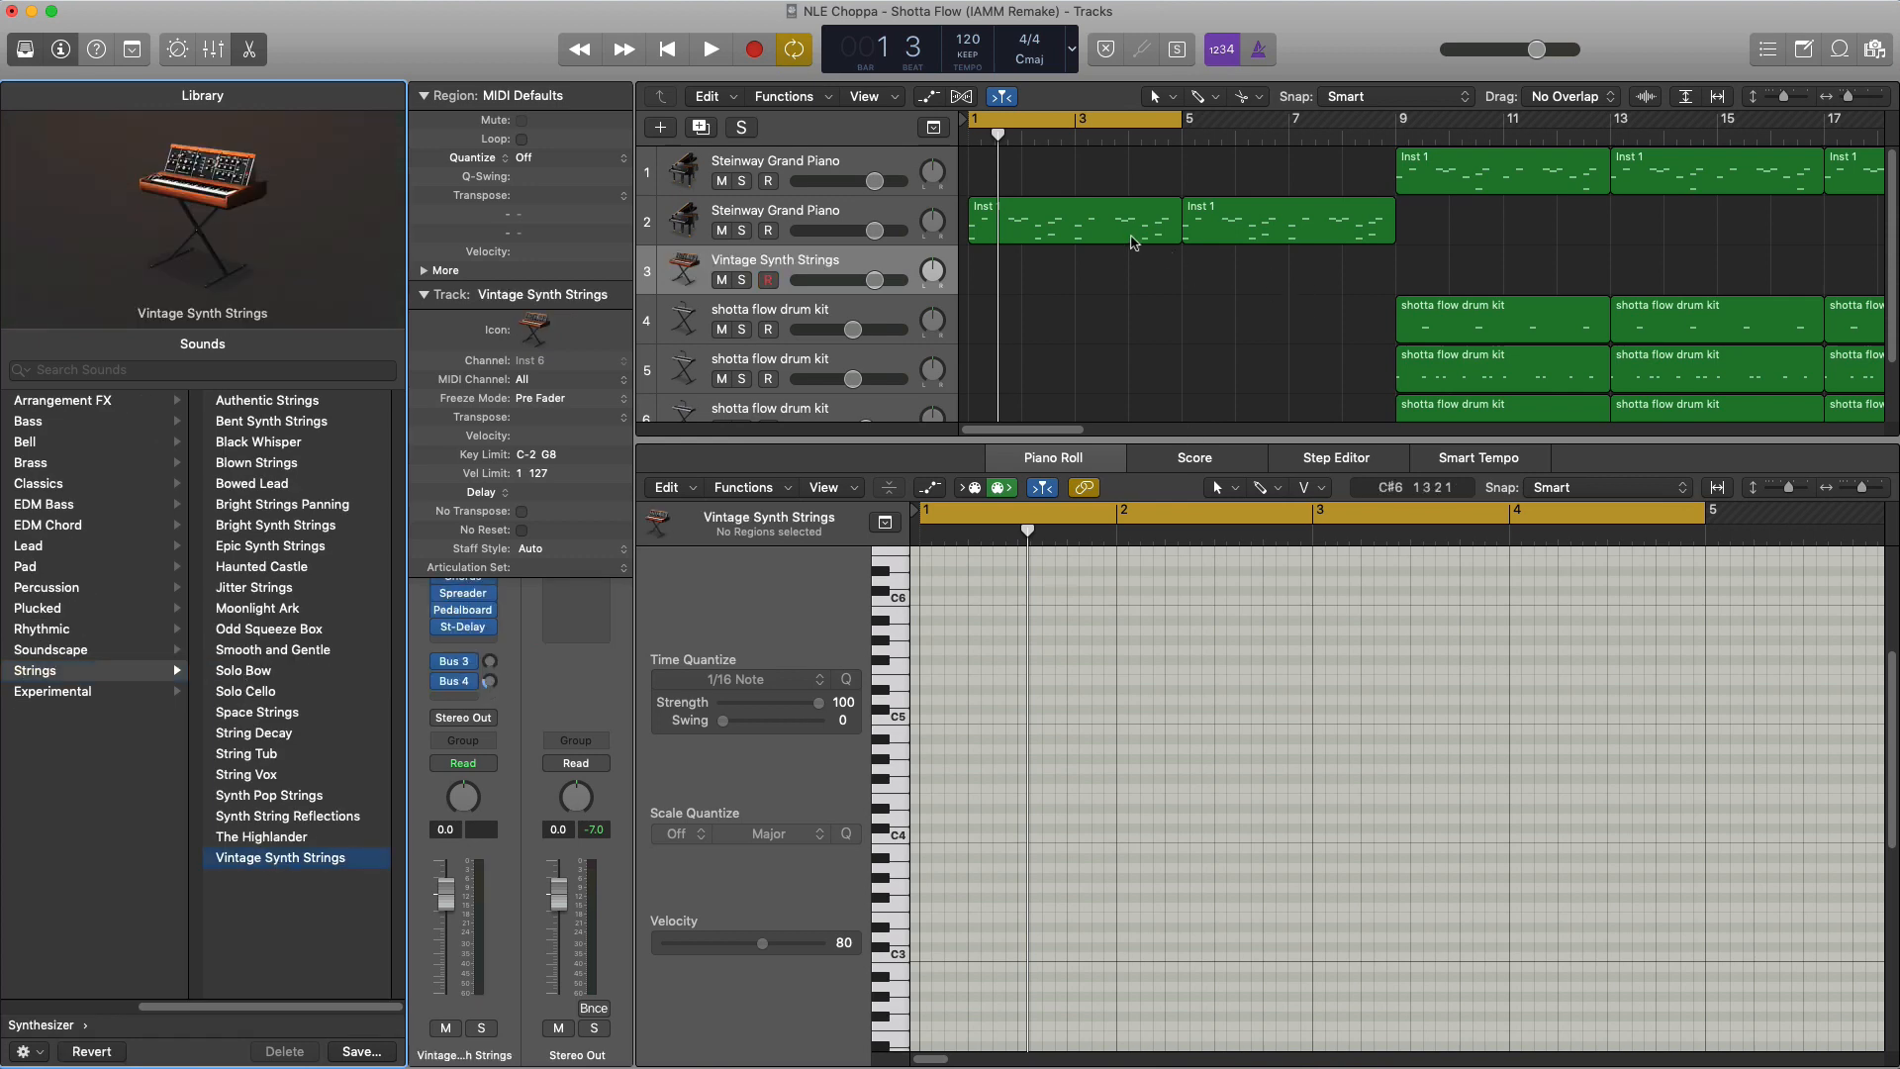
# Copy the bars 1–4 intro piano region onto the Vintage Synth Strings track and delete every note except the first D4
pyautogui.moveTo(1132, 242); pyautogui.dragTo(1133, 291)
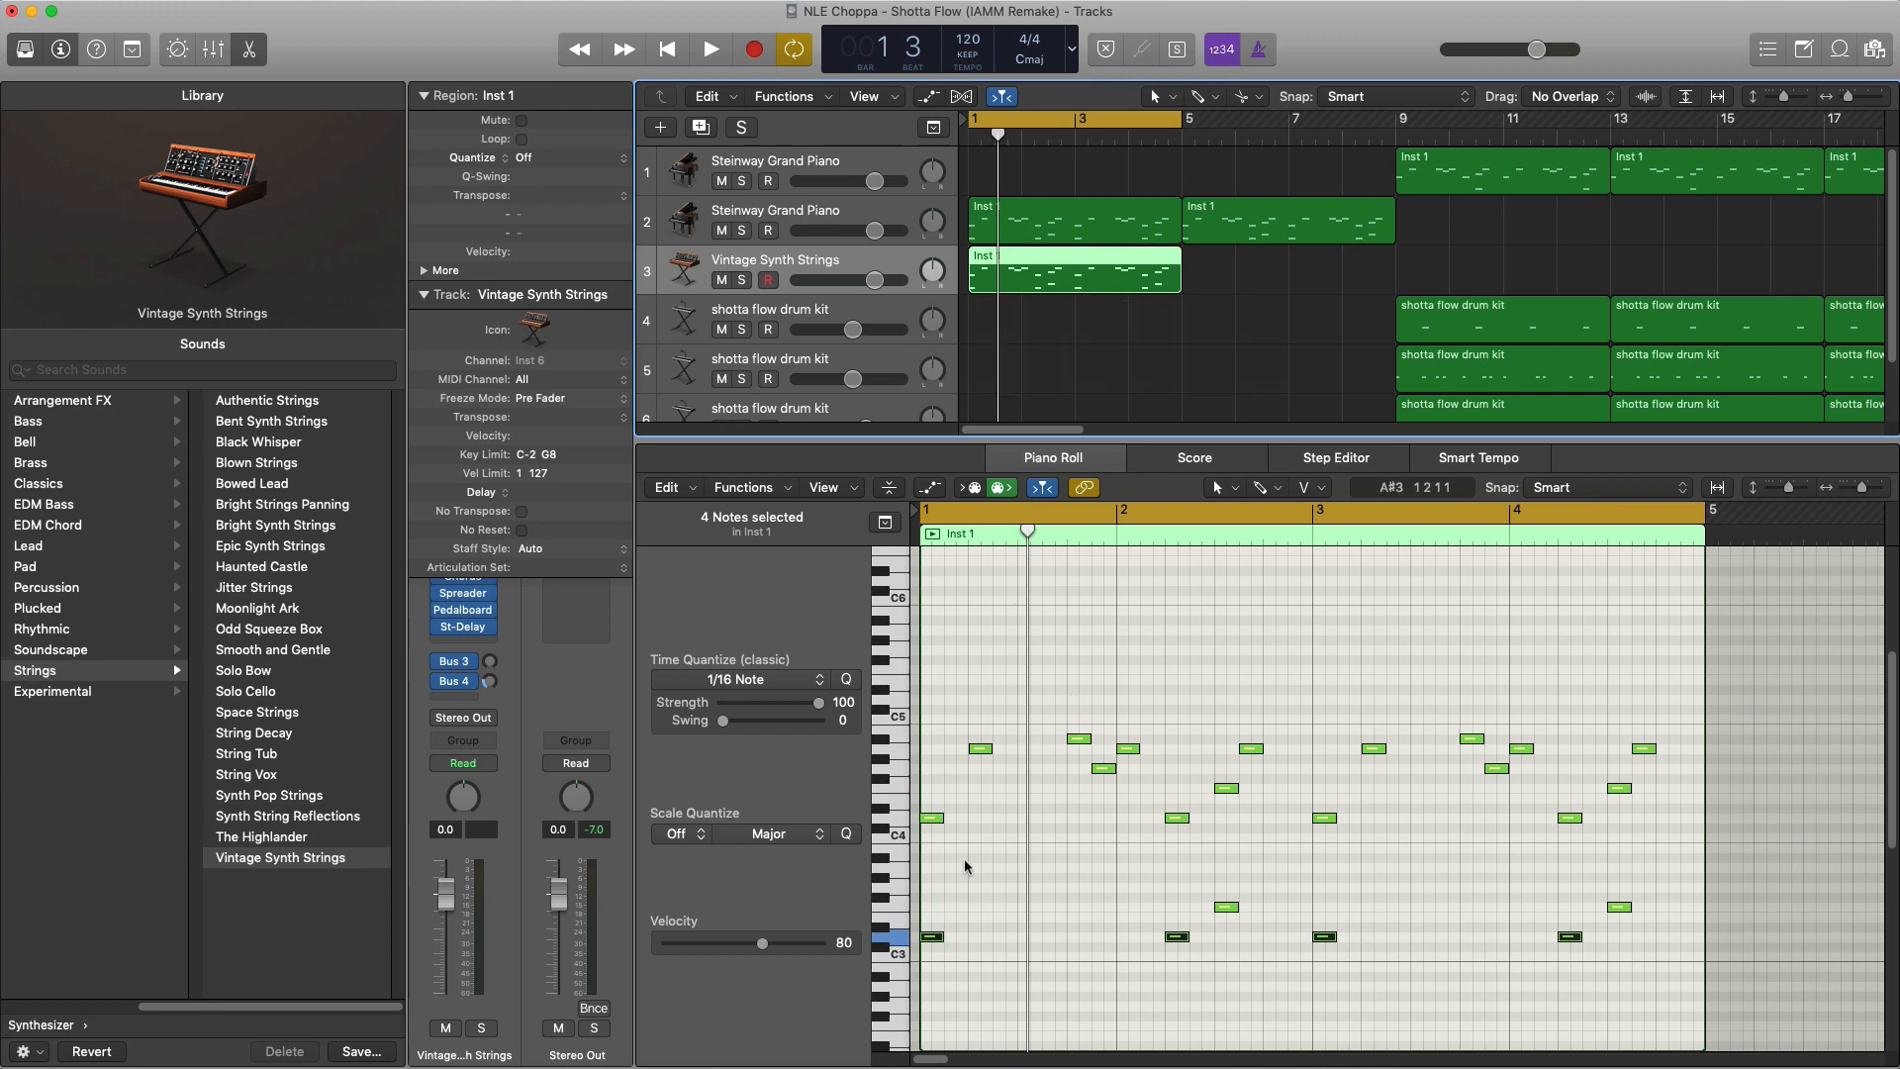
pyautogui.click(933, 819)
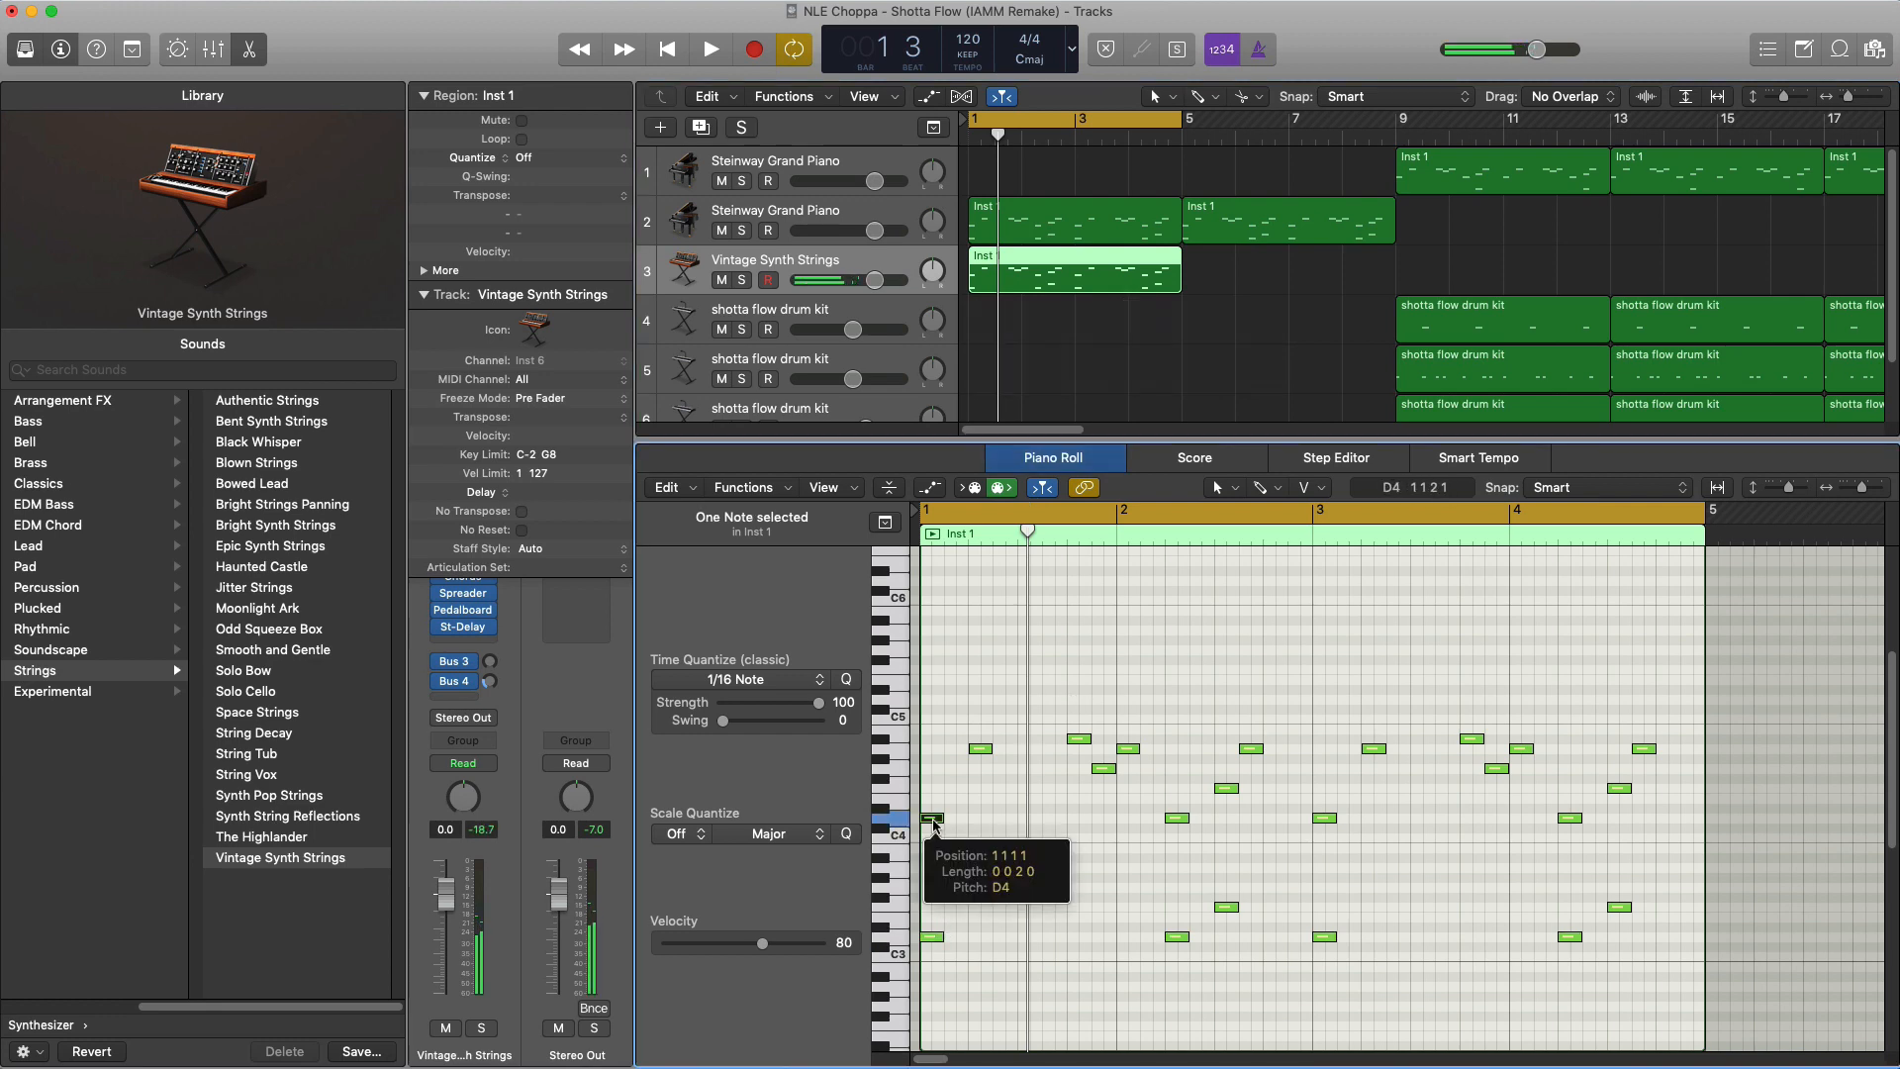
pyautogui.moveTo(947, 769); pyautogui.dragTo(1669, 1009)
pyautogui.press('Delete')
pyautogui.moveTo(1092, 918); pyautogui.dragTo(923, 945)
pyautogui.press('Delete')
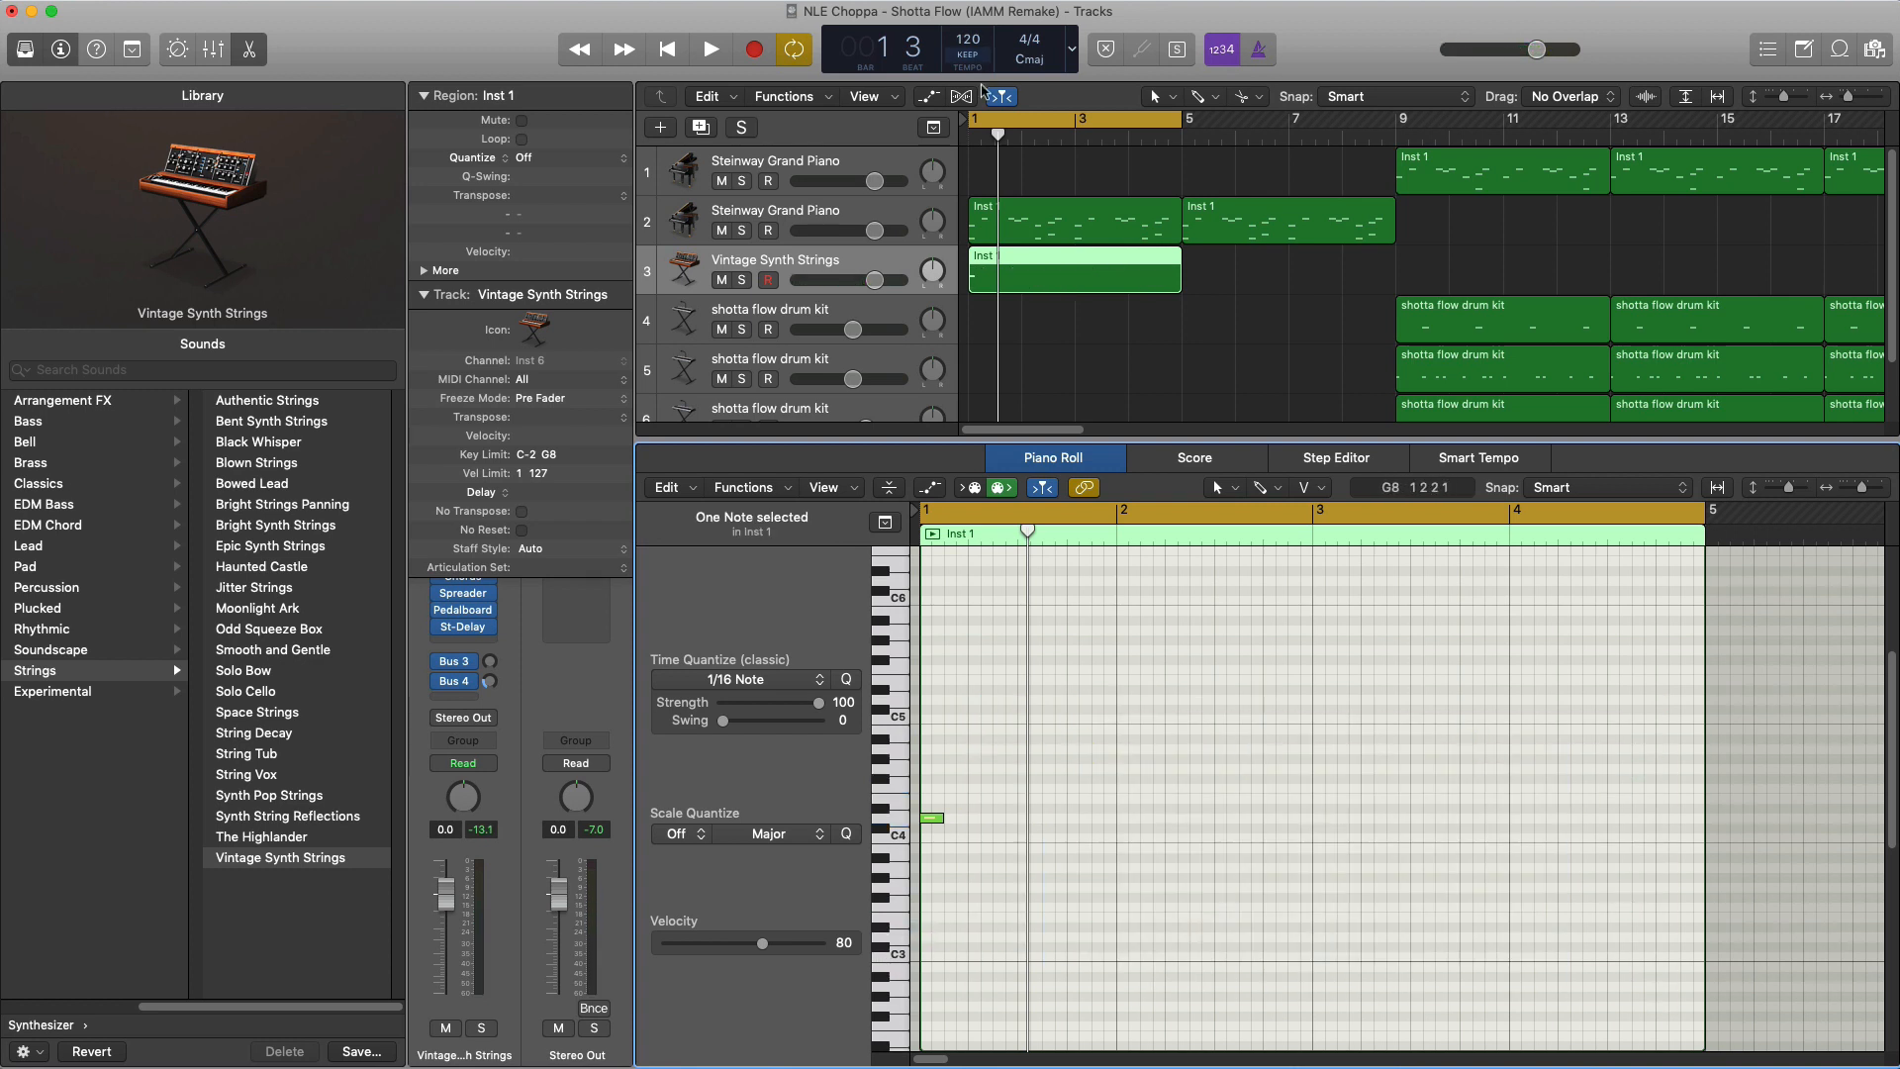
# Lengthen the strings' D4 note to about half a bar, play it, and close the Piano Roll and Library
pyautogui.press('space')
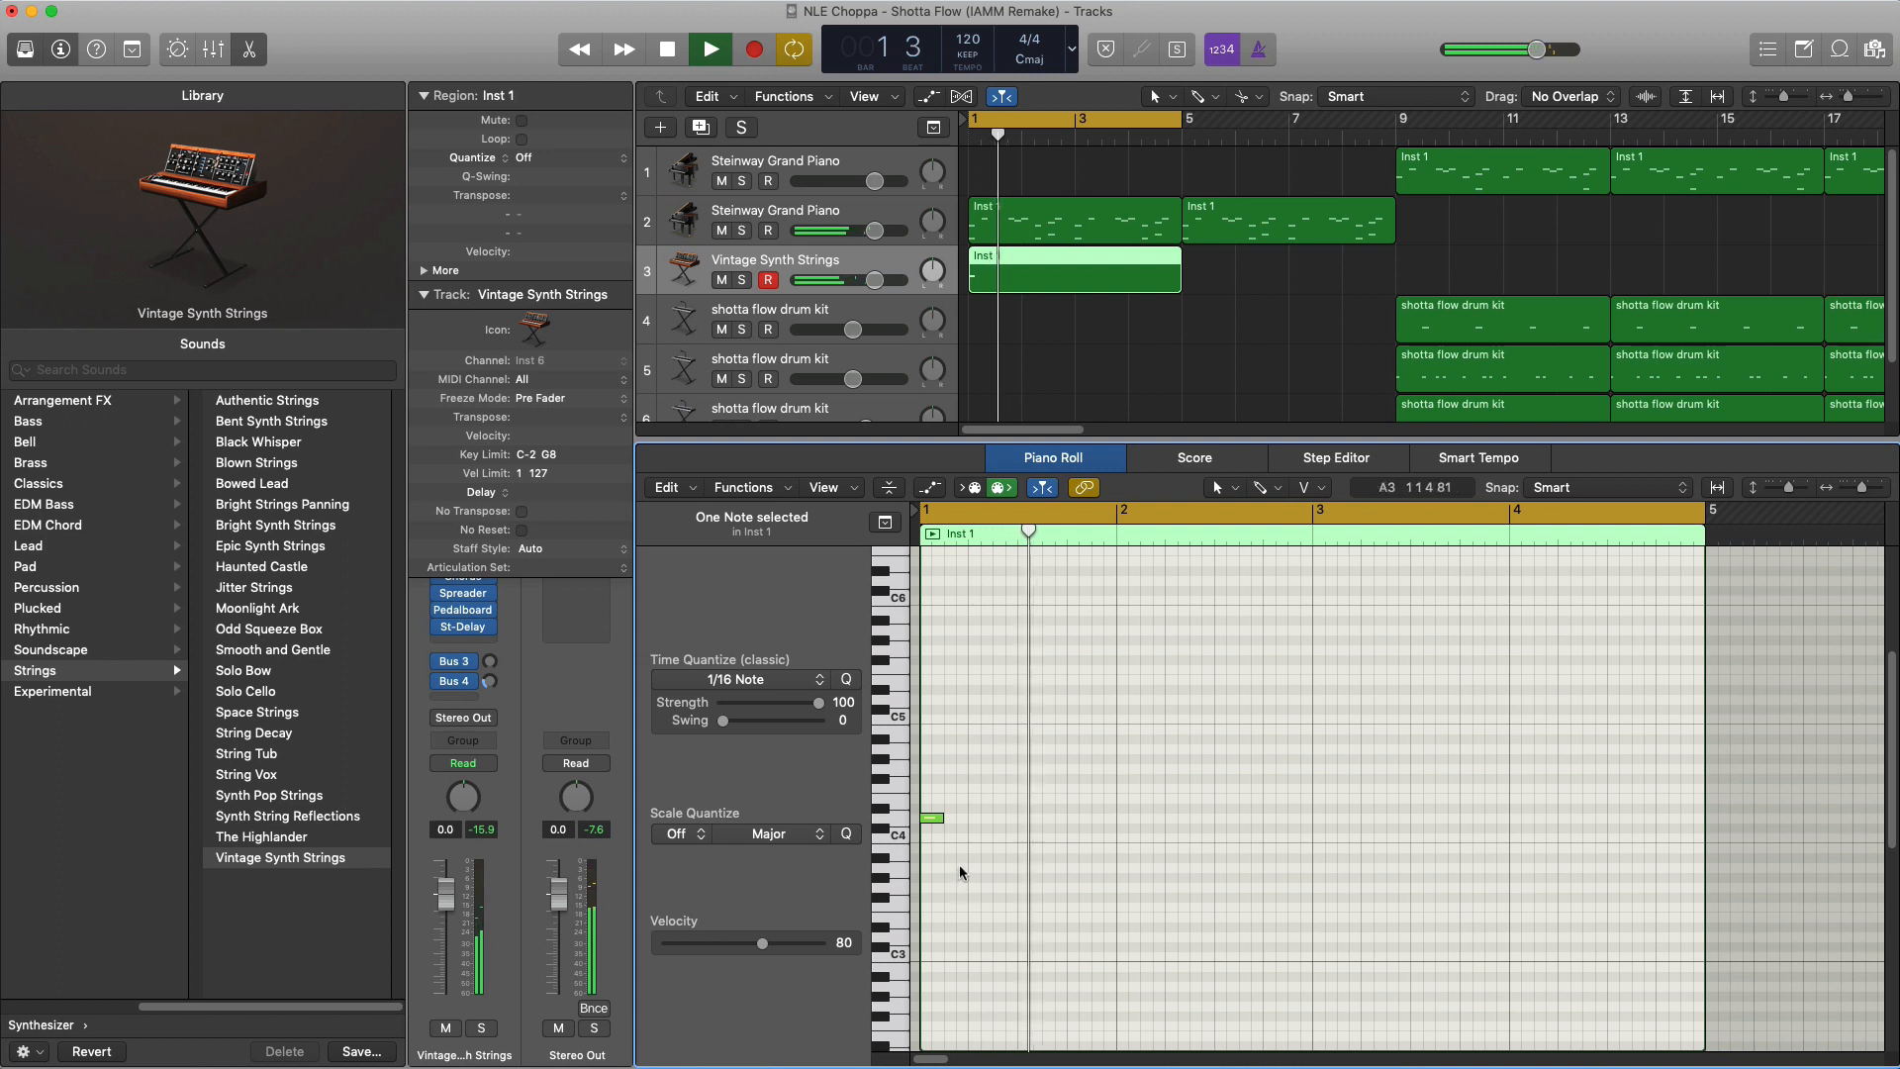
pyautogui.press('space')
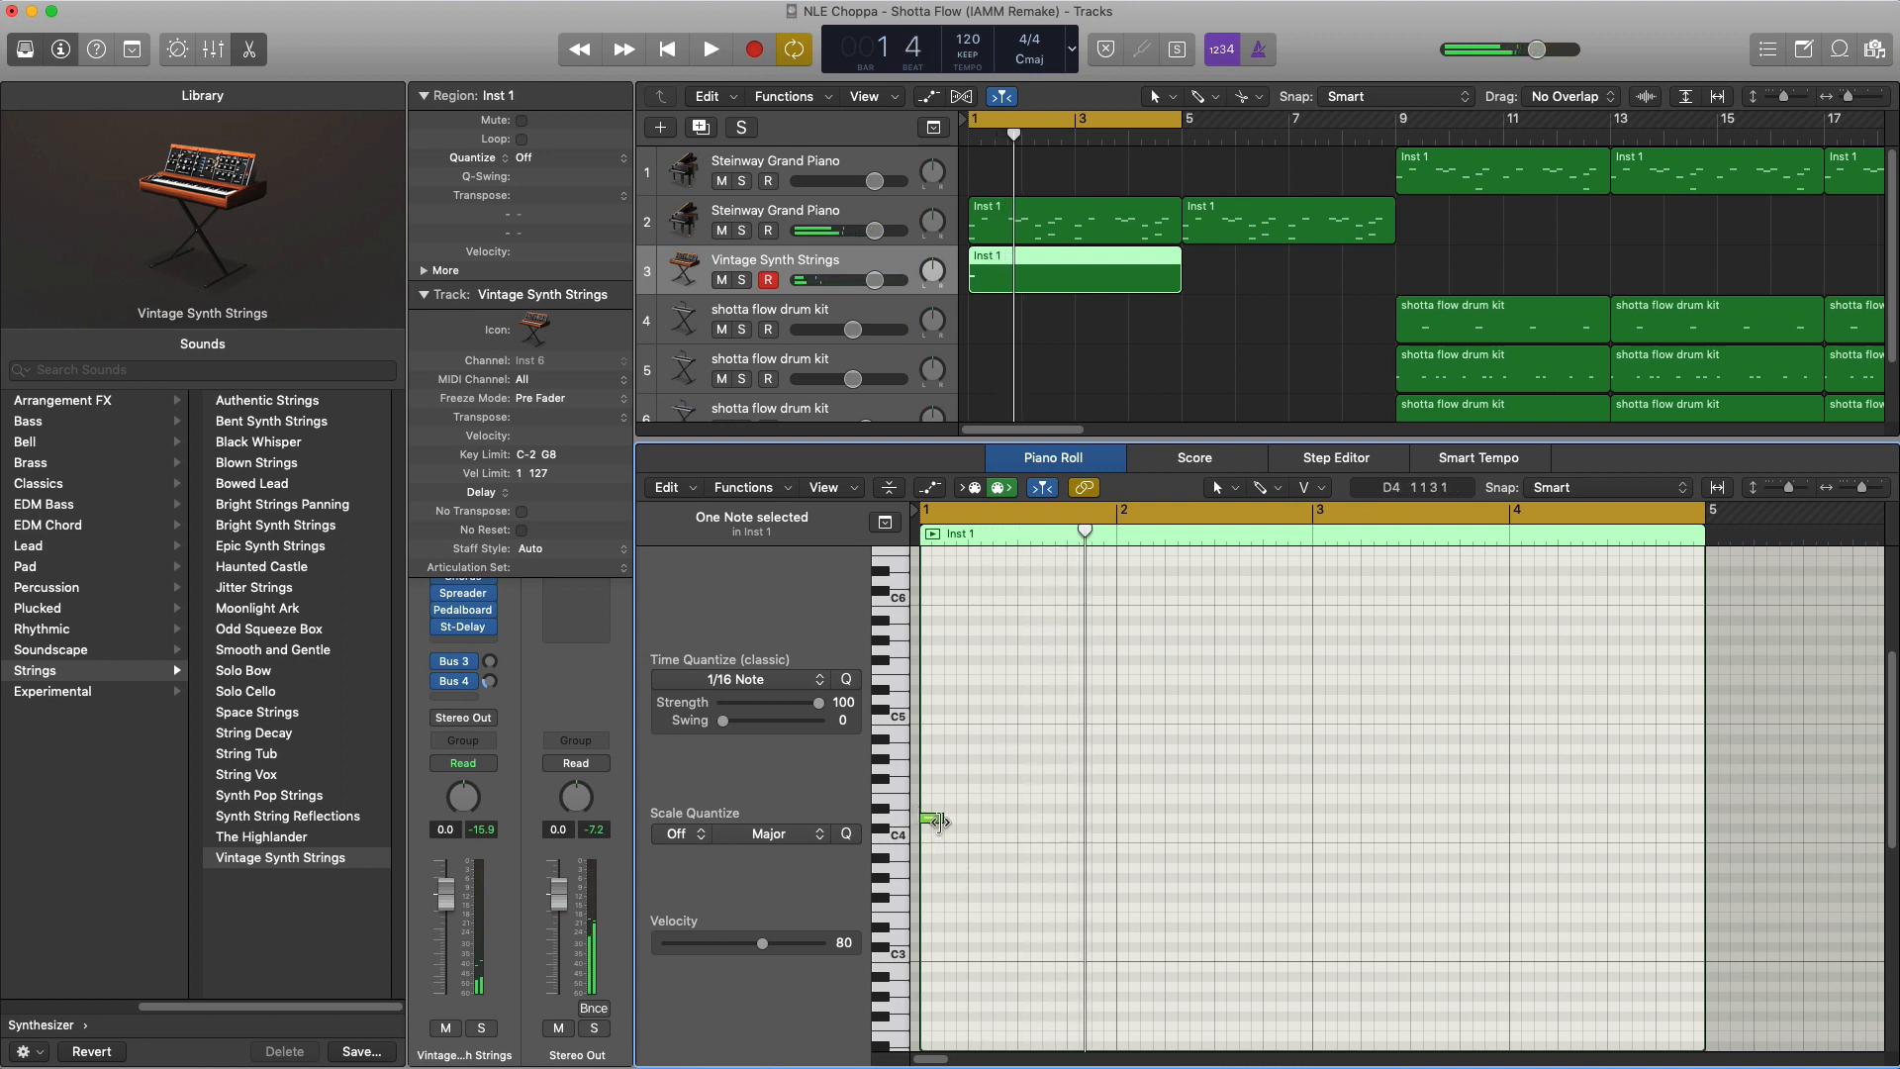
pyautogui.moveTo(940, 821)
pyautogui.moveTo(942, 823); pyautogui.dragTo(1009, 823)
pyautogui.press('space')
pyautogui.press('x')
pyautogui.press('x')
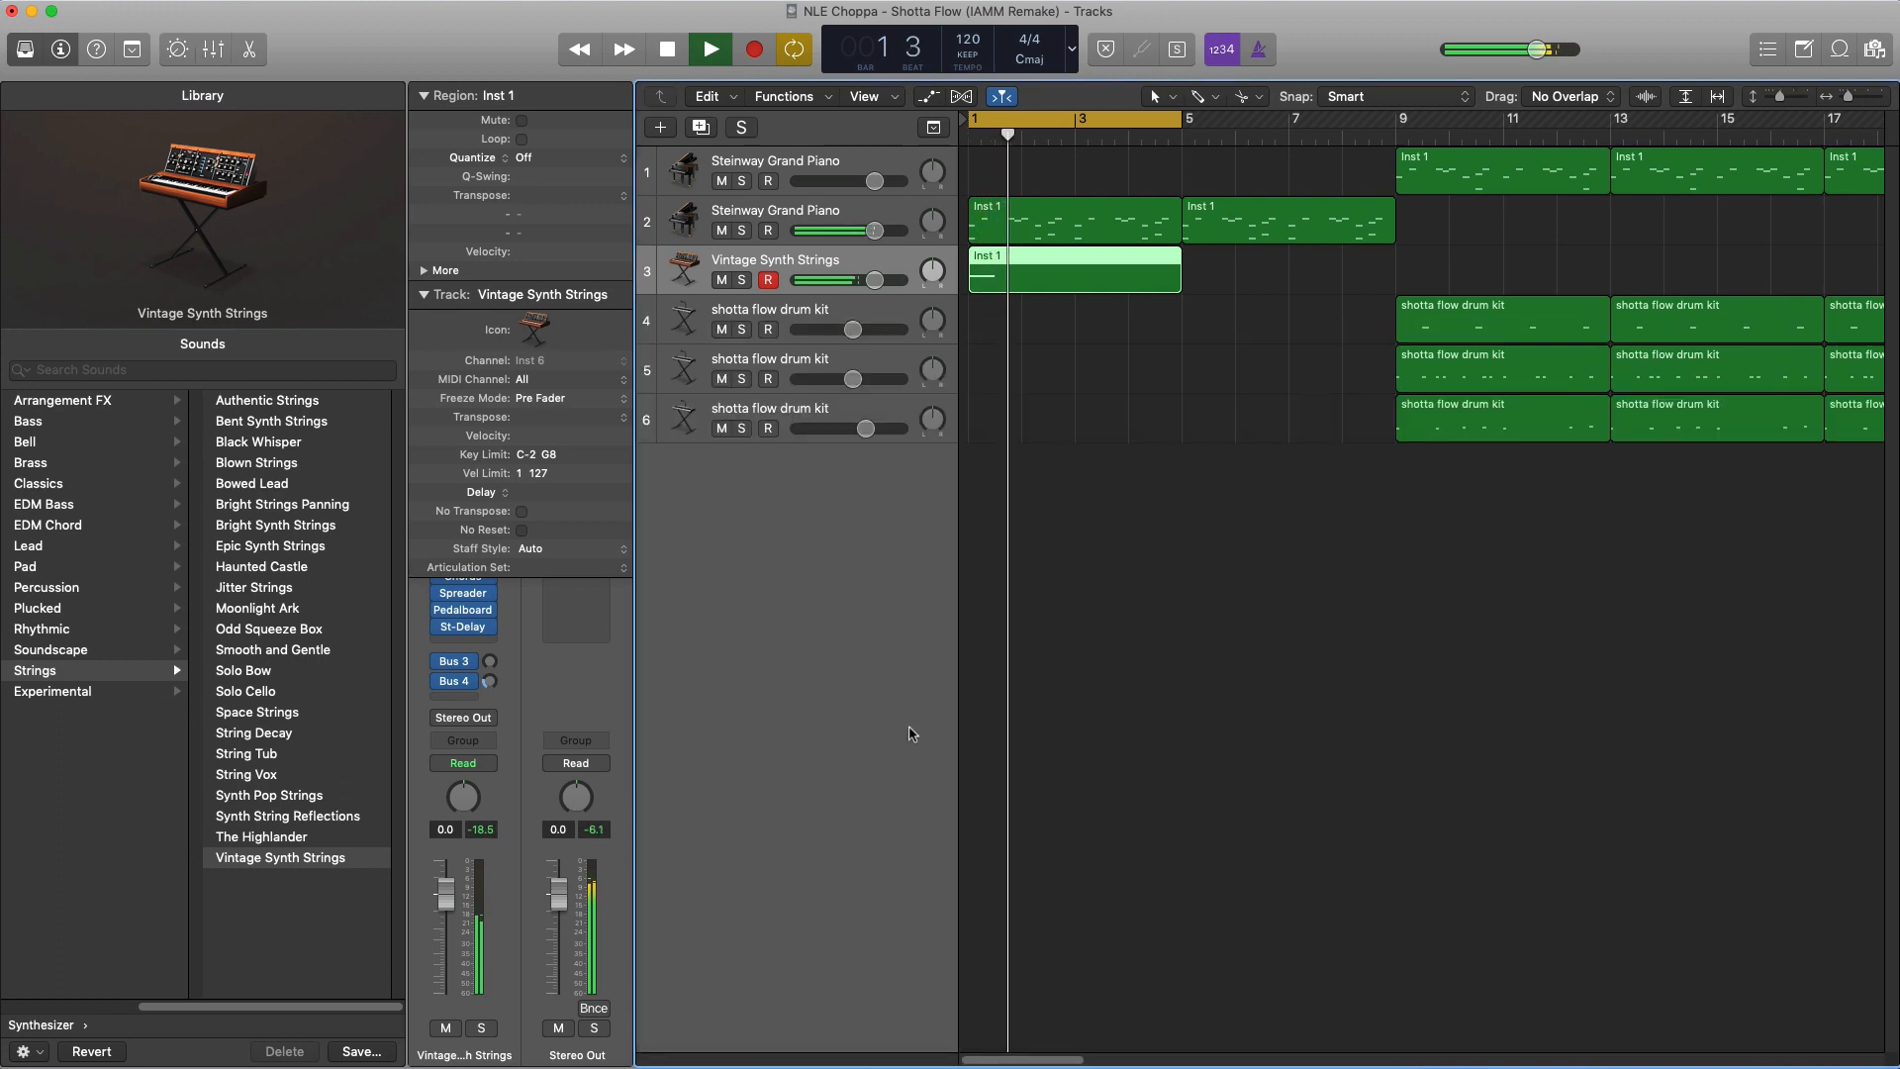
pyautogui.click(34, 50)
pyautogui.press('space')
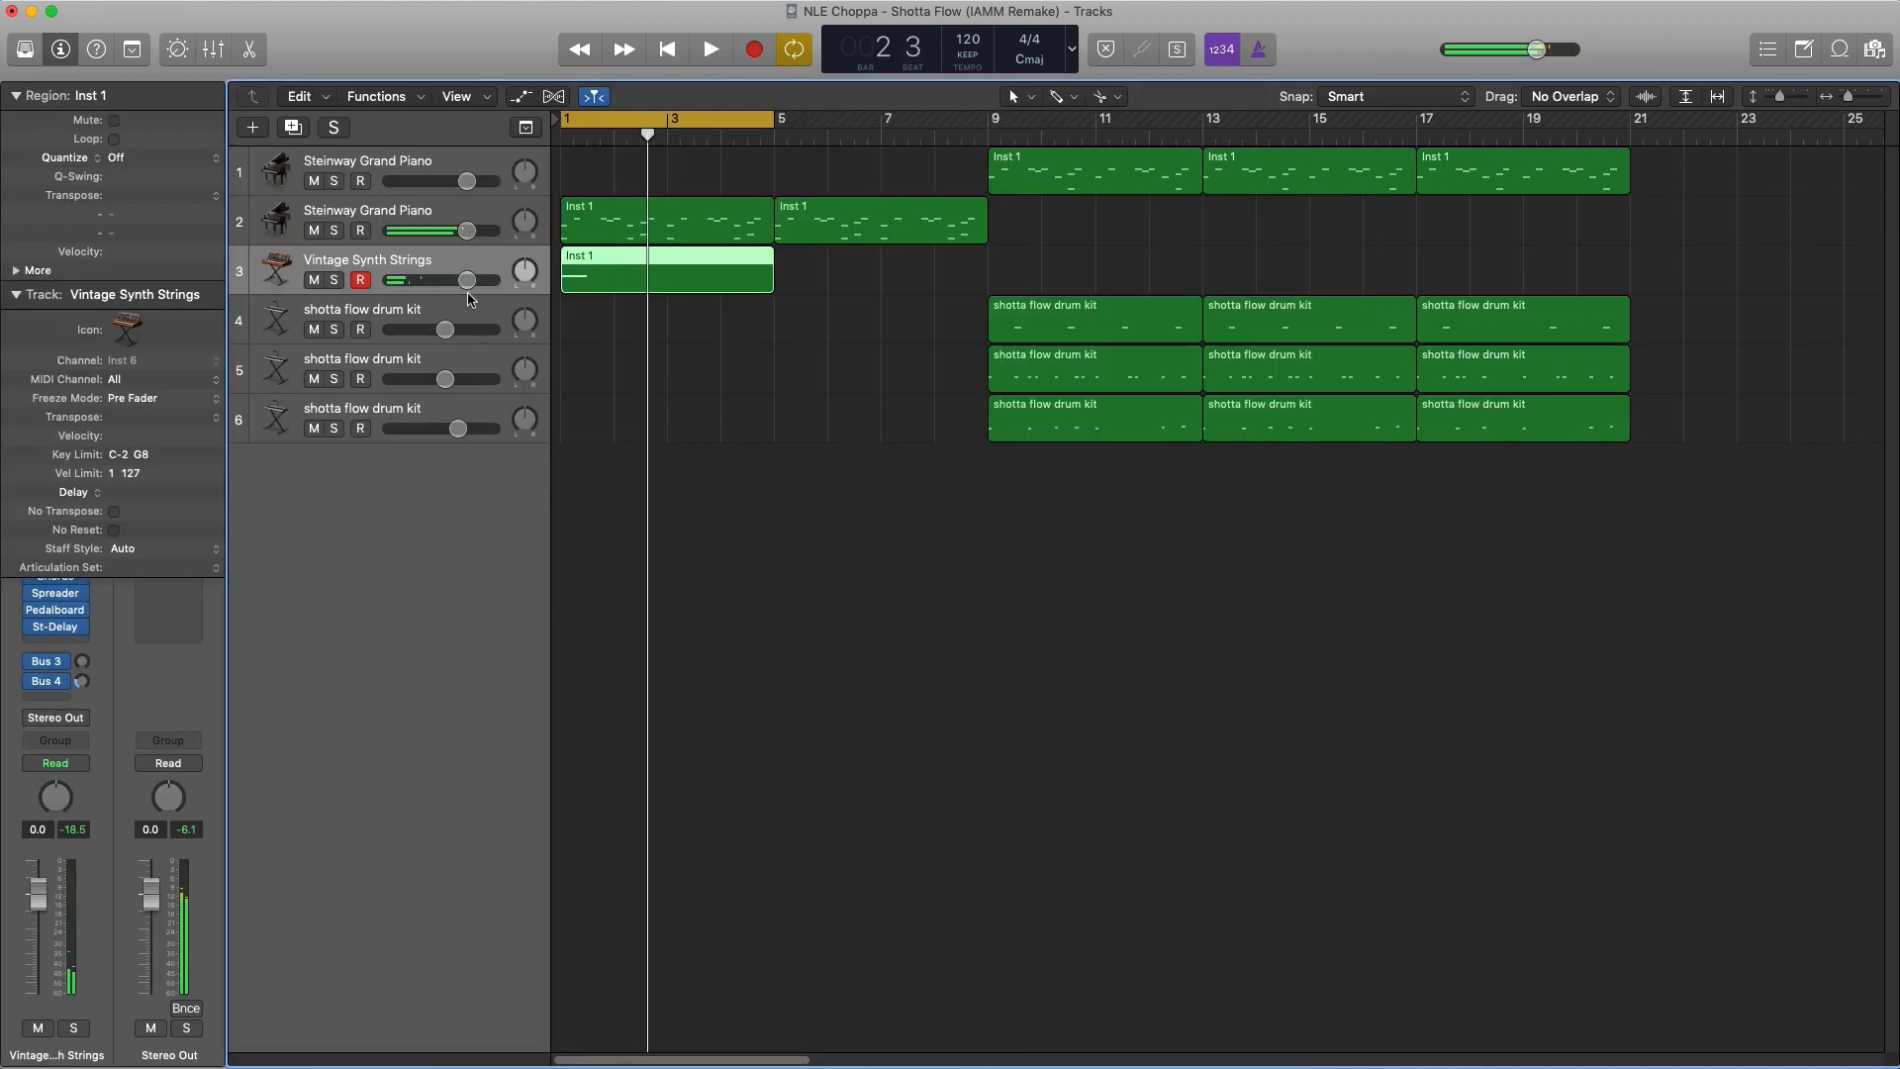
# Lower the Vintage Synth Strings track volume to -32.0 dB while playing it with the intro piano
pyautogui.moveTo(466, 280); pyautogui.dragTo(401, 287)
pyautogui.press('space')
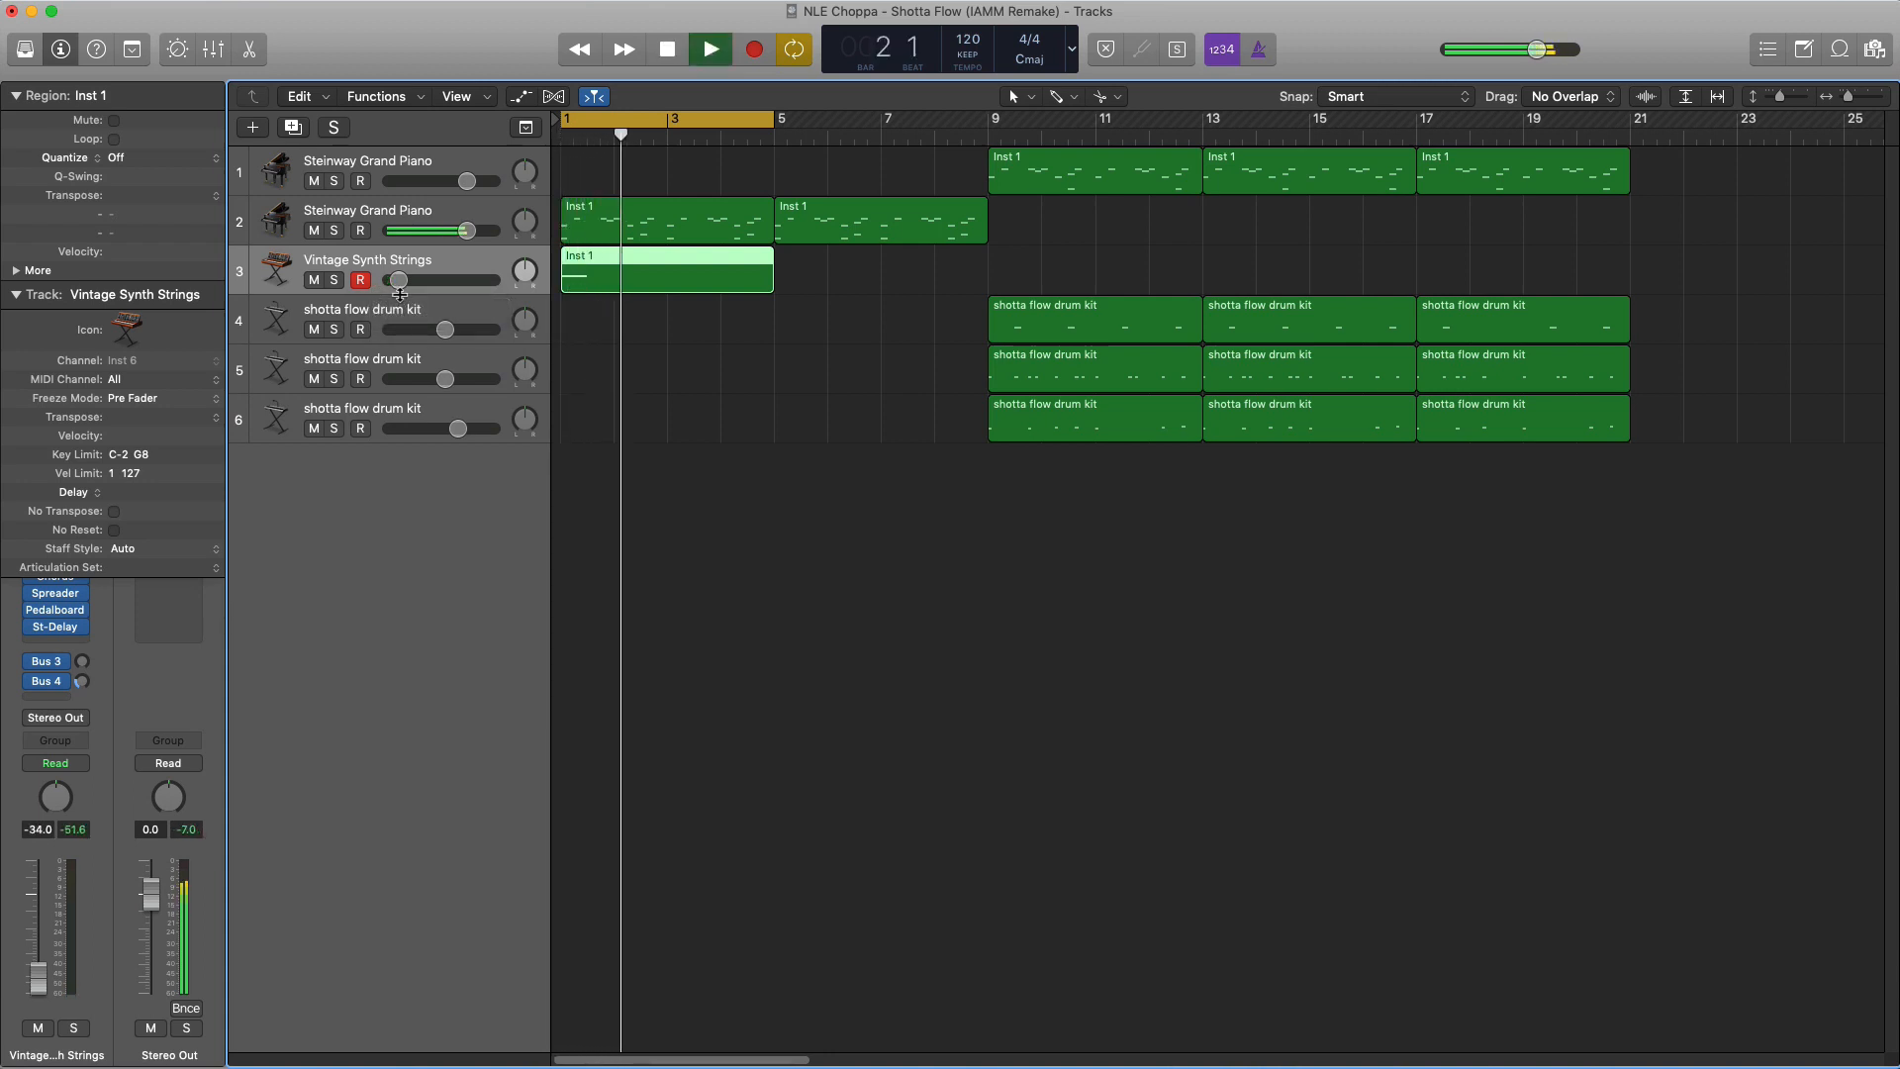
pyautogui.moveTo(401, 287); pyautogui.dragTo(406, 287)
pyautogui.press('Return')
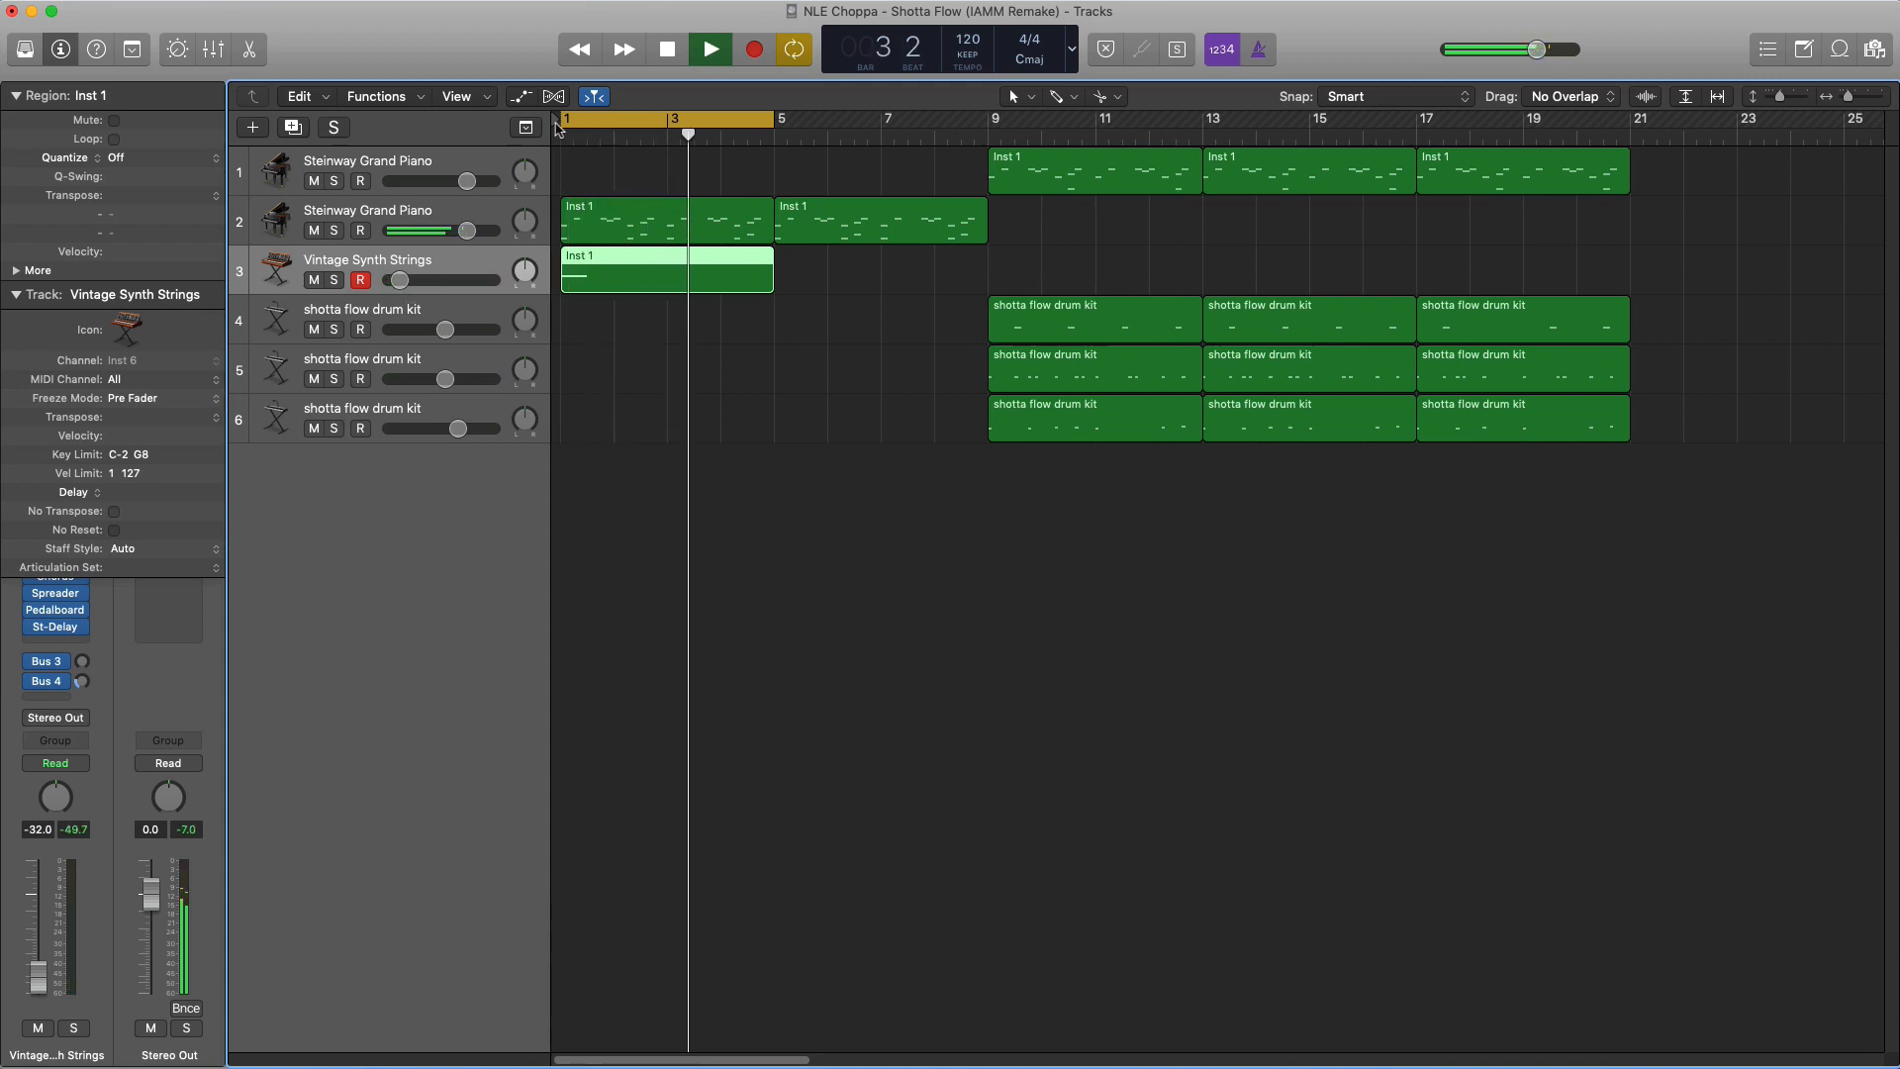
pyautogui.click(645, 122)
pyautogui.press('space')
# Set the cycle range to bars 5–8 and search the Apple Loops for "thunder"
pyautogui.moveTo(780, 129); pyautogui.dragTo(986, 128)
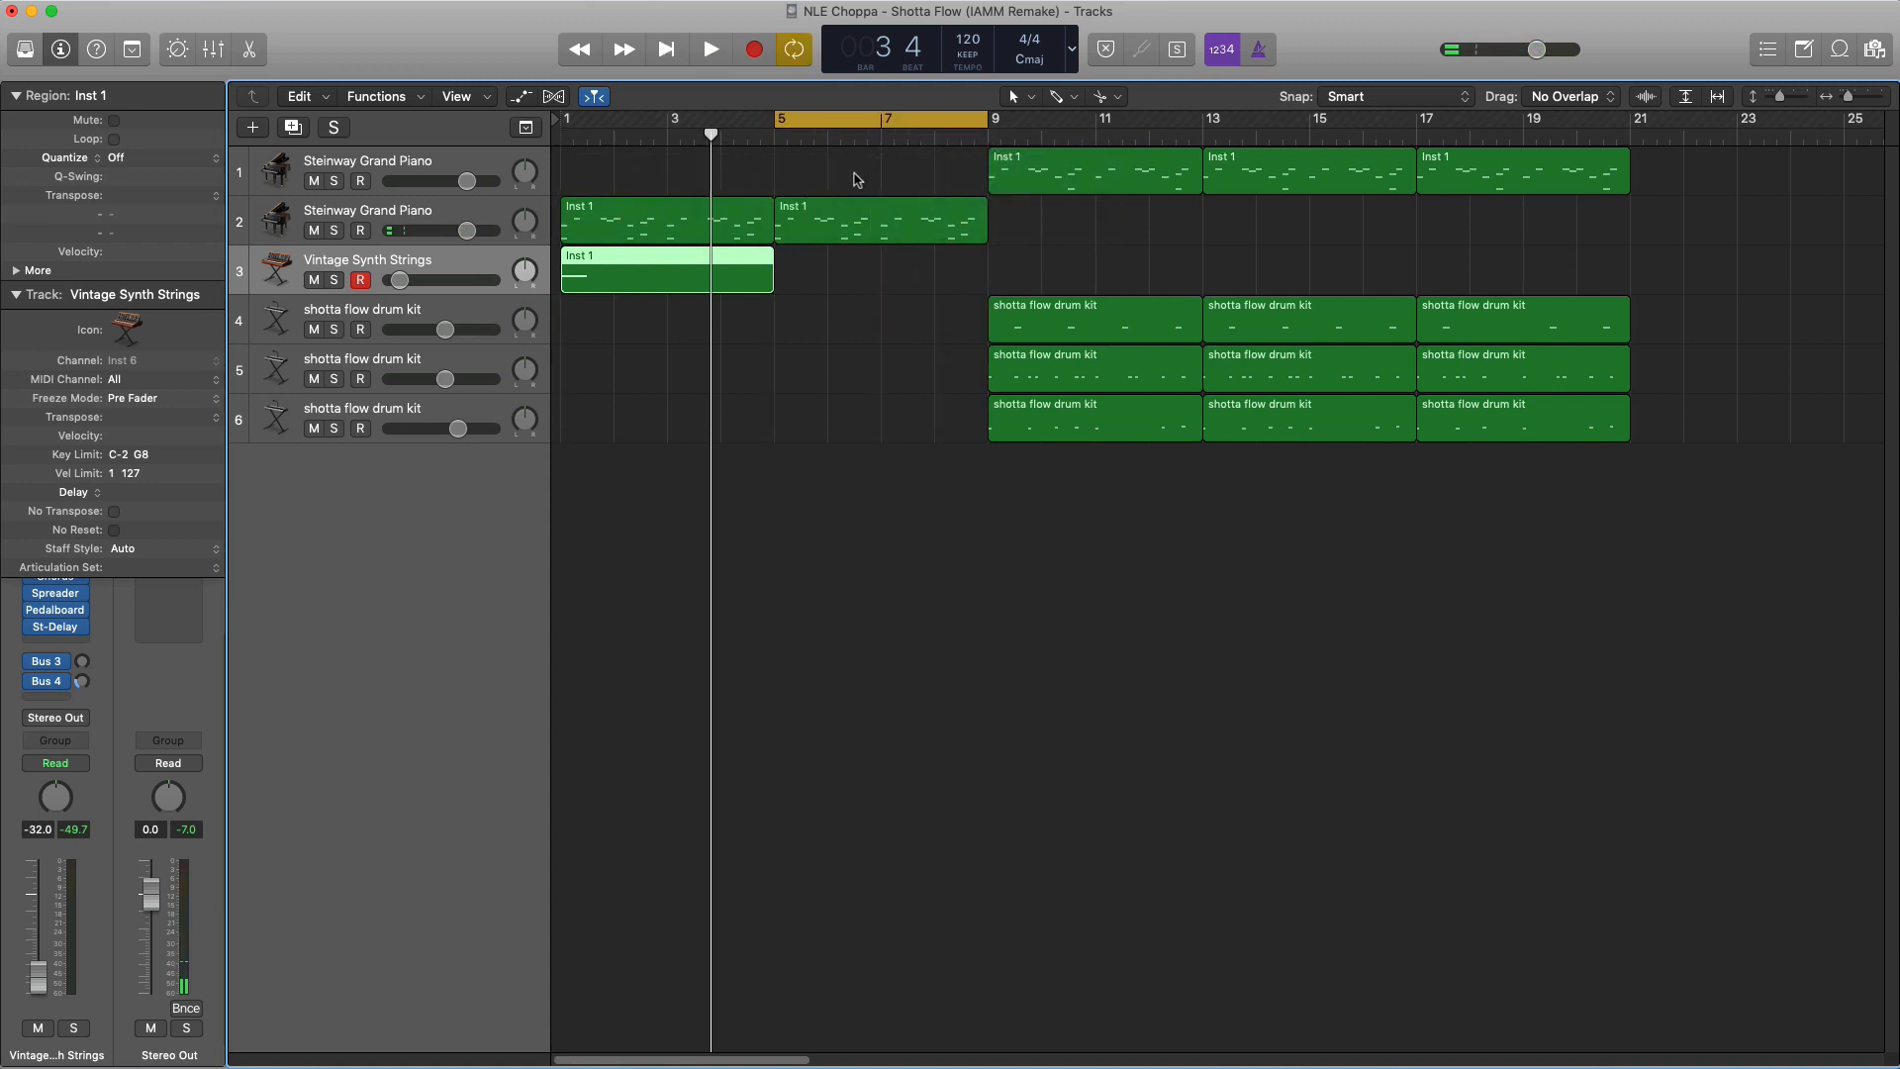
pyautogui.click(1838, 50)
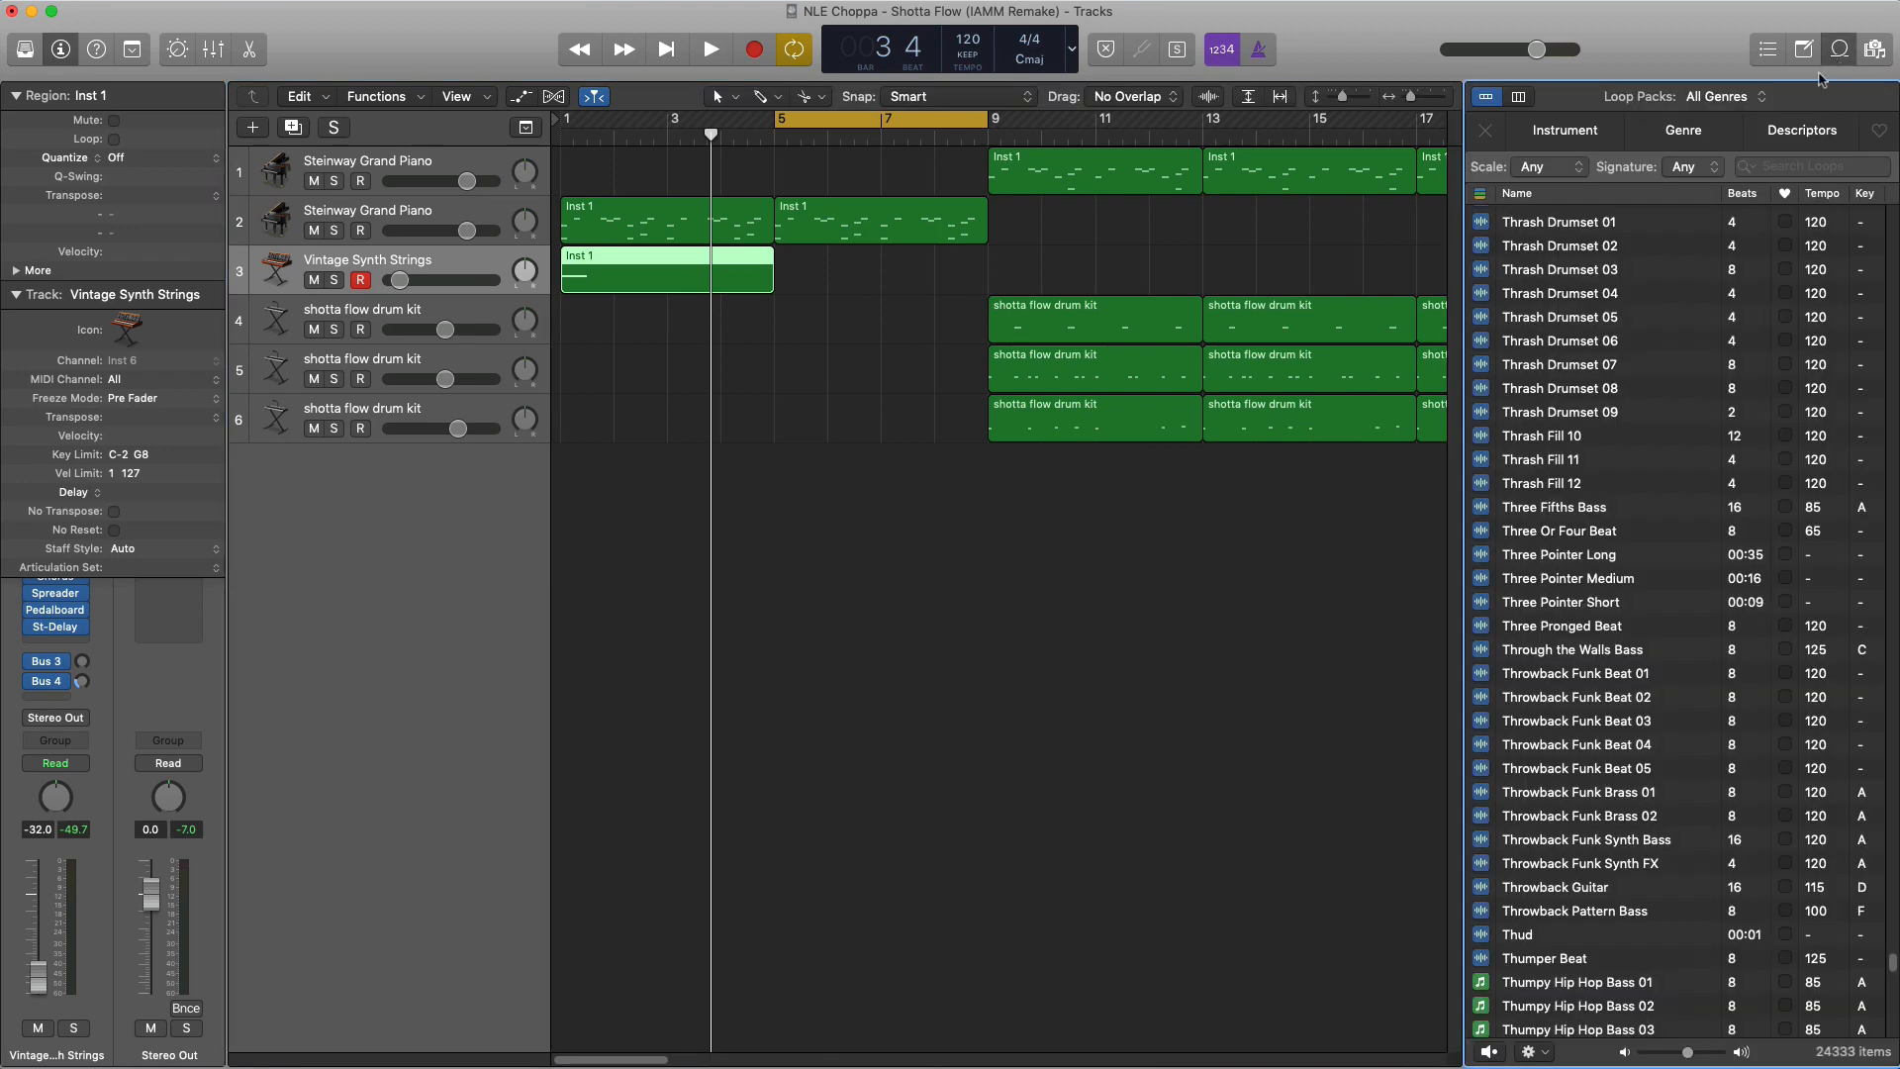
pyautogui.write('thu')
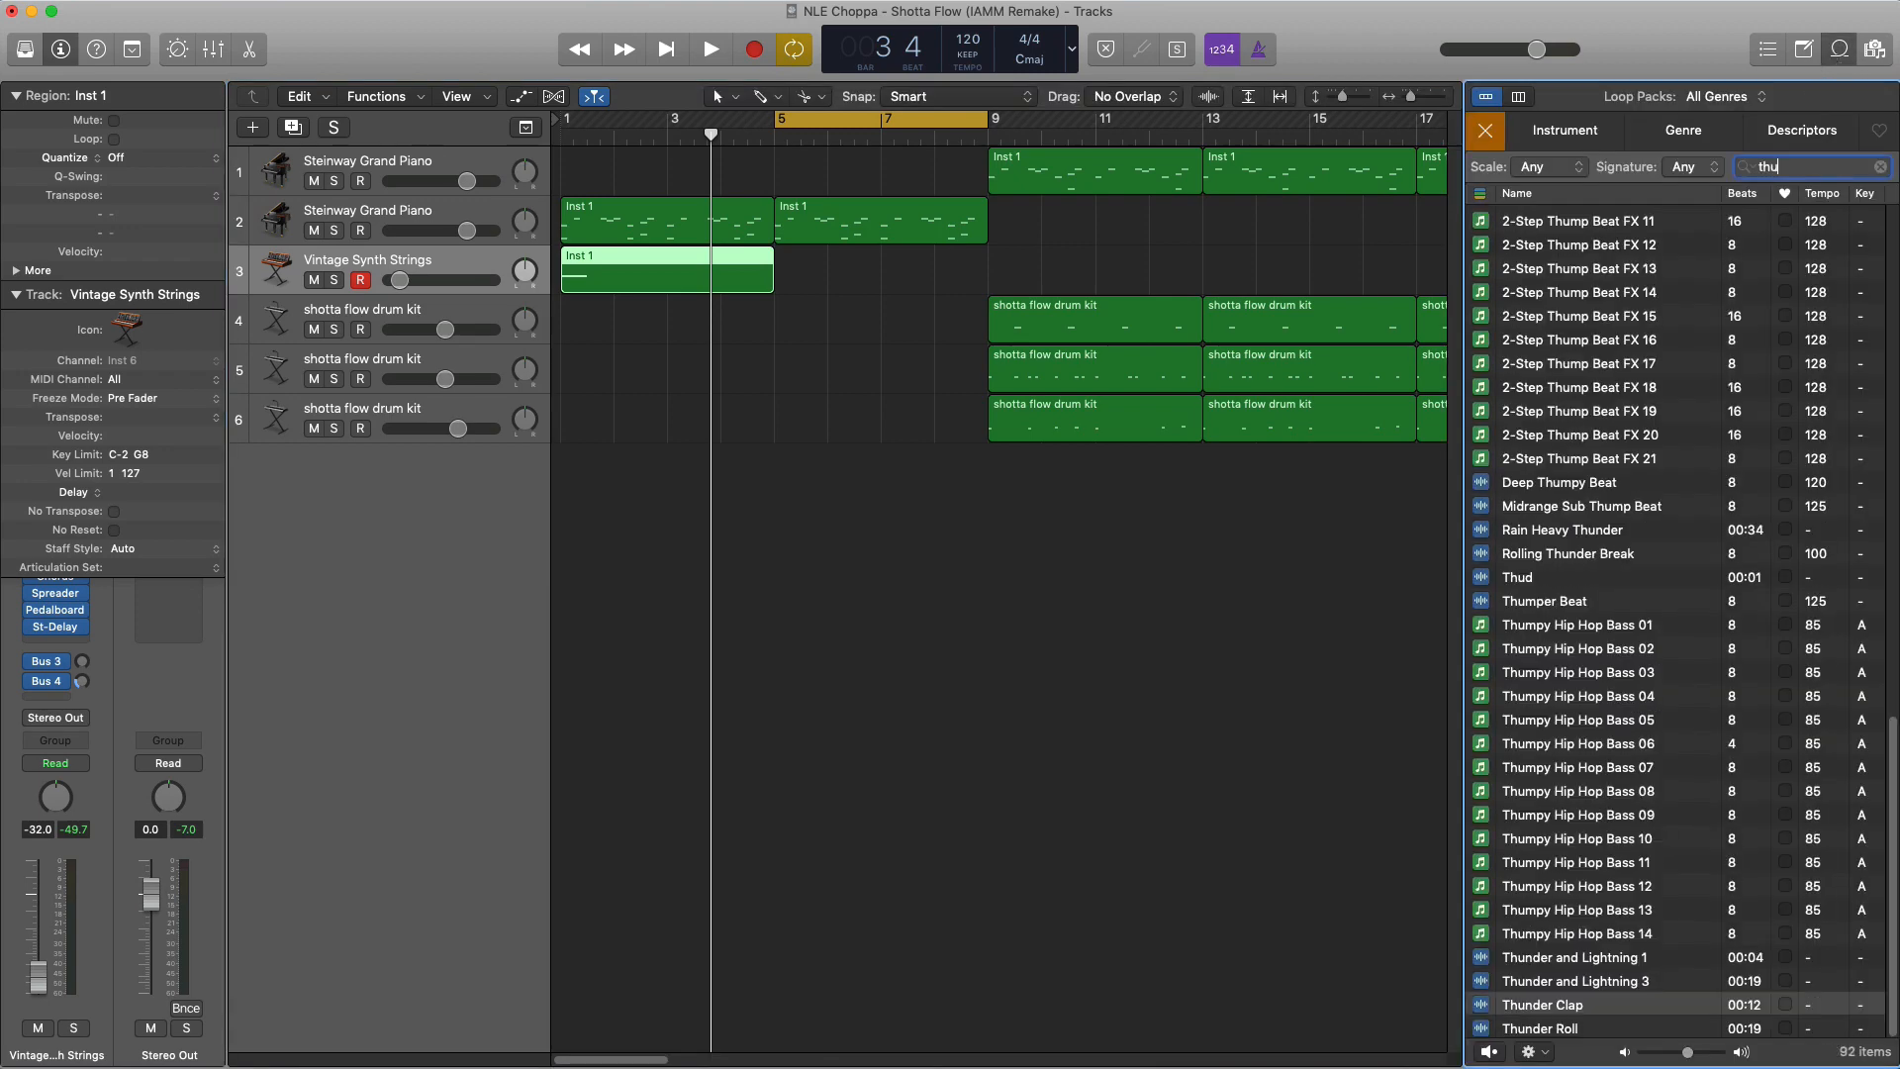
pyautogui.write('nder')
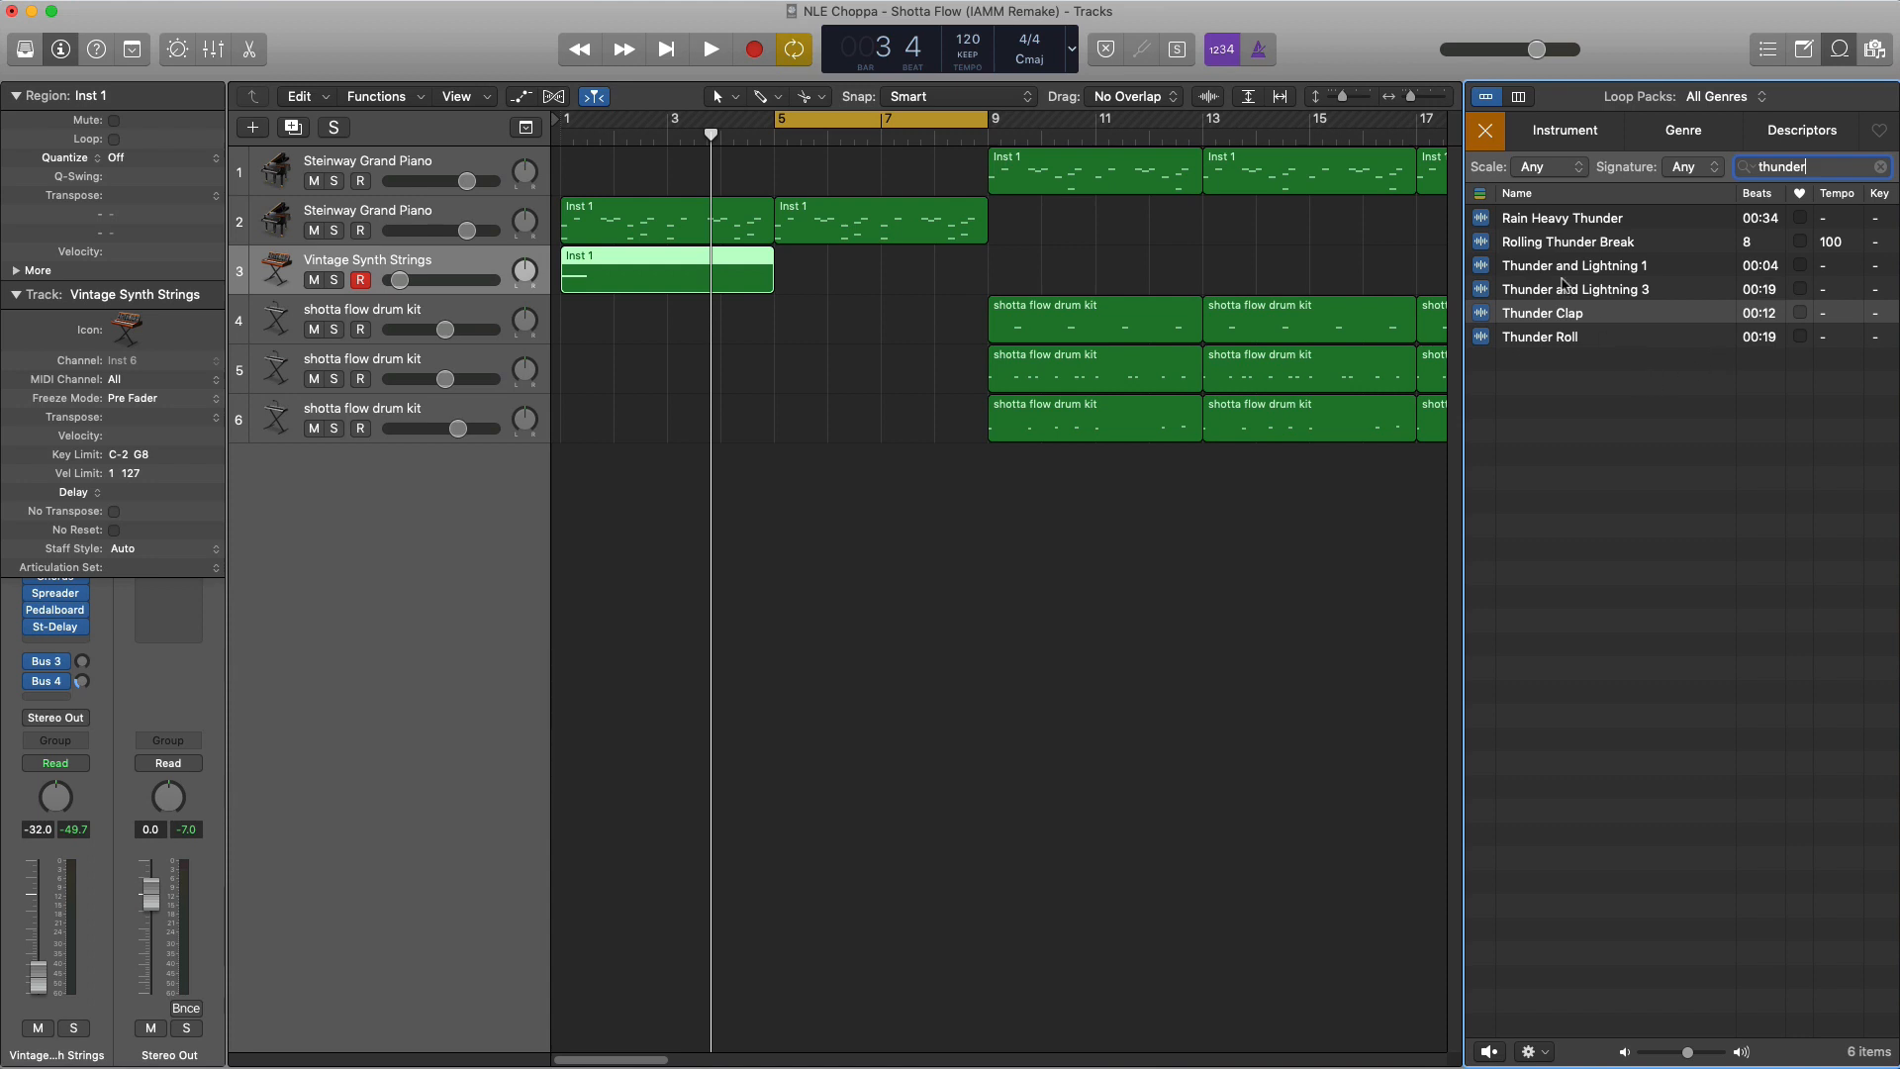
# Audition the thunder loops and place Thunder Clap on a new audio track starting at bar 5 beat 3
pyautogui.click(1560, 290)
pyautogui.click(1501, 220)
pyautogui.click(1507, 246)
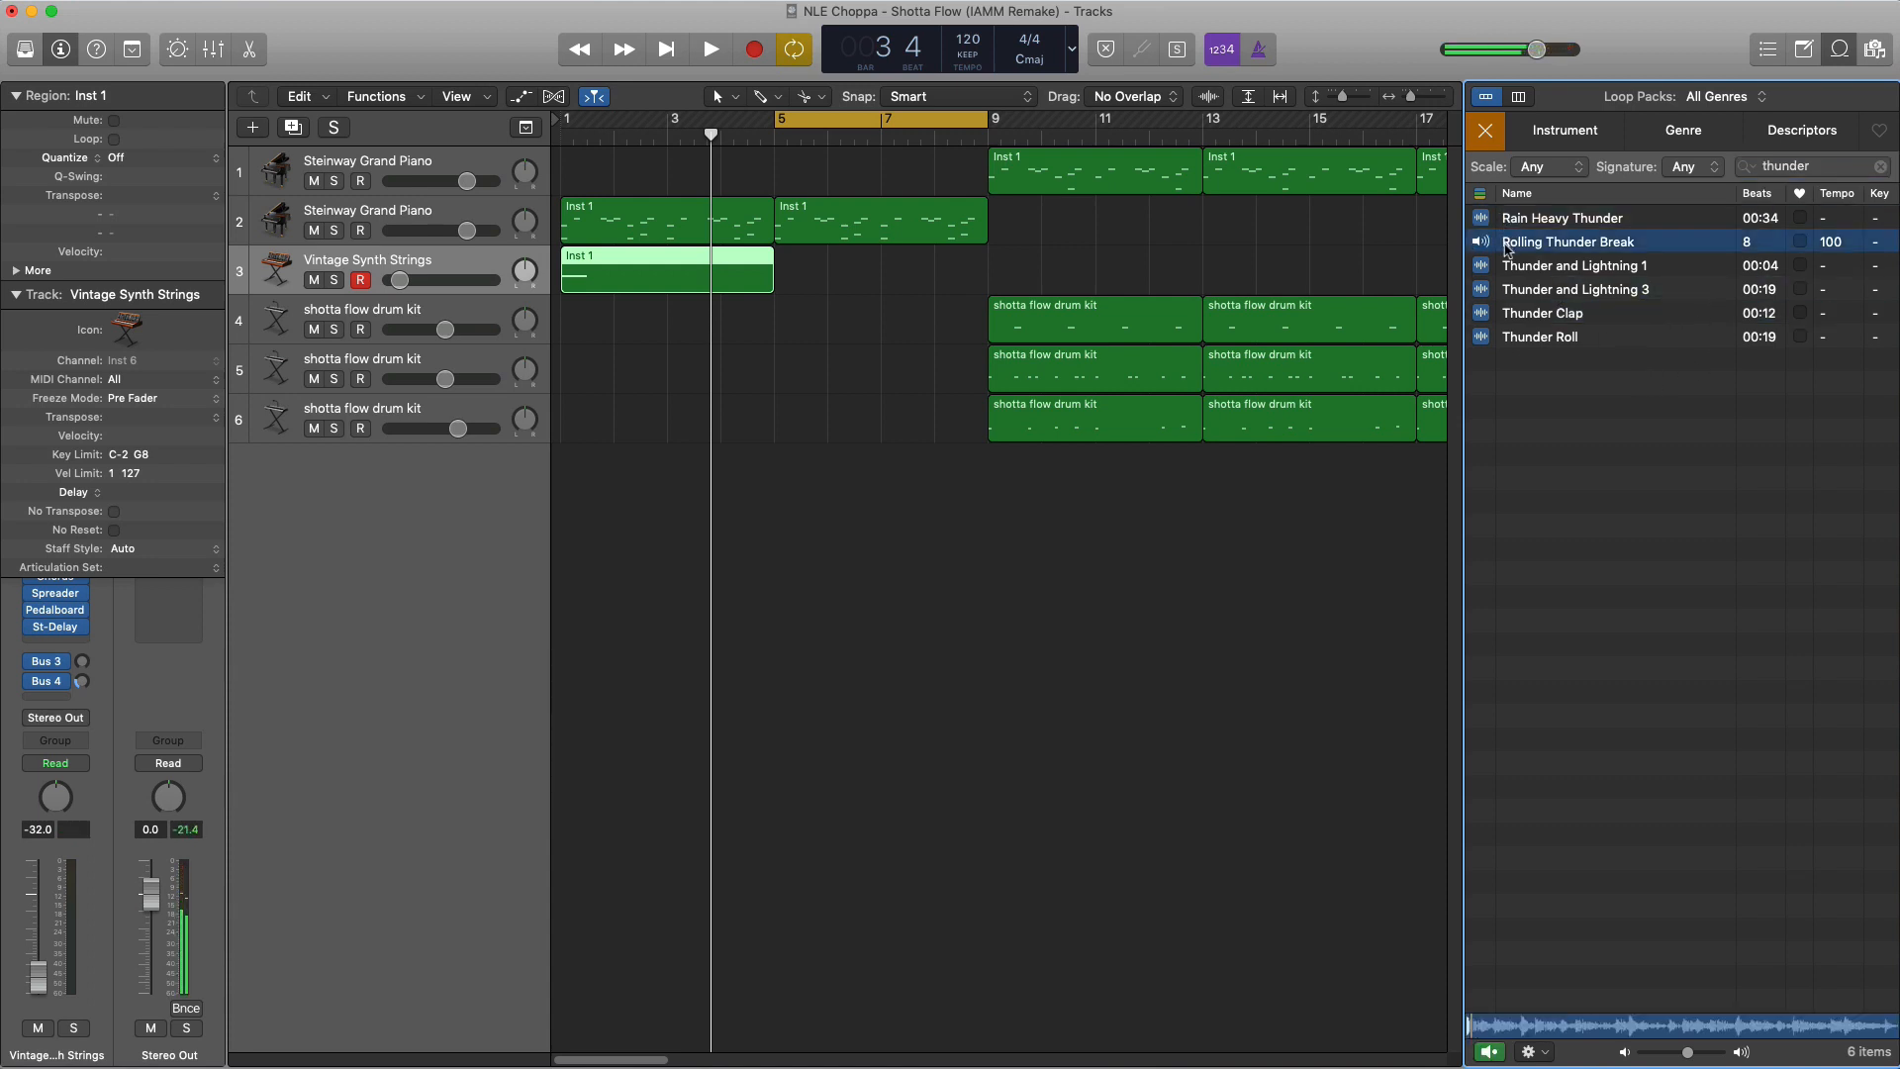
pyautogui.click(1505, 273)
pyautogui.click(1512, 341)
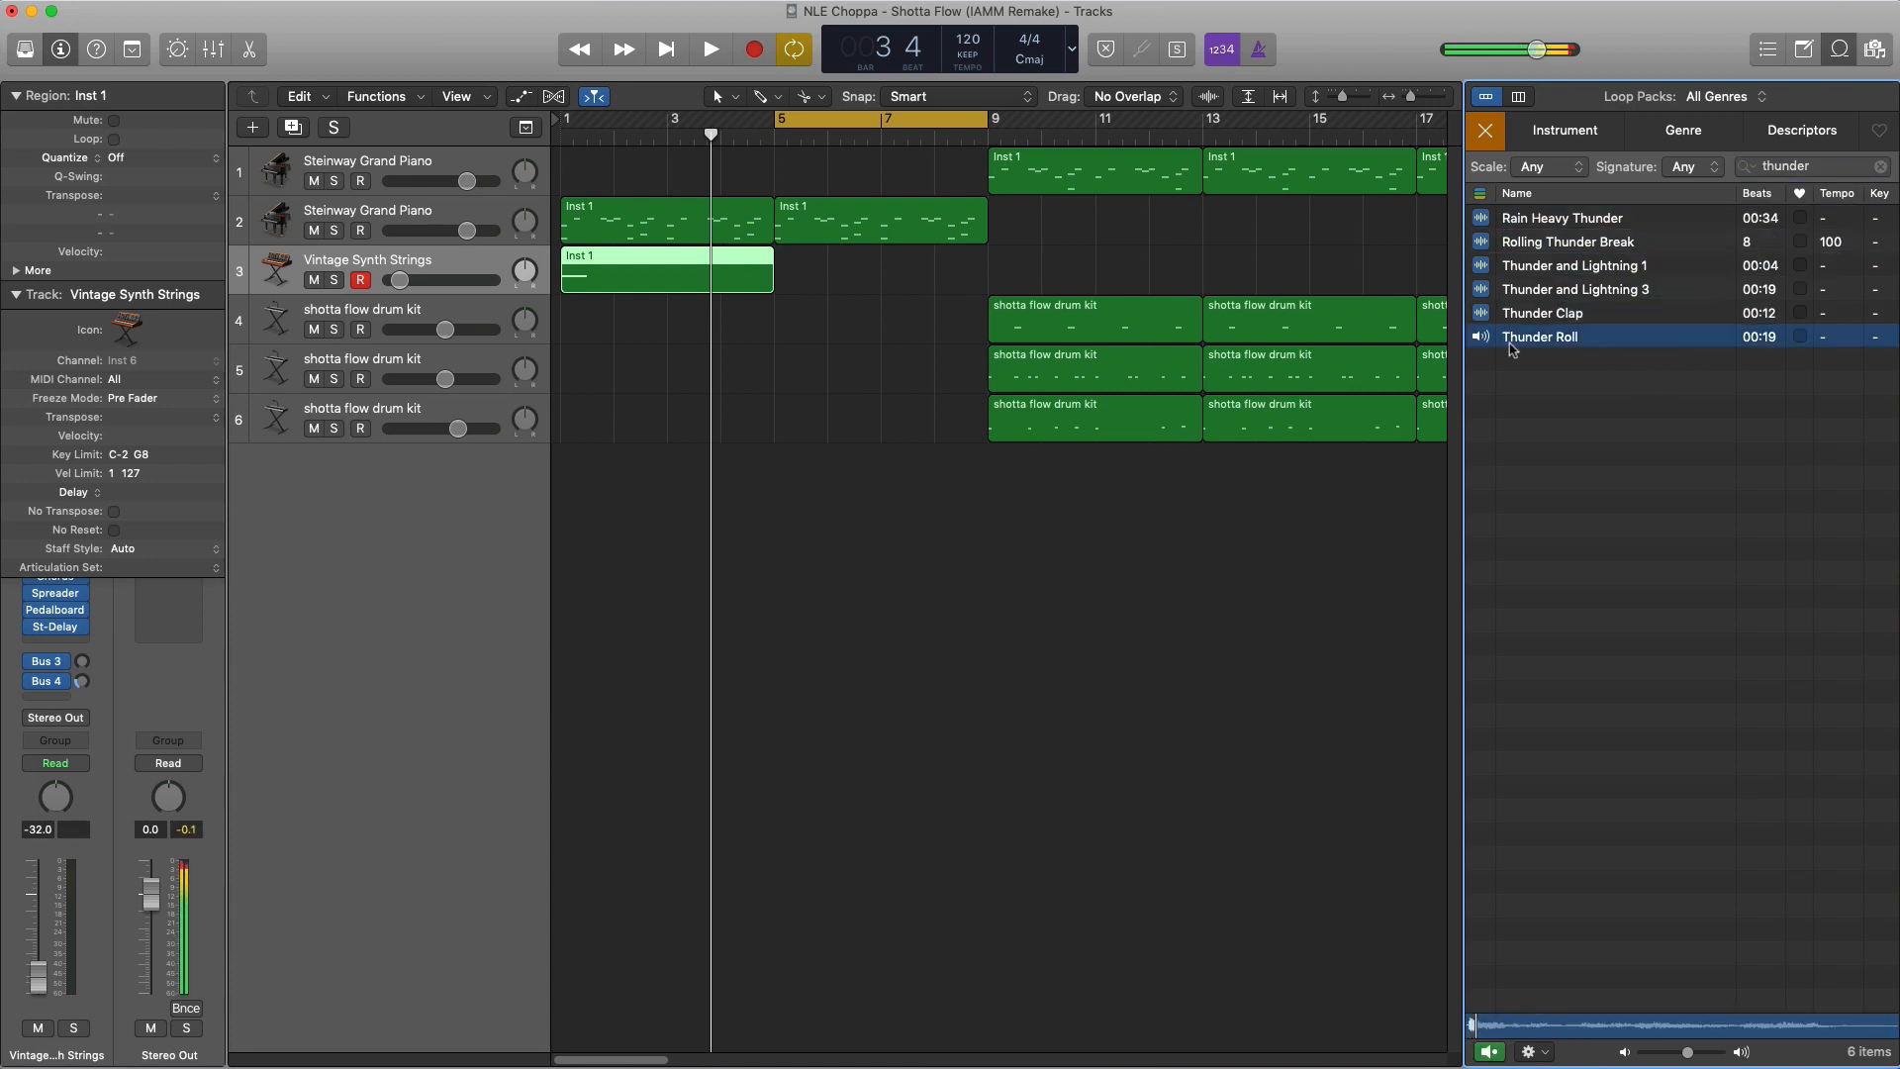
pyautogui.click(1519, 317)
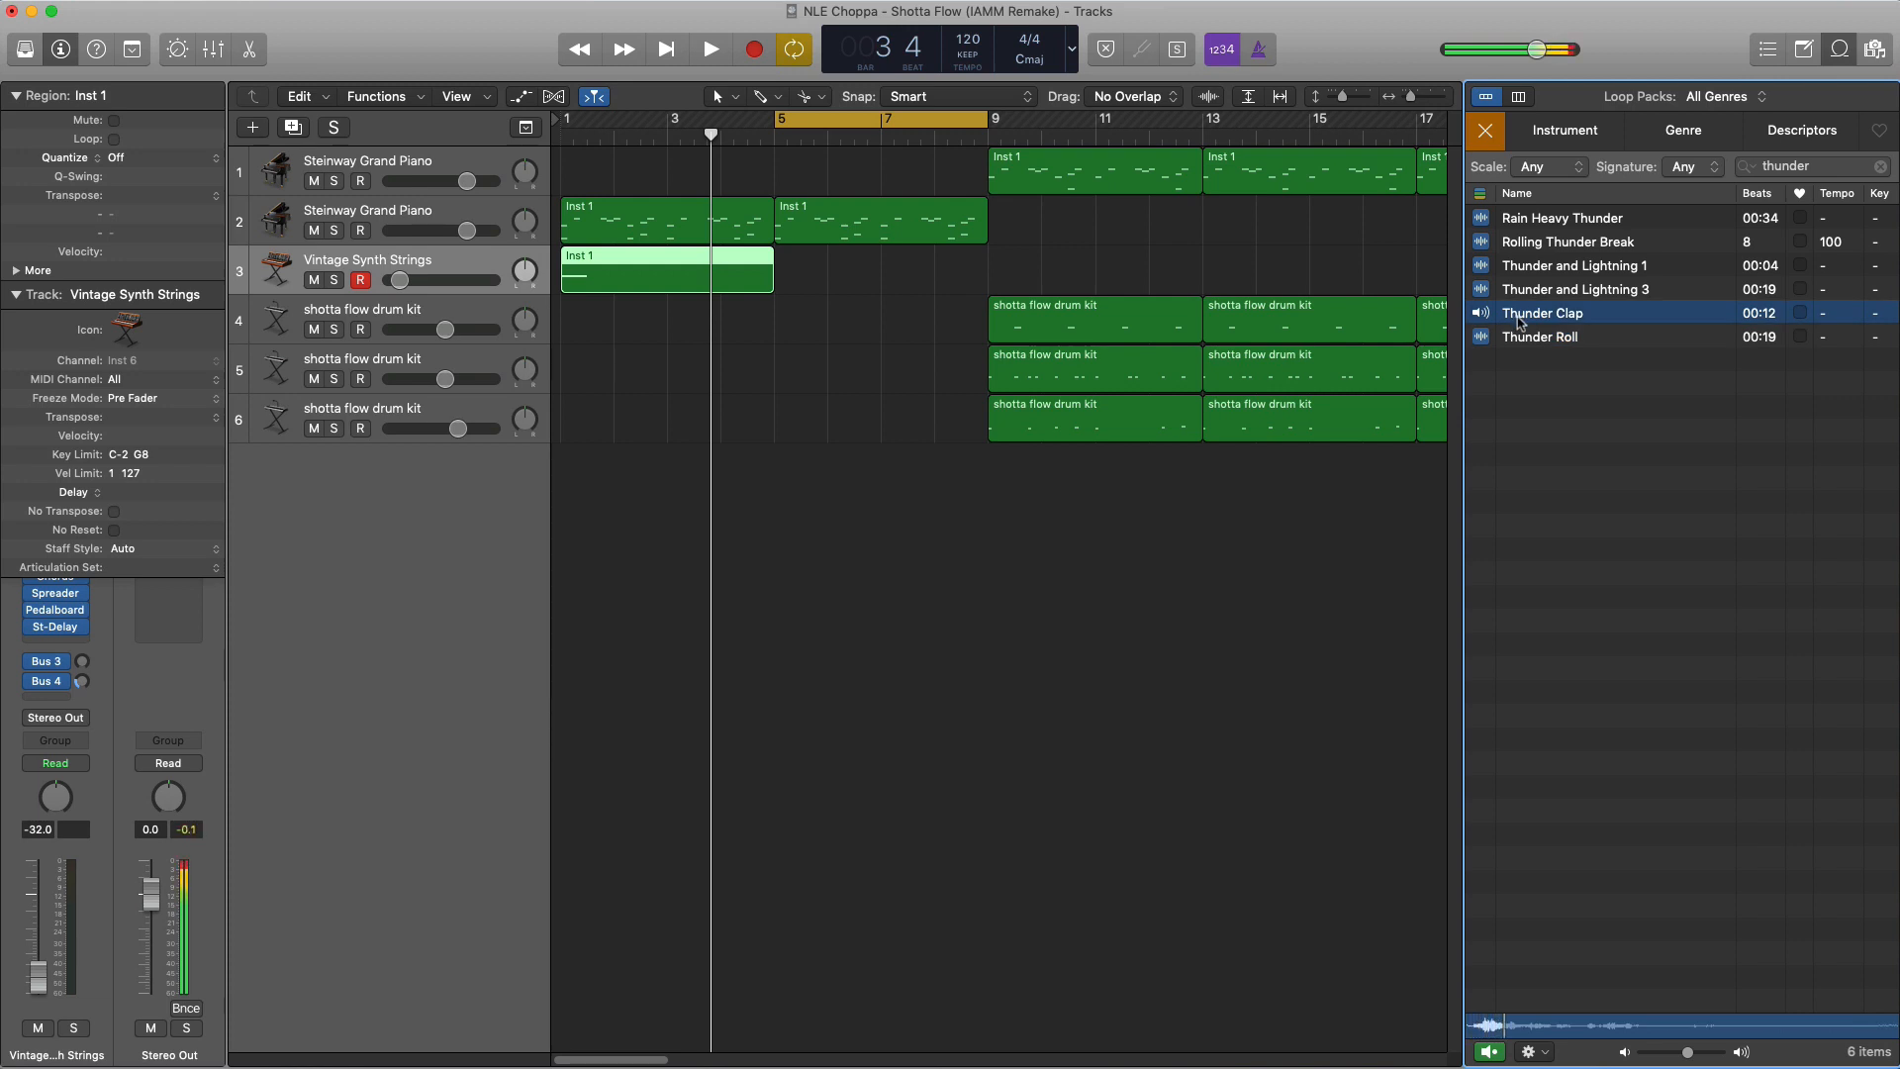
pyautogui.moveTo(1519, 319); pyautogui.dragTo(802, 560)
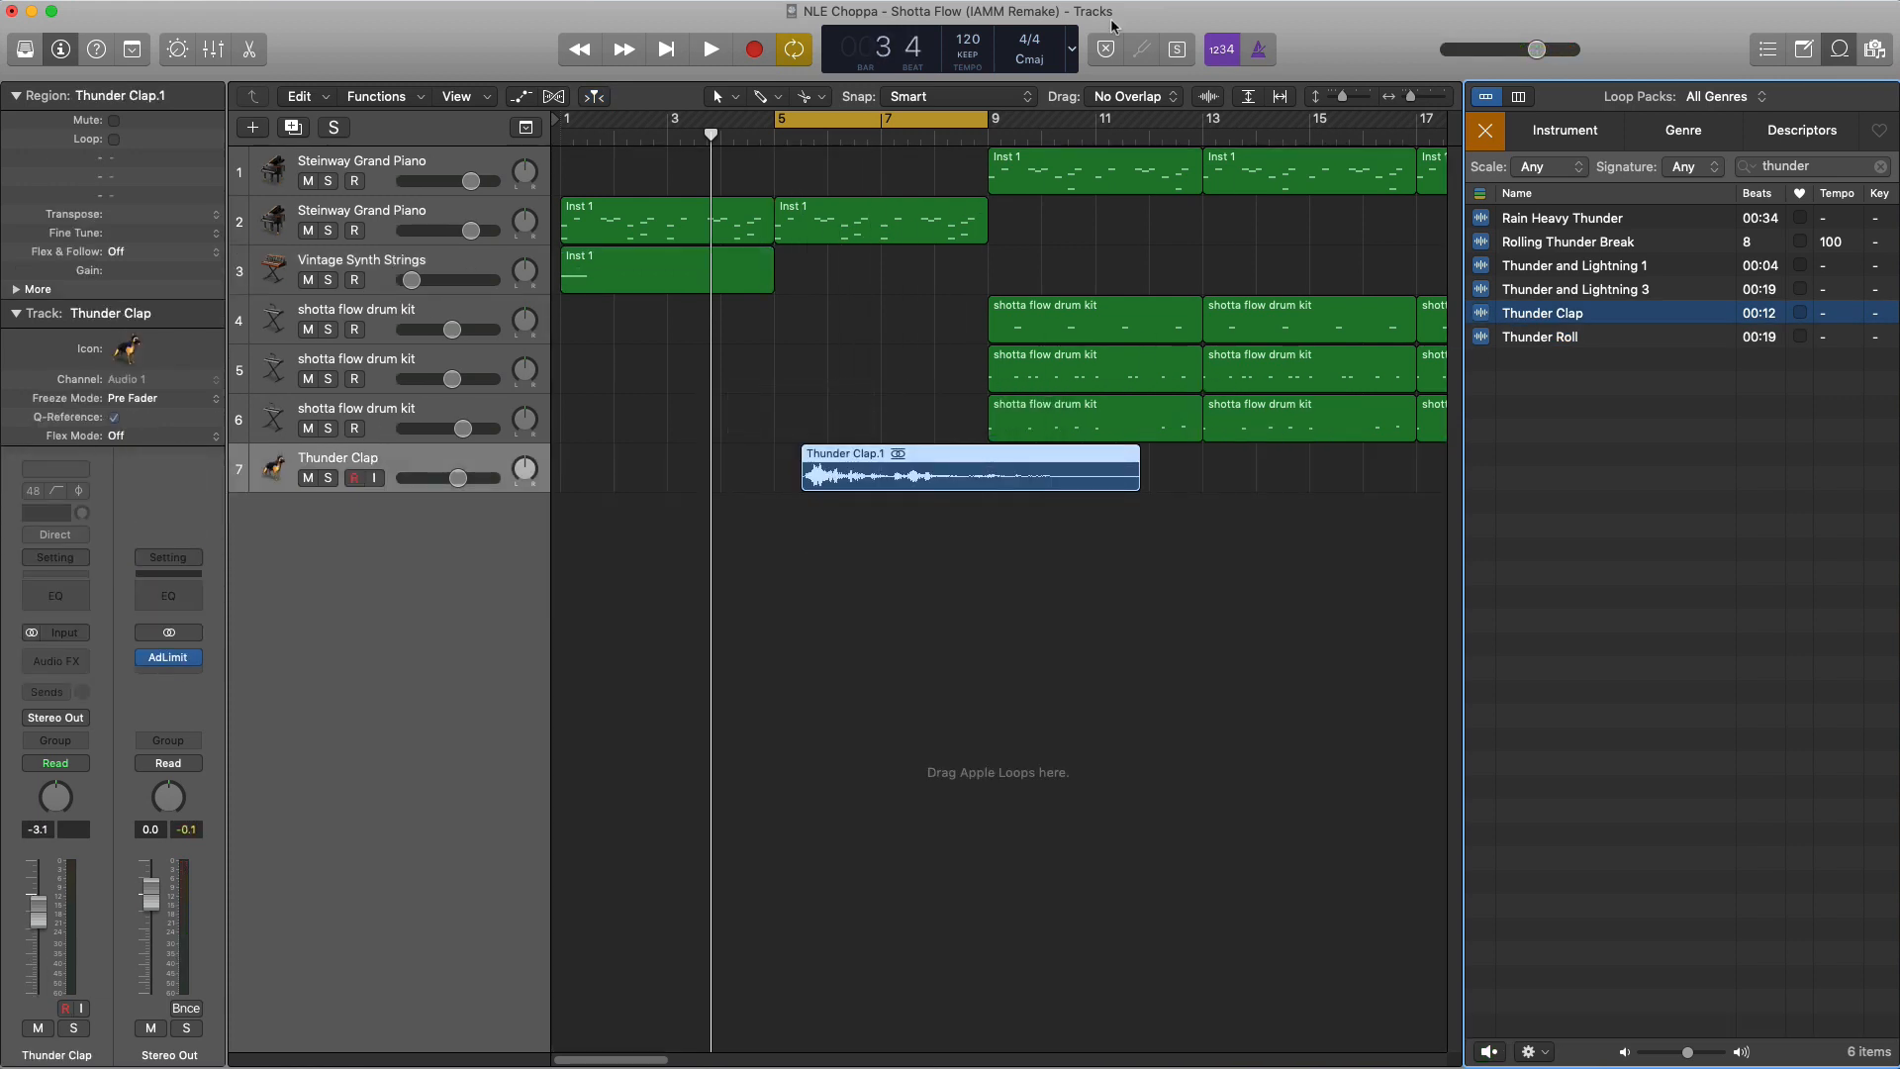
# Play the Thunder Clap region with the bars 5–8 piano and close the Loop Browser
pyautogui.click(885, 417)
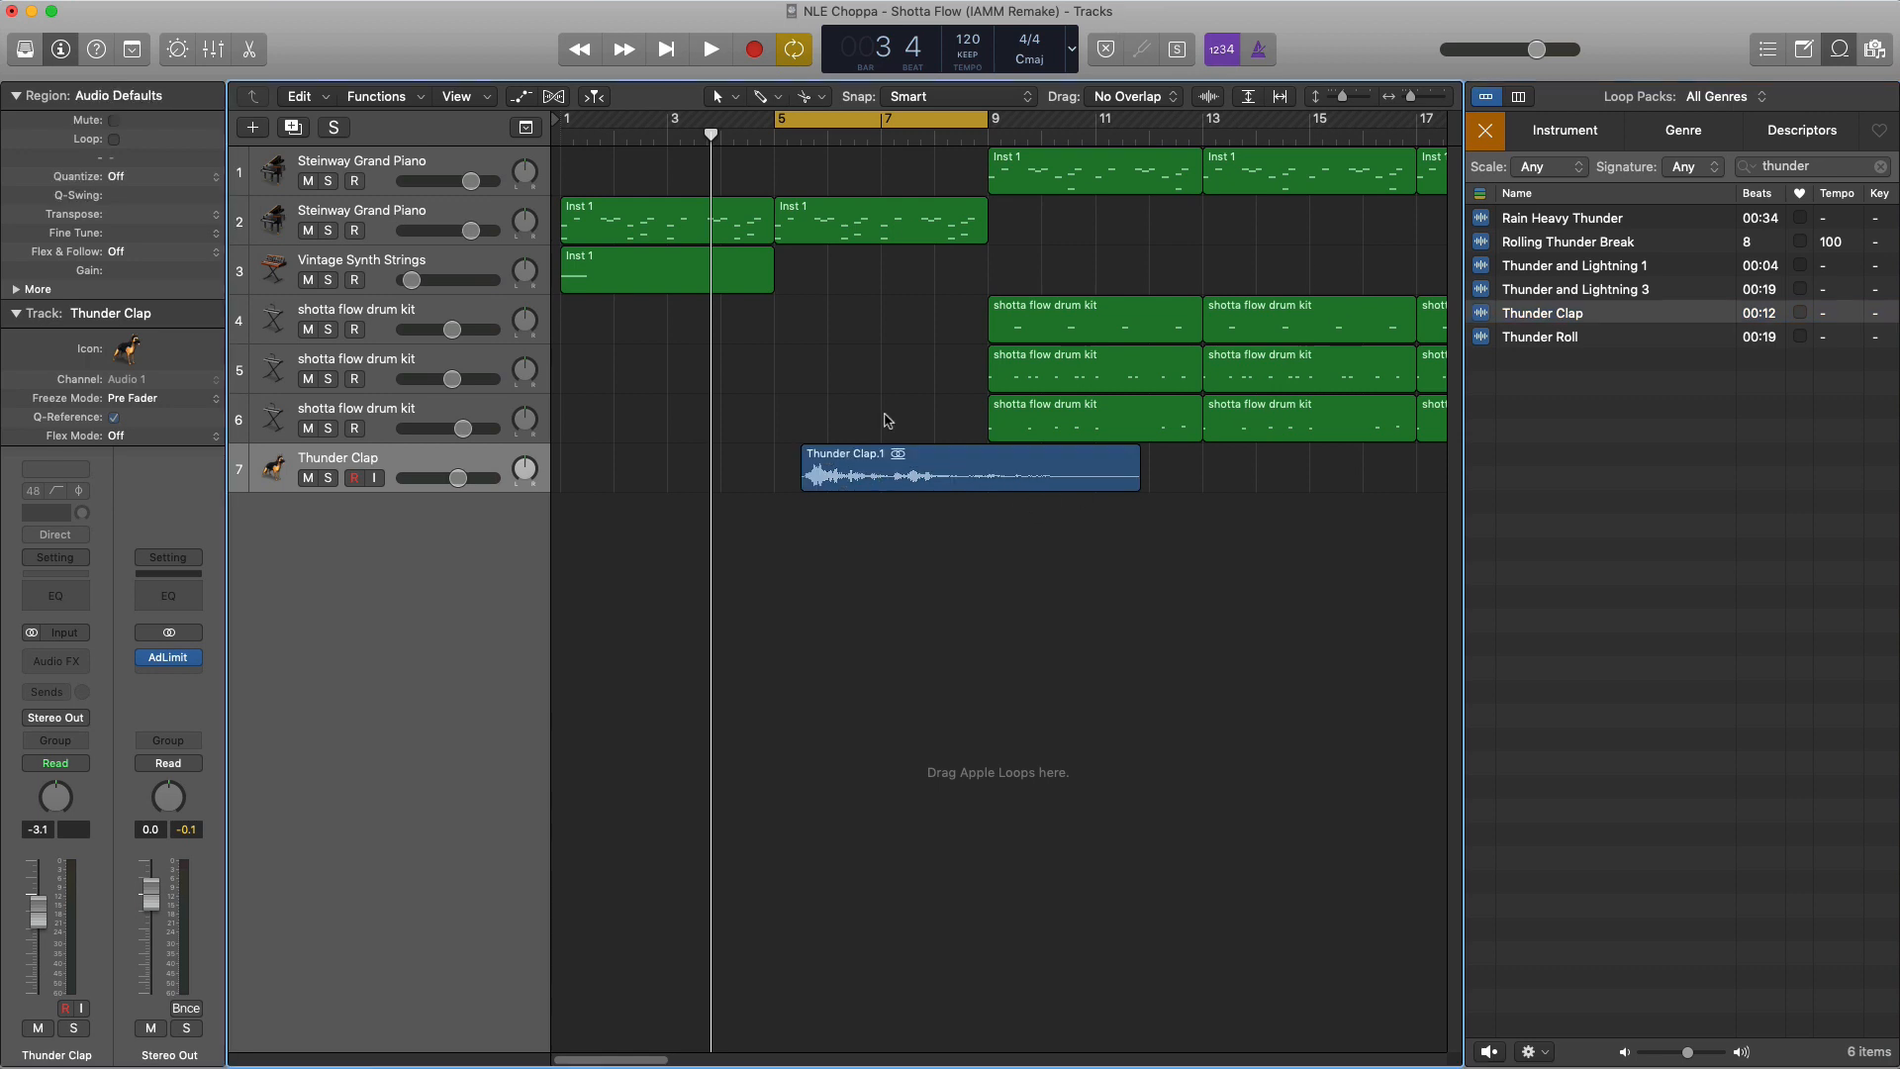
pyautogui.press('space')
pyautogui.scroll(5, 885, 417)
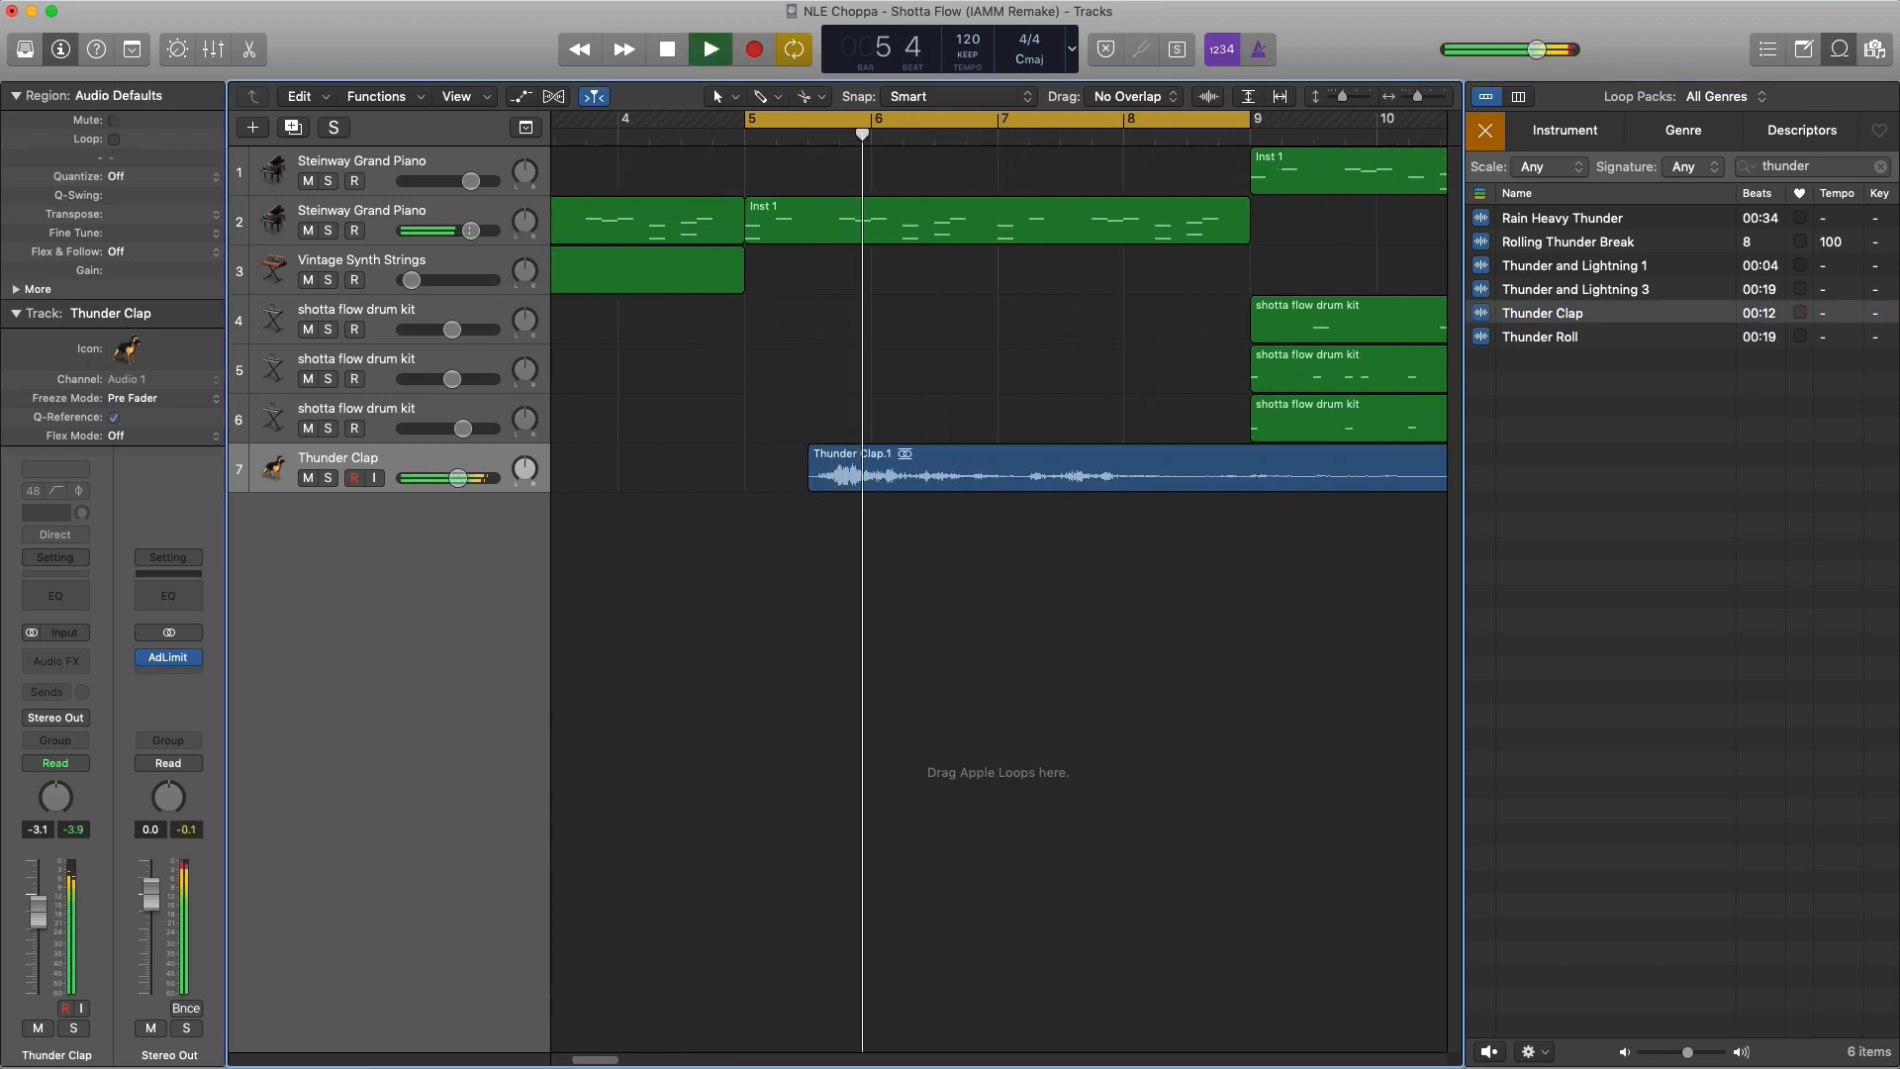
pyautogui.press('o')
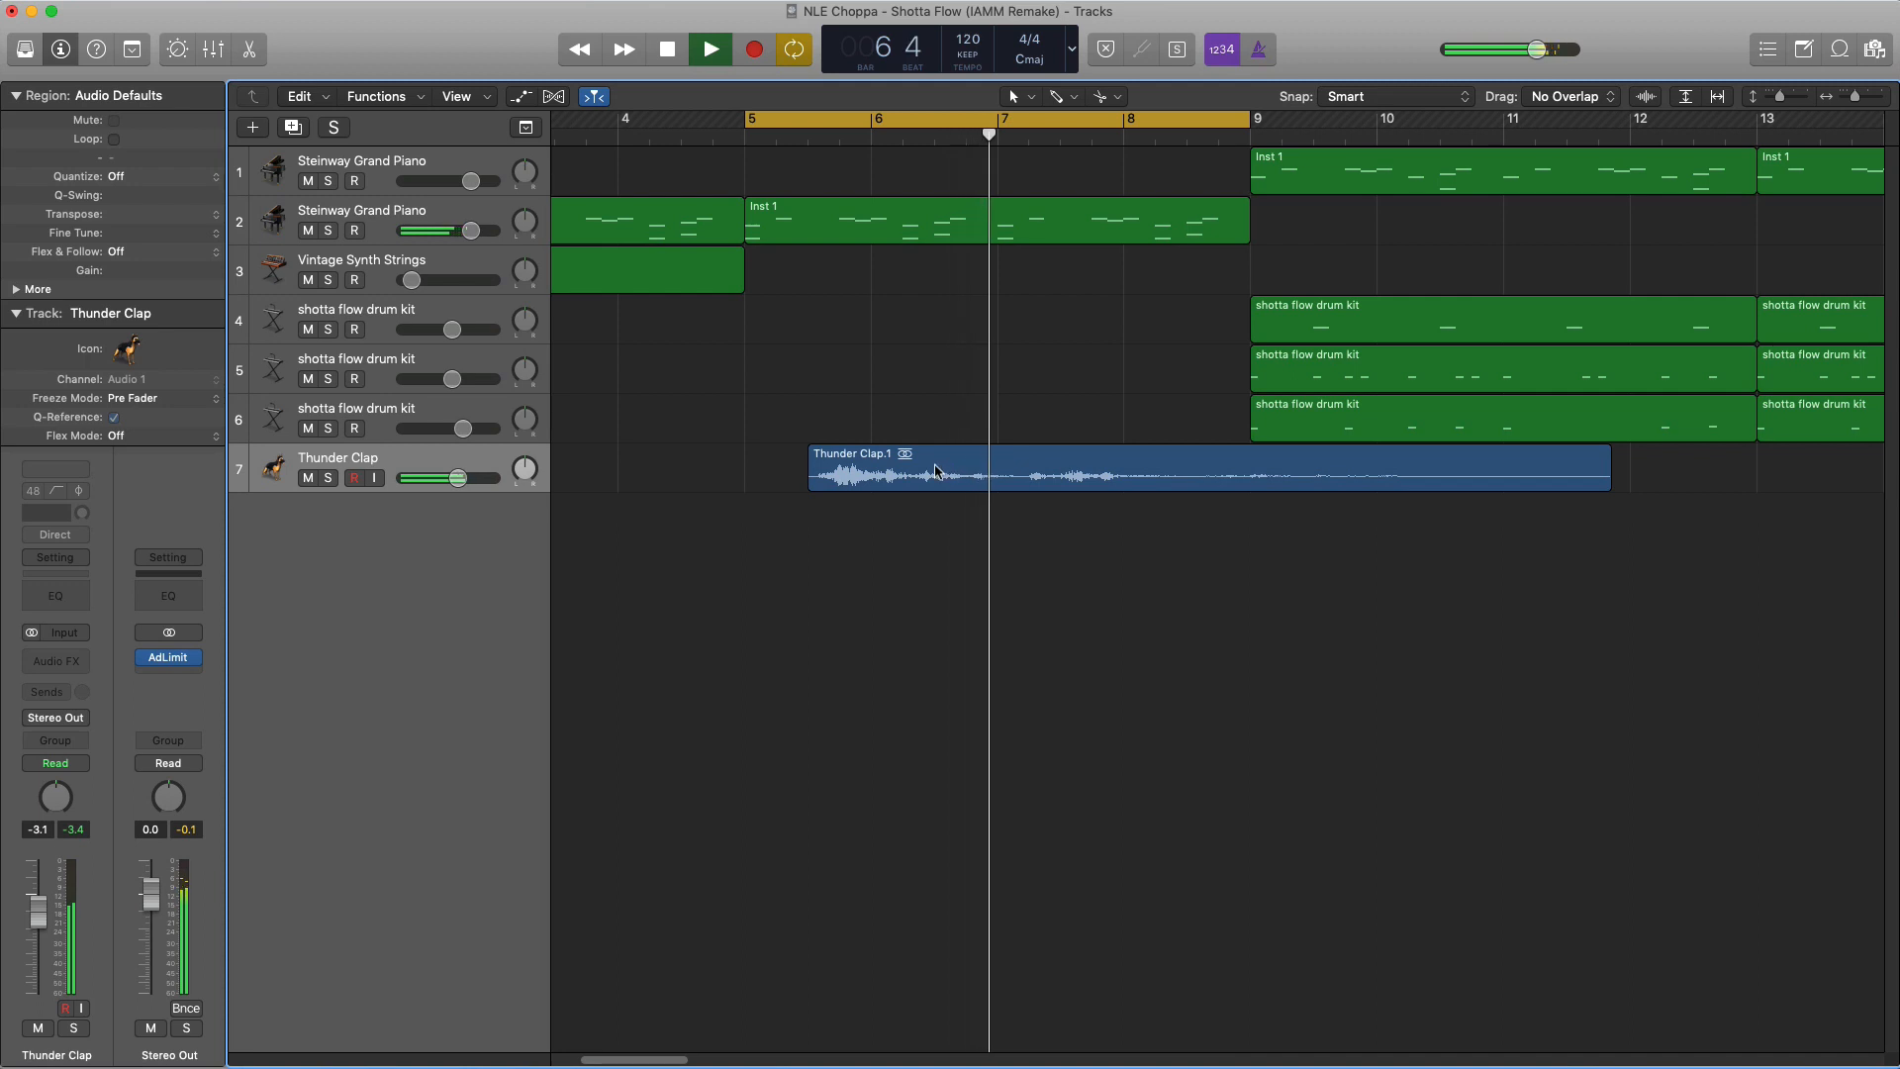
pyautogui.scroll(5, 1002, 450)
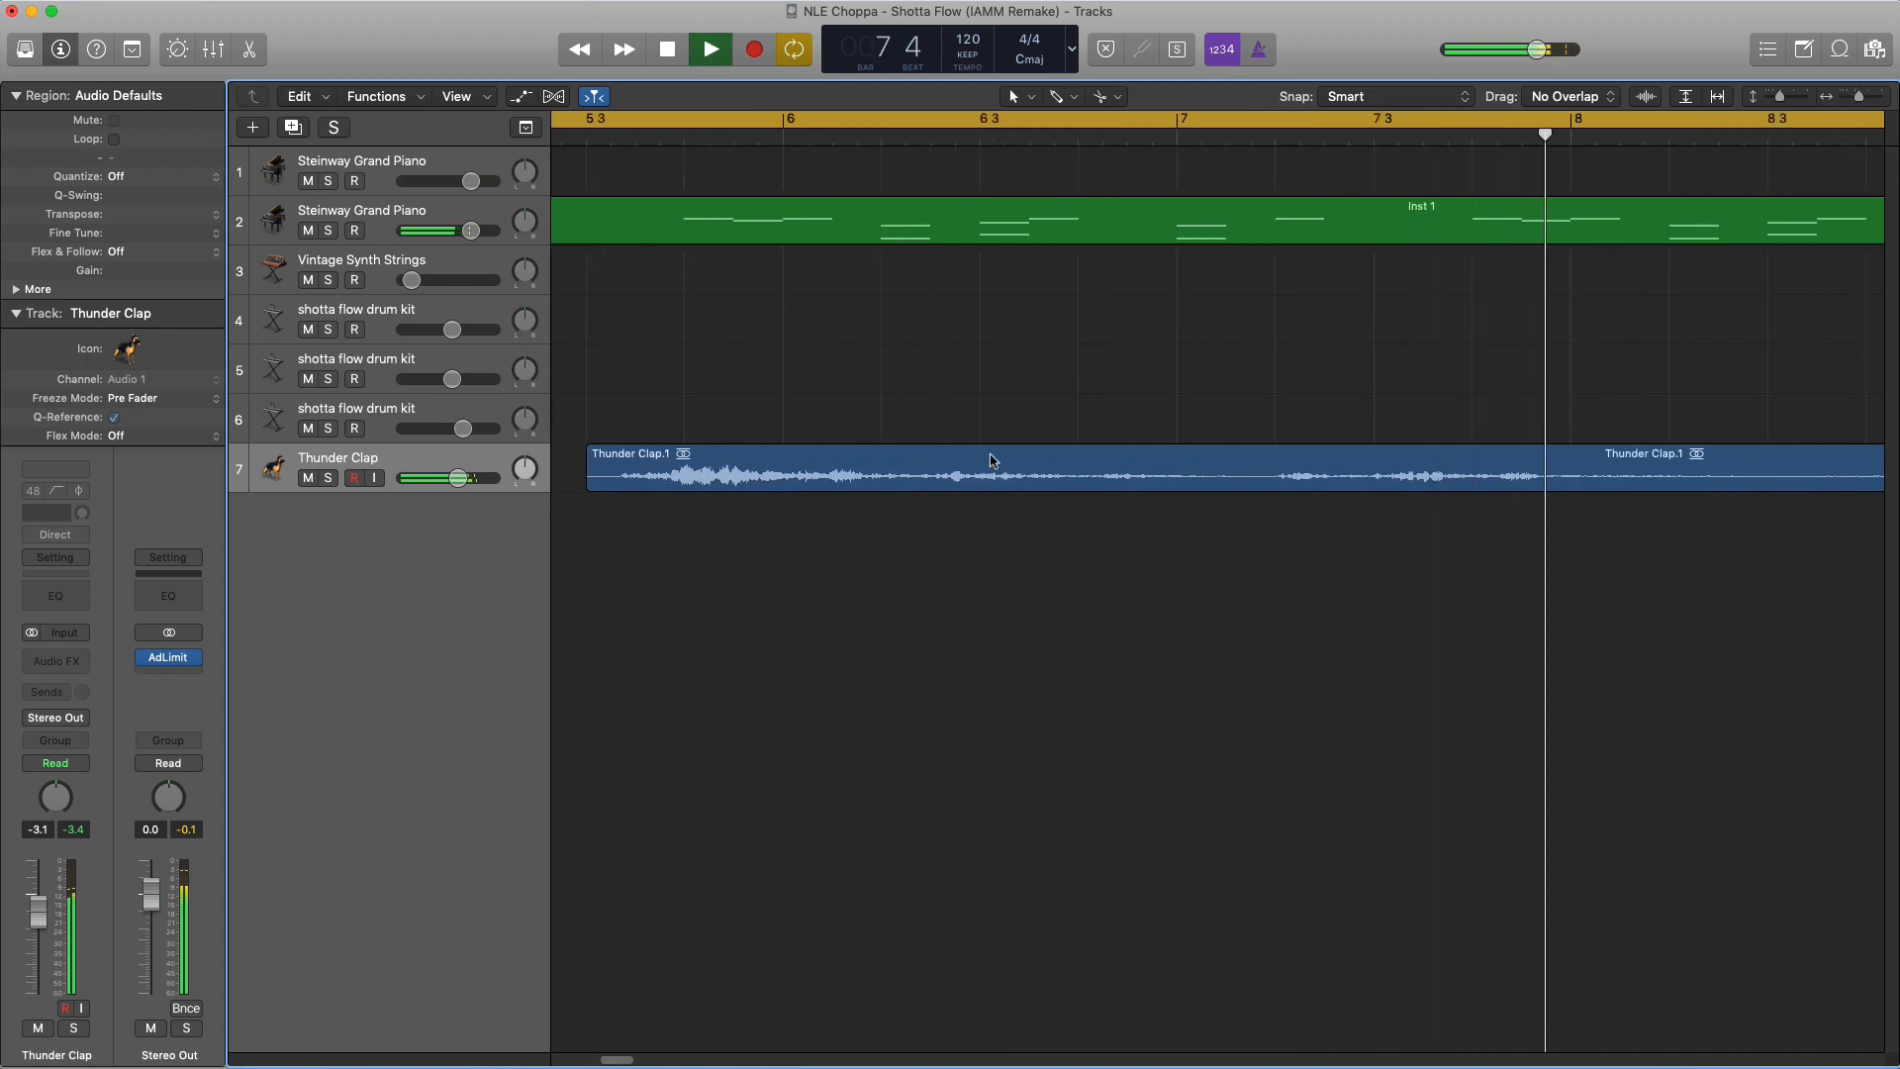
pyautogui.press('space')
# Move the Thunder Clap region to start just after bar 7 beat 2 and play it with the piano
pyautogui.moveTo(827, 480); pyautogui.dragTo(1422, 490)
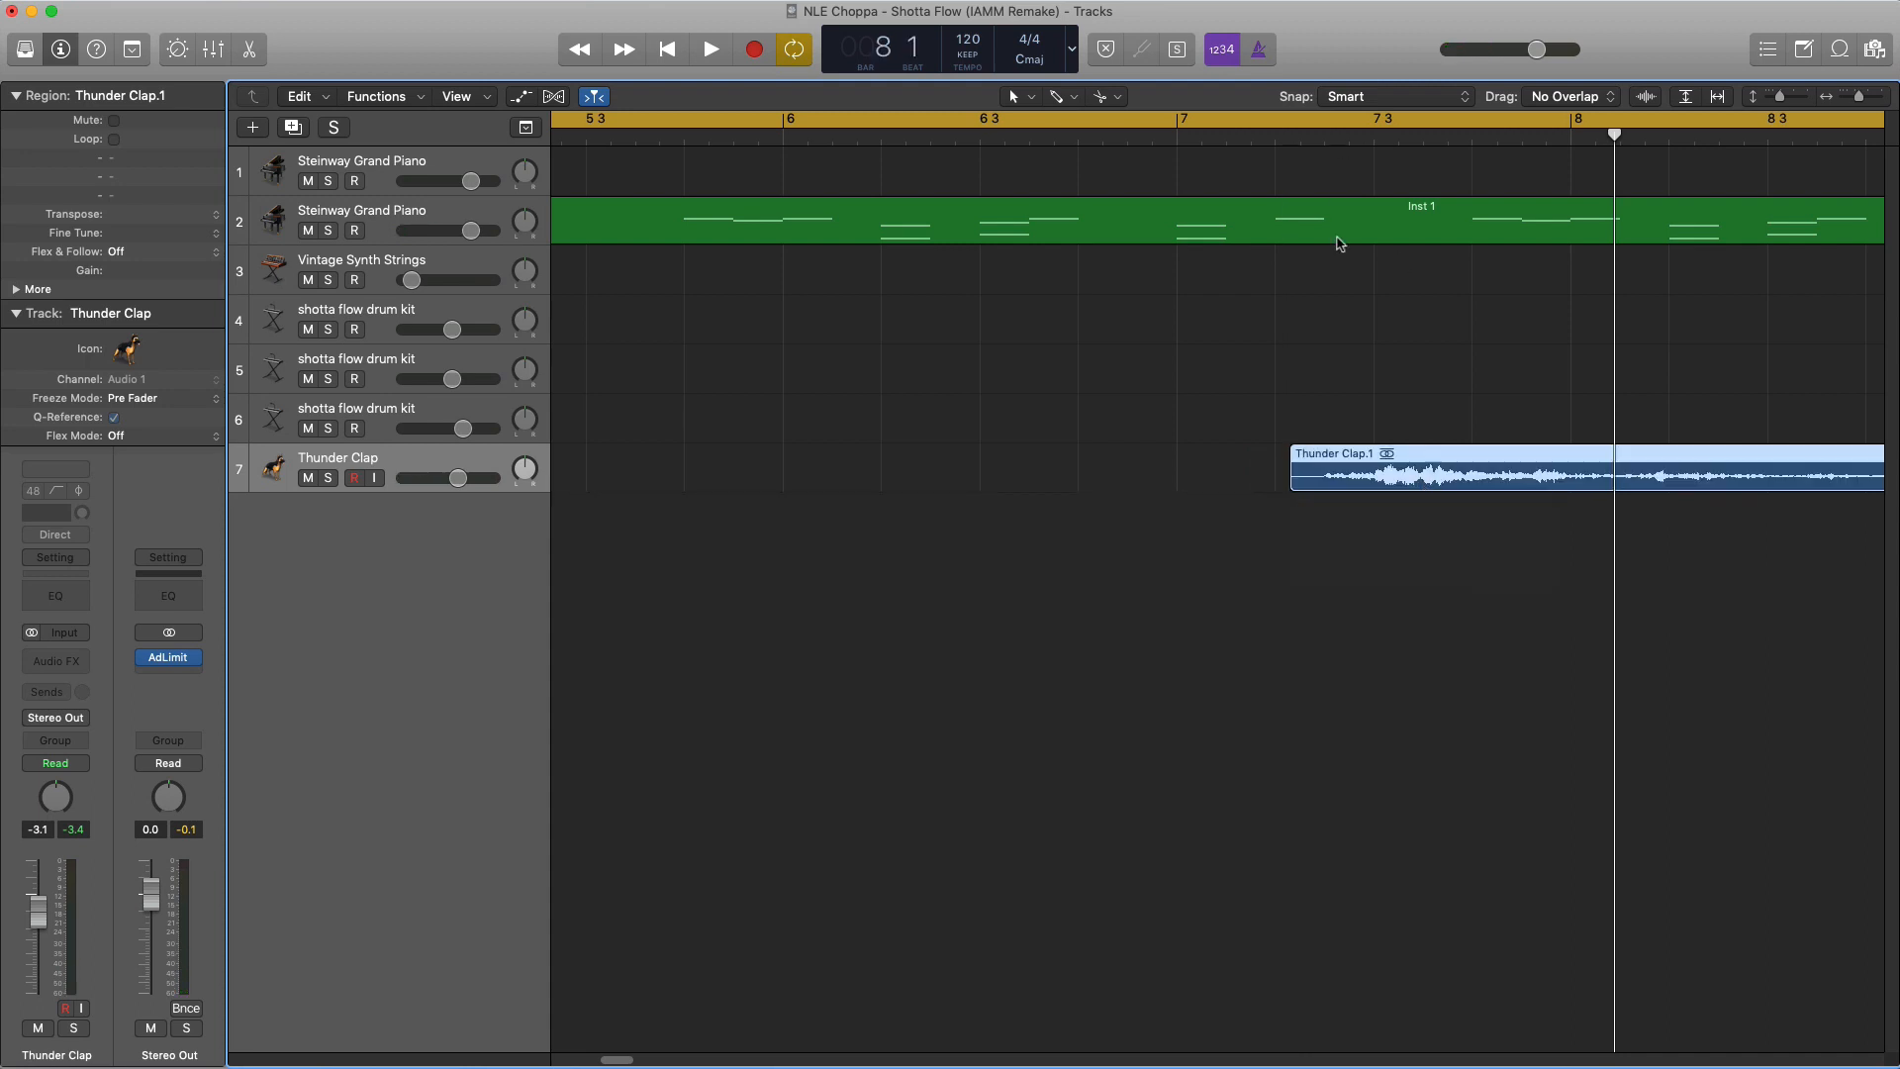
pyautogui.click(1030, 136)
pyautogui.press('space')
pyautogui.hscroll(-4, 1082, 258)
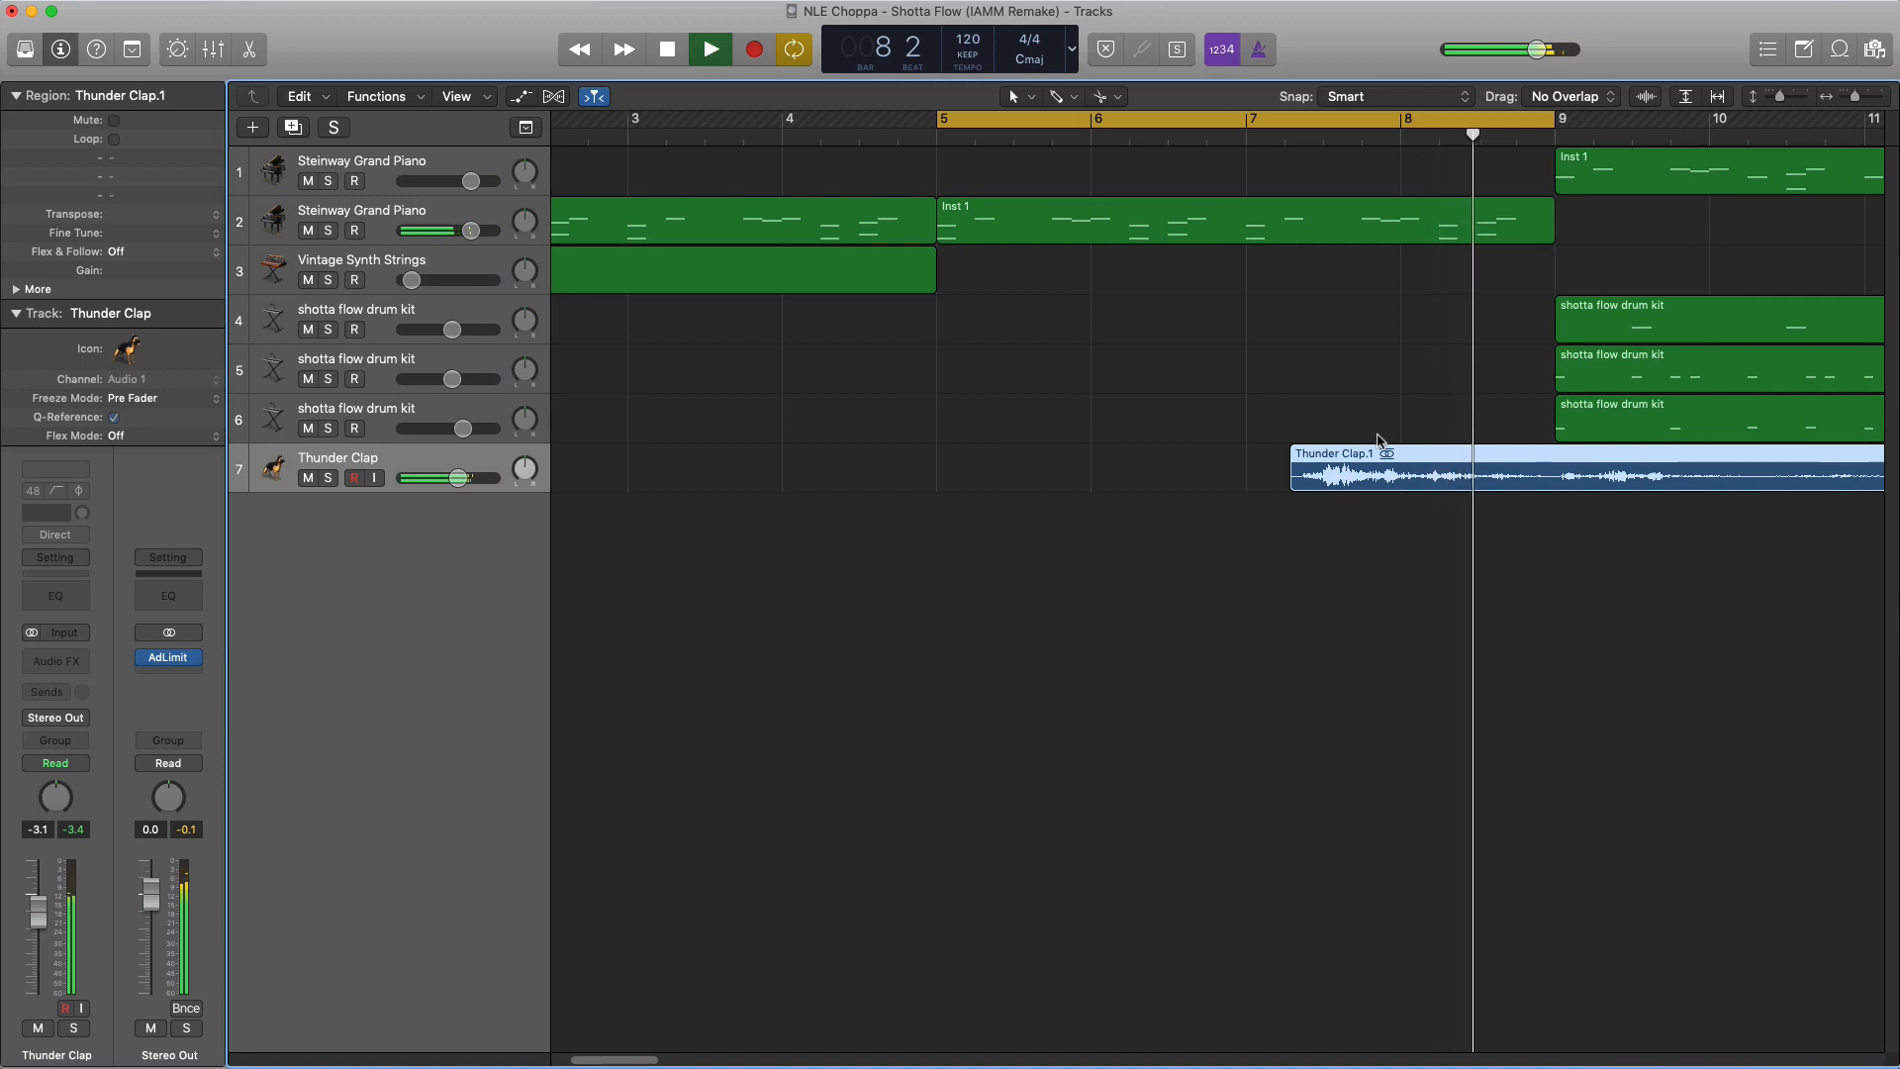
pyautogui.press('space')
# Cut the Thunder Clap region at bar 9, remove the rest, and shorten it to about mid-bar 8 with a fade-out
pyautogui.rightClick(1554, 478)
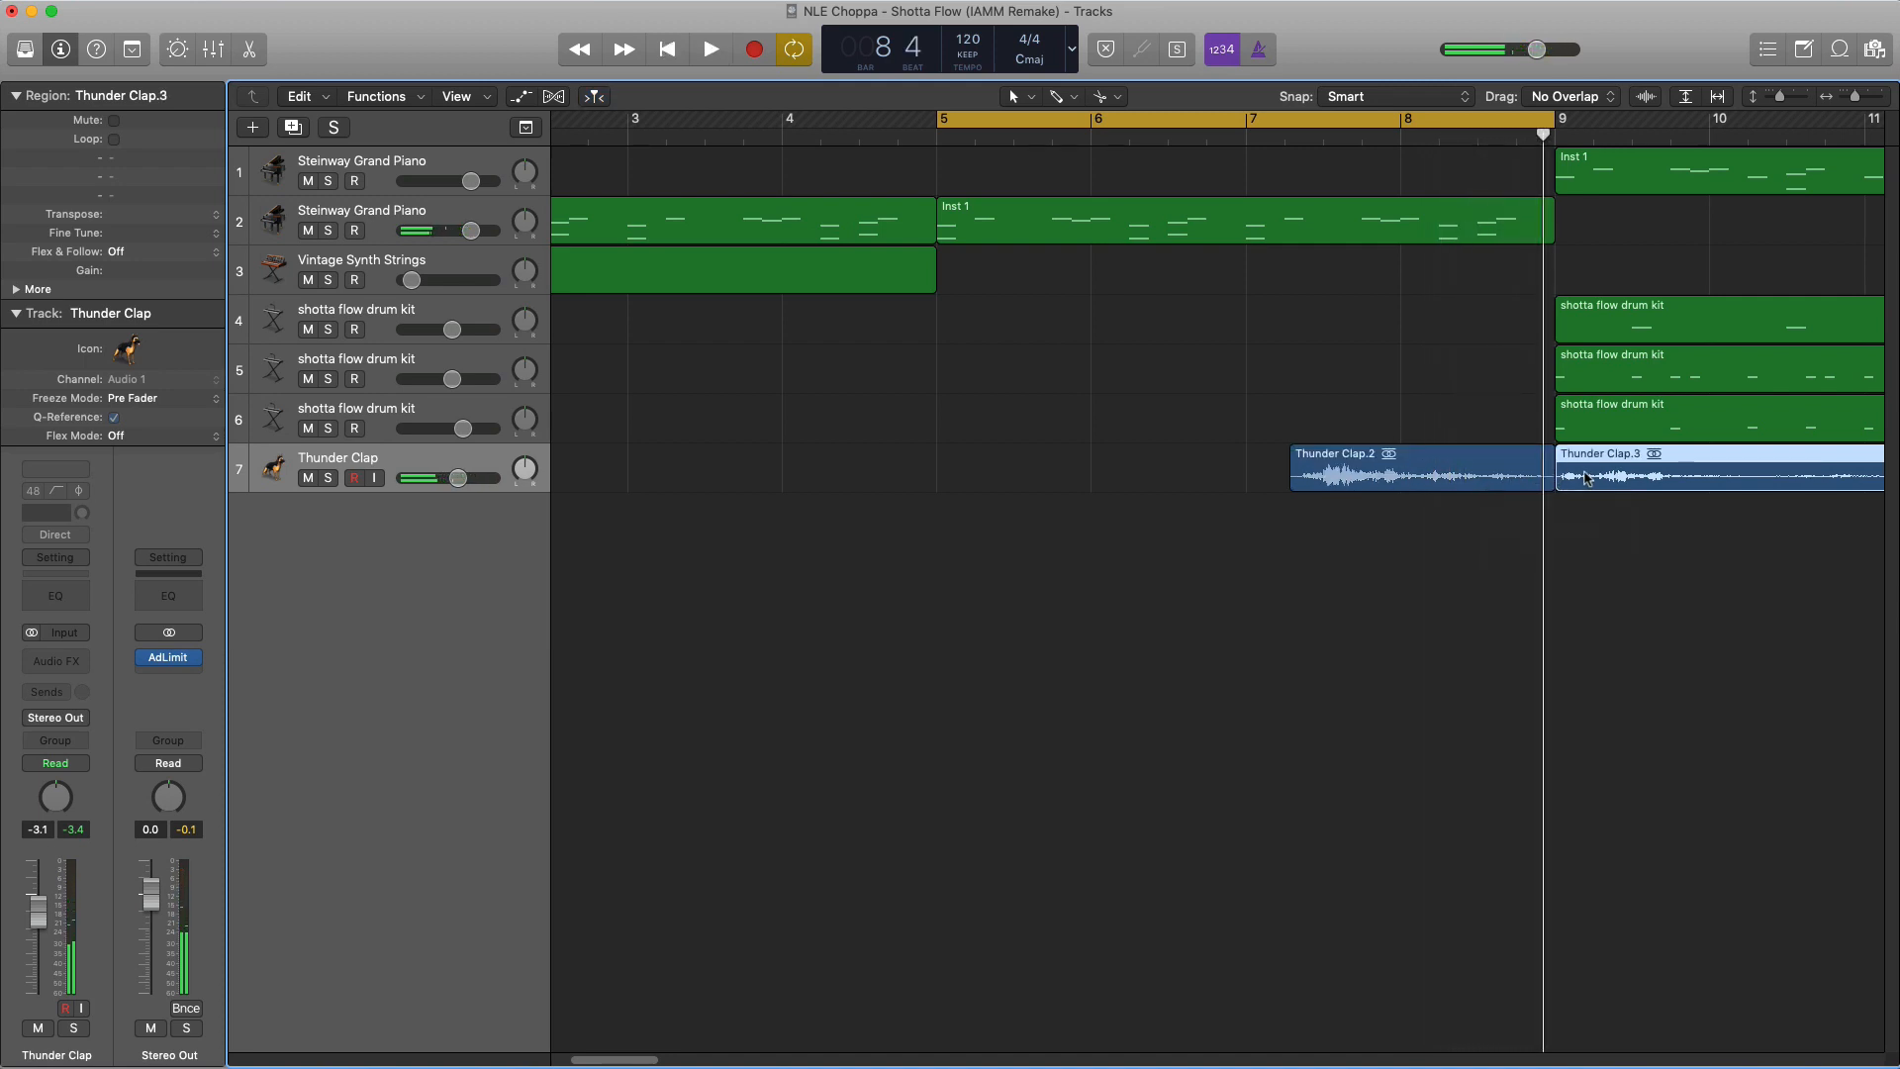
pyautogui.press('BackSpace')
pyautogui.moveTo(1545, 477); pyautogui.dragTo(1477, 478)
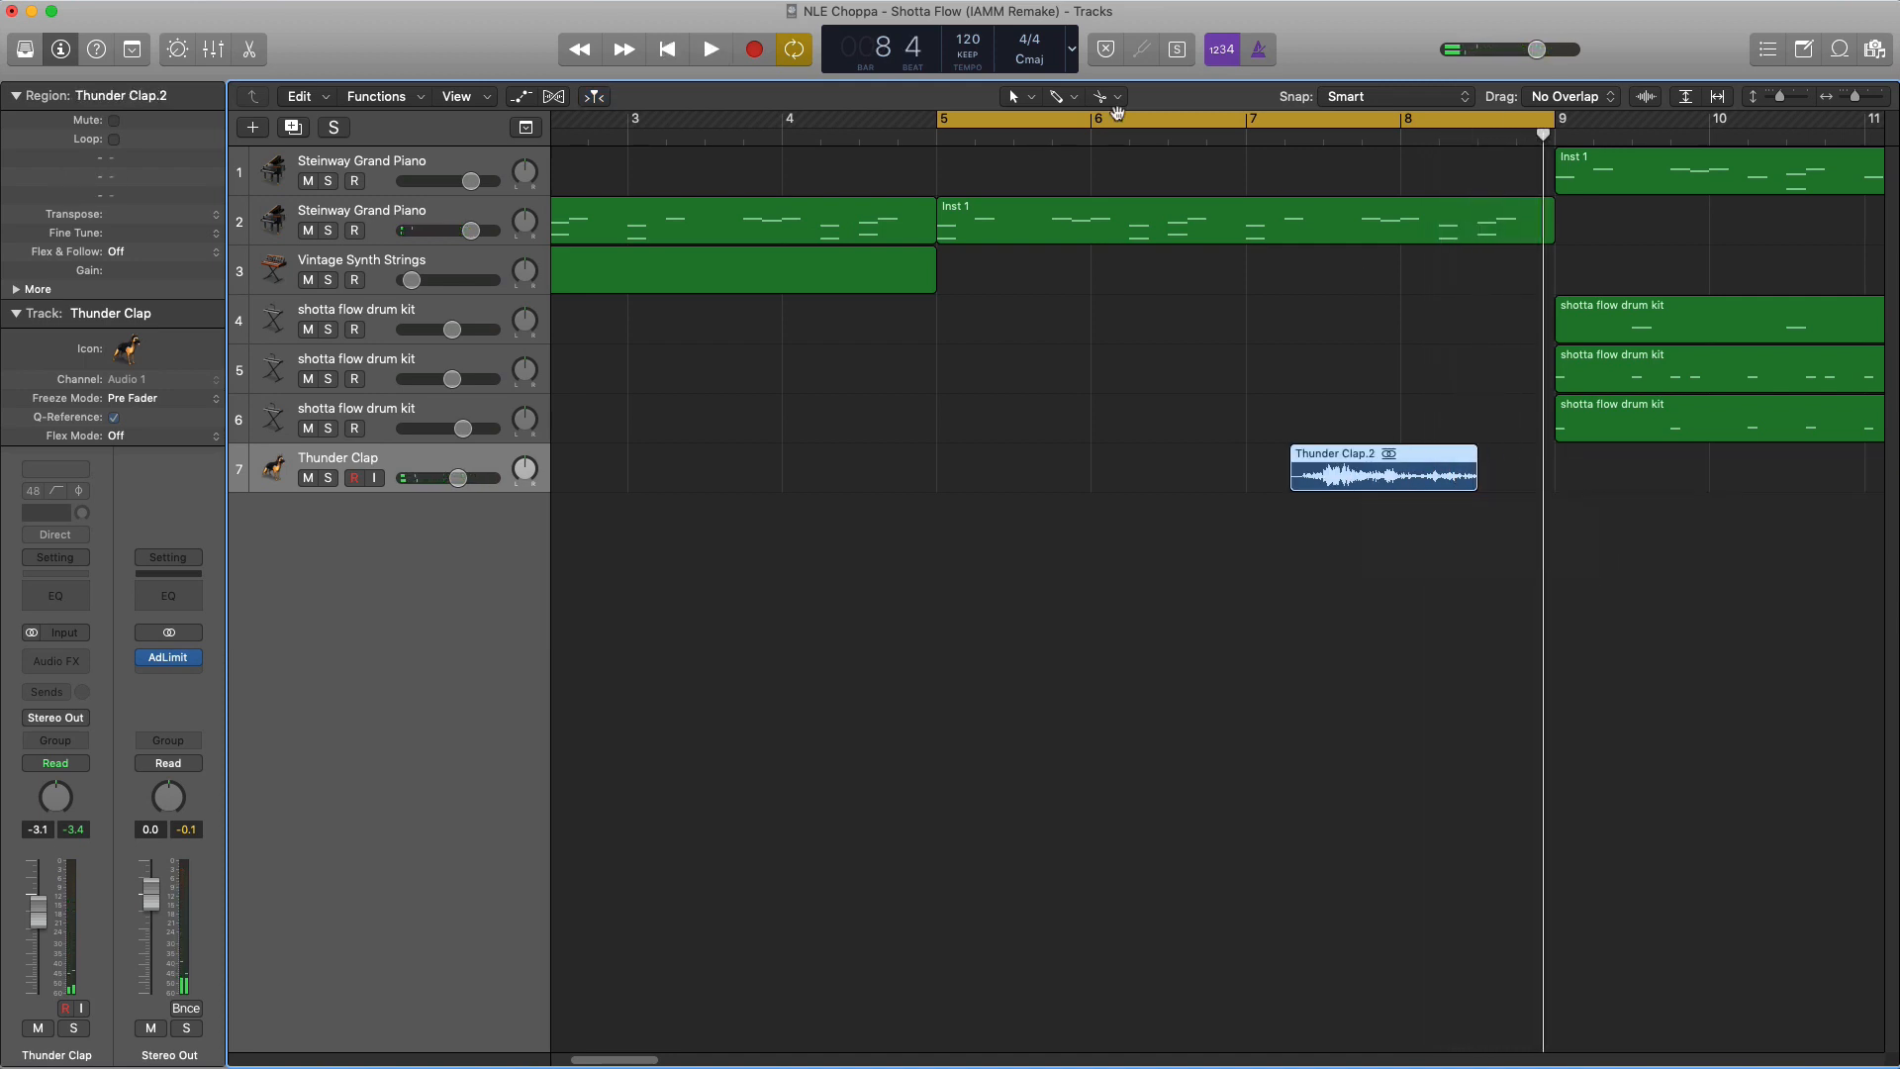
pyautogui.click(1064, 96)
pyautogui.click(1121, 356)
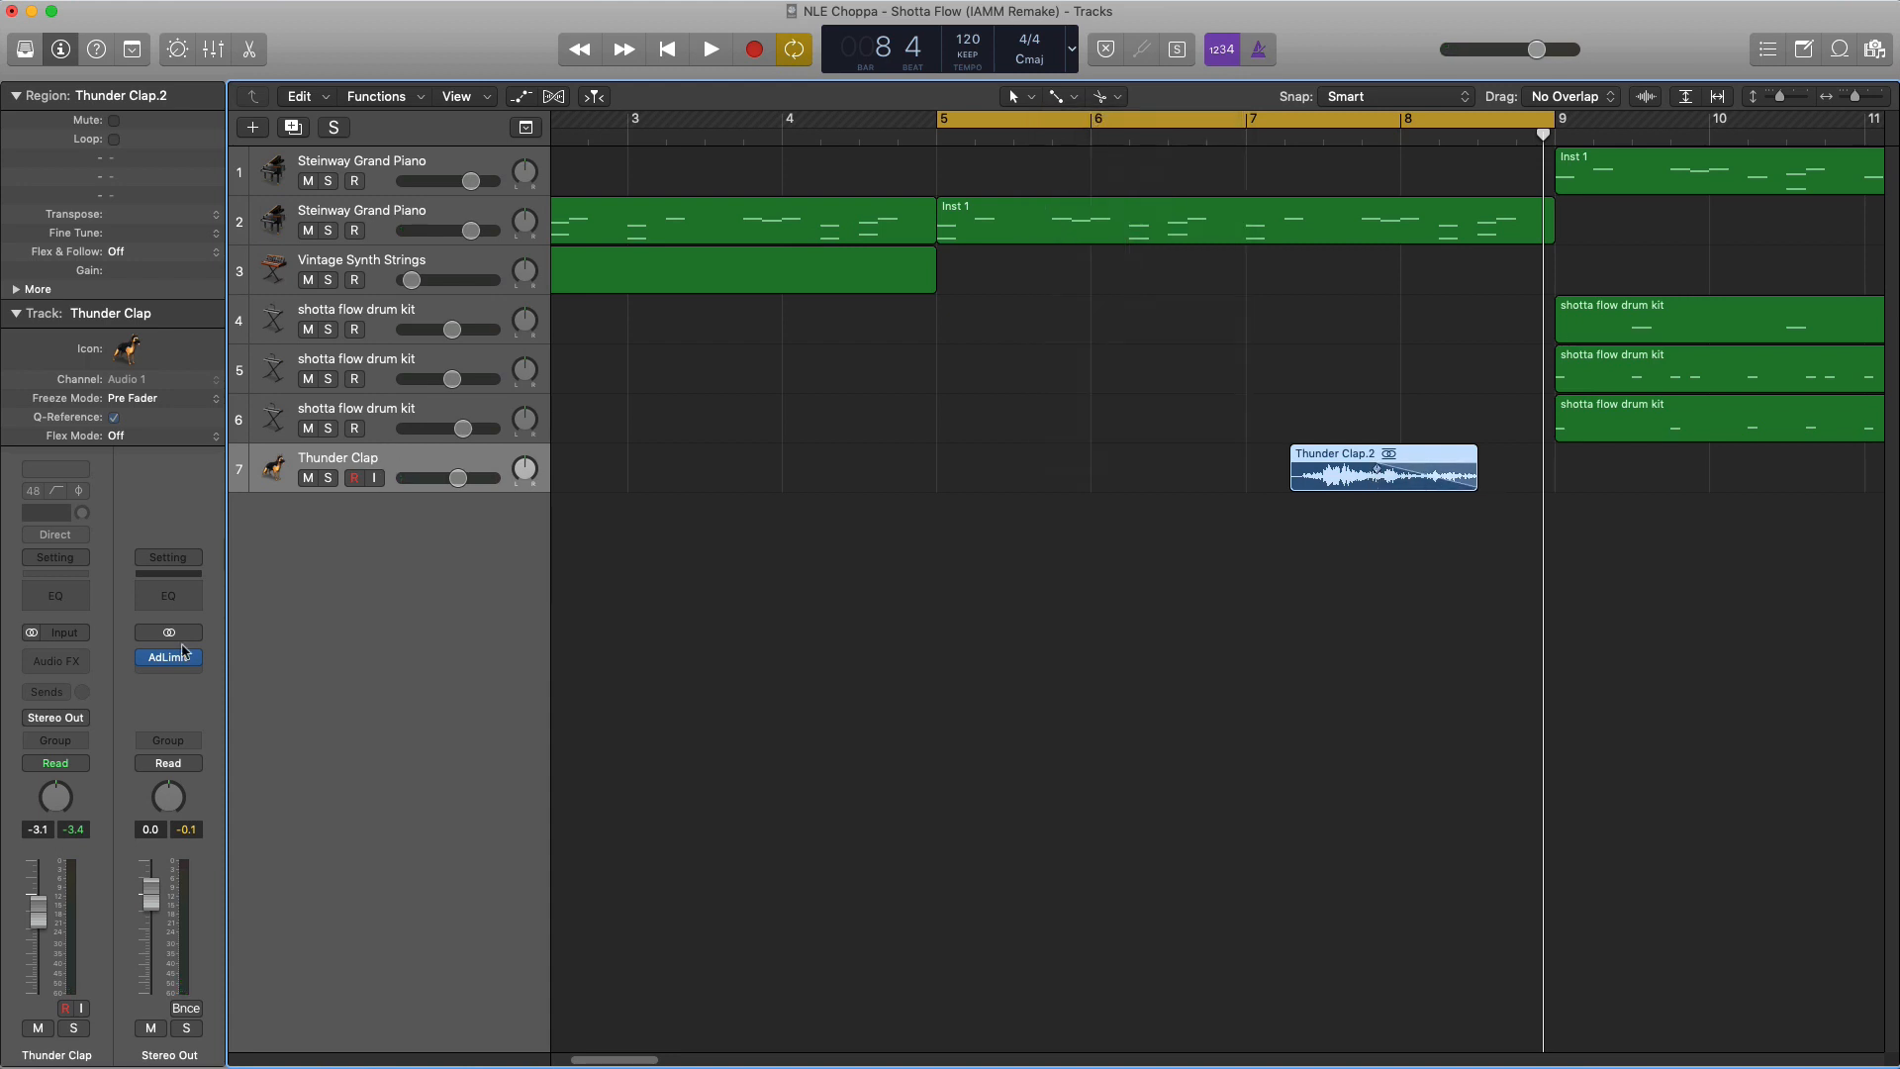
# Insert a stereo Space Designer on the Thunder Clap track and play it, cycling from about bar 6 beat 4 to bar 9
pyautogui.click(56, 661)
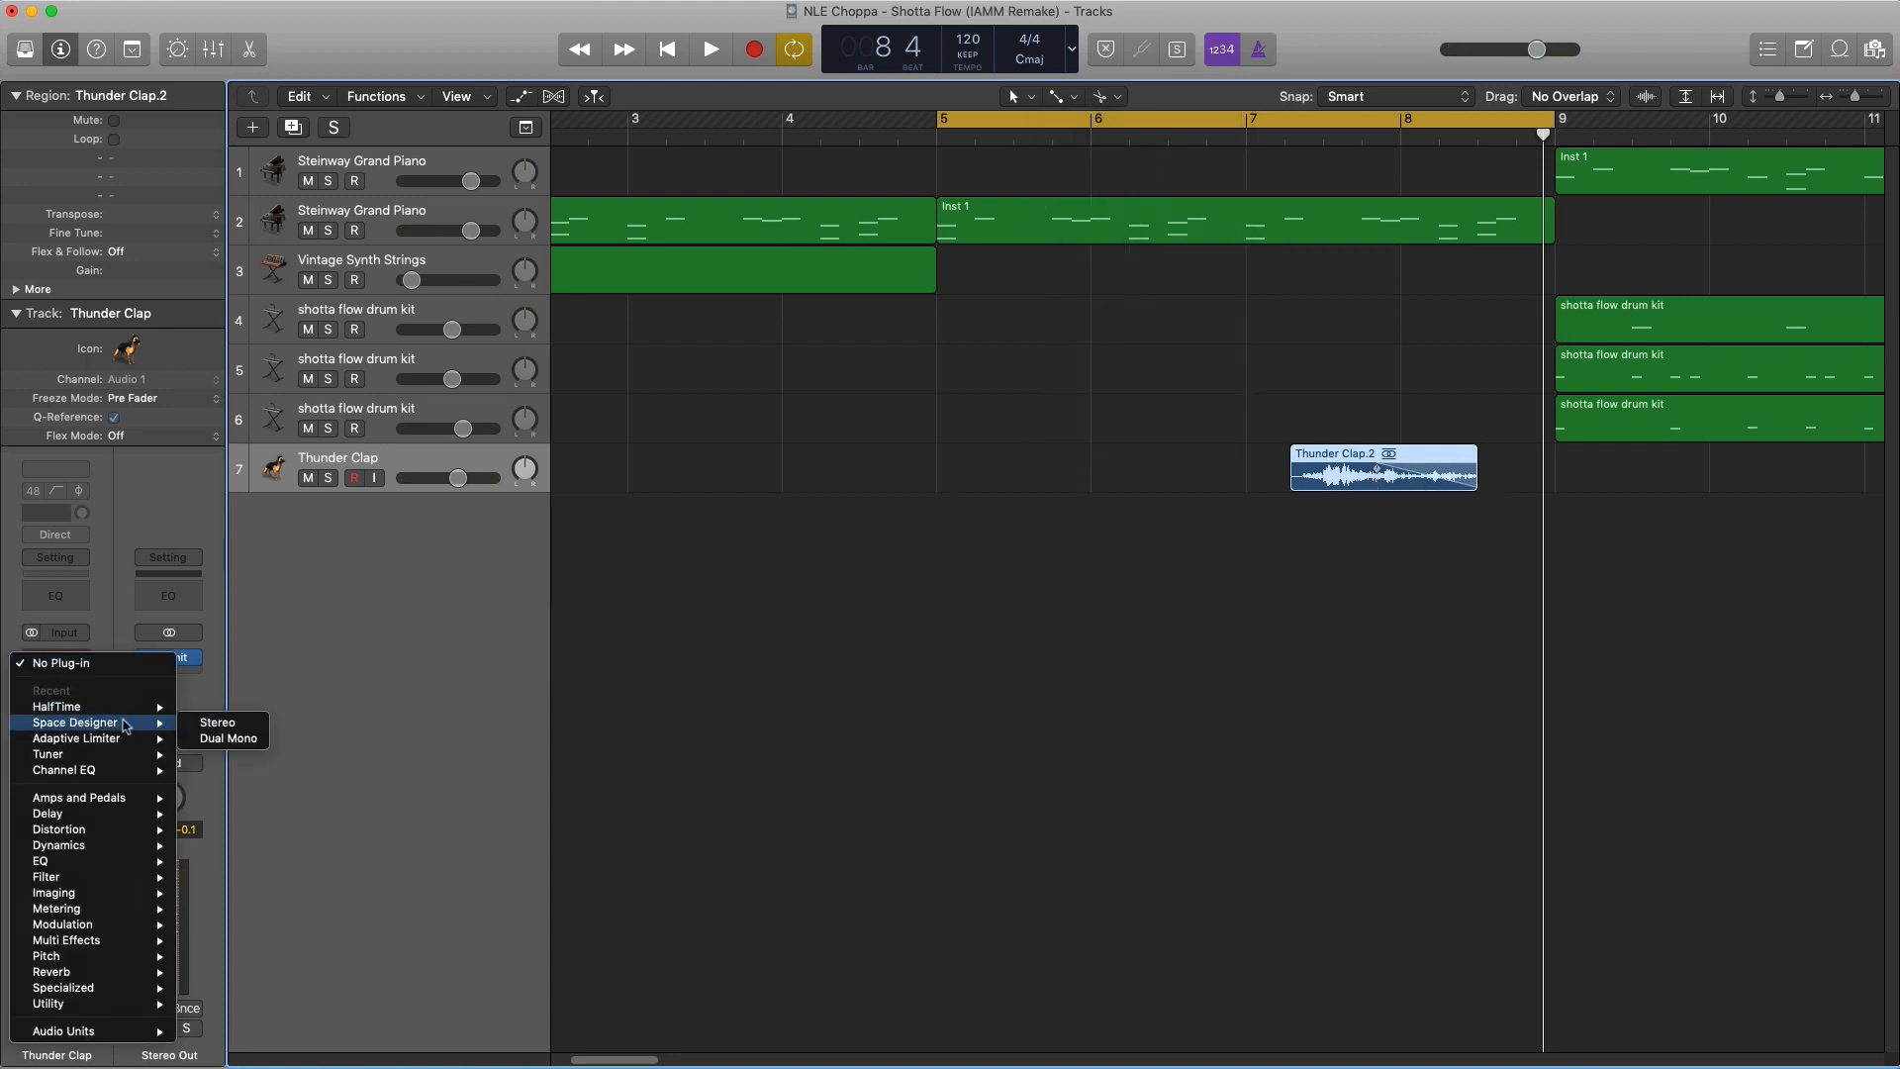
pyautogui.click(216, 724)
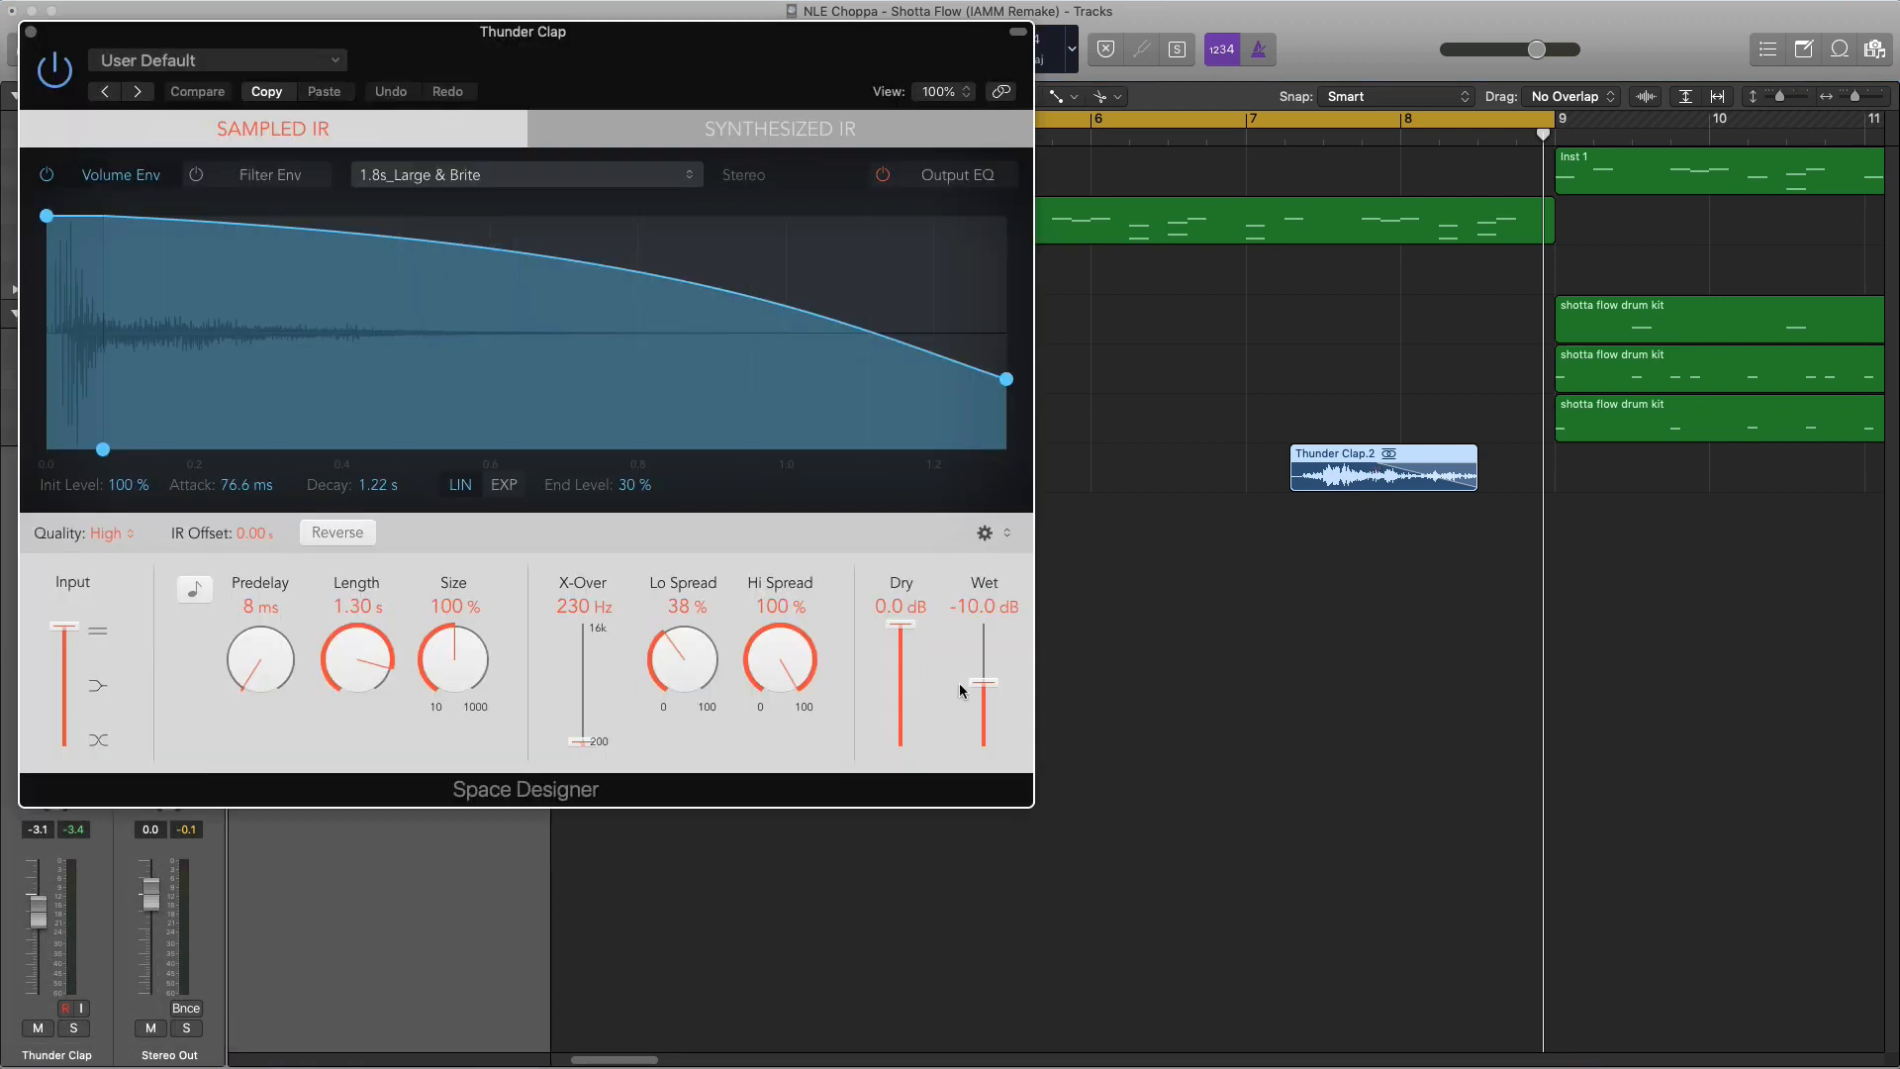
pyautogui.click(1225, 119)
pyautogui.moveTo(1225, 120); pyautogui.dragTo(1557, 121)
pyautogui.press('space')
pyautogui.click(30, 32)
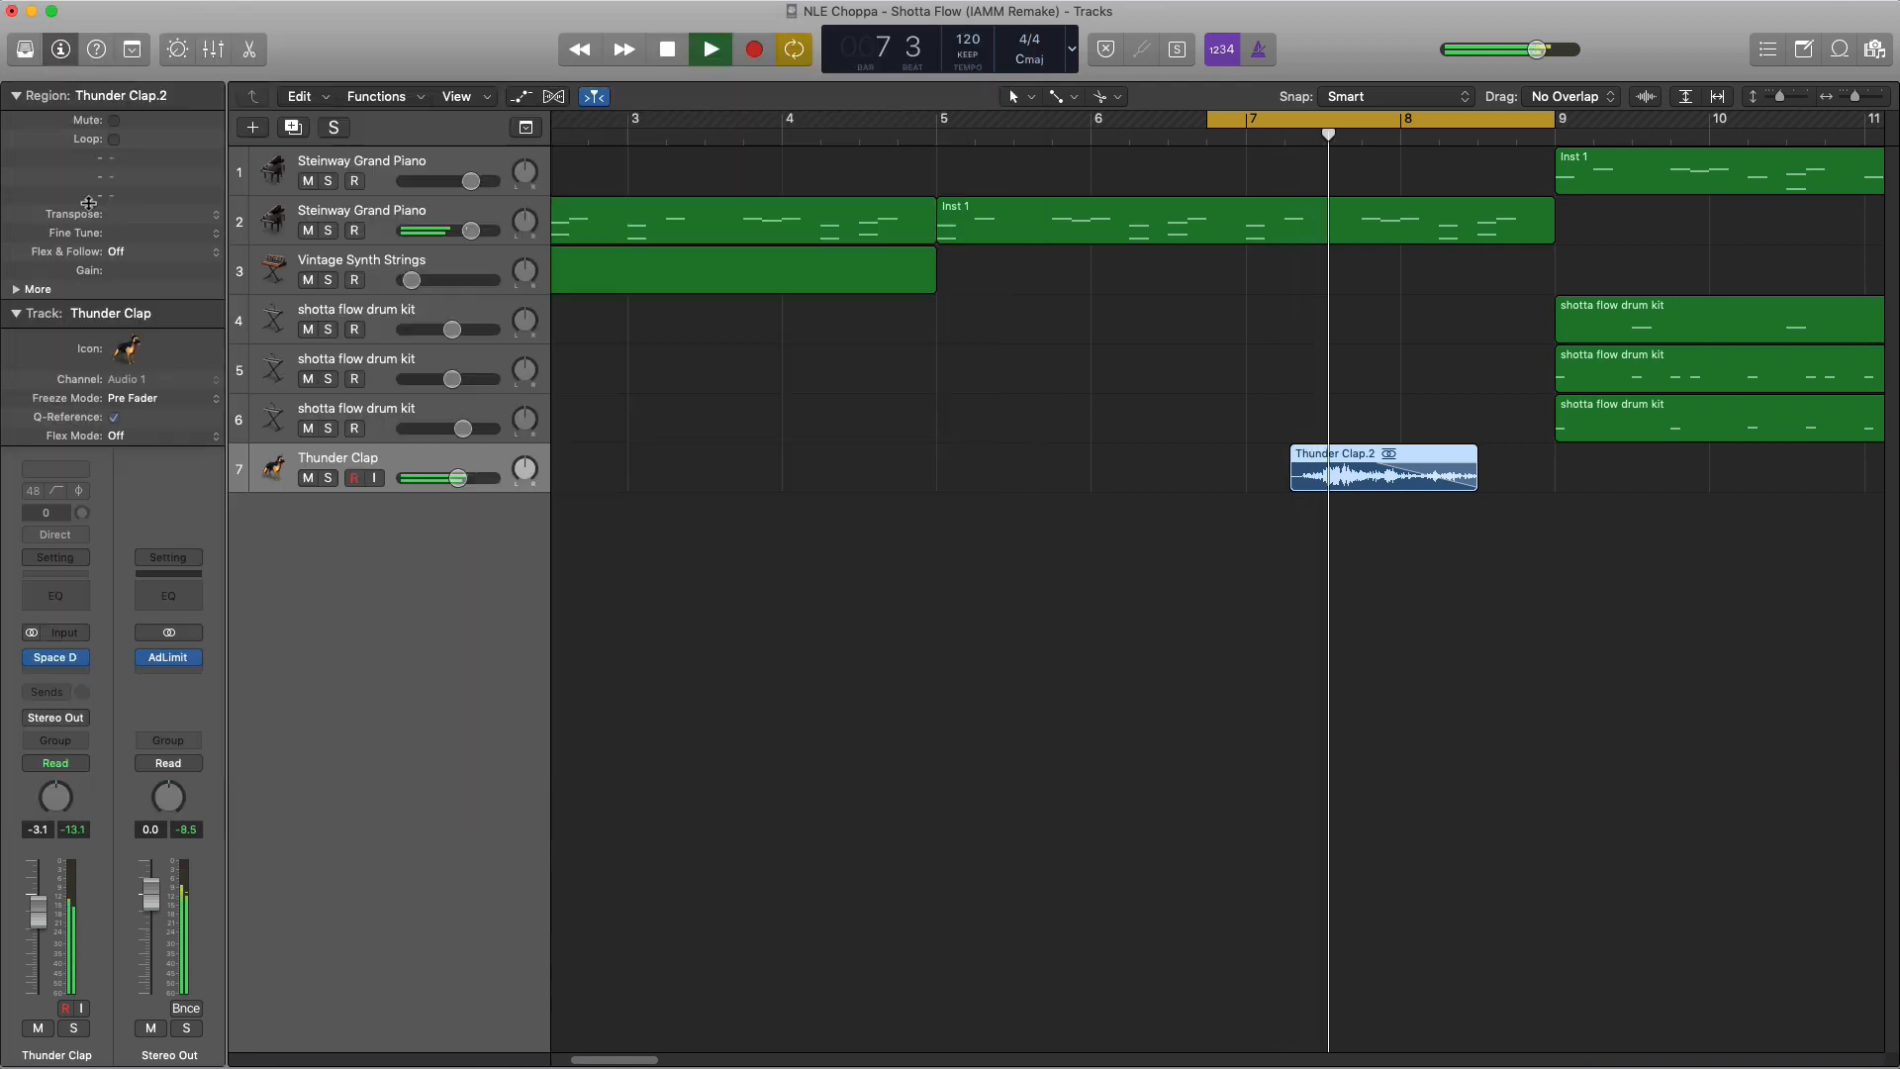
# Lower the Thunder Clap track volume to -10.8 dB and extend its region to end just before bar 9
pyautogui.moveTo(455, 489); pyautogui.dragTo(439, 489)
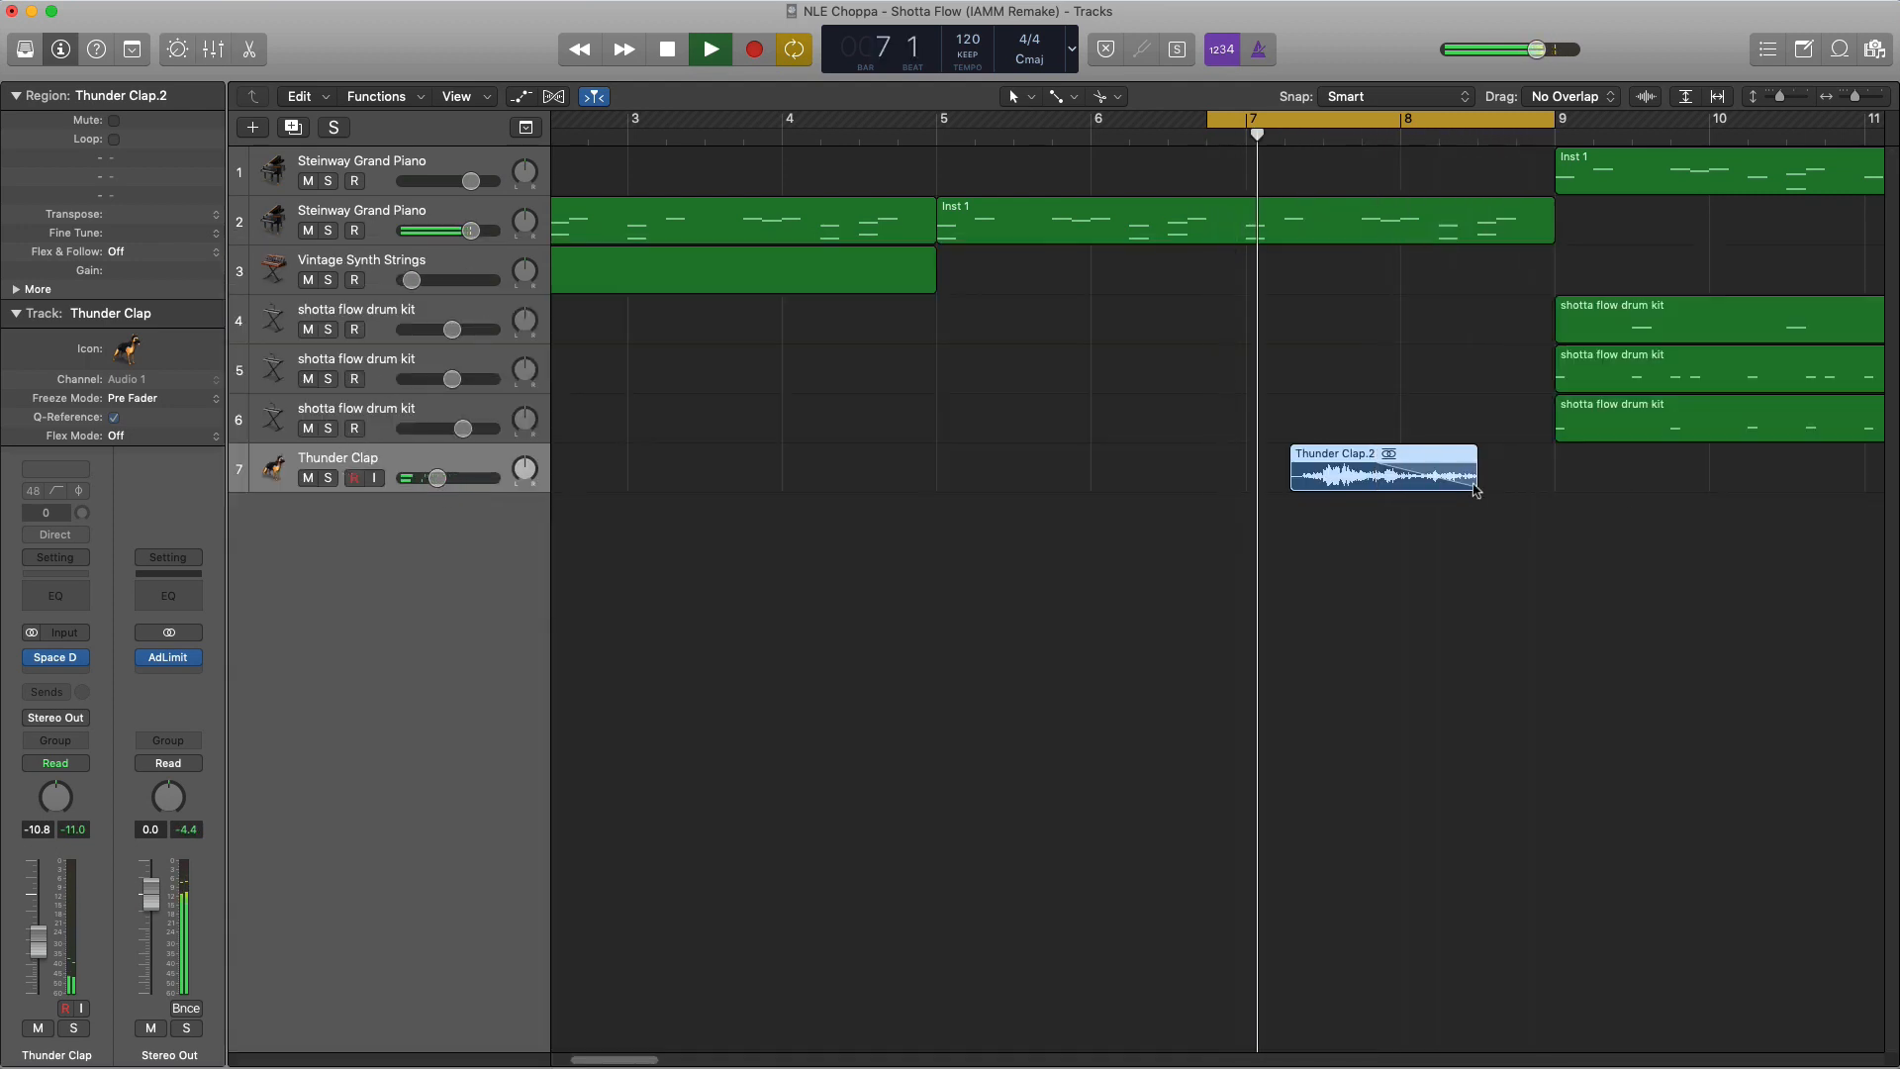
pyautogui.press('space')
pyautogui.moveTo(1473, 475); pyautogui.dragTo(1543, 477)
pyautogui.press('space')
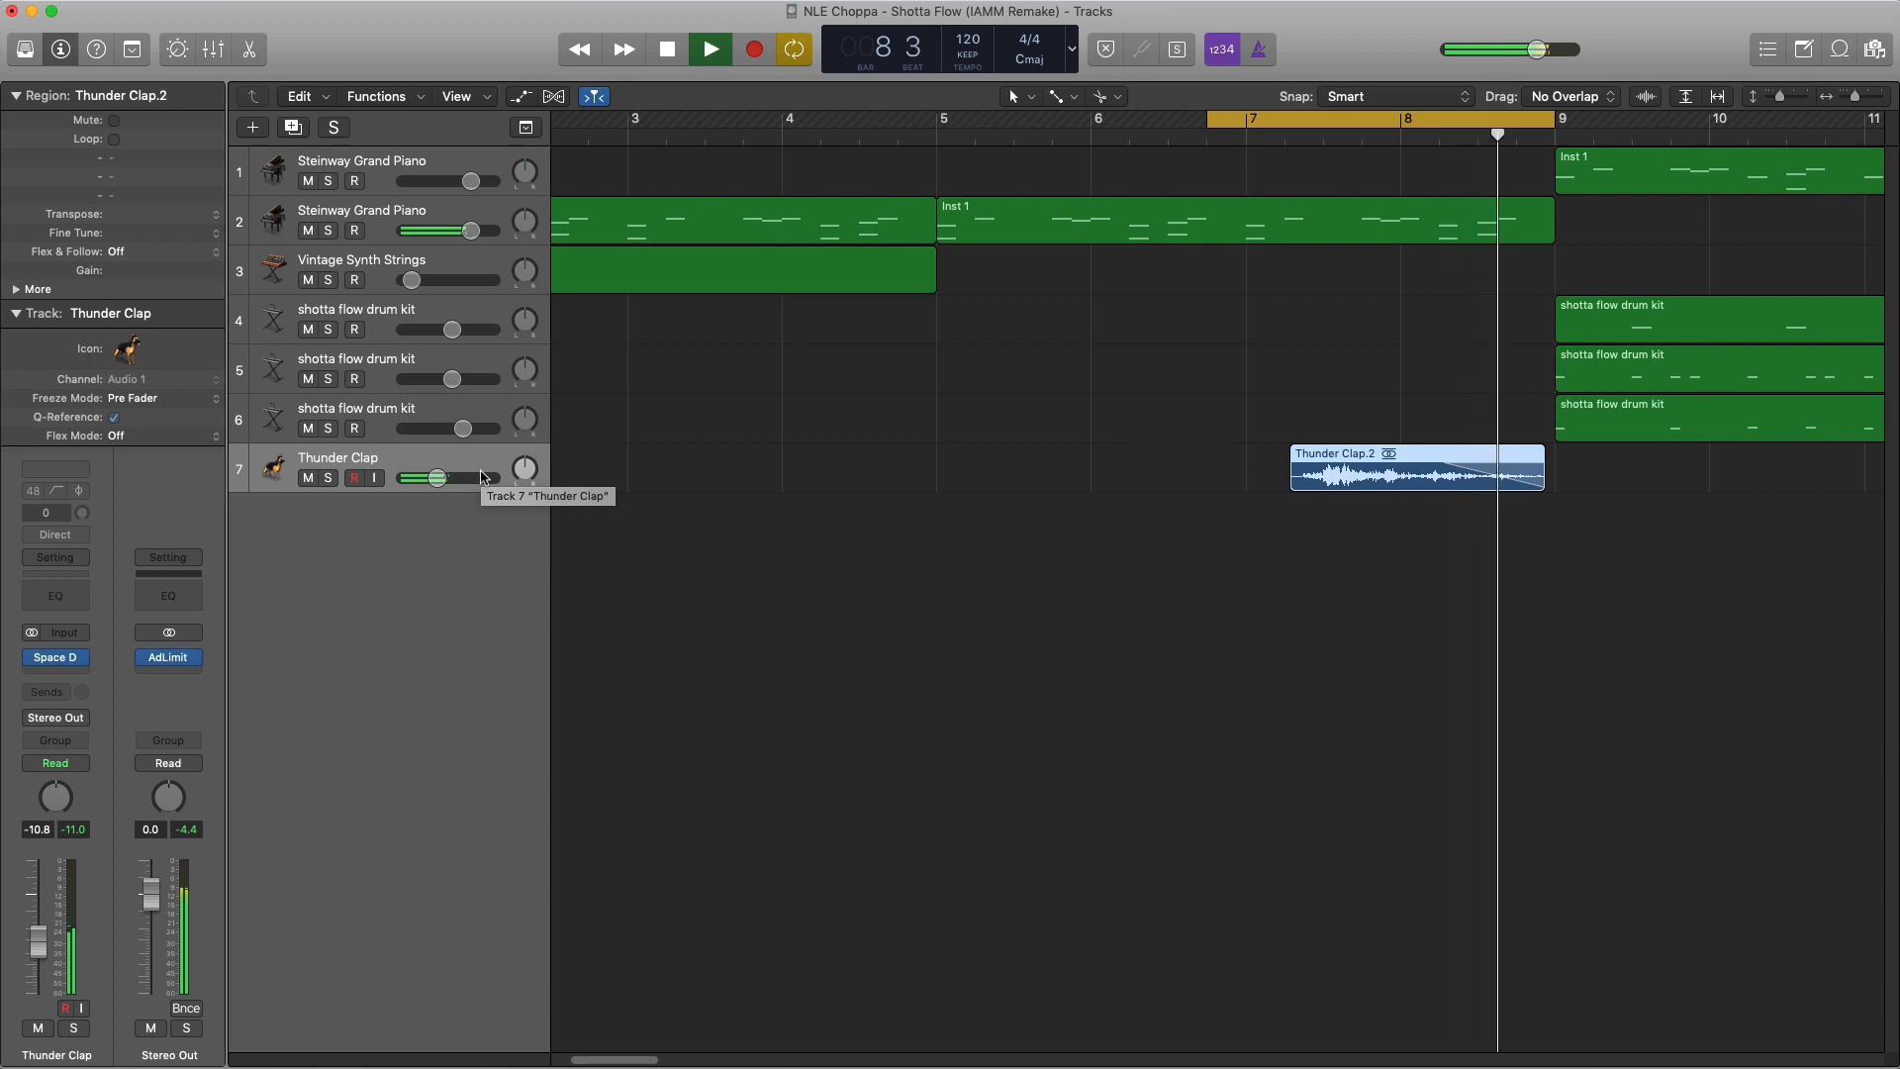
# Stop playback and move the cycle range to bars 9 to 13, where the drums enter
pyautogui.press('space')
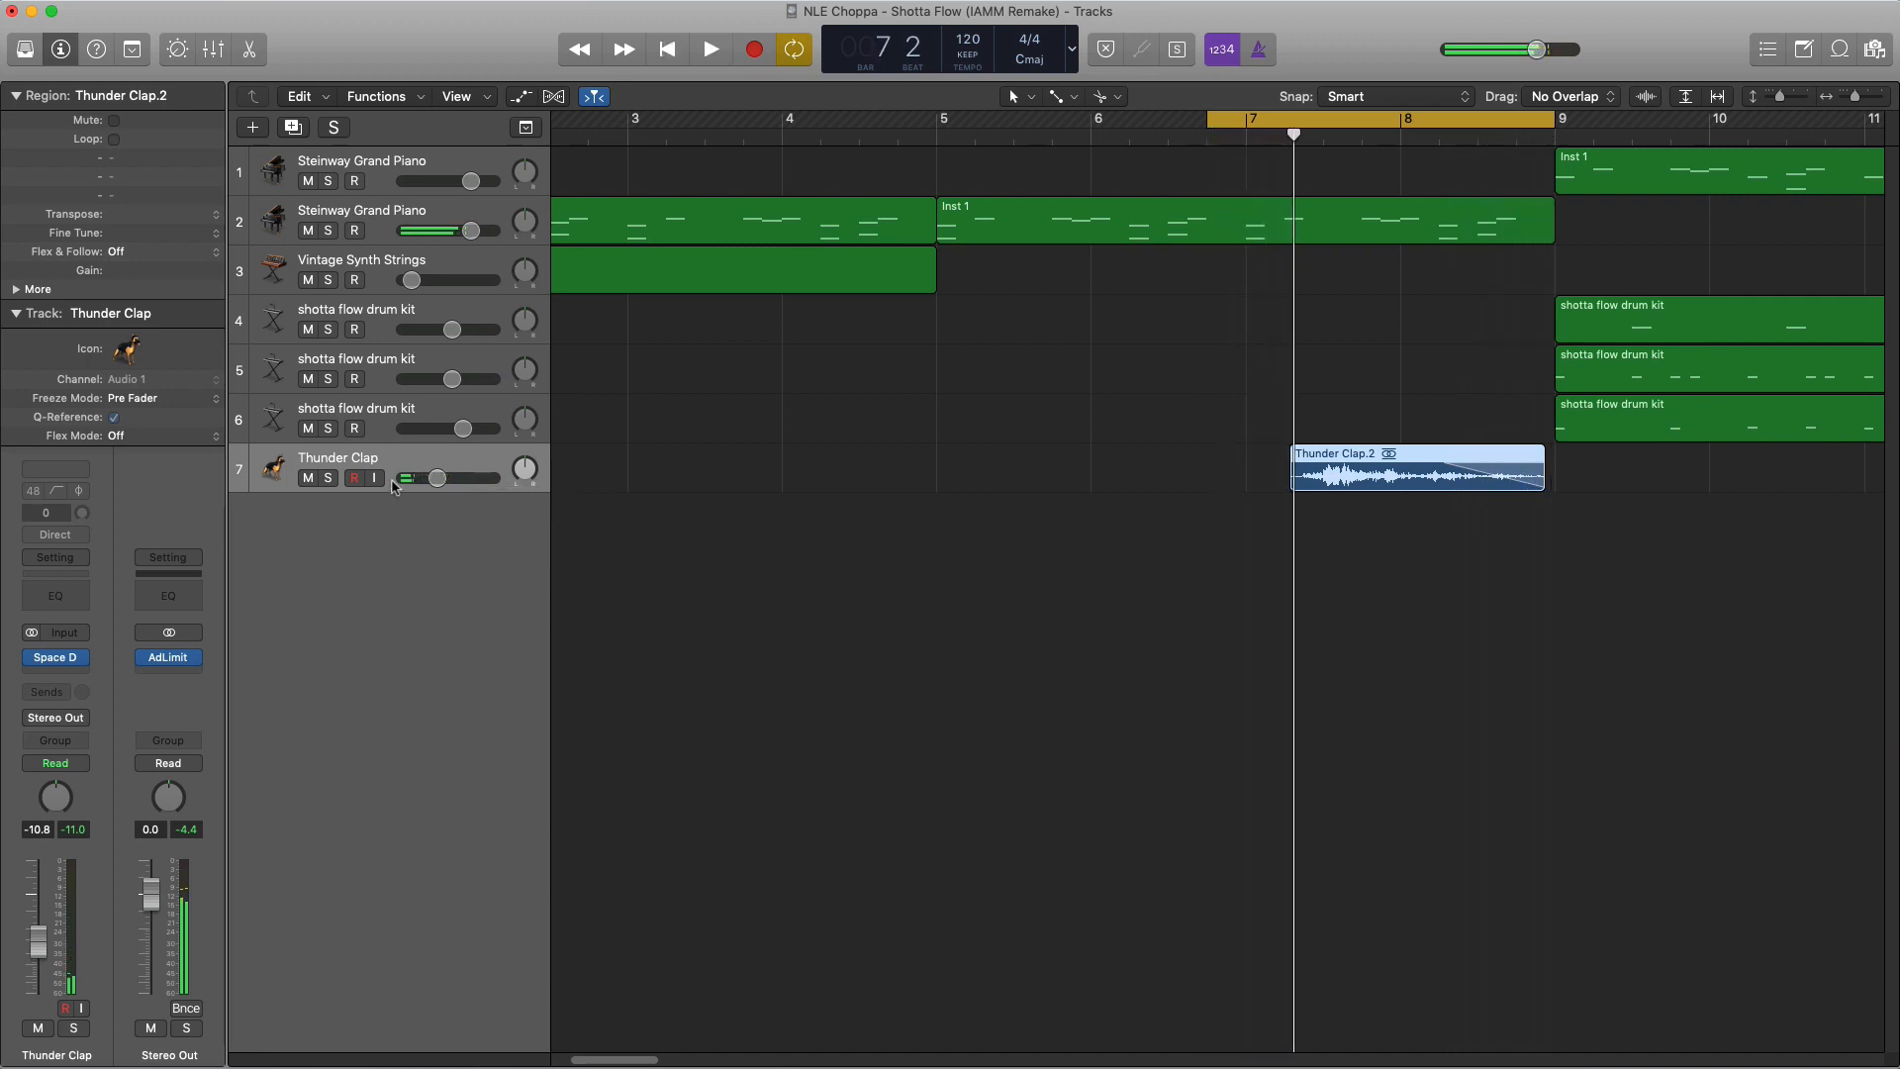
pyautogui.scroll(-8, 891, 517)
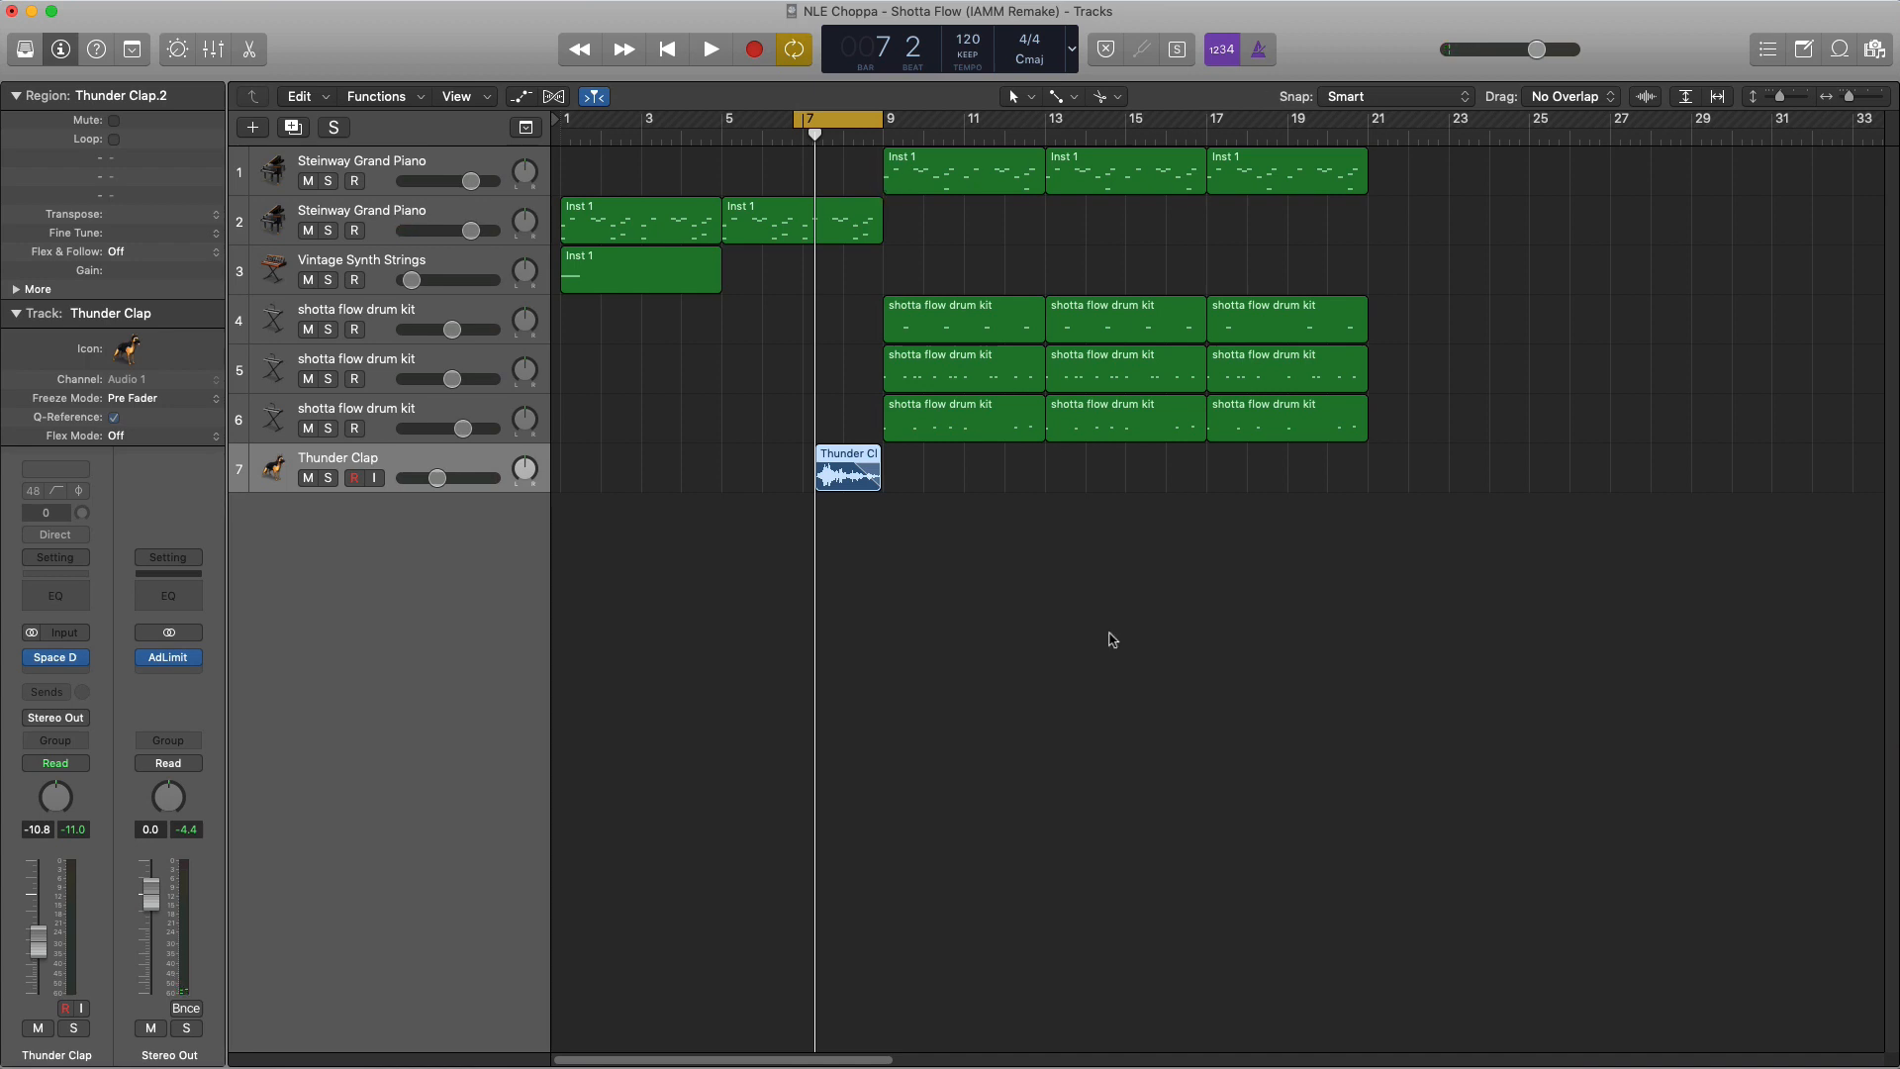
pyautogui.moveTo(829, 140); pyautogui.dragTo(1046, 129)
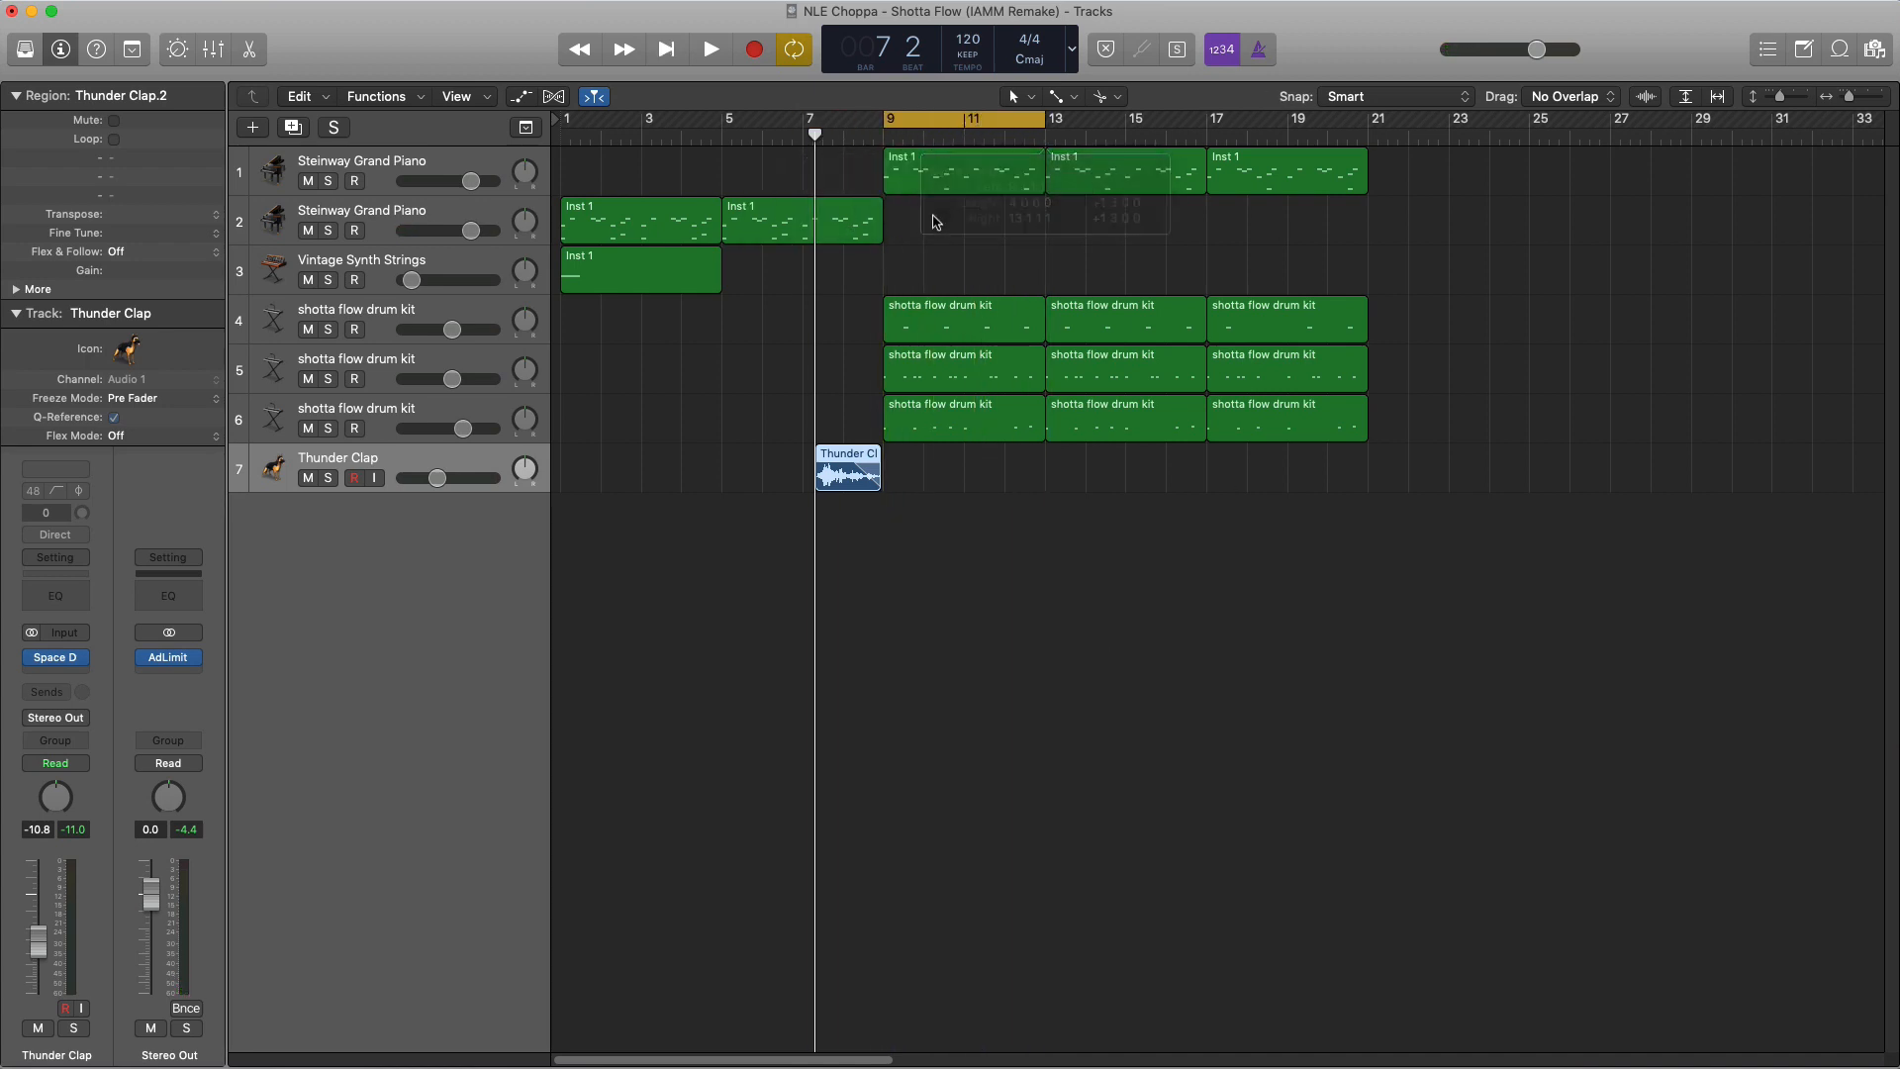
# Split the piano and three drum kit regions at bar 9 beat 2 and play the opening beat of bar 9
pyautogui.scroll(4, 930, 217)
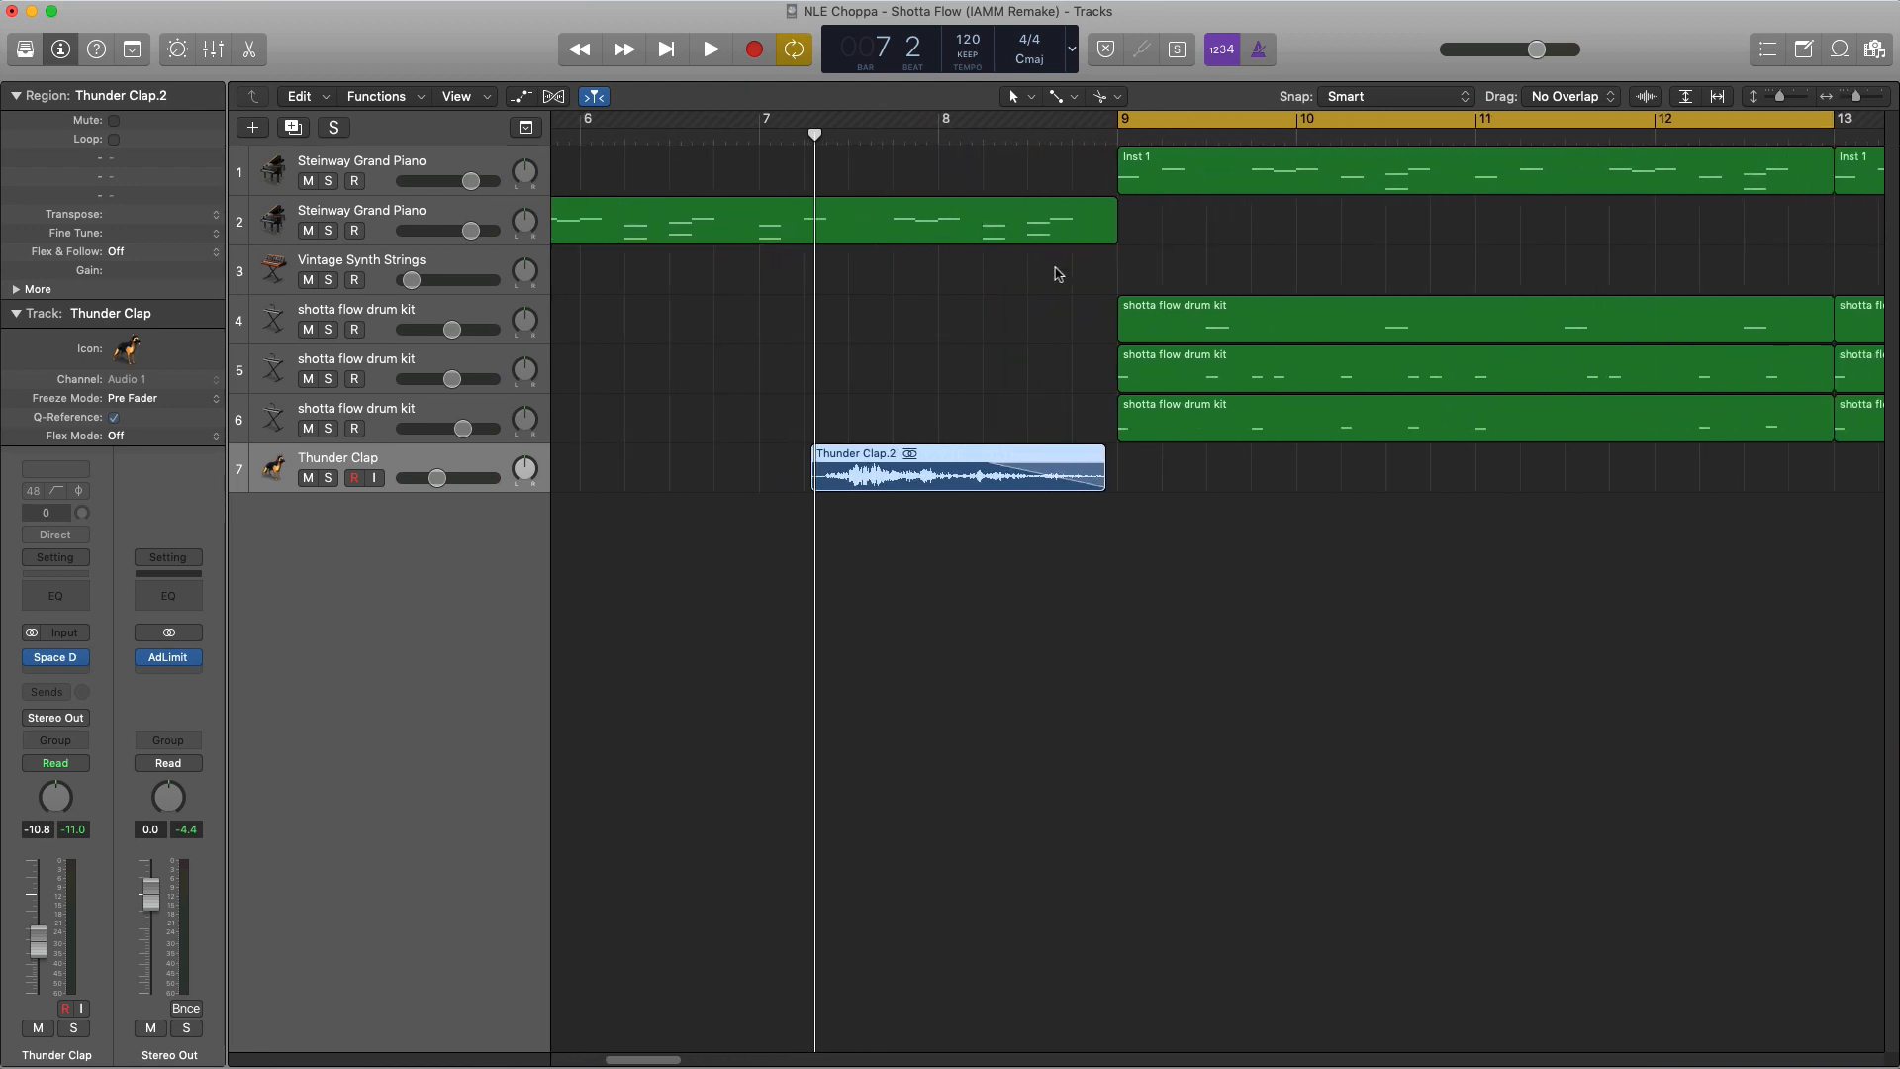
pyautogui.moveTo(1349, 485); pyautogui.dragTo(1160, 186)
pyautogui.click(1160, 183)
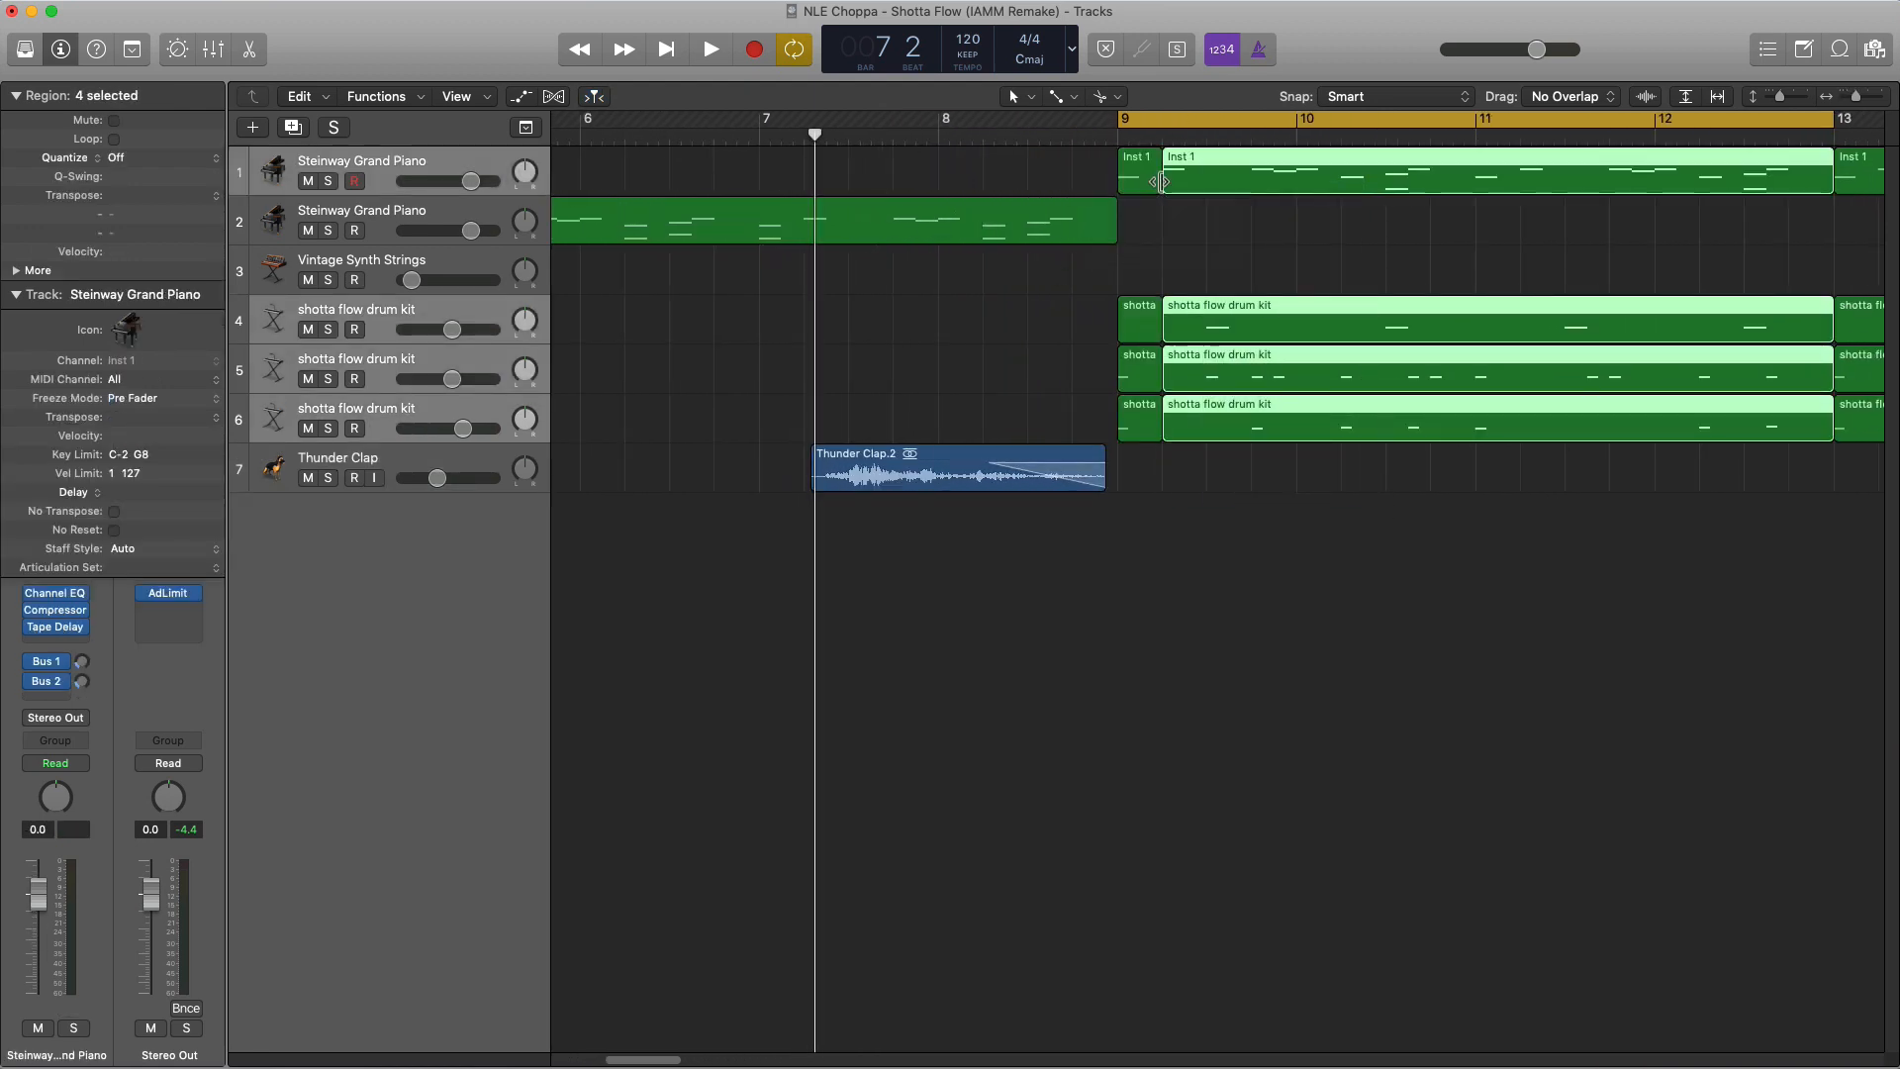
pyautogui.press('space')
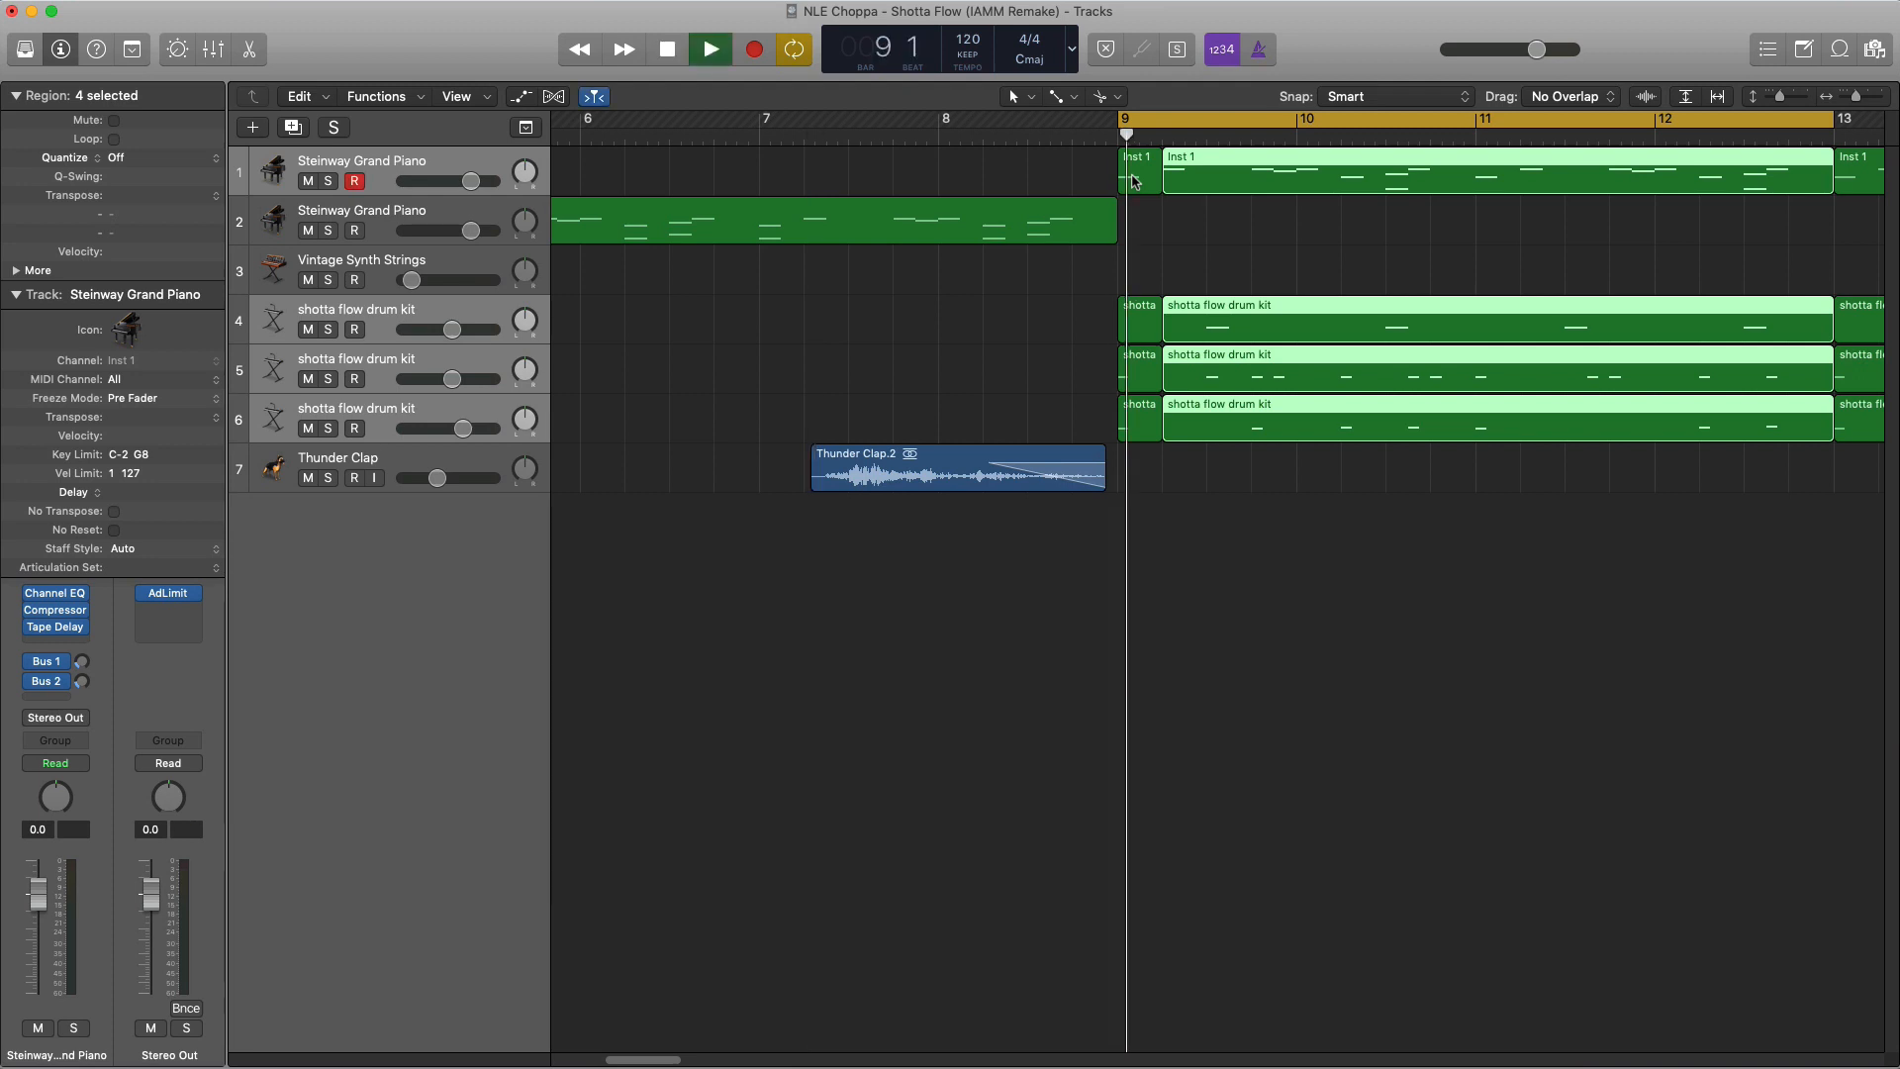
pyautogui.press('space')
pyautogui.press('space')
pyautogui.press('space')
pyautogui.press('space')
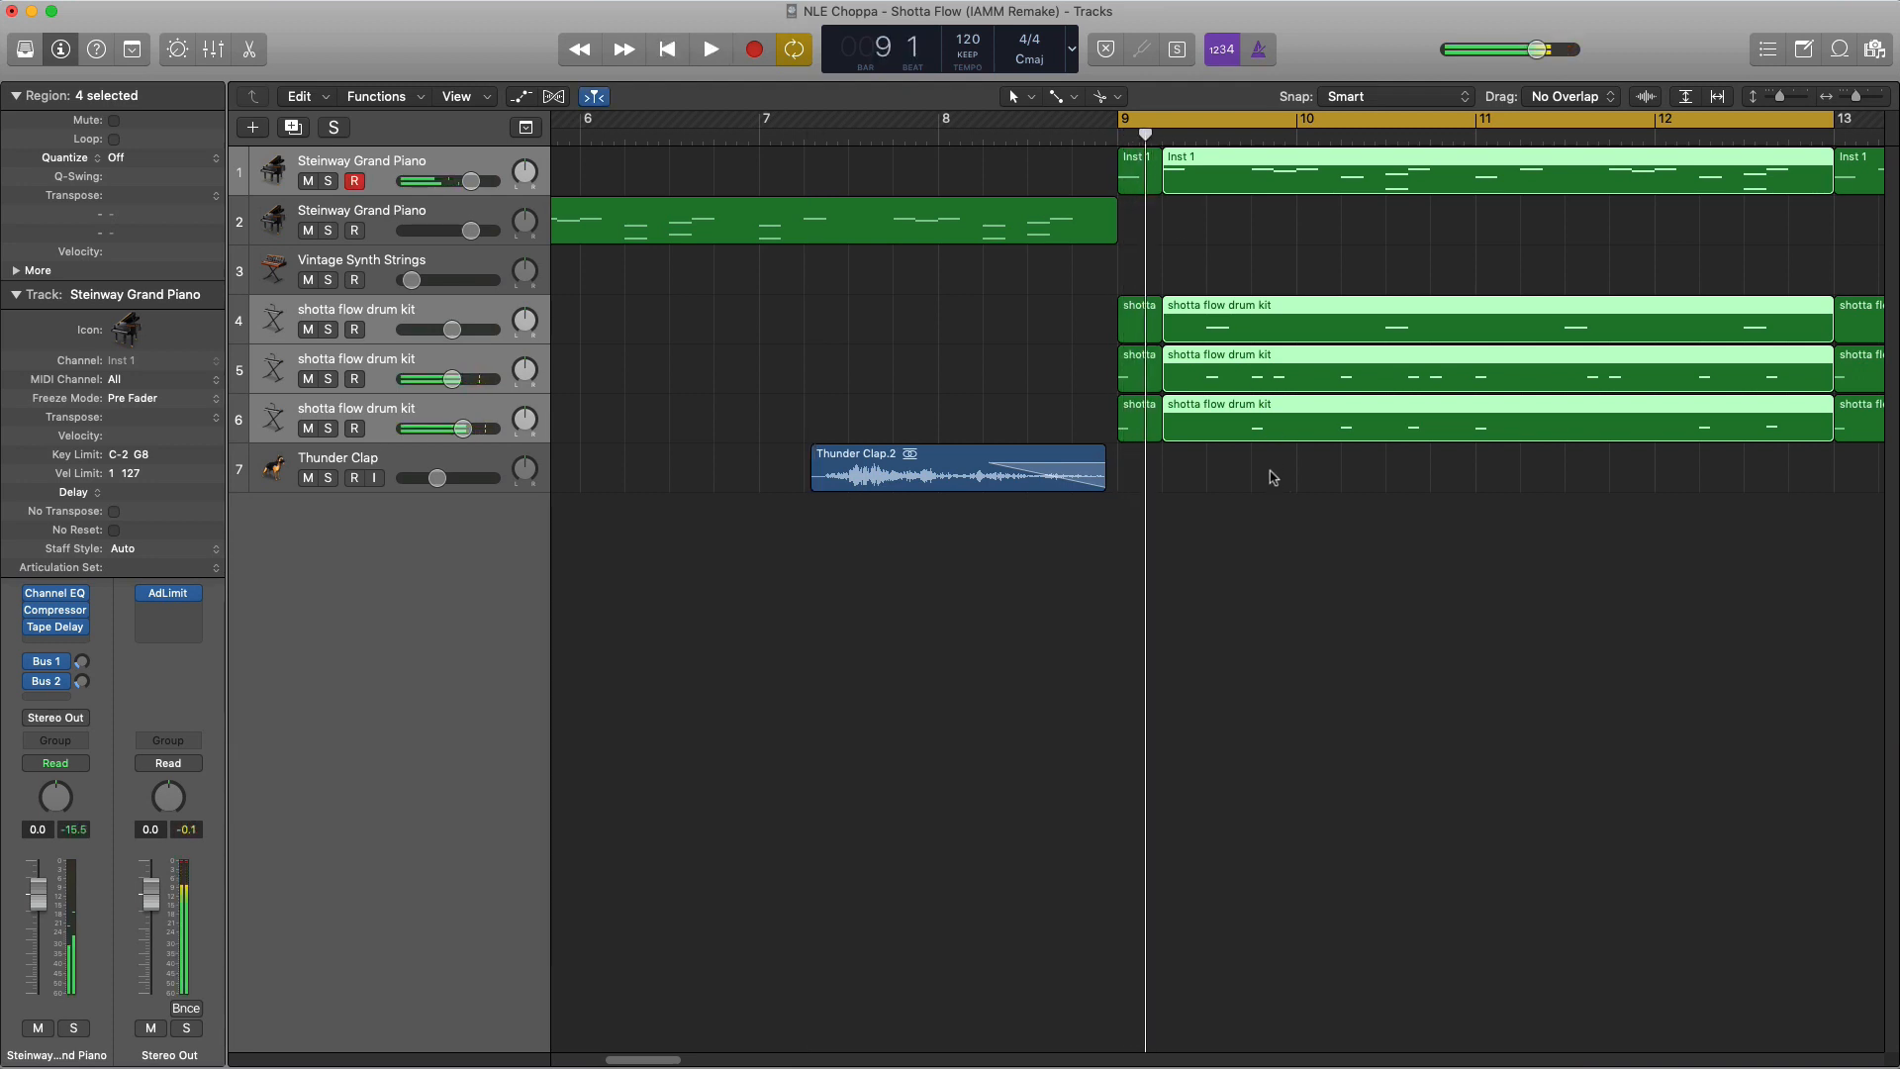
# Split the piano and drum kit regions at bar 11 and delete the part from bar 9 beat 2 to bar 11
pyautogui.click(1271, 430)
pyautogui.moveTo(1569, 584); pyautogui.dragTo(1370, 163)
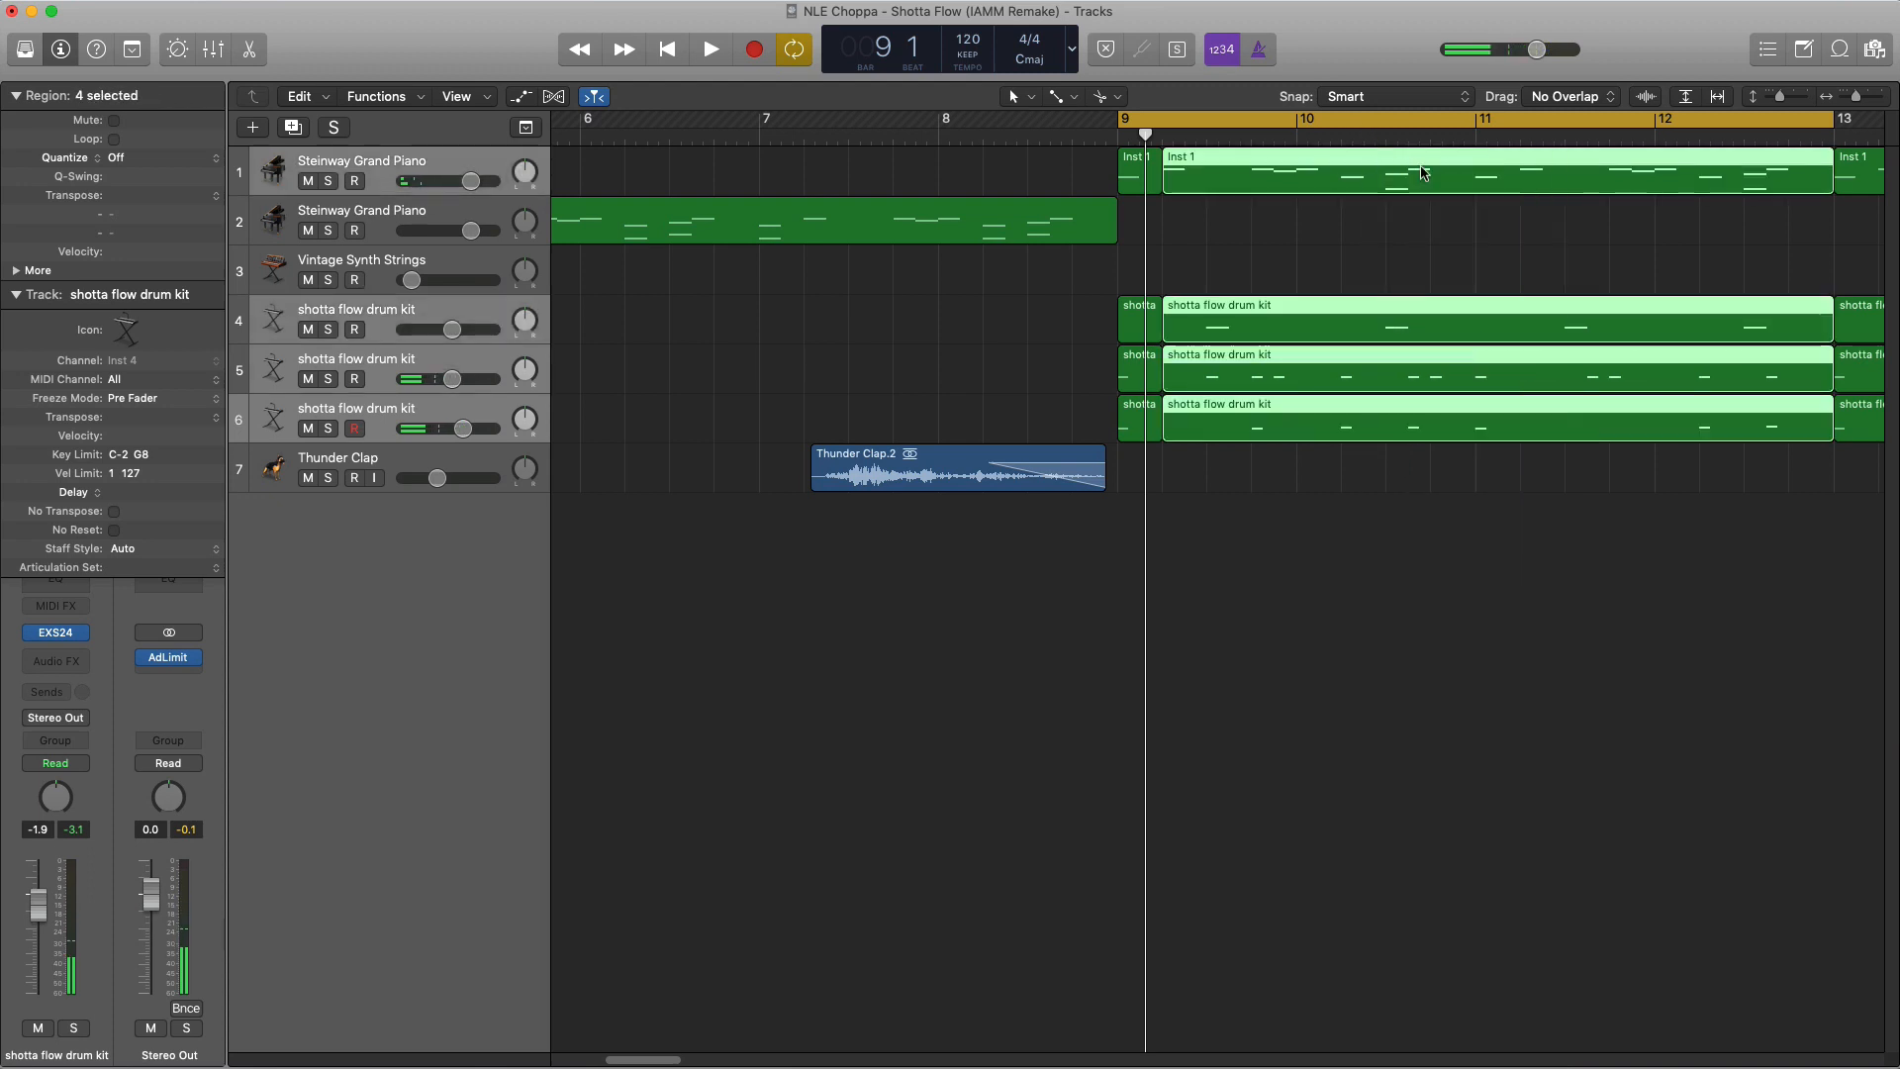
pyautogui.keyDown('super'); pyautogui.click(1471, 169); pyautogui.keyUp('super')
pyautogui.moveTo(1422, 491); pyautogui.dragTo(1340, 191)
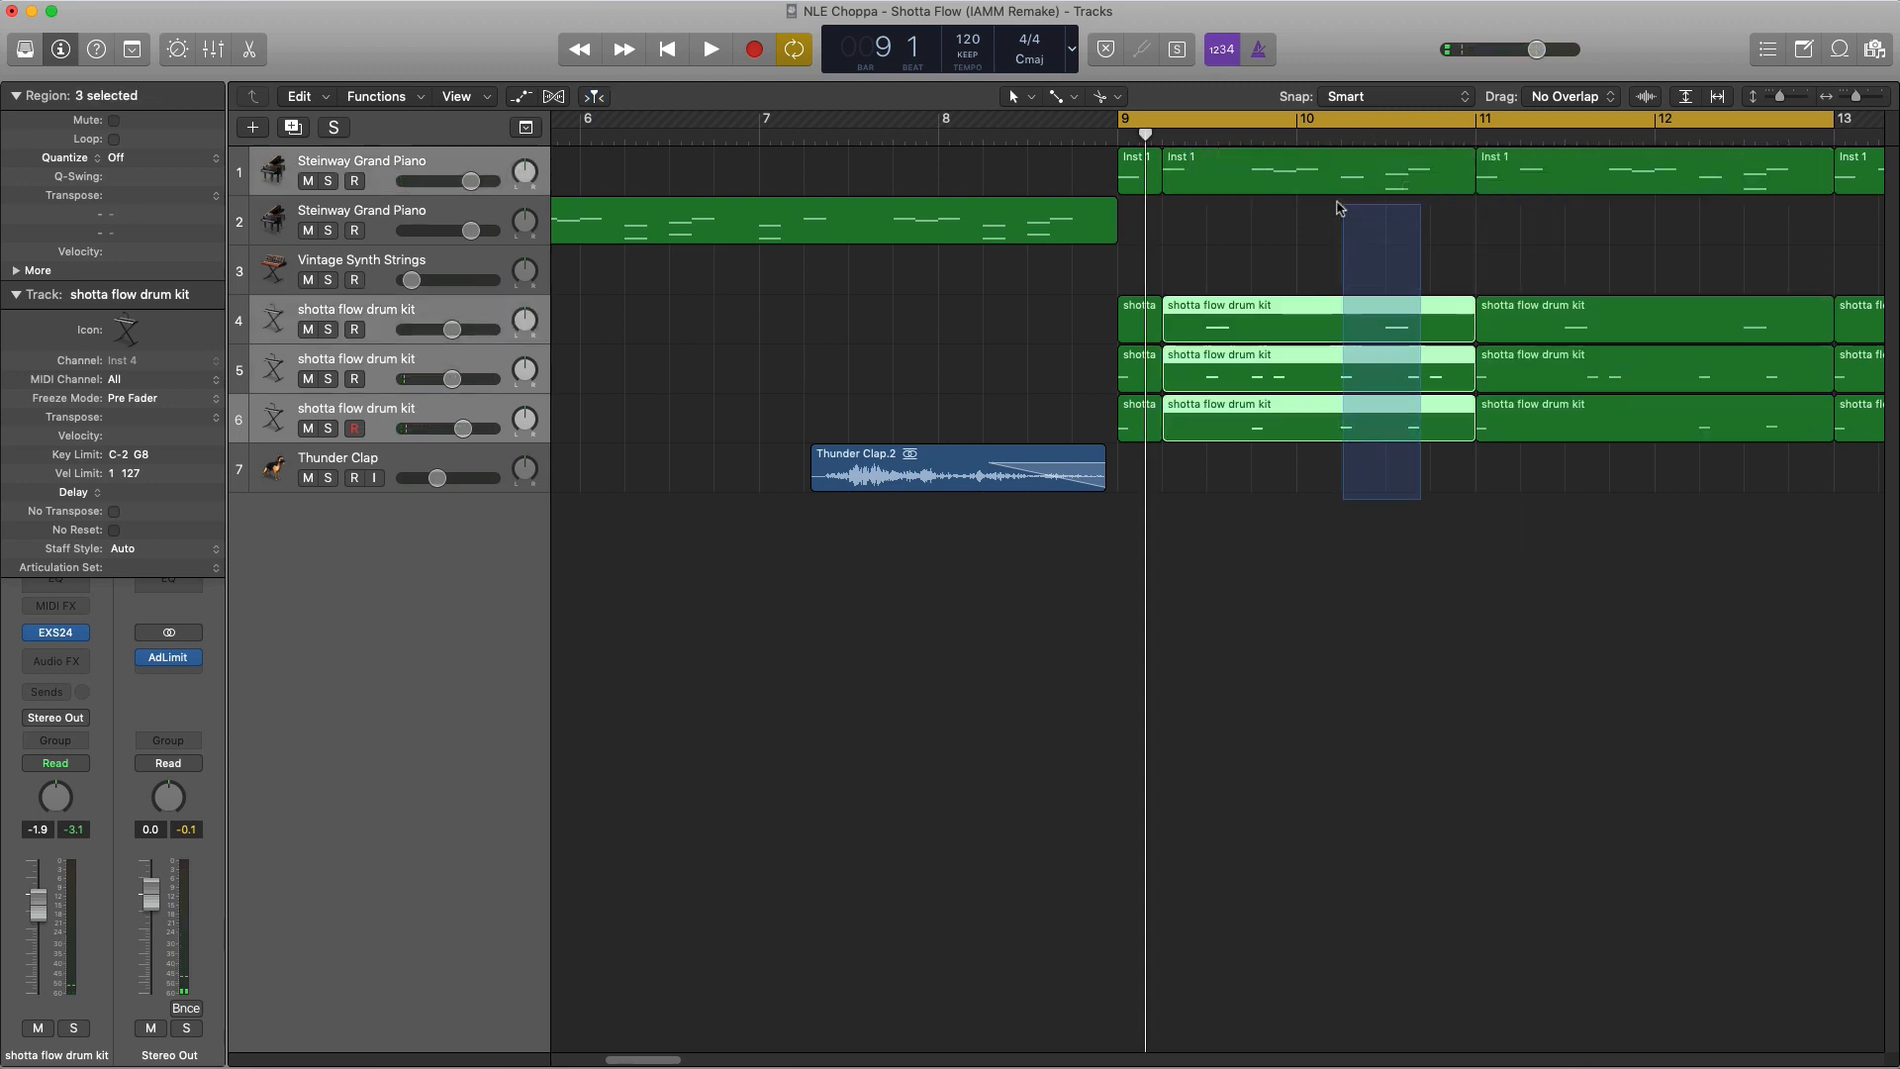
pyautogui.press('Delete')
# Copy the one-beat piano and drum chunks from bar 9 to bar 9 beat 3 and bar 10 beats 1, 2 and 3, playing the result
pyautogui.moveTo(1218, 183); pyautogui.dragTo(1130, 423)
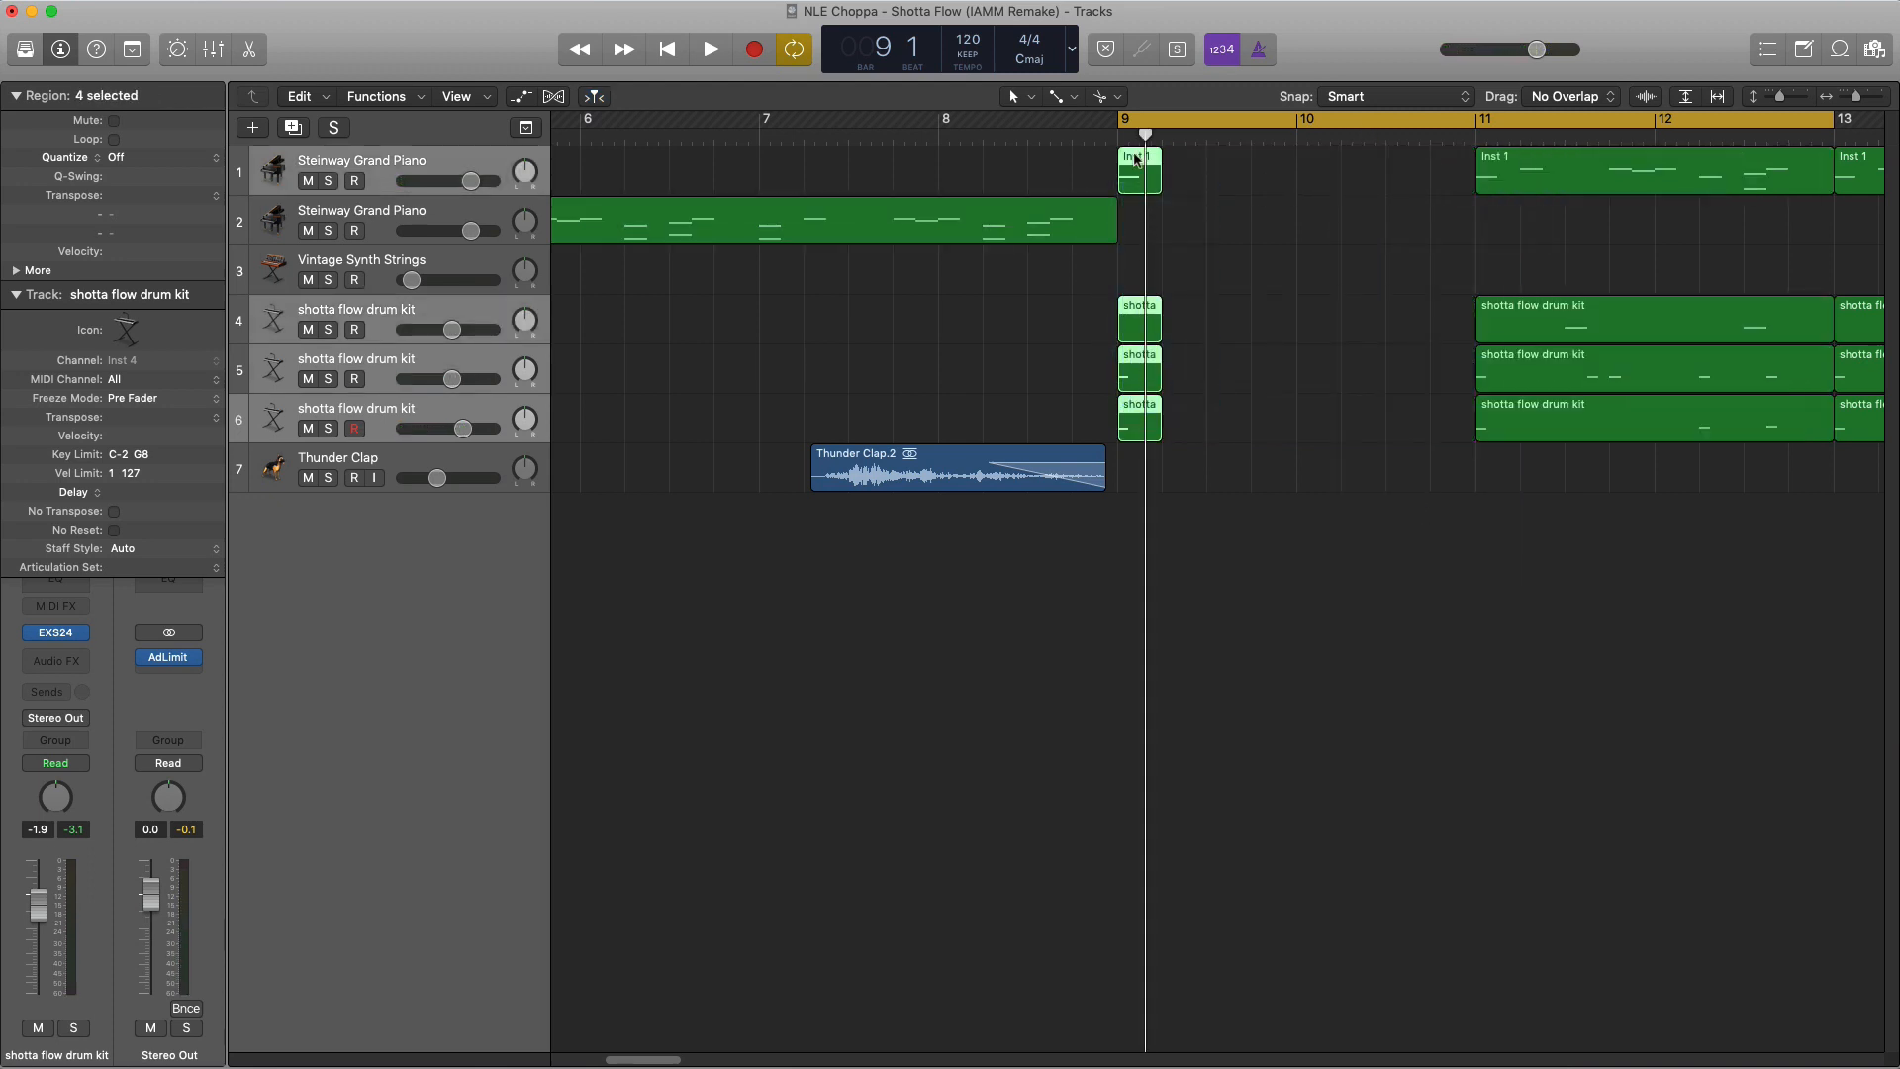
pyautogui.moveTo(1130, 181); pyautogui.dragTo(1361, 173)
pyautogui.press('space')
pyautogui.press('space')
pyautogui.press('space')
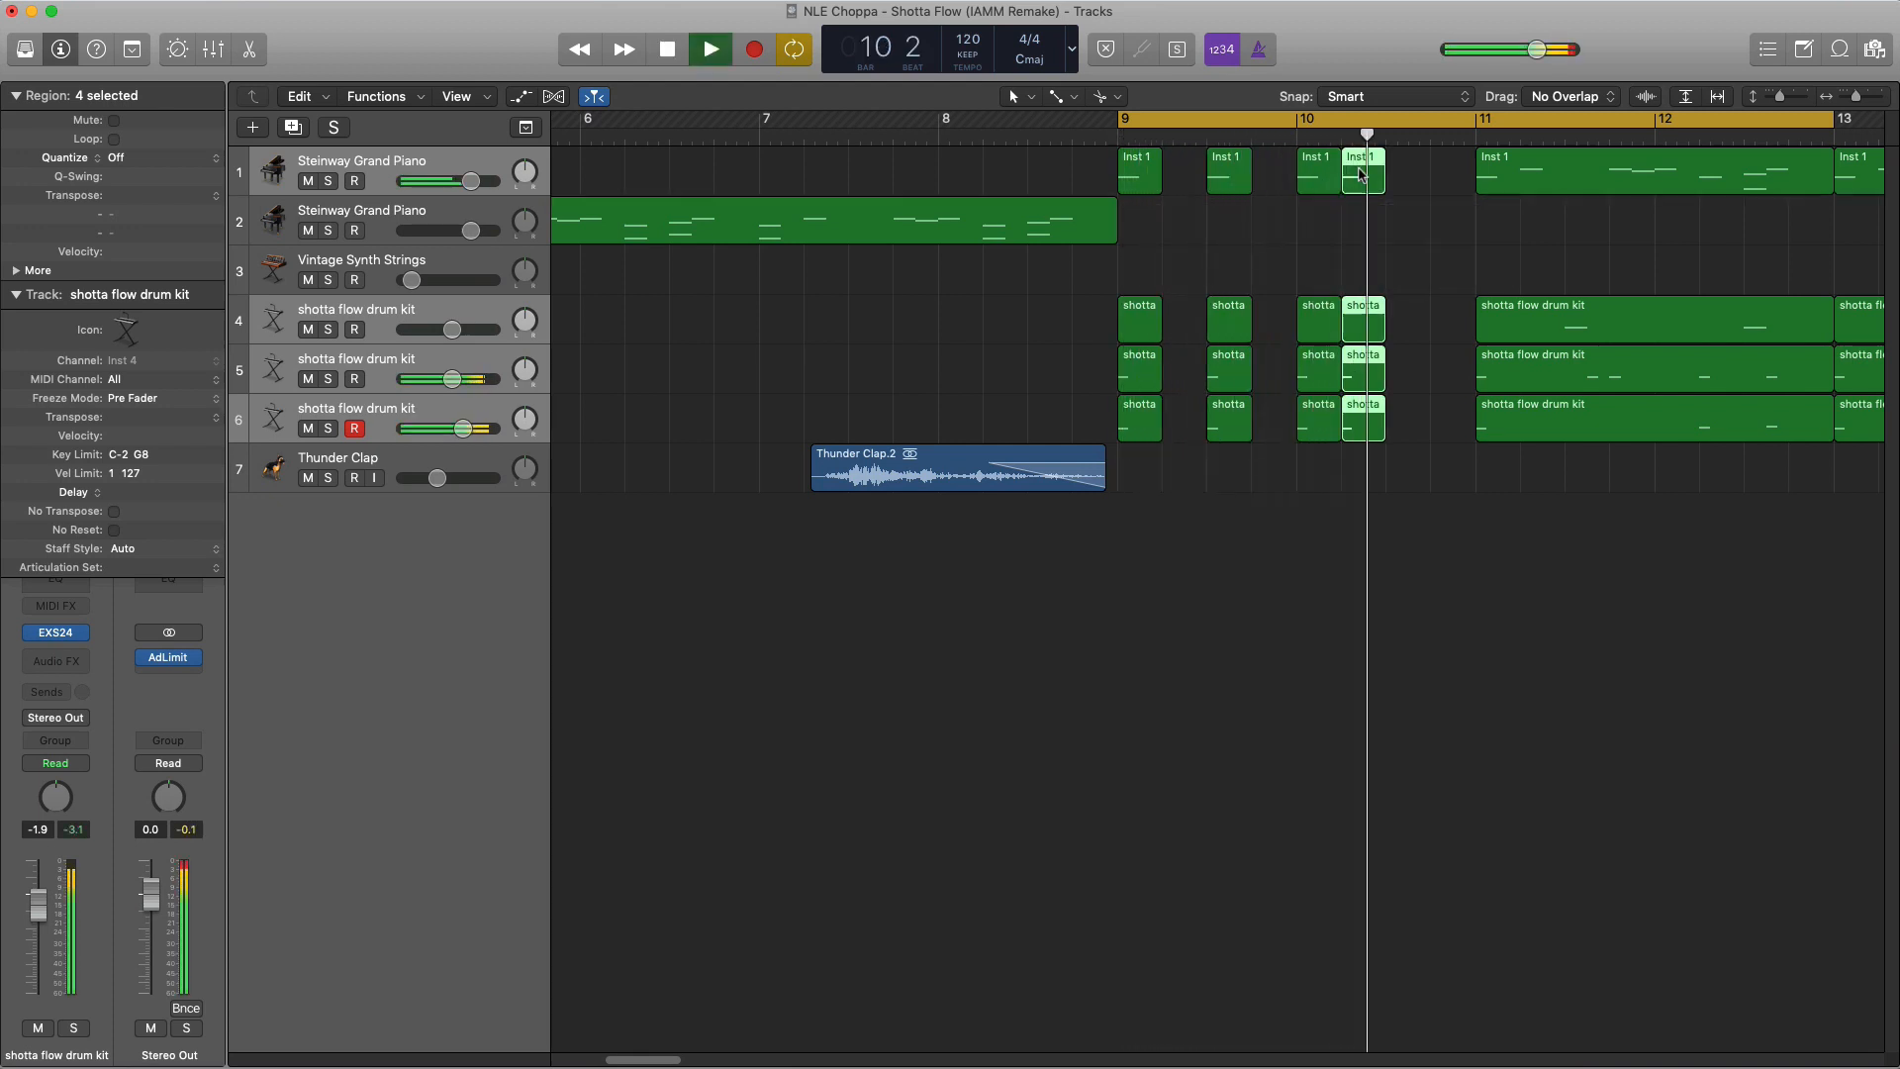
pyautogui.press('space')
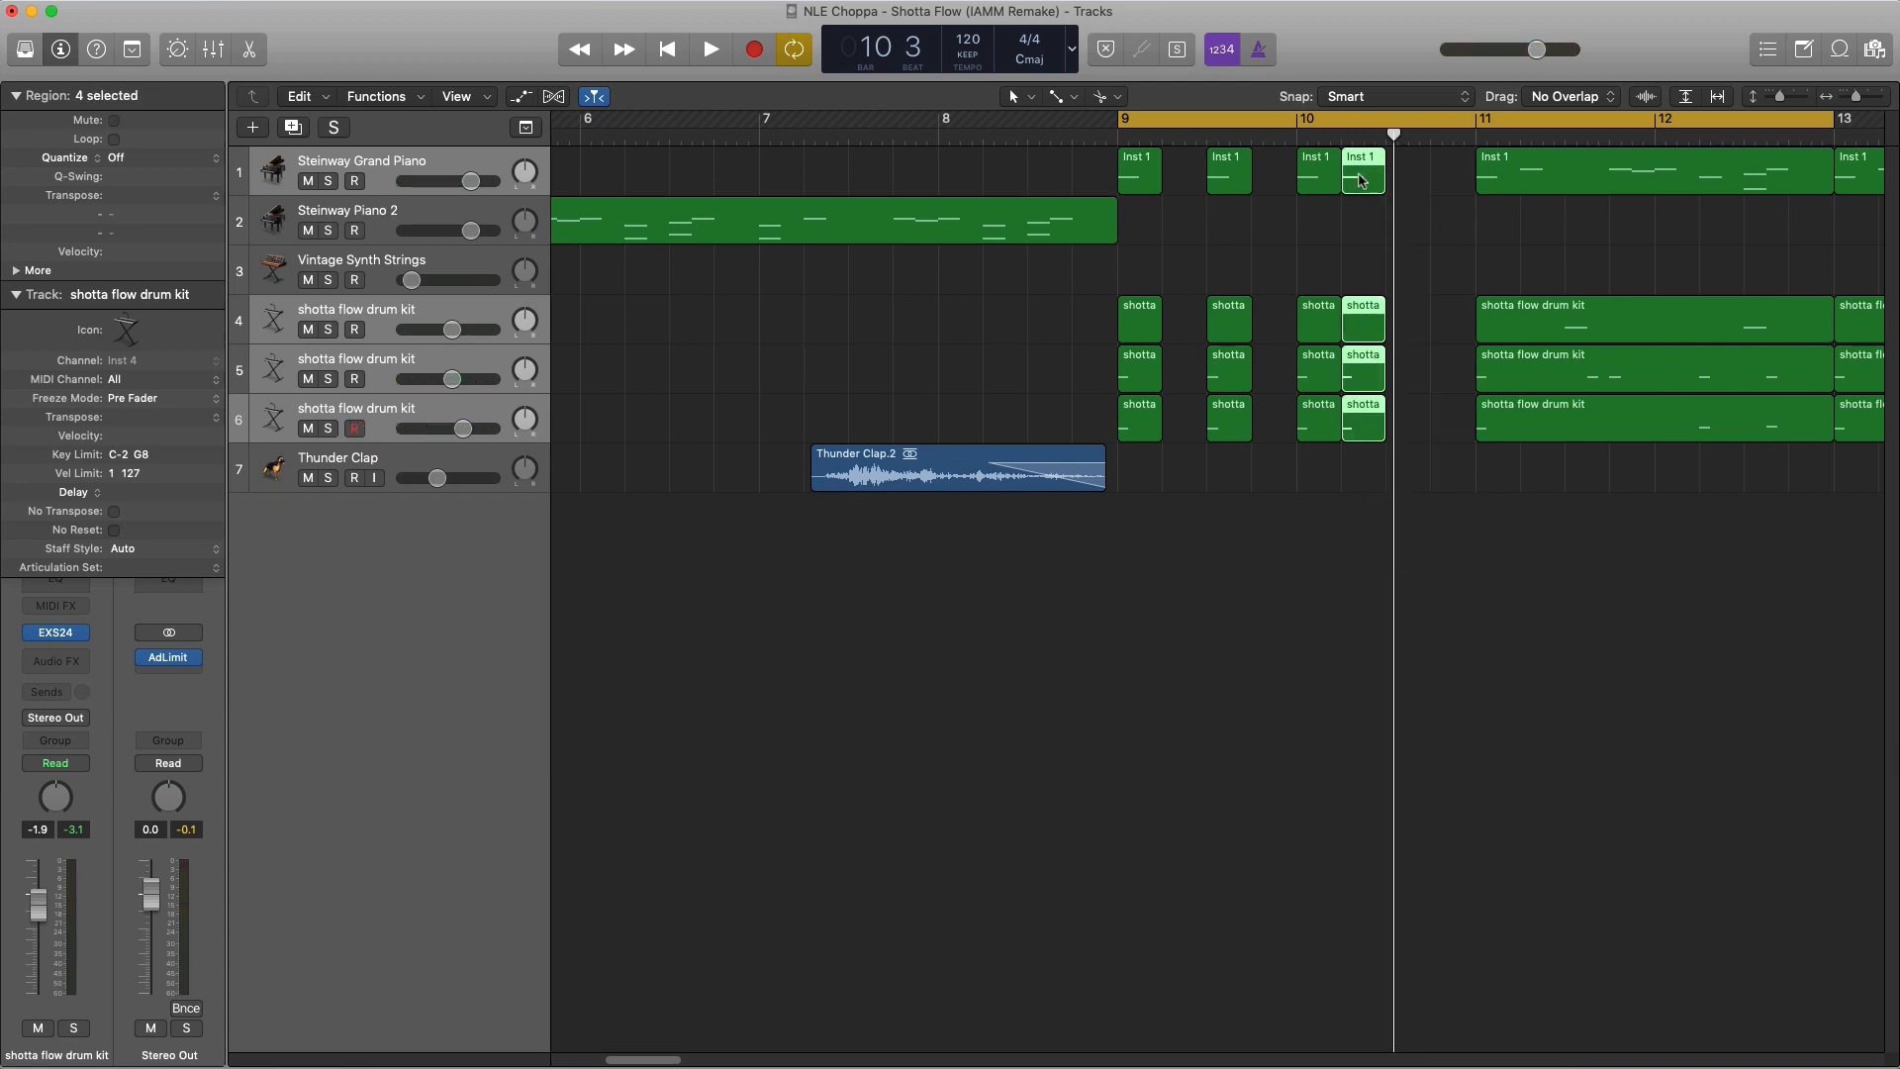
pyautogui.press('super+r')
pyautogui.press('space')
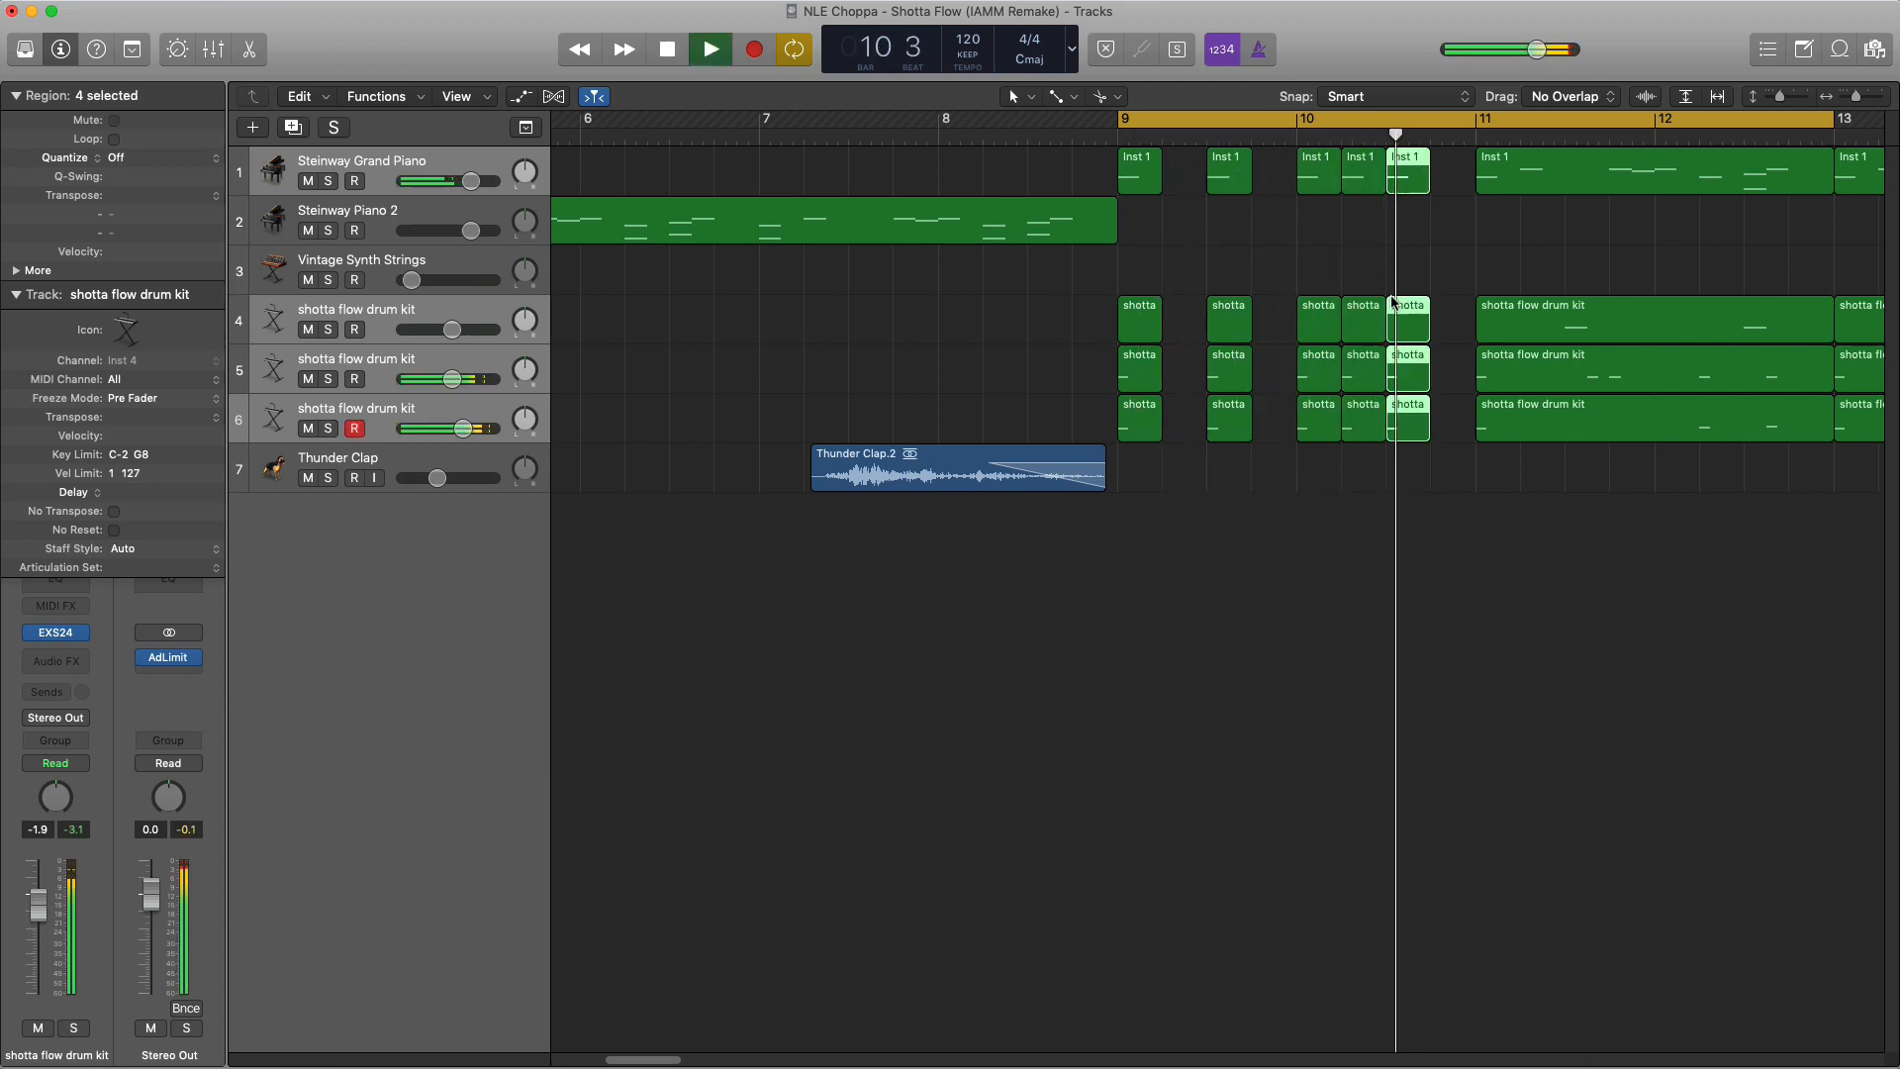
# Repeat the chunks at bar 10 beat 4, split them in half, and replace the second half with a copy of the first
pyautogui.scroll(2, 1393, 297)
pyautogui.scroll(2, 1392, 296)
pyautogui.press('space')
pyautogui.moveTo(1241, 484); pyautogui.dragTo(1253, 194)
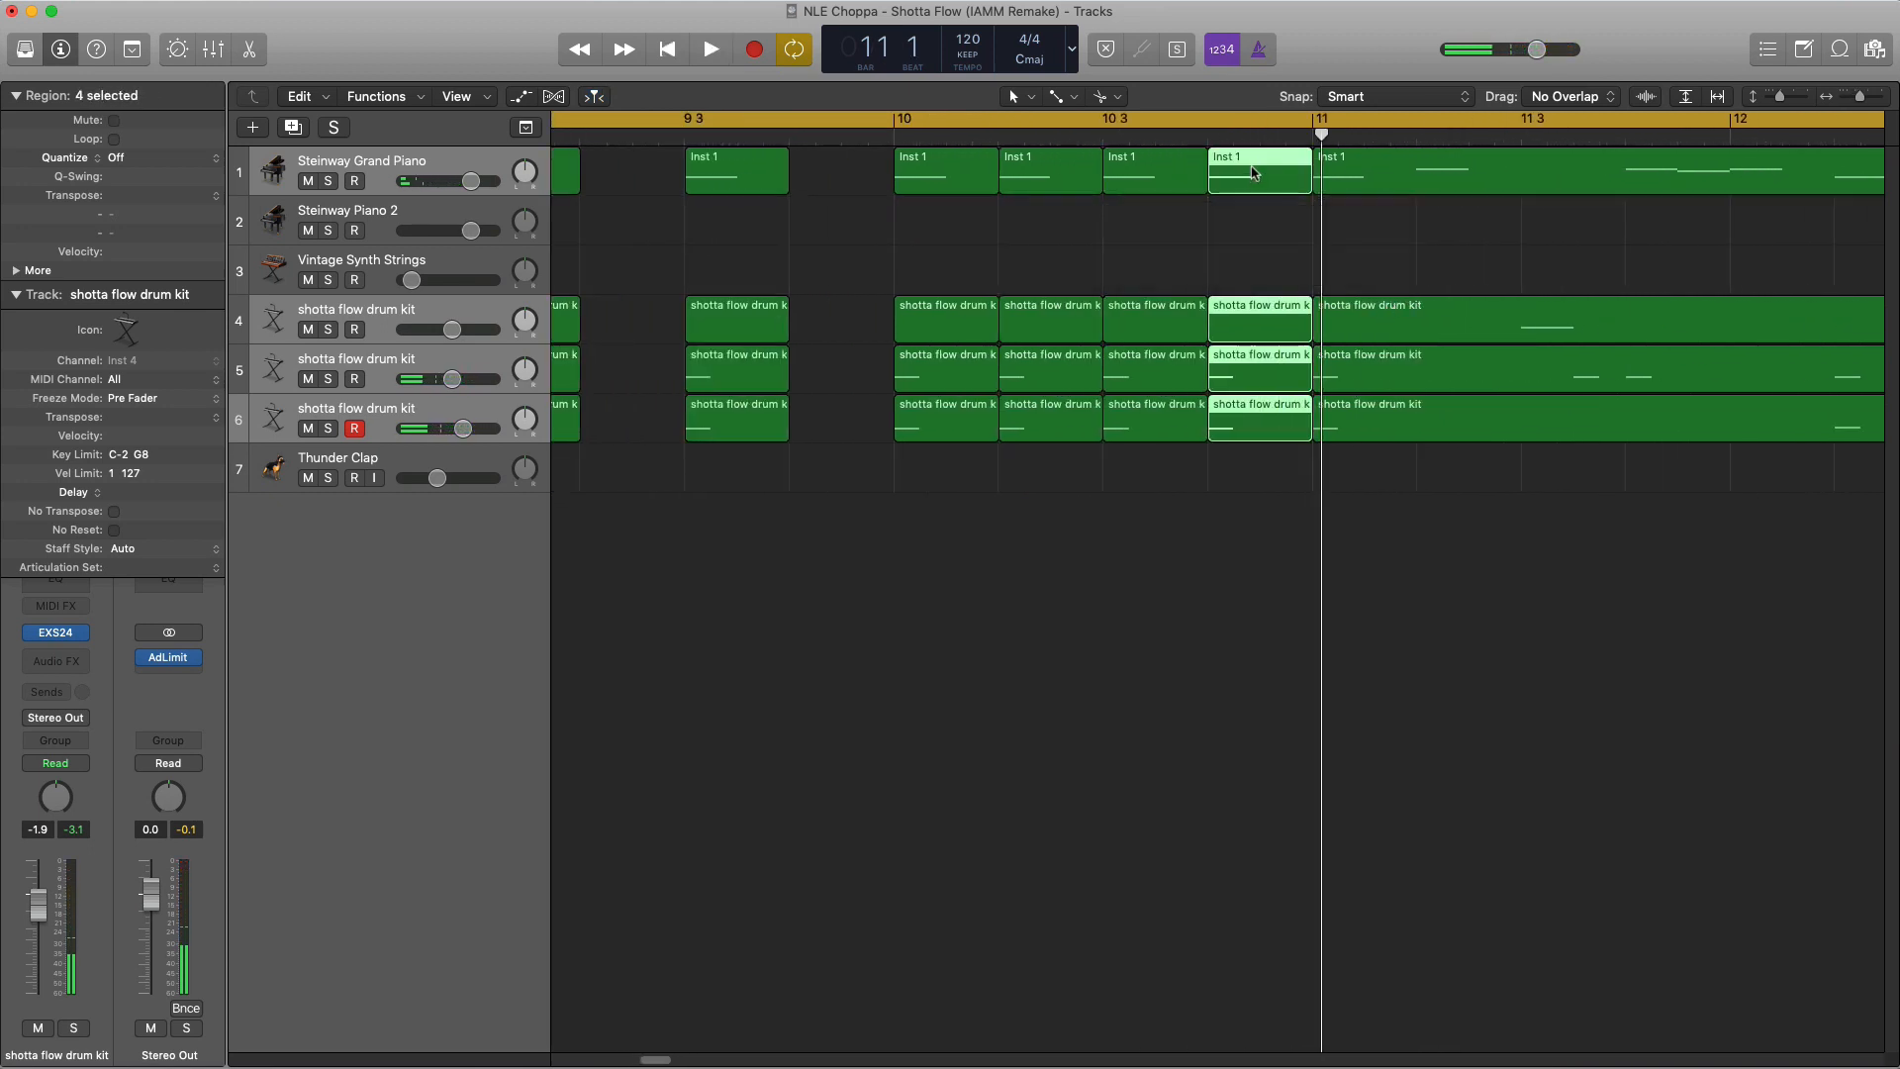
pyautogui.rightClick(1257, 174)
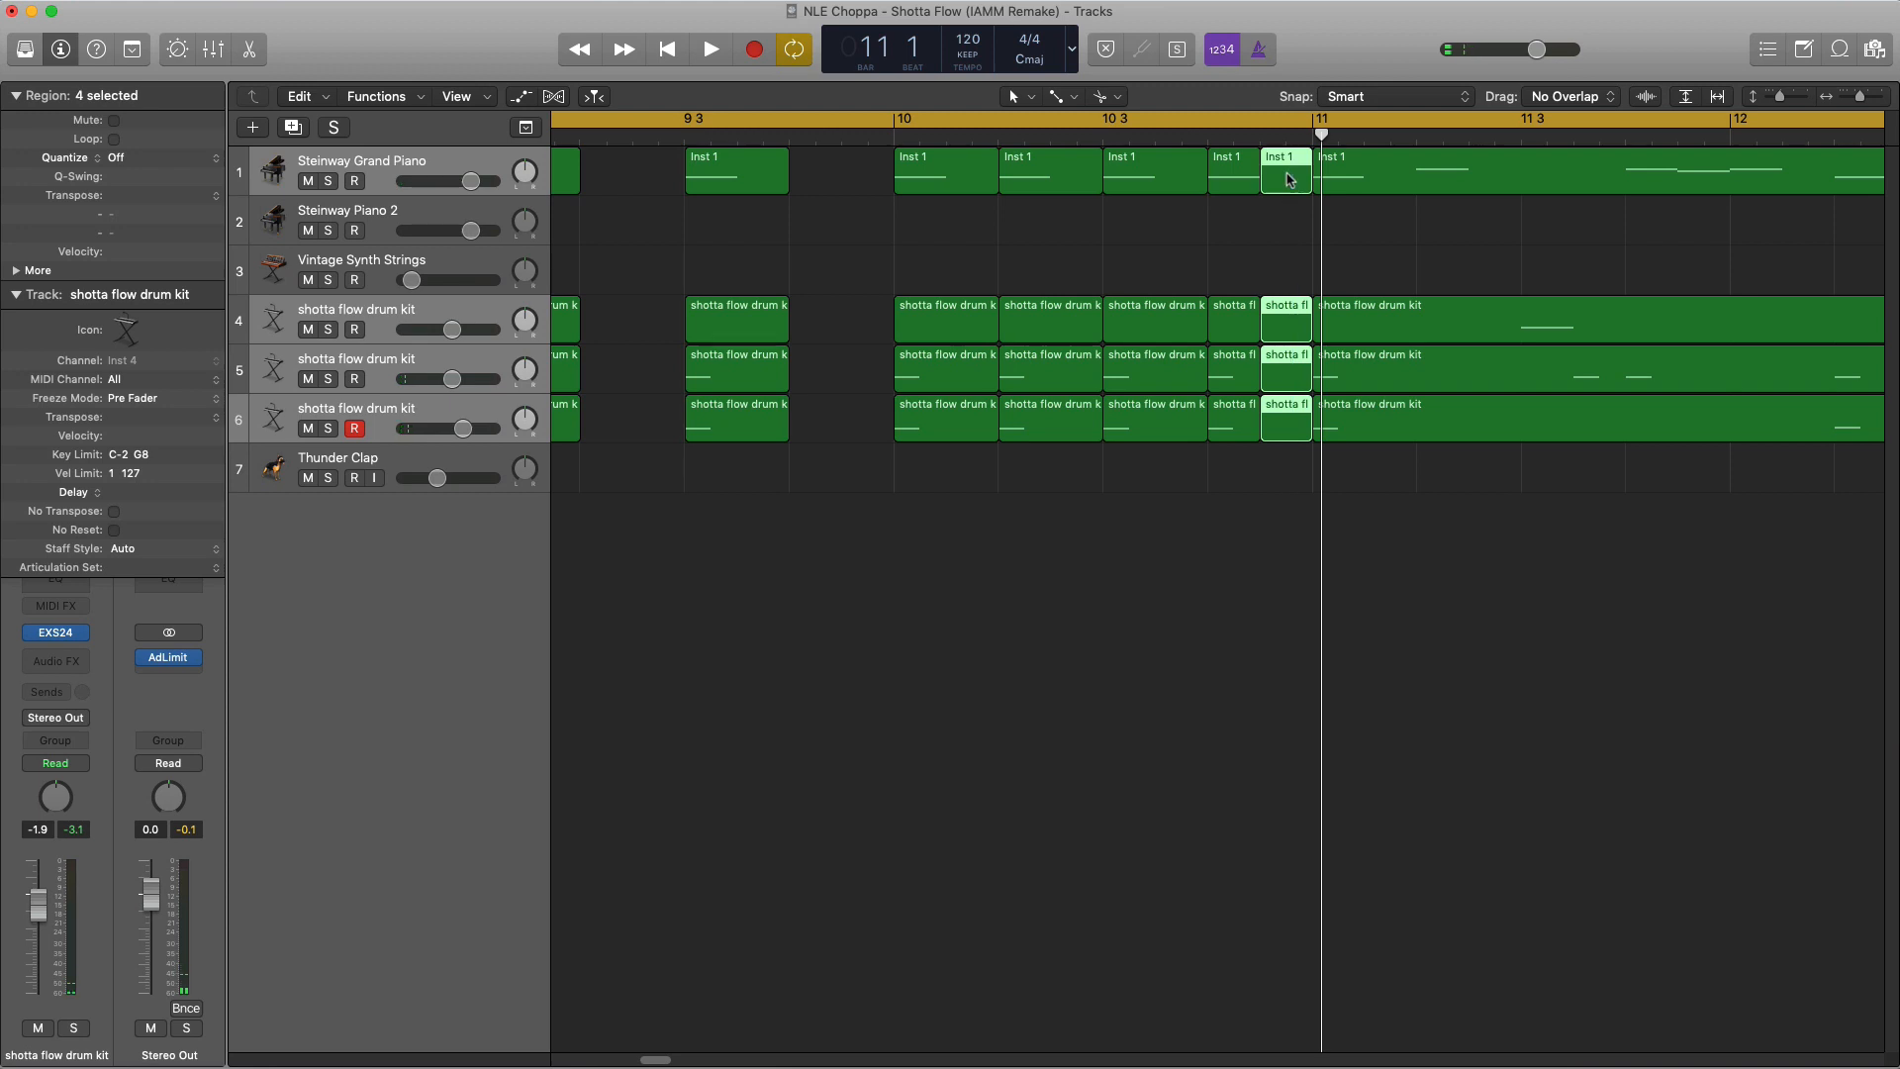
pyautogui.press('Delete')
pyautogui.moveTo(1282, 477); pyautogui.dragTo(1217, 158)
pyautogui.press('super+z')
pyautogui.keyDown('ctrl'); pyautogui.keyDown('alt'); pyautogui.click(1210, 268); pyautogui.keyUp('alt'); pyautogui.keyUp('ctrl')
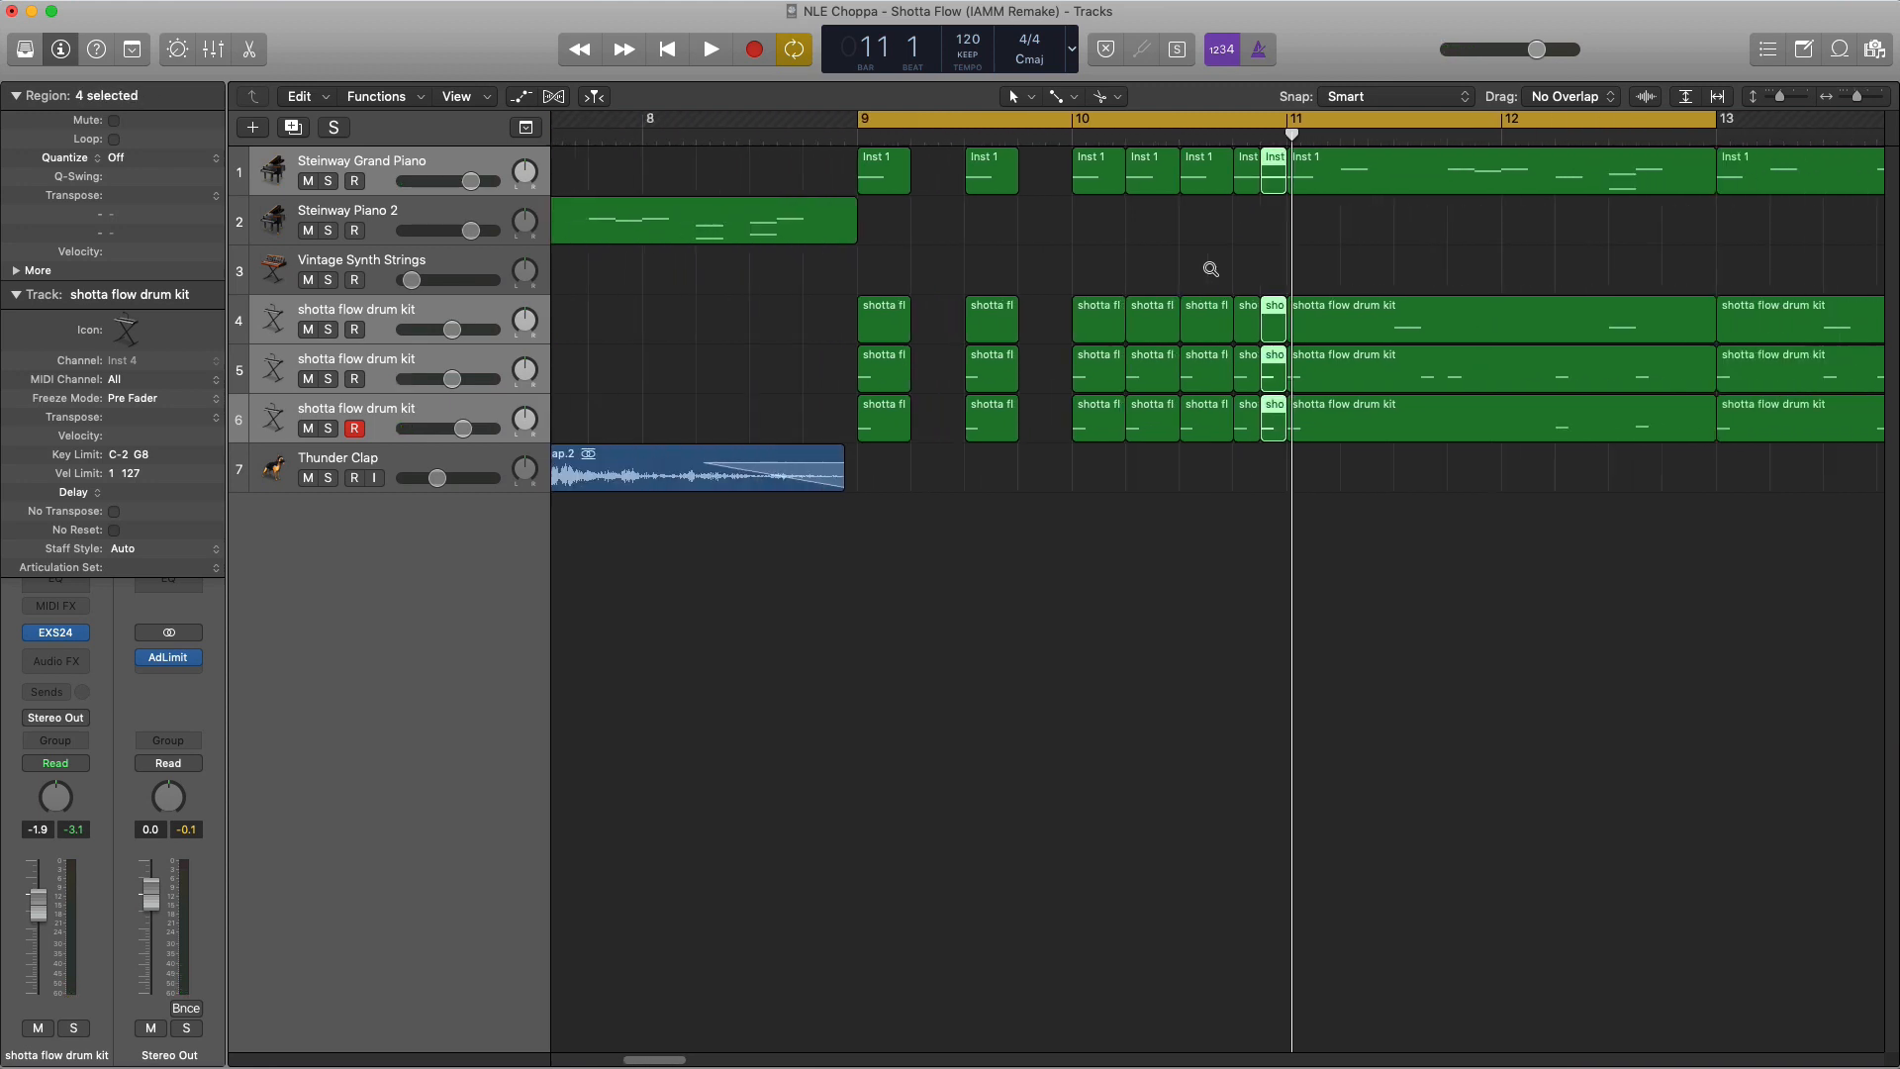
# Play the stutter section, then split the piano and drum regions at bar 12 and delete the part up to bar 13
pyautogui.press('space')
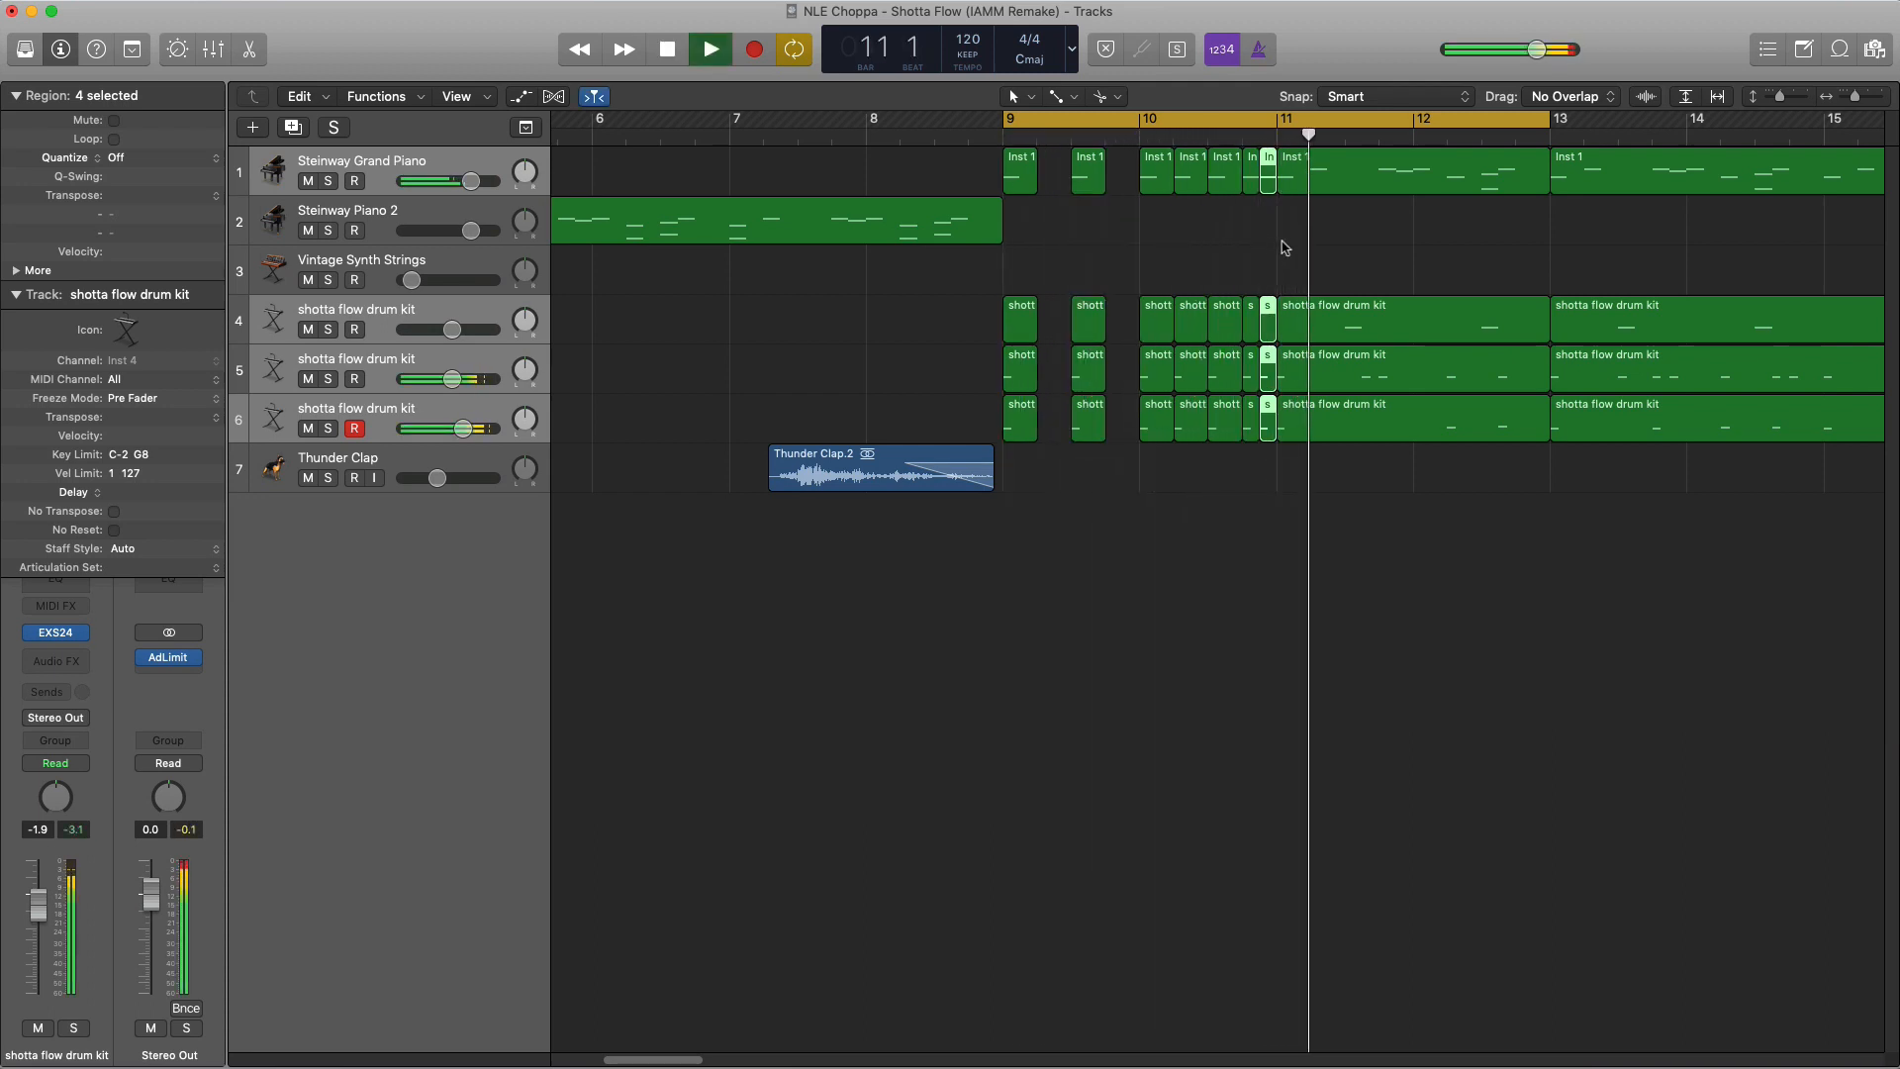
pyautogui.press('space')
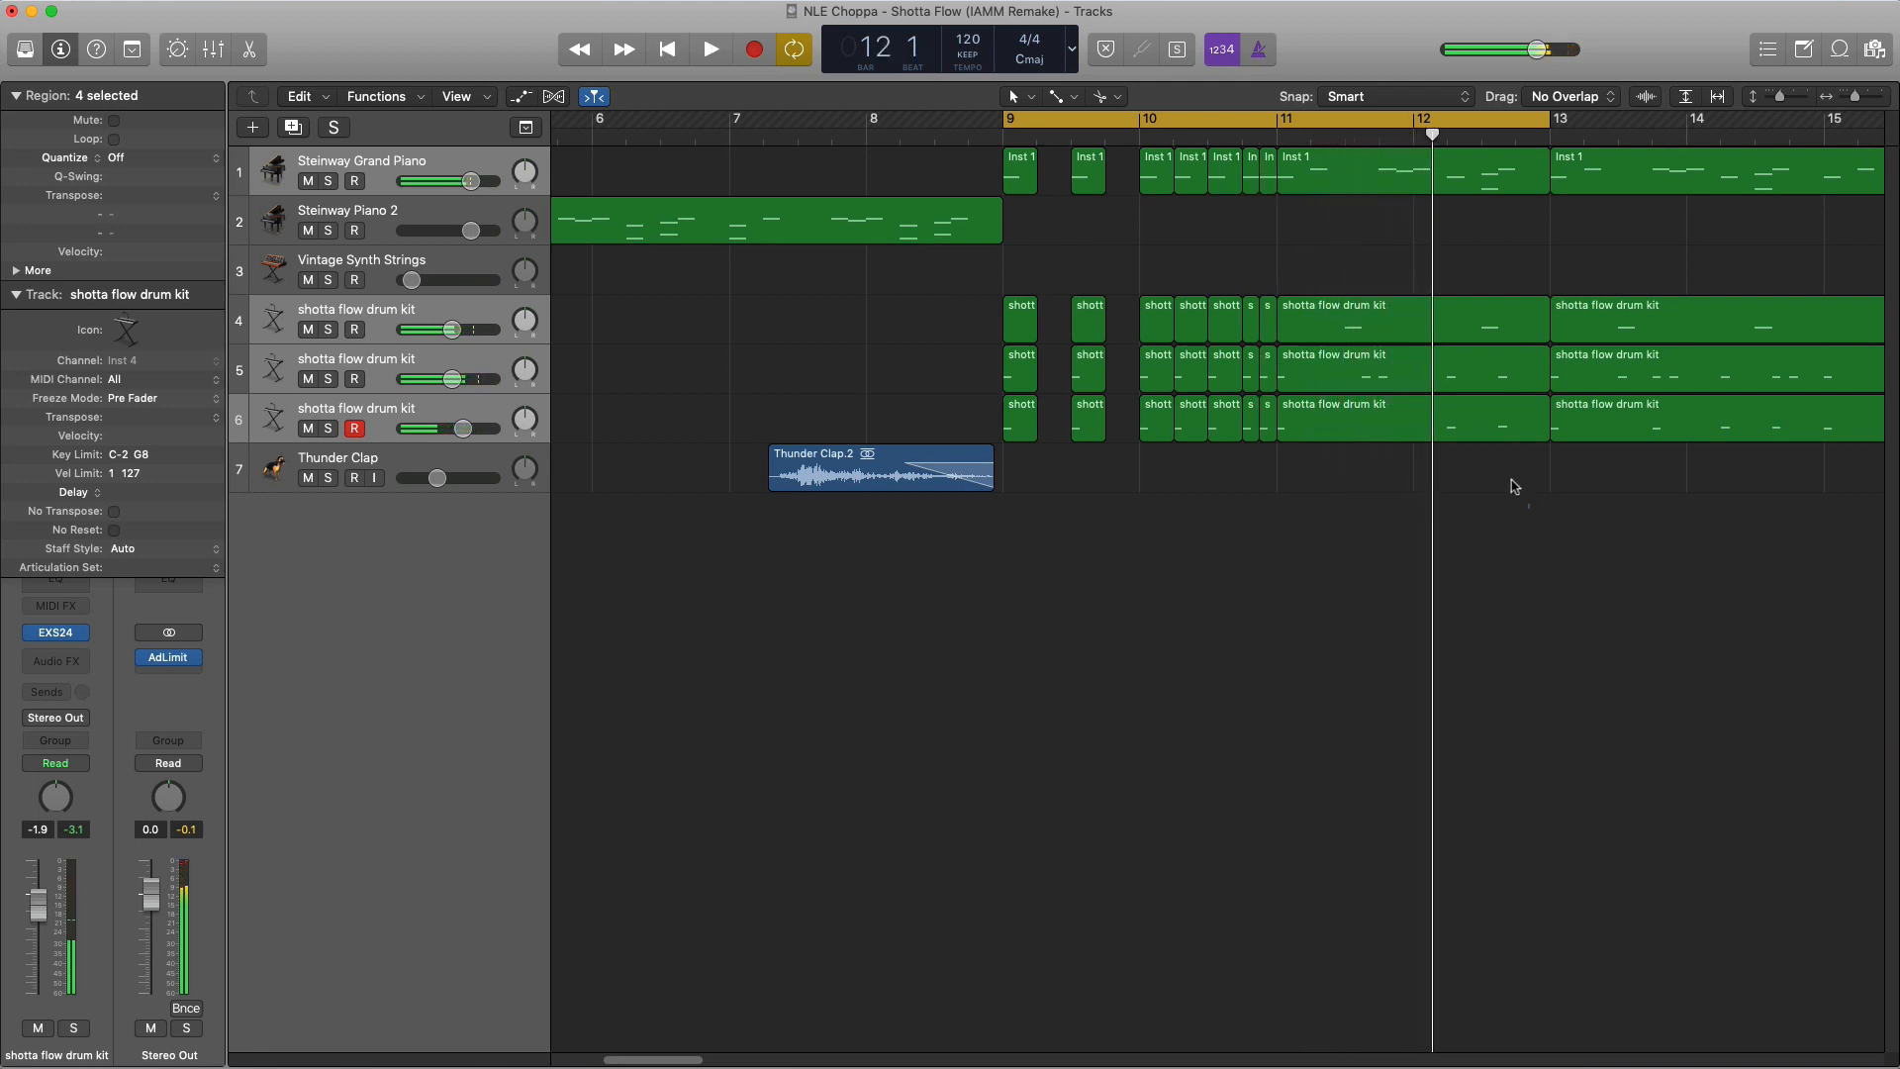
pyautogui.moveTo(1514, 479); pyautogui.dragTo(1430, 163)
pyautogui.moveTo(1549, 579); pyautogui.dragTo(1445, 212)
pyautogui.click(1540, 737)
pyautogui.moveTo(1442, 583); pyautogui.dragTo(1468, 178)
pyautogui.press('Delete')
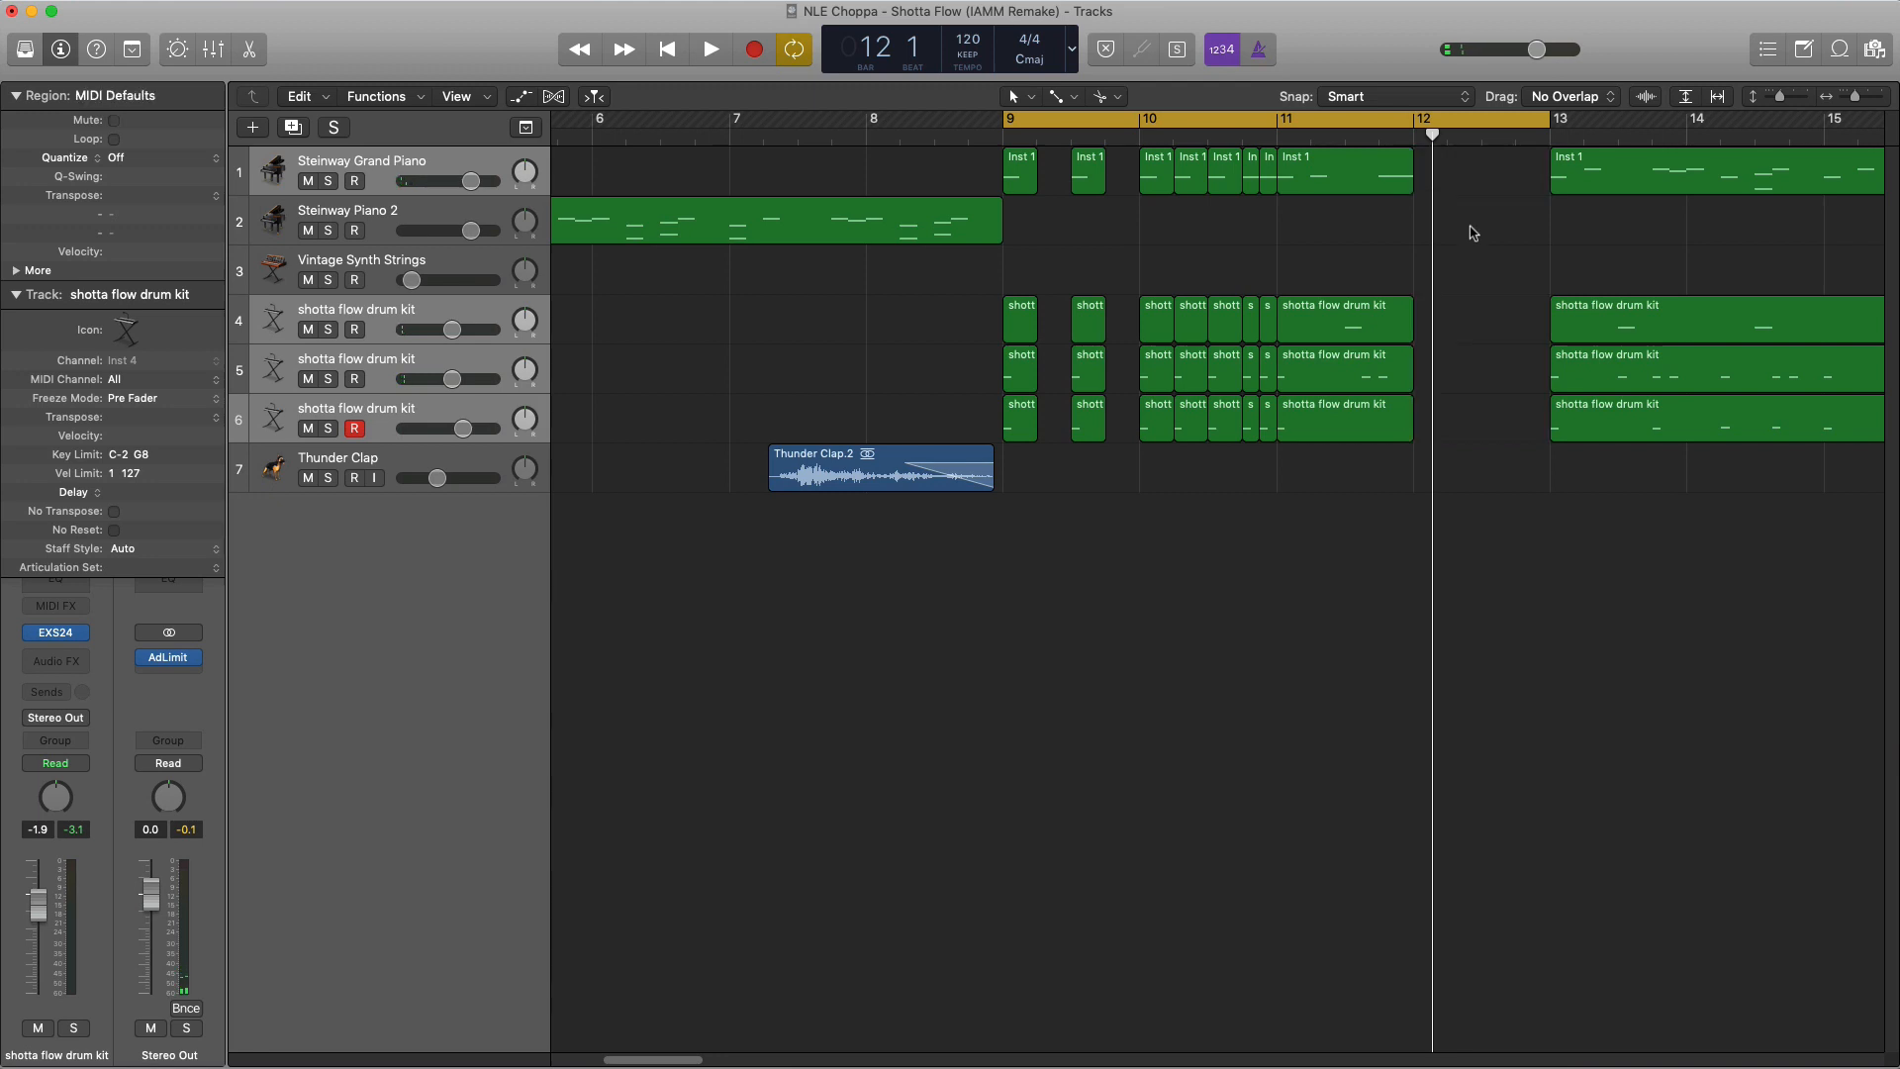
# Turn off the cycle, play the whole arrangement from the start past bar 21, and return the playhead to bar 1
pyautogui.press('super+Left')
pyautogui.press('super+Left')
pyautogui.press('super+Left')
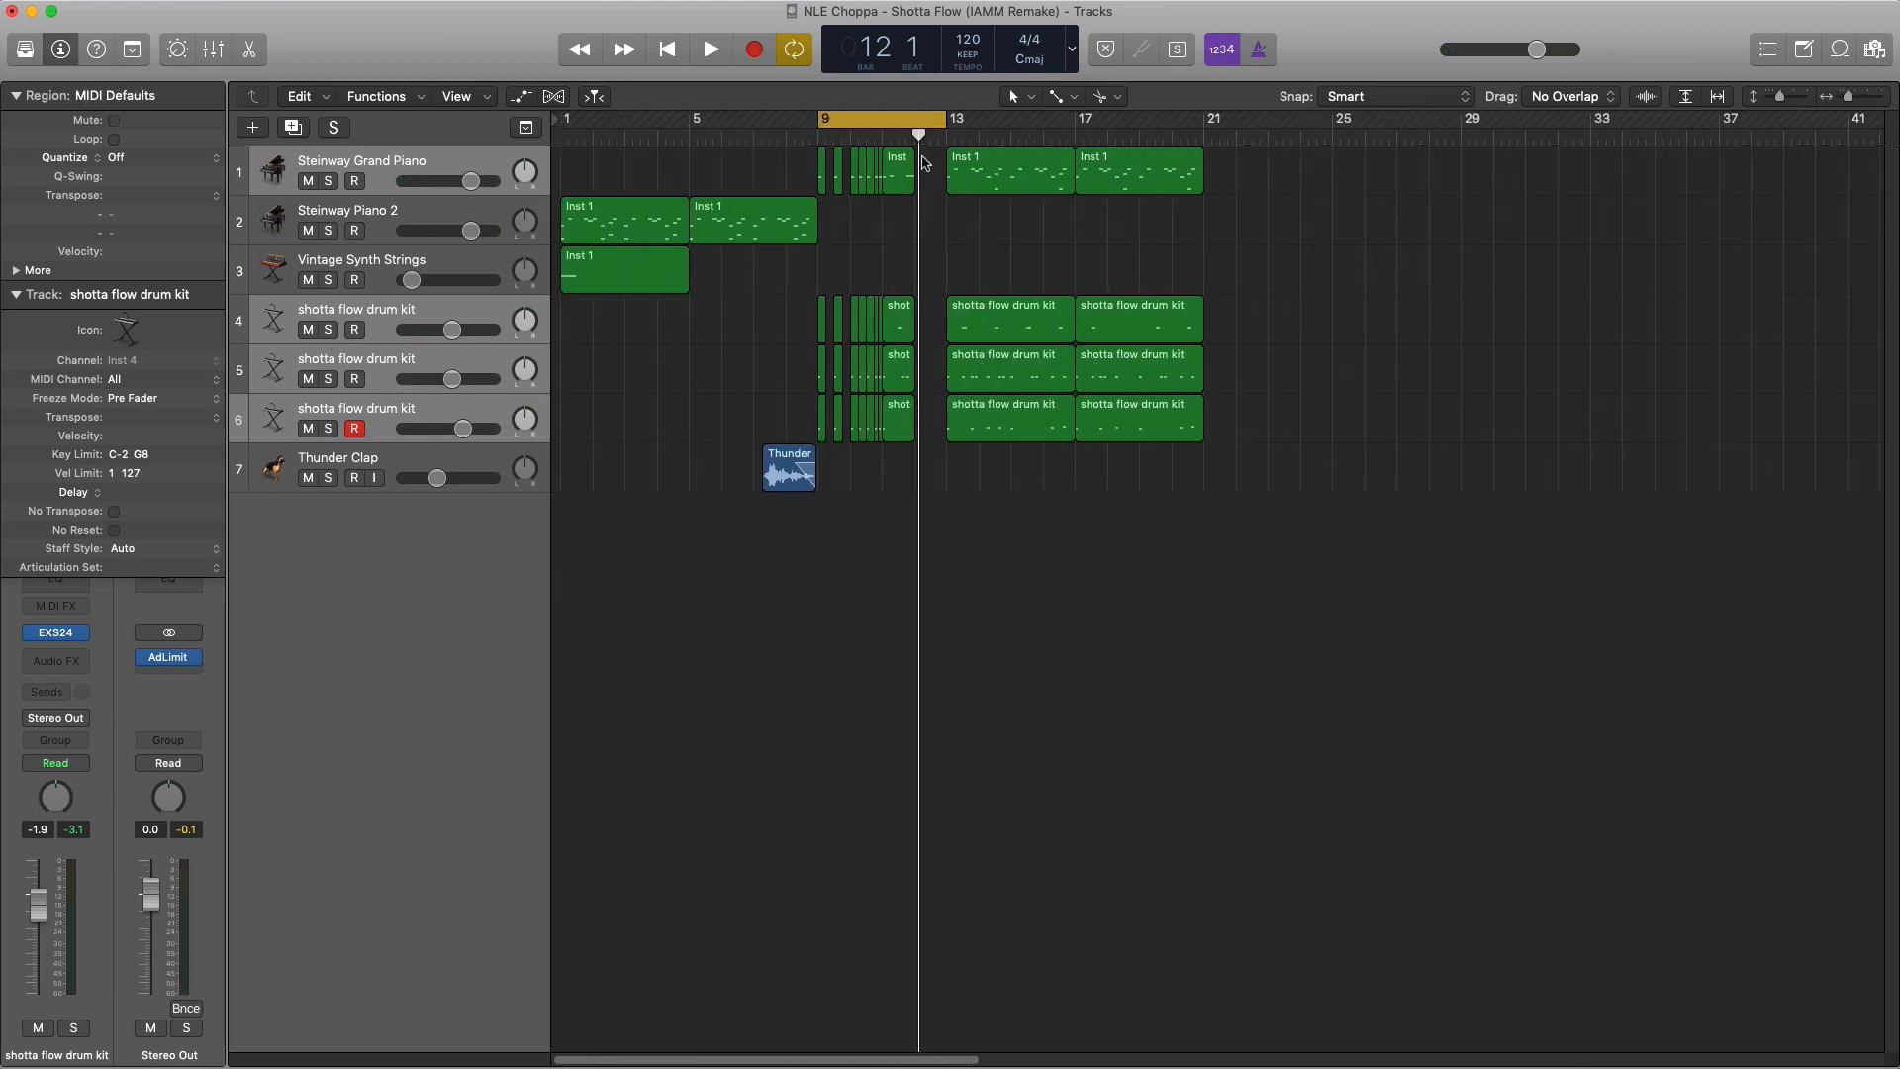
pyautogui.click(920, 130)
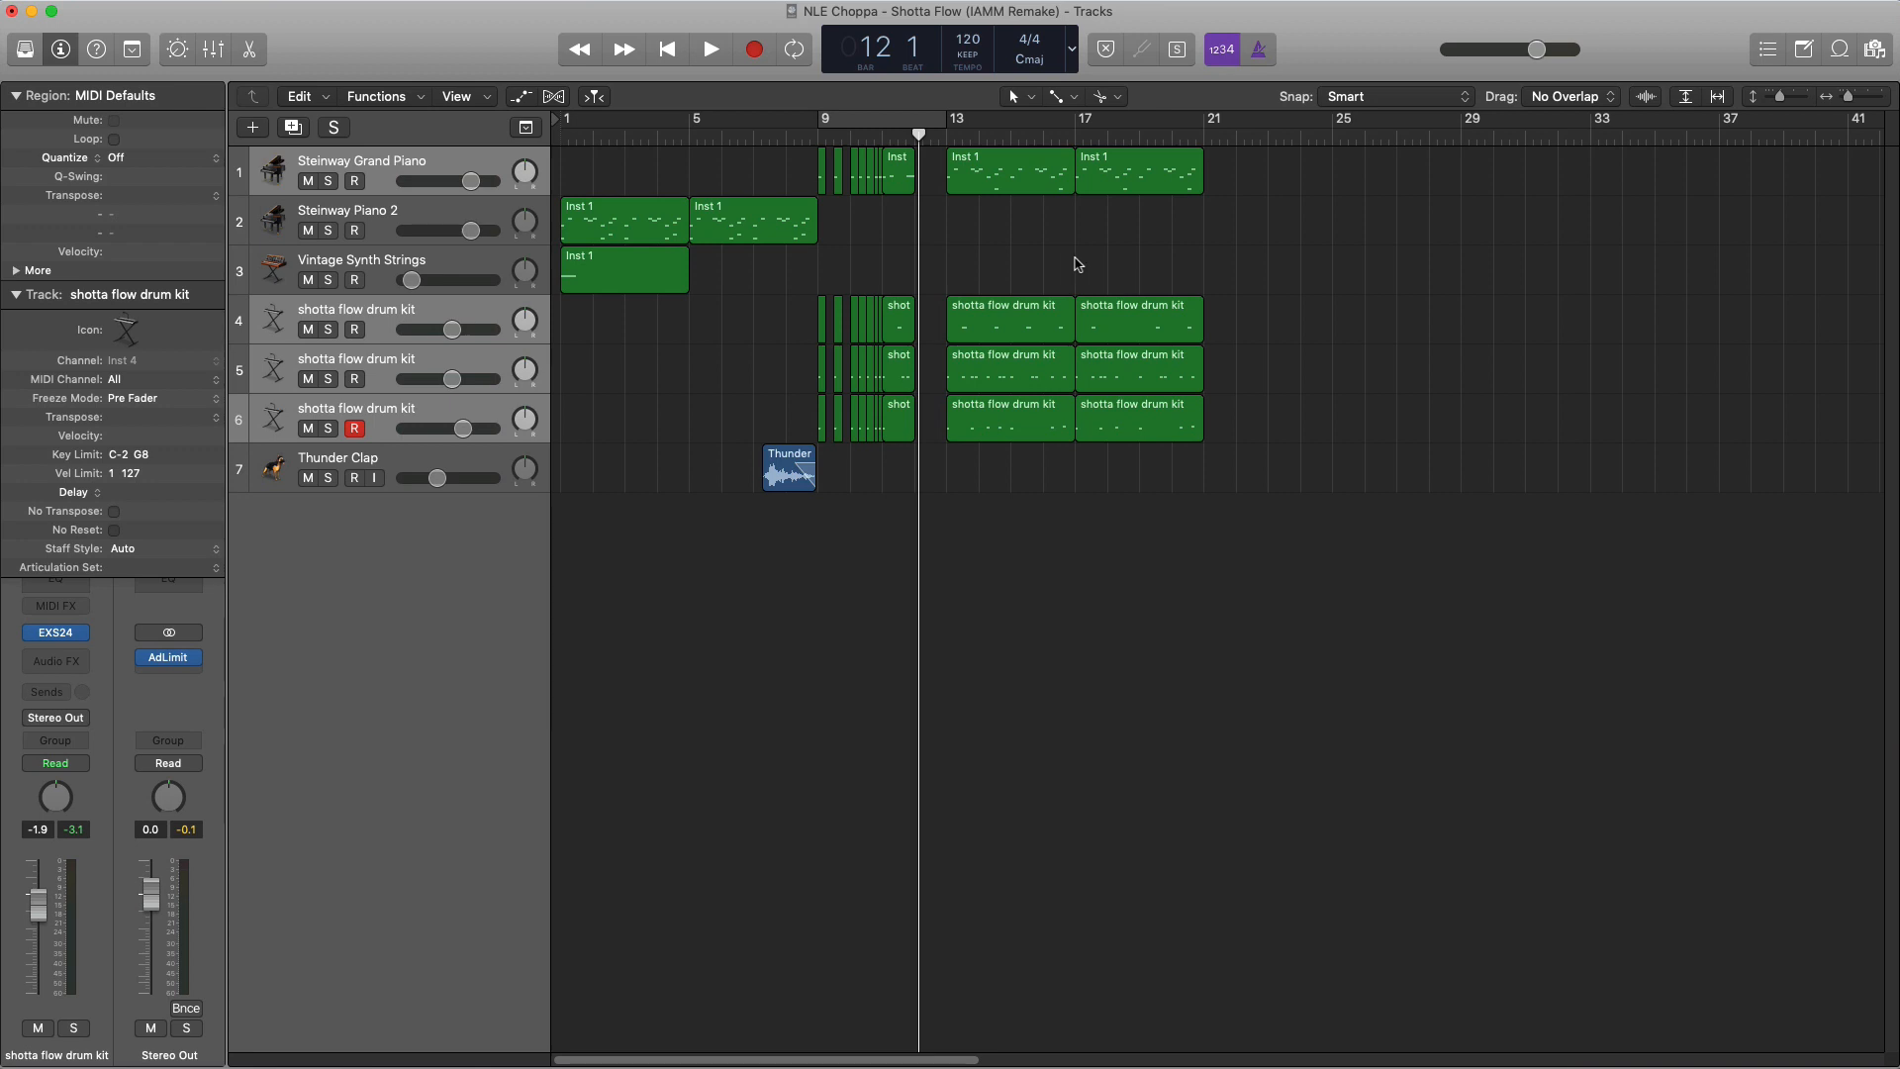
pyautogui.moveTo(570, 132); pyautogui.dragTo(1195, 164)
pyautogui.click(1169, 131)
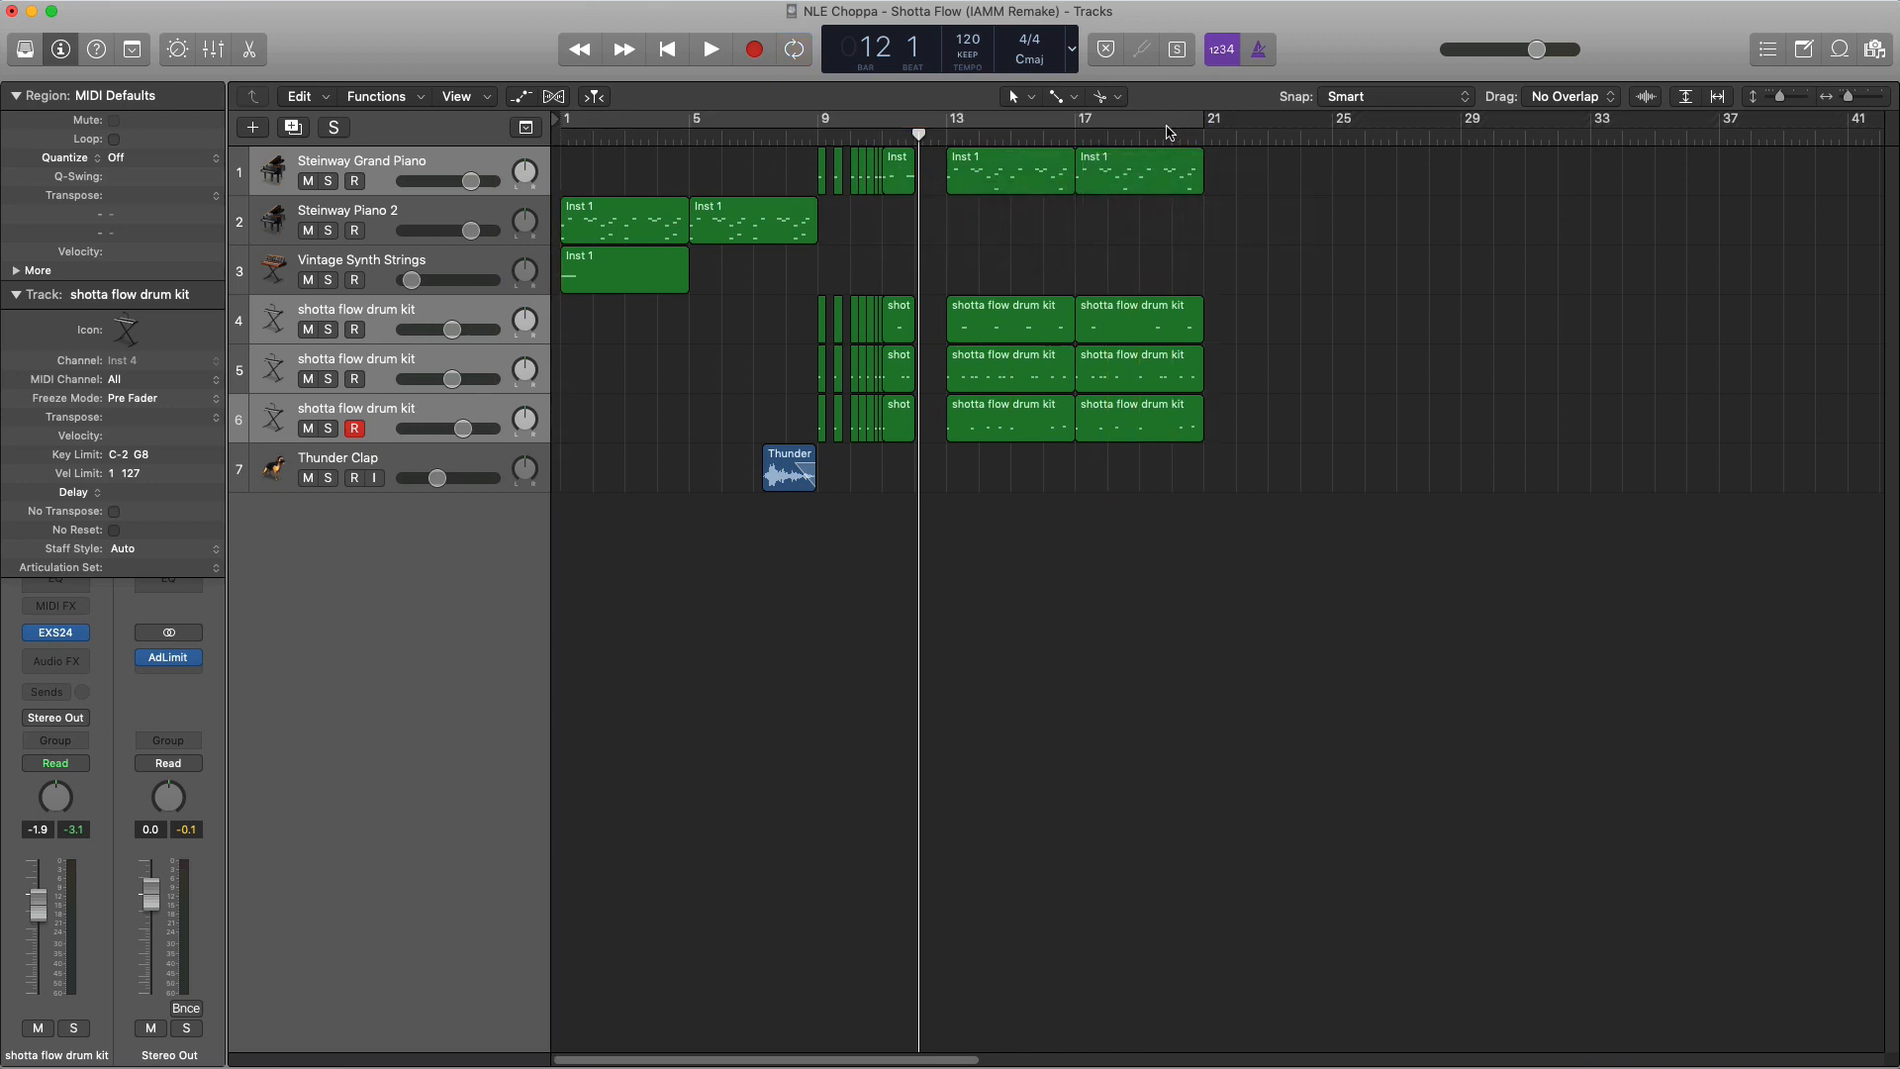
pyautogui.press('Return')
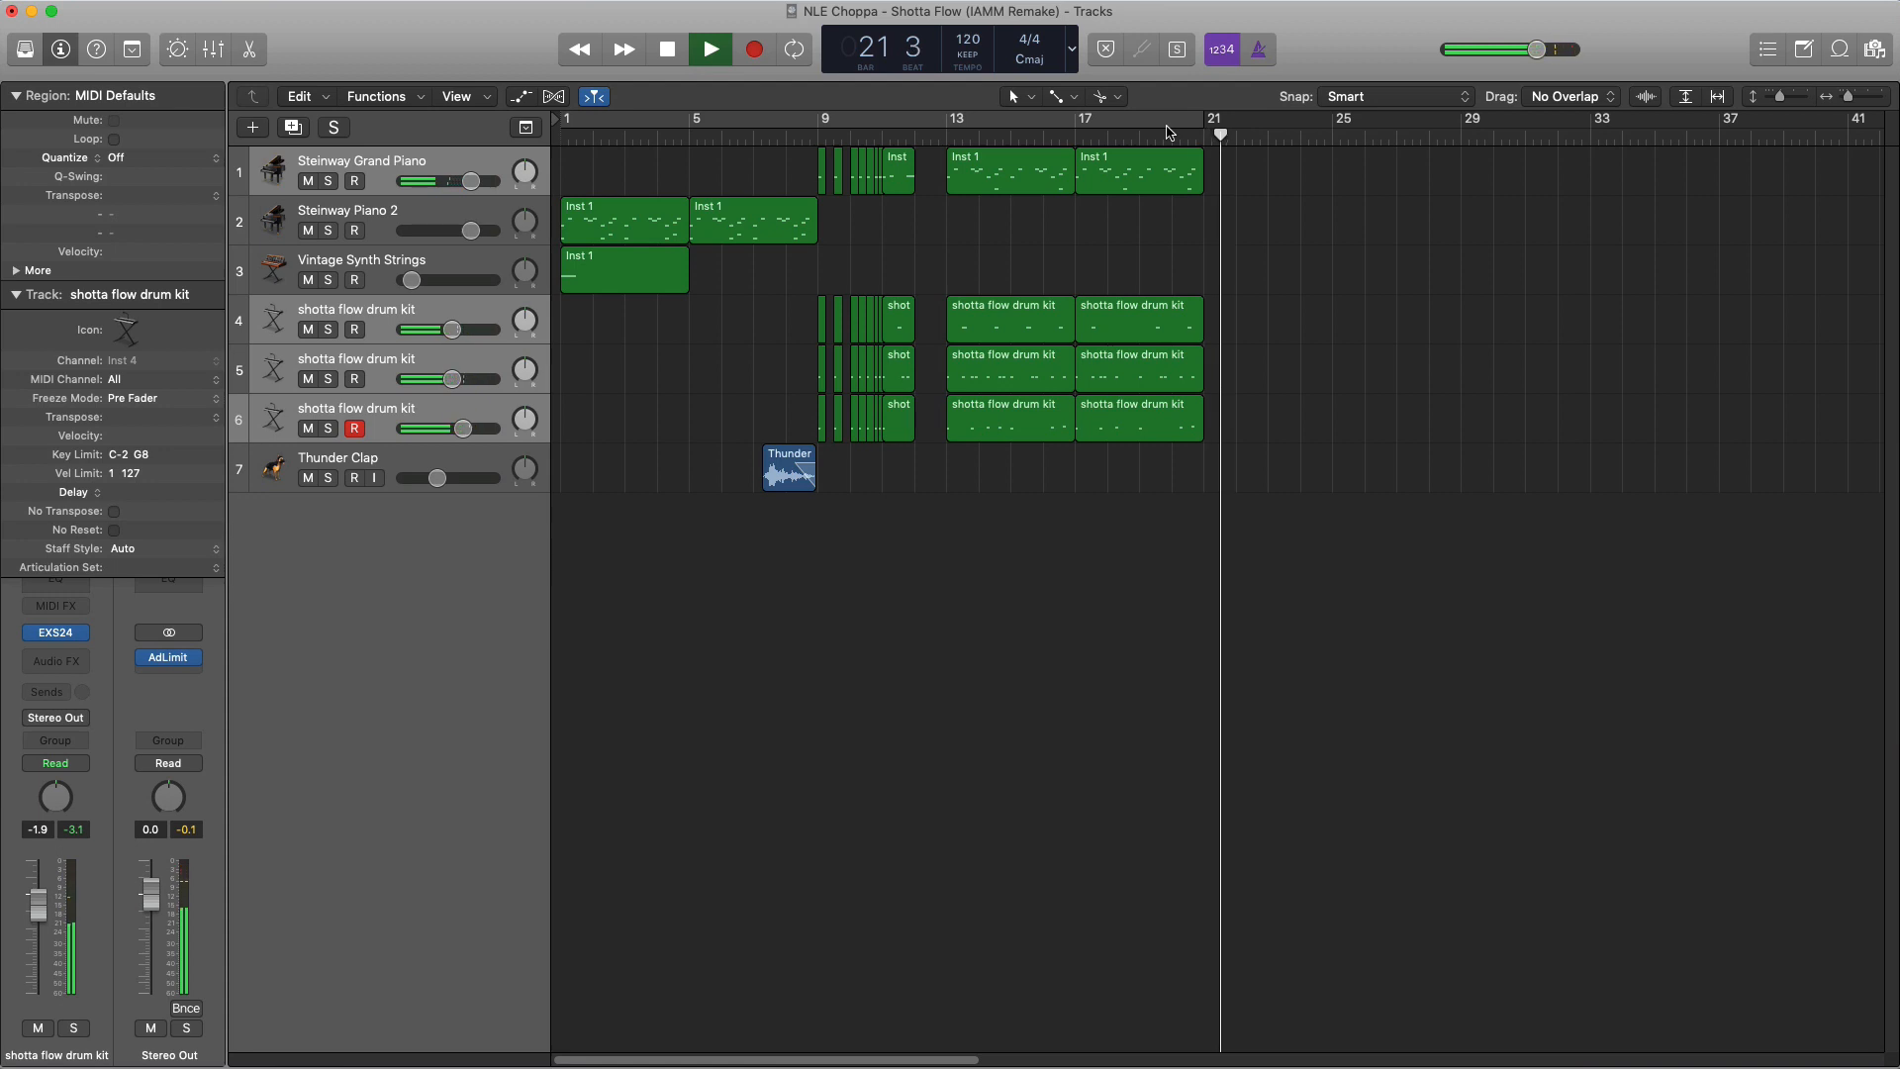
pyautogui.press('space')
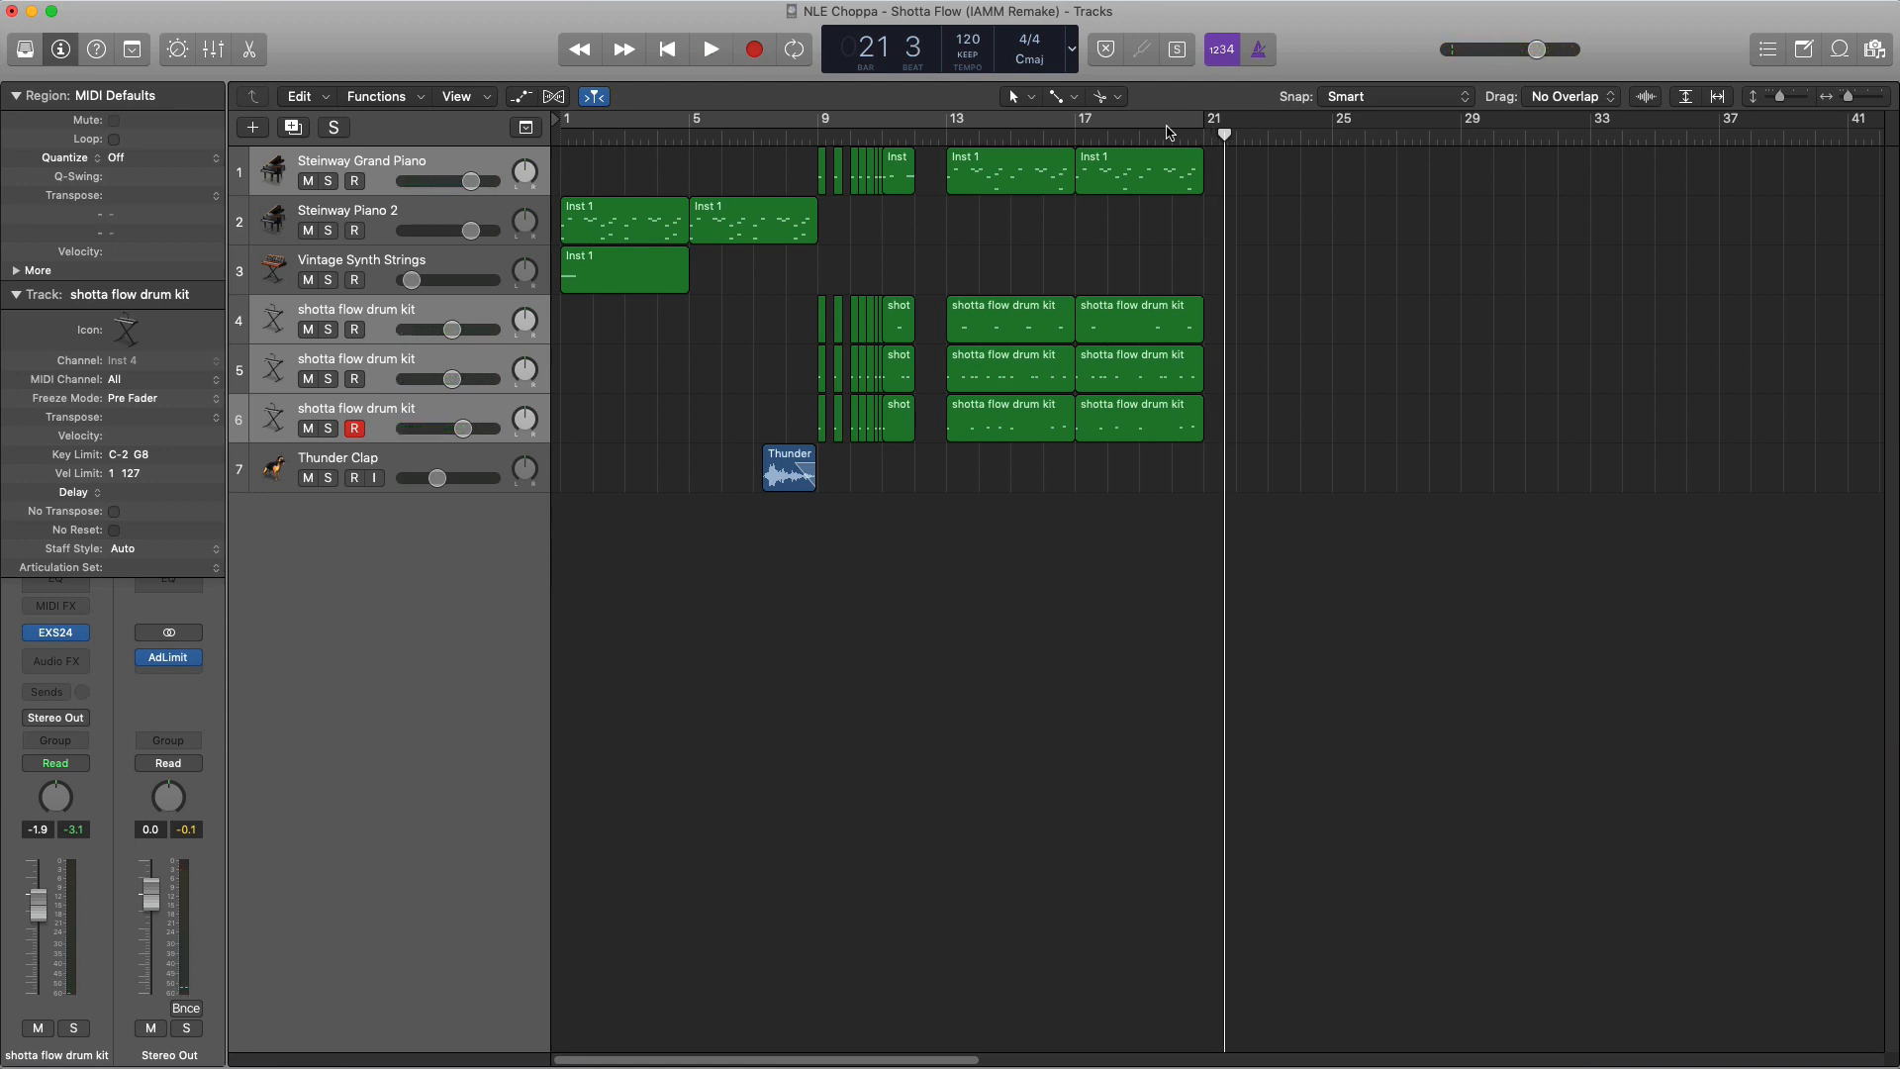
pyautogui.press('Return')
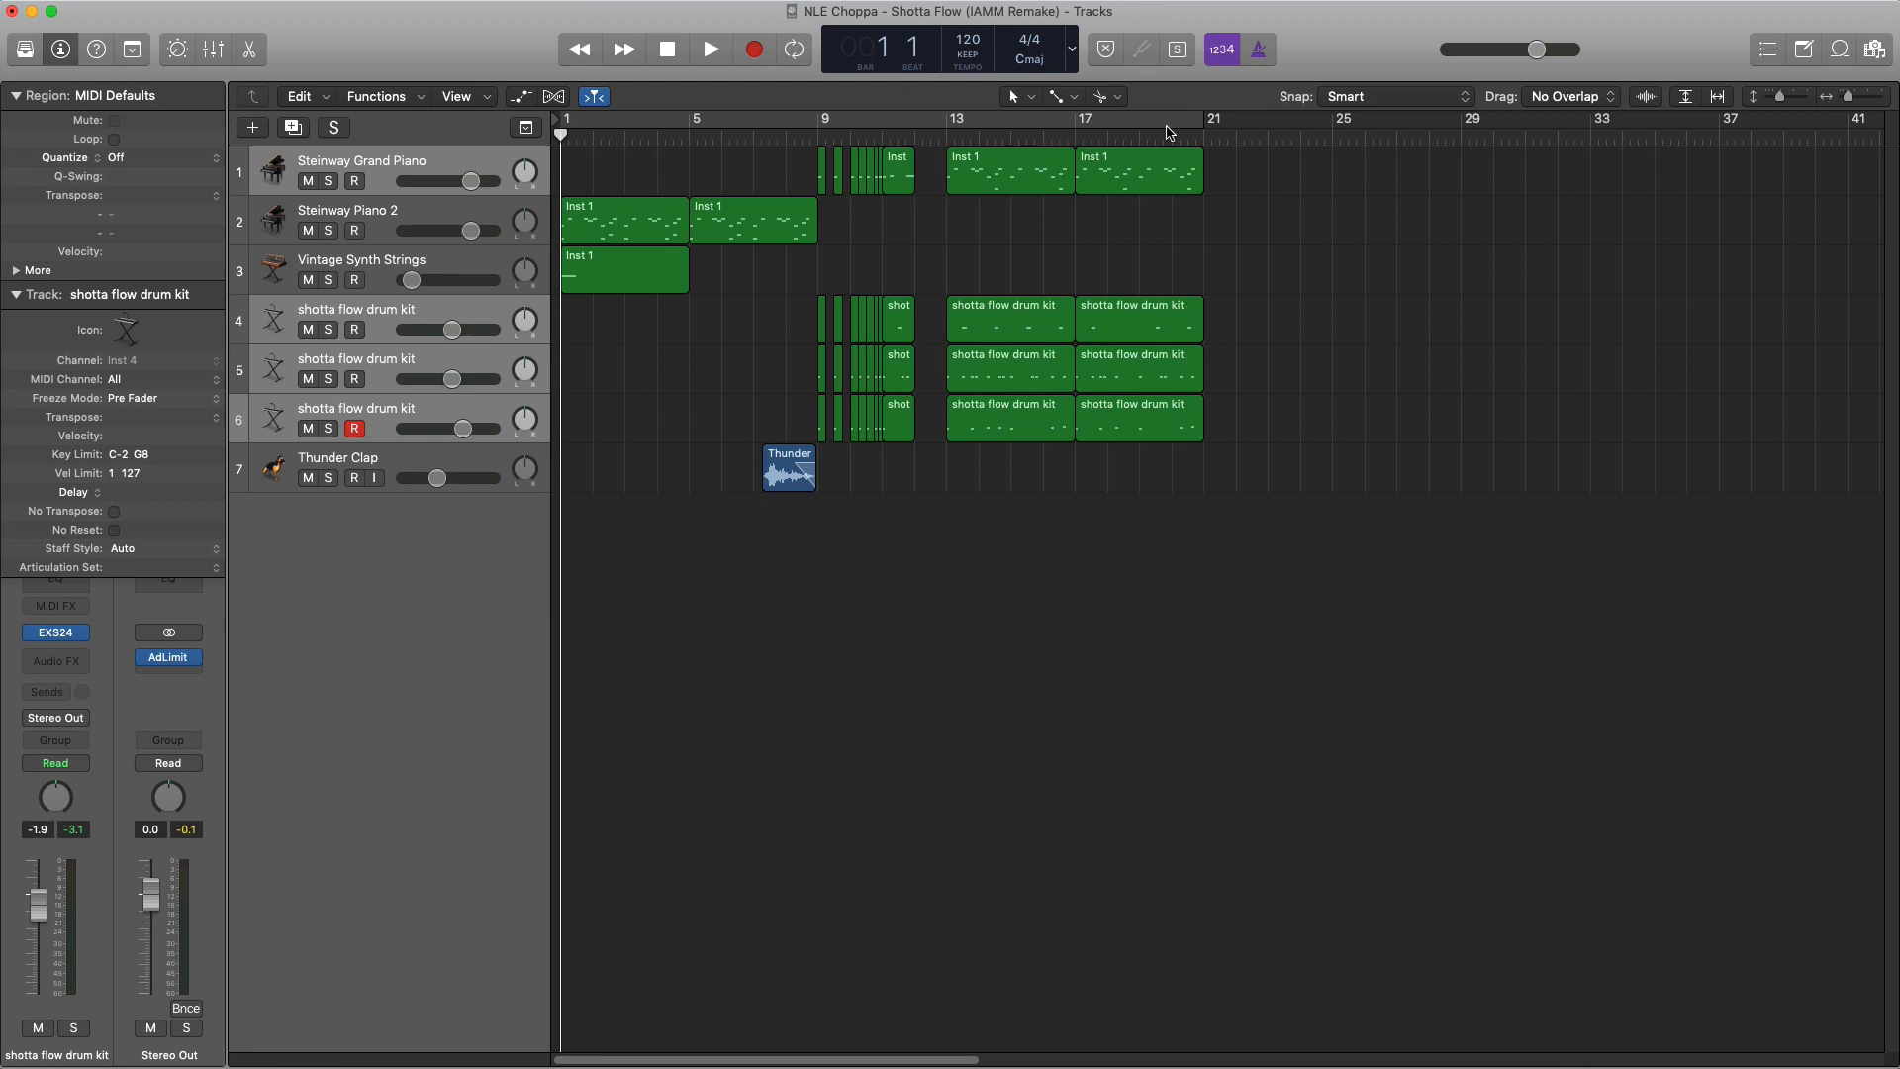
pyautogui.click(364, 173)
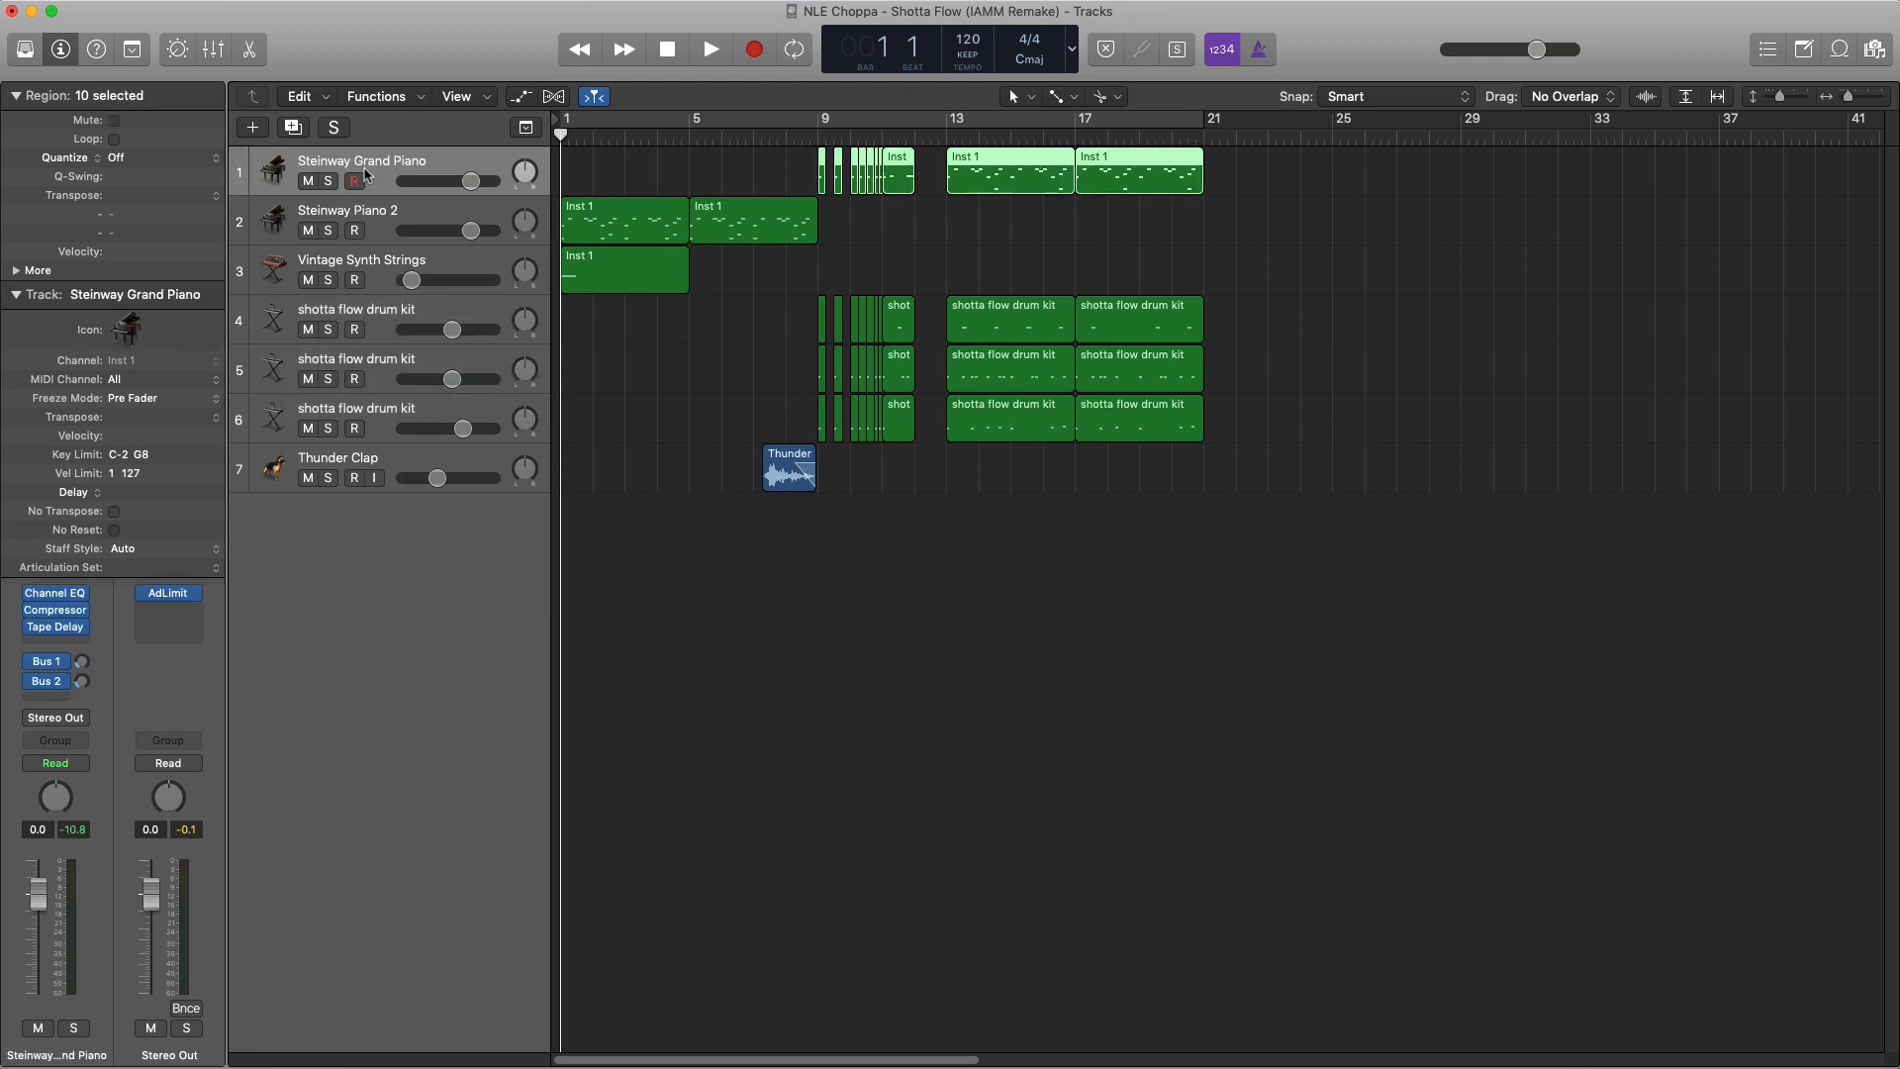
pyautogui.moveTo(1288, 471); pyautogui.dragTo(993, 199)
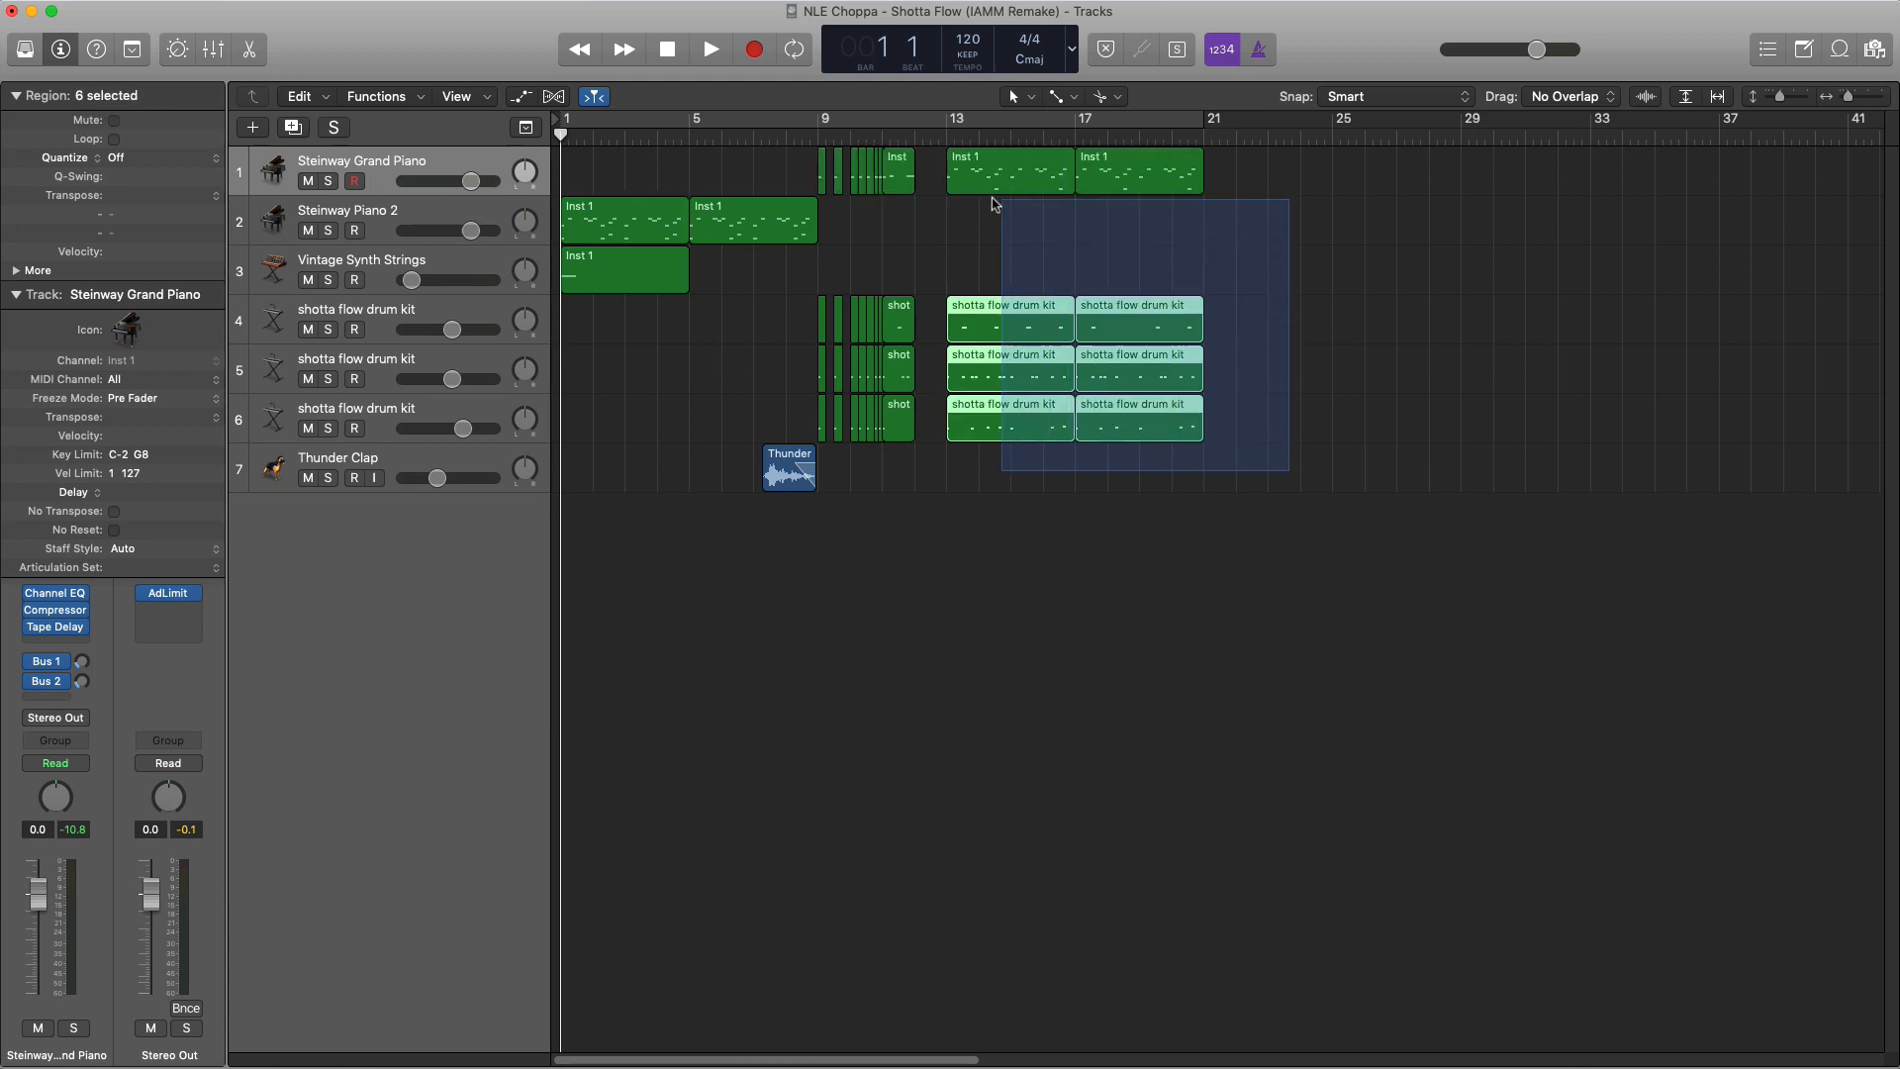
pyautogui.moveTo(836, 594); pyautogui.dragTo(771, 457)
pyautogui.click(851, 588)
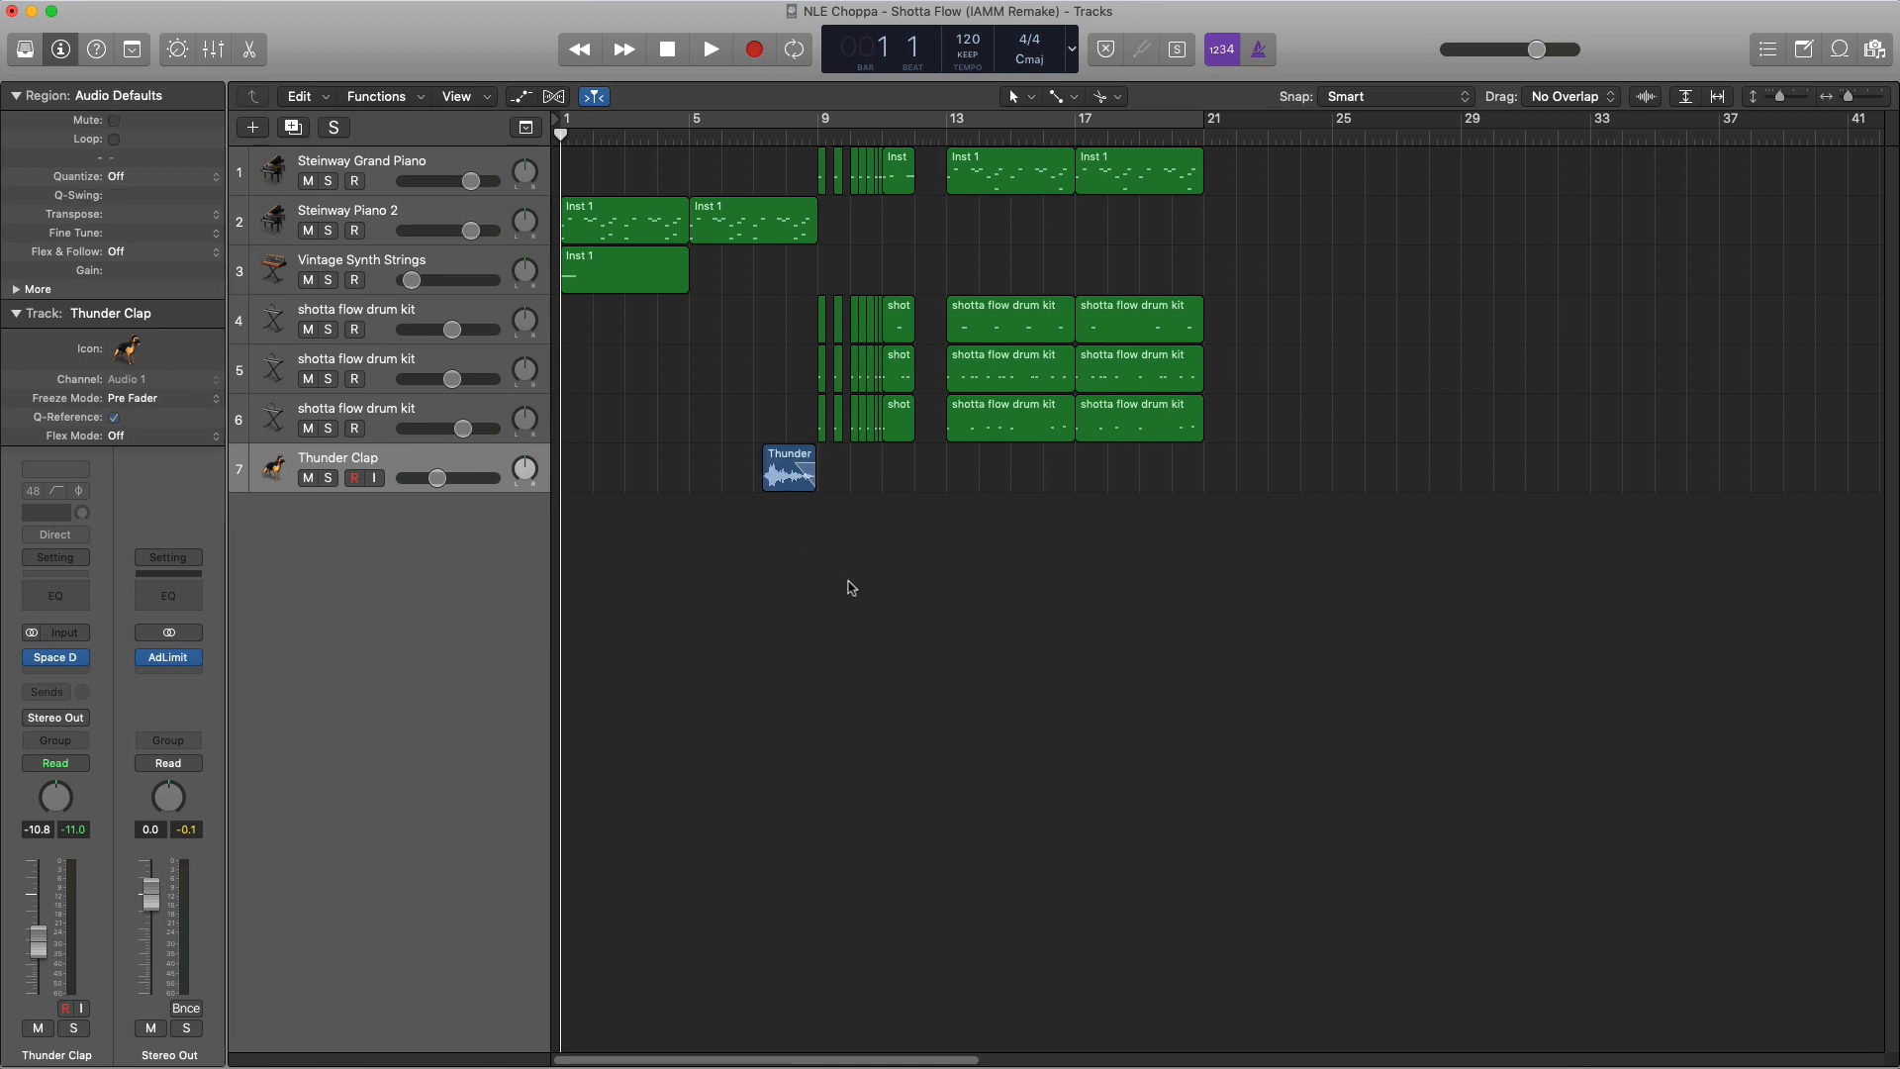